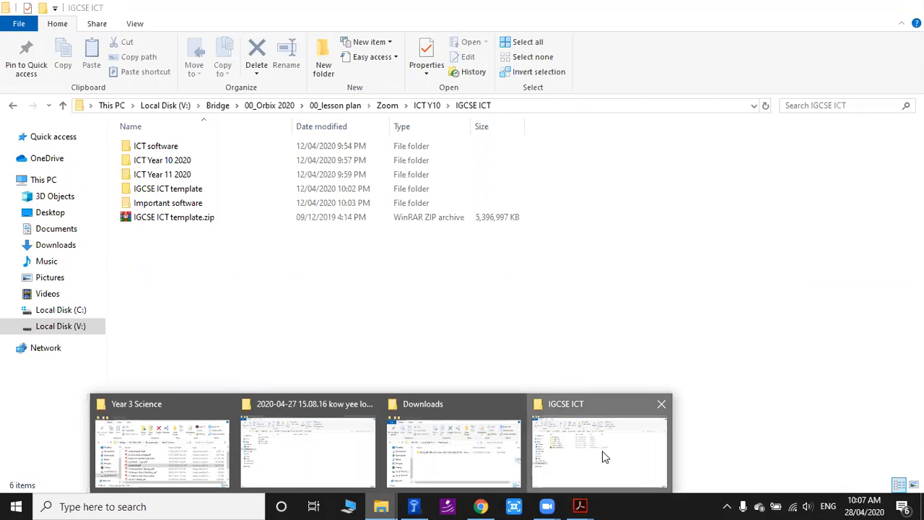
Open the question paper 0417_m19_qp_31.pdf from ICT 2019_03 in the ICT Year 10 2020 past year tutorial folder.
click(605, 457)
double_click(169, 160)
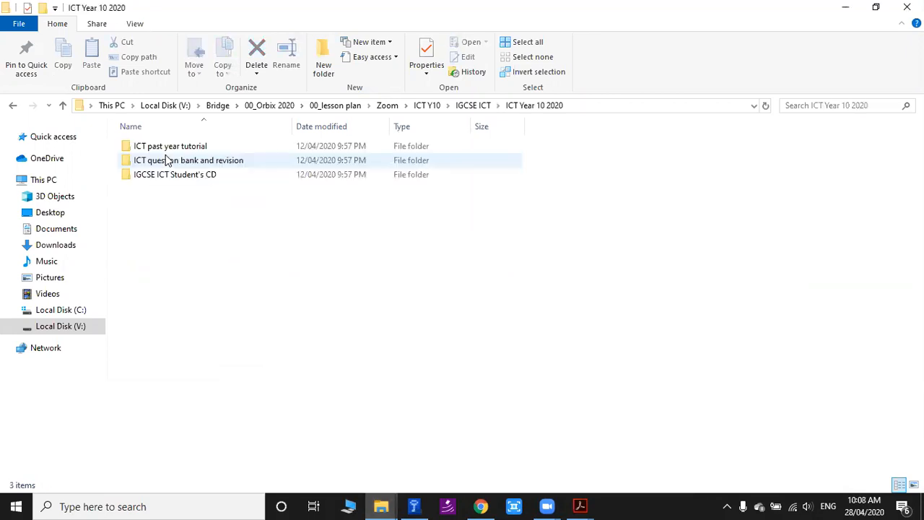
double_click(173, 145)
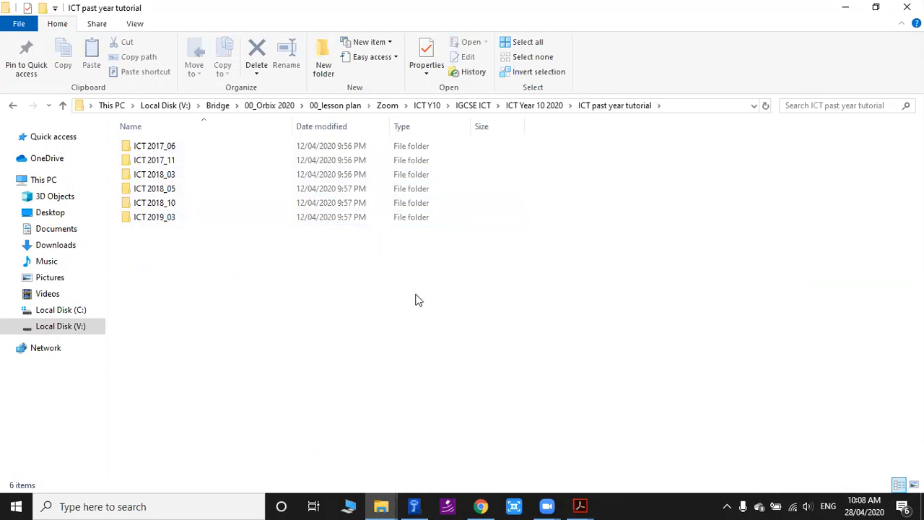
drag(578, 293, 233, 294)
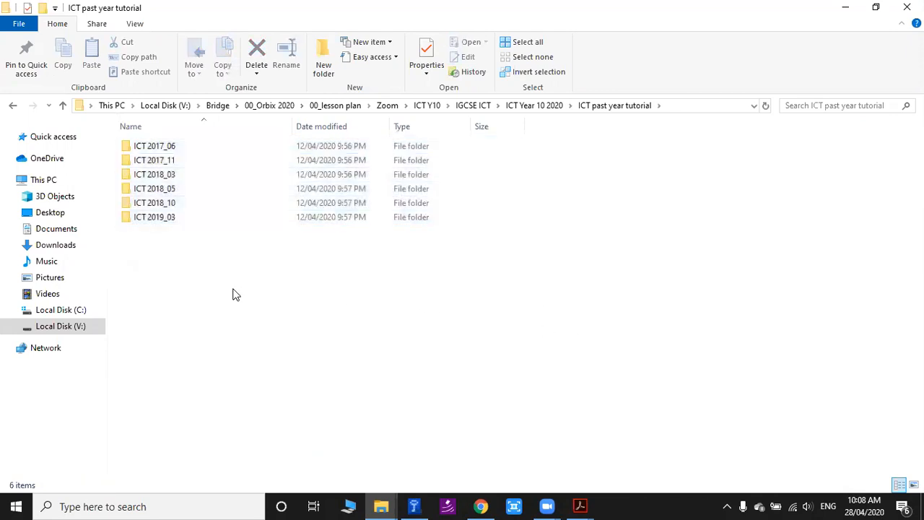
click(160, 225)
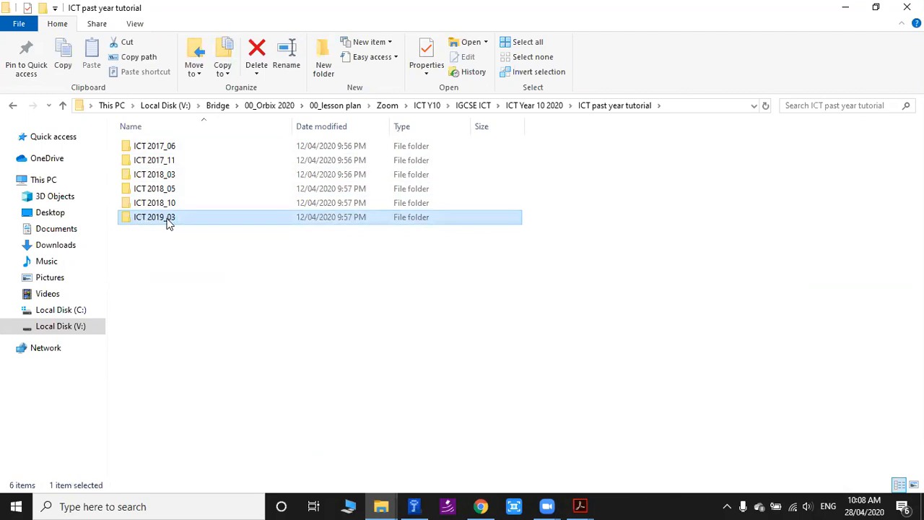
double_click(167, 222)
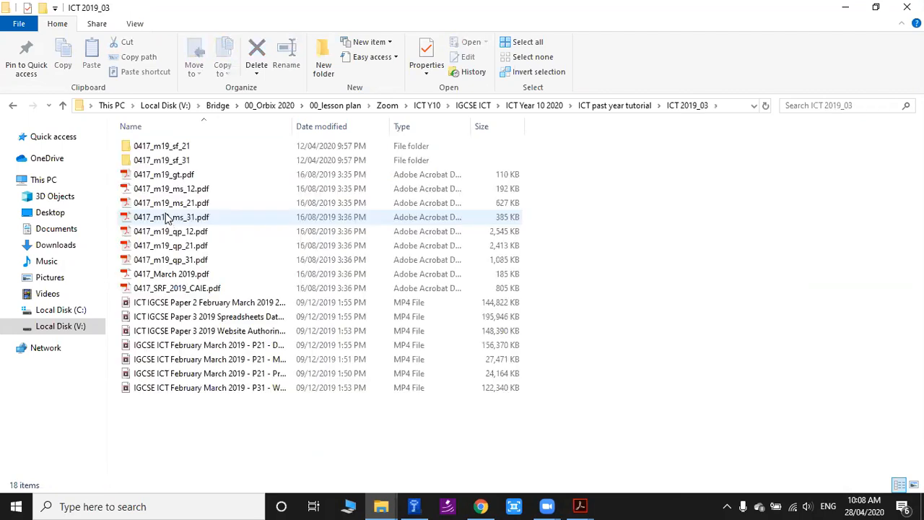
click(153, 265)
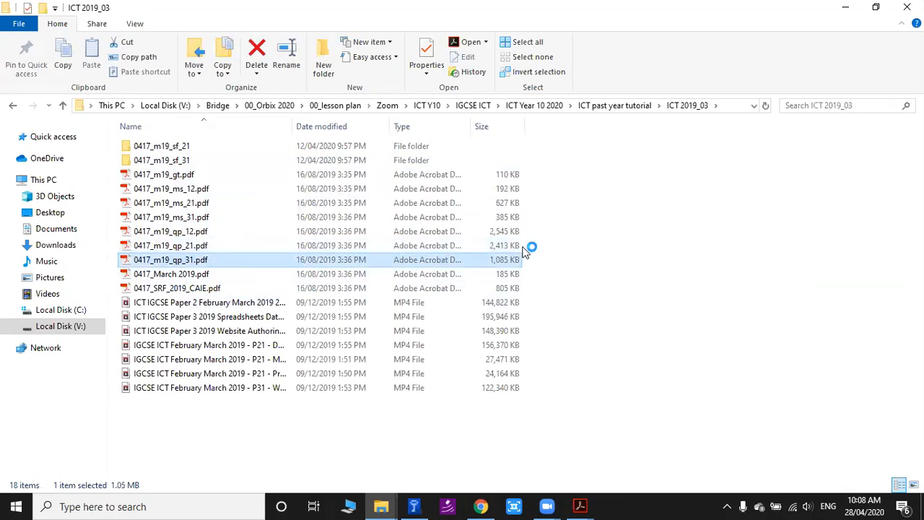
Read the exam tasks through page 3, including the GGG_html folder instructions, its required files and the Lilac.jpg resizing question.
scroll(532, 268, down, 10)
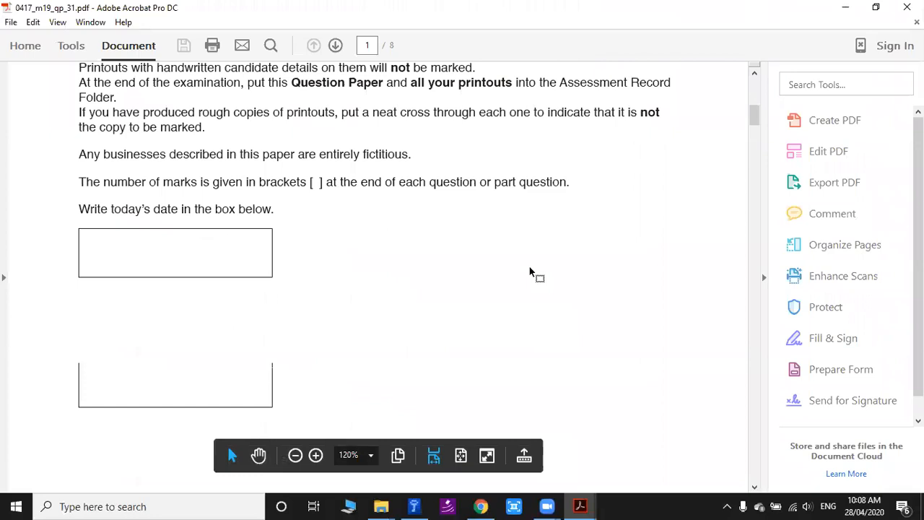
scroll(532, 280, down, 5)
scroll(327, 207, down, 6)
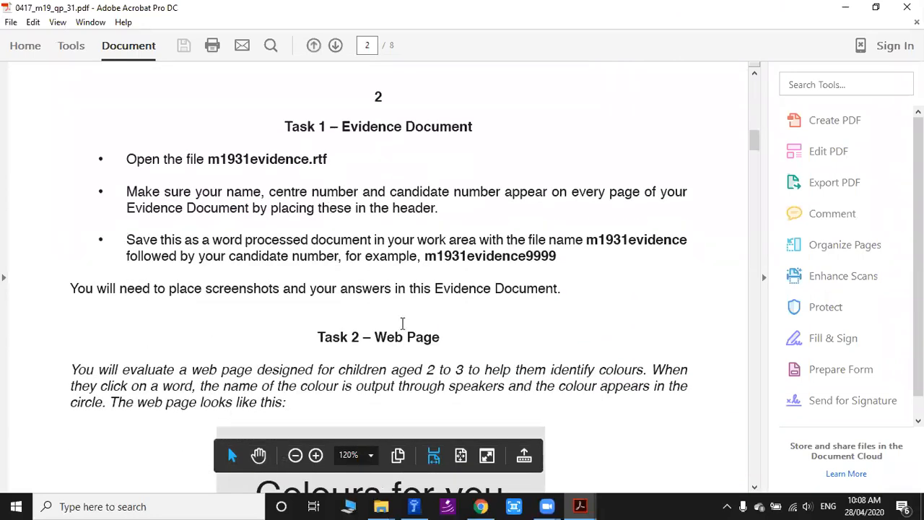
scroll(374, 365, down, 2)
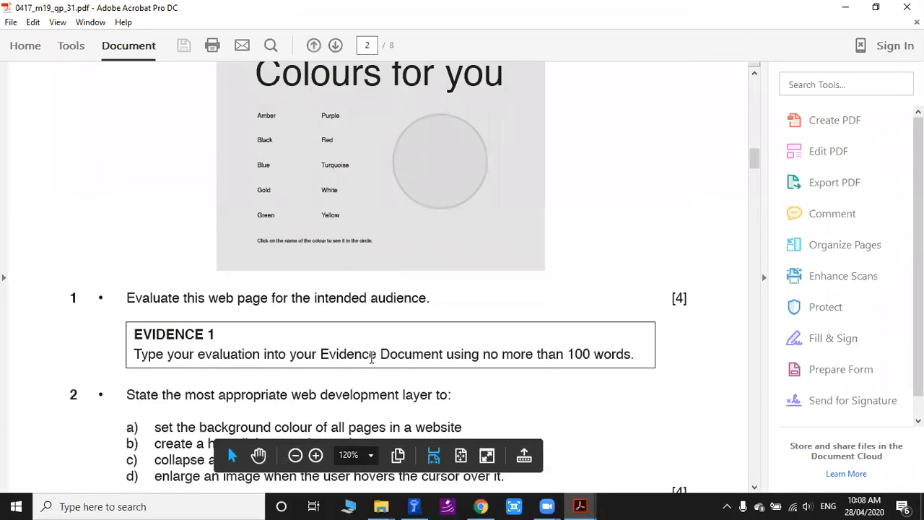
scroll(374, 365, up, 4)
scroll(211, 250, down, 3)
scroll(210, 251, down, 2)
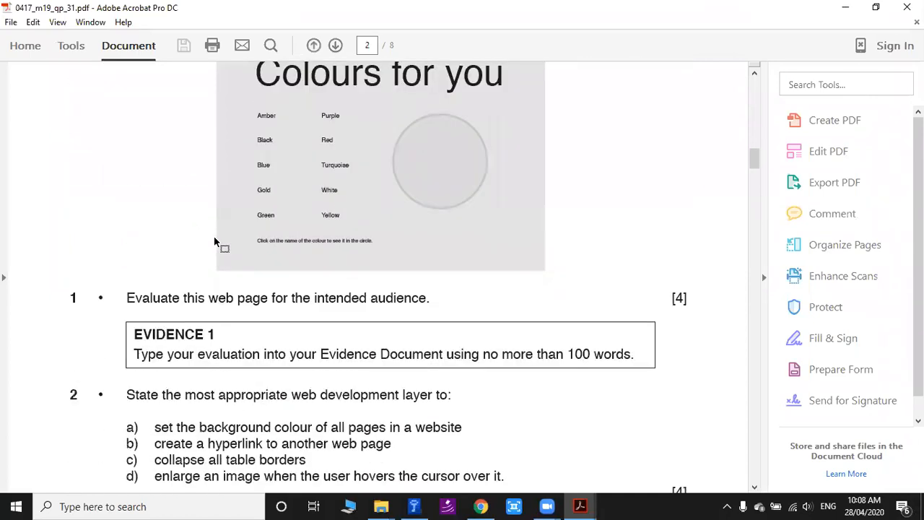
scroll(269, 236, down, 3)
scroll(269, 234, up, 1)
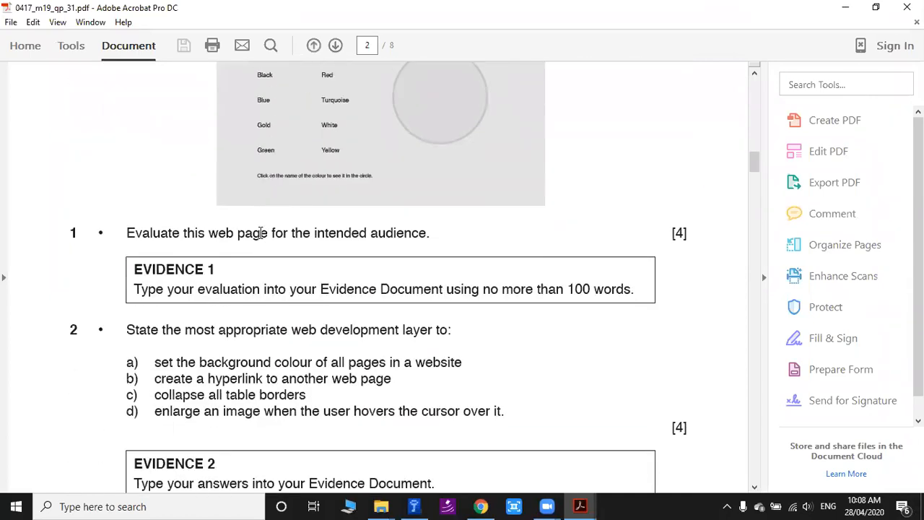
scroll(403, 336, down, 6)
scroll(313, 274, up, 9)
scroll(321, 262, down, 11)
scroll(320, 260, down, 7)
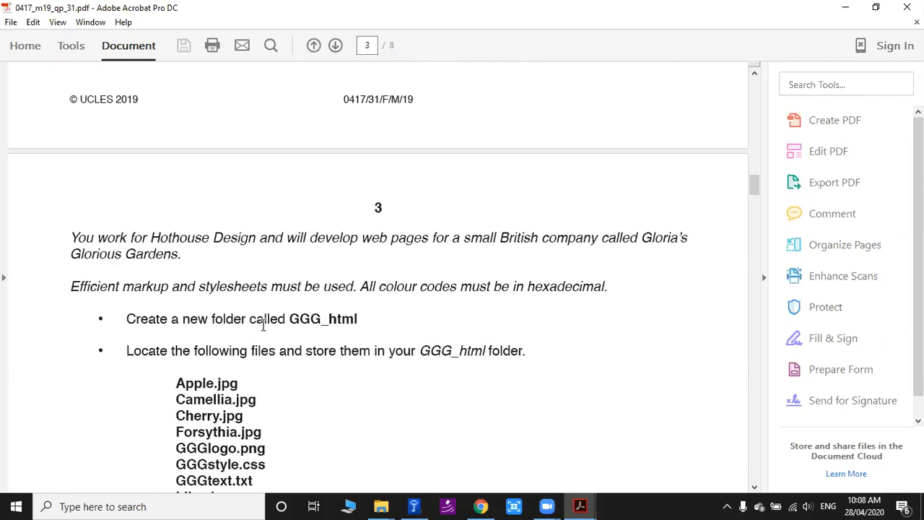
scroll(299, 355, down, 5)
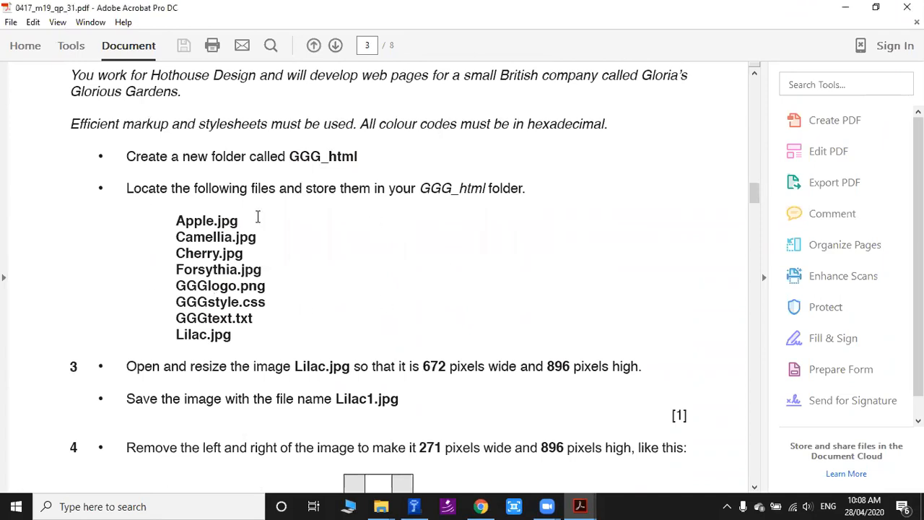
scroll(435, 205, down, 2)
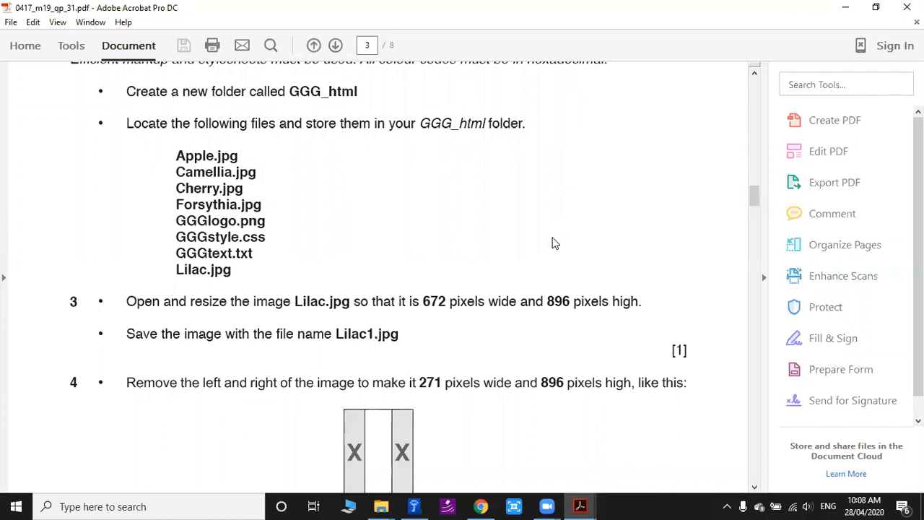
scroll(299, 206, down, 1)
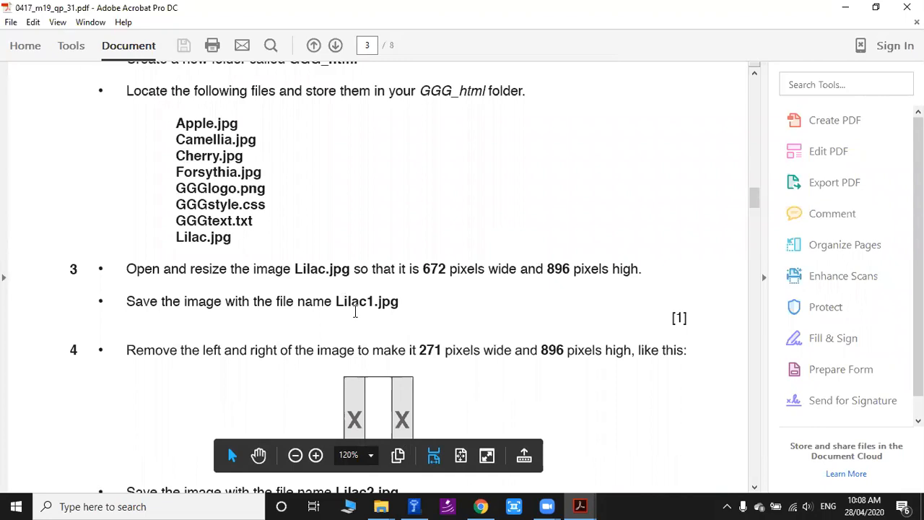
scroll(448, 171, up, 1)
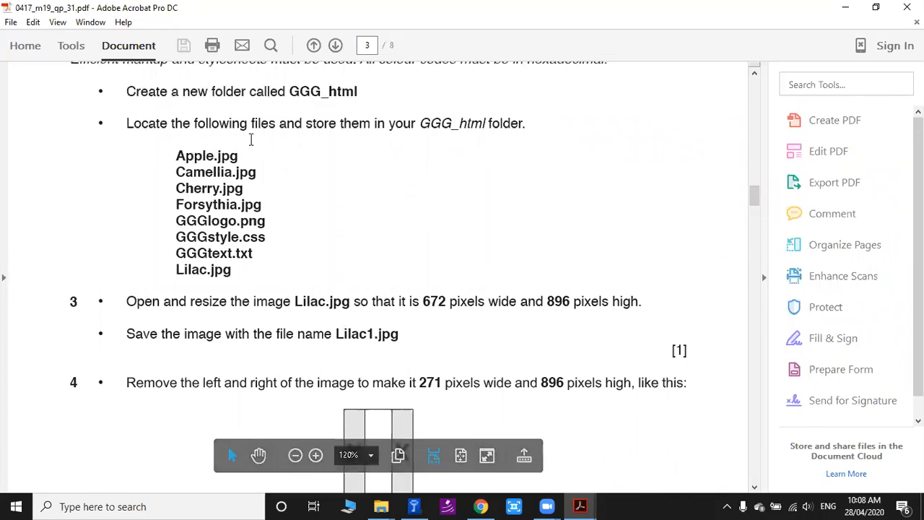
Switch to the ICT 2019_03 File Explorer window and open the 0417_m19_sf_31 source files folder.
mouse_move(380, 506)
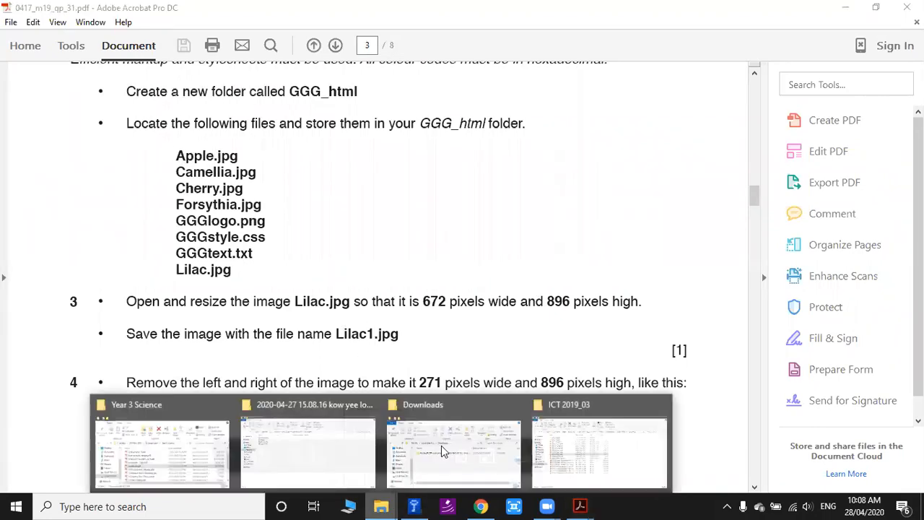
click(624, 456)
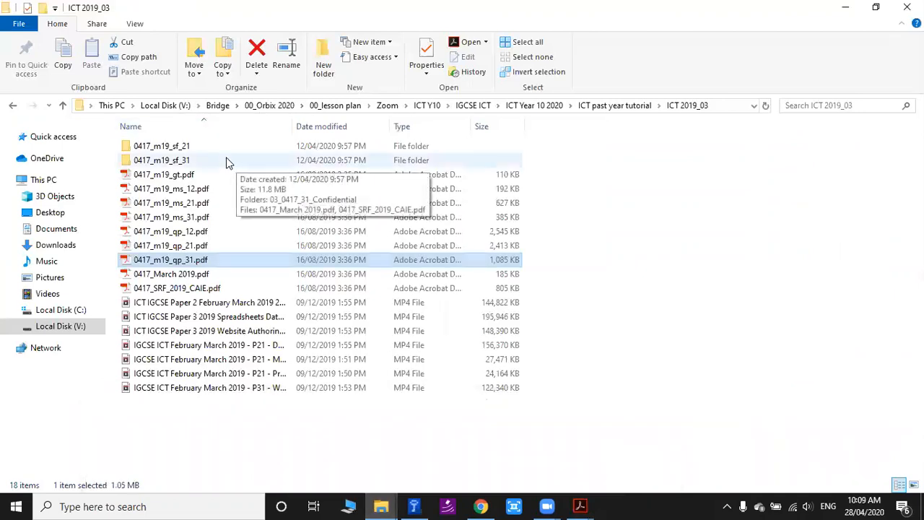
click(158, 162)
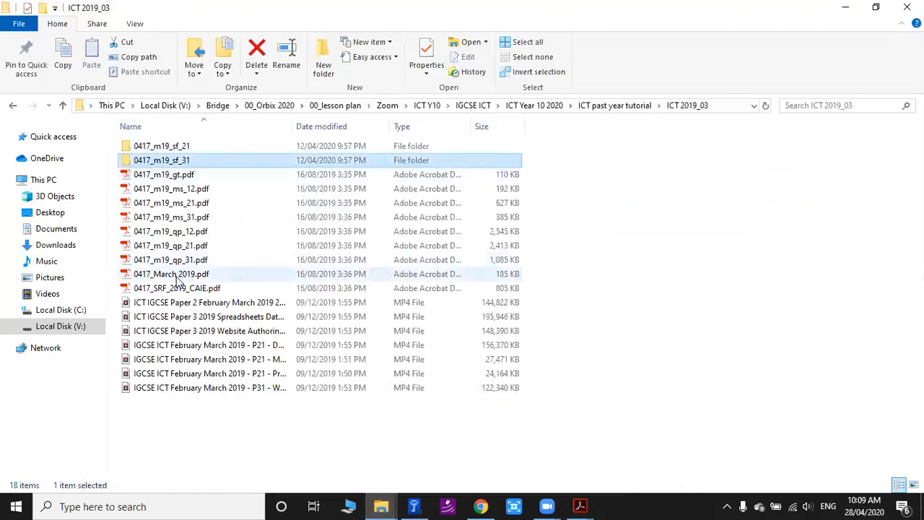
double_click(161, 164)
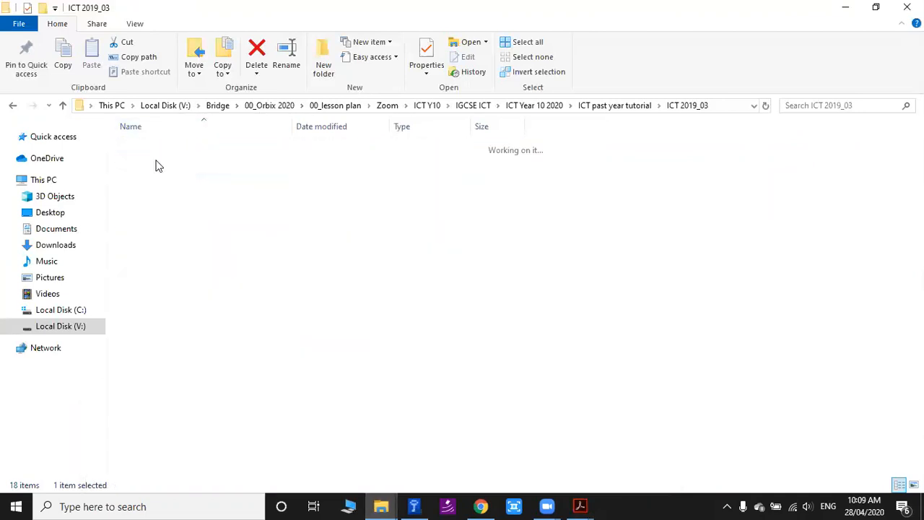
Arrange the question paper and the folder window side by side and collapse the paper's tools pane, with page 3 in view.
key(super+Right)
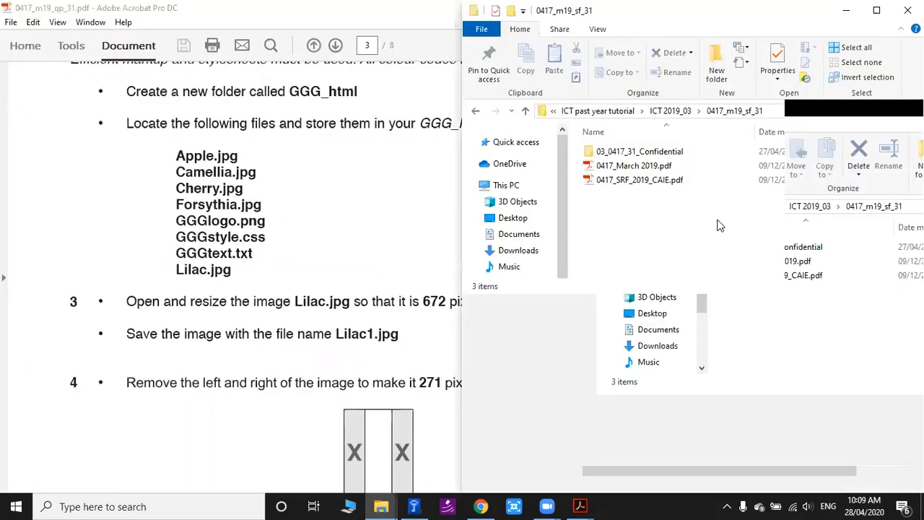
click(380, 68)
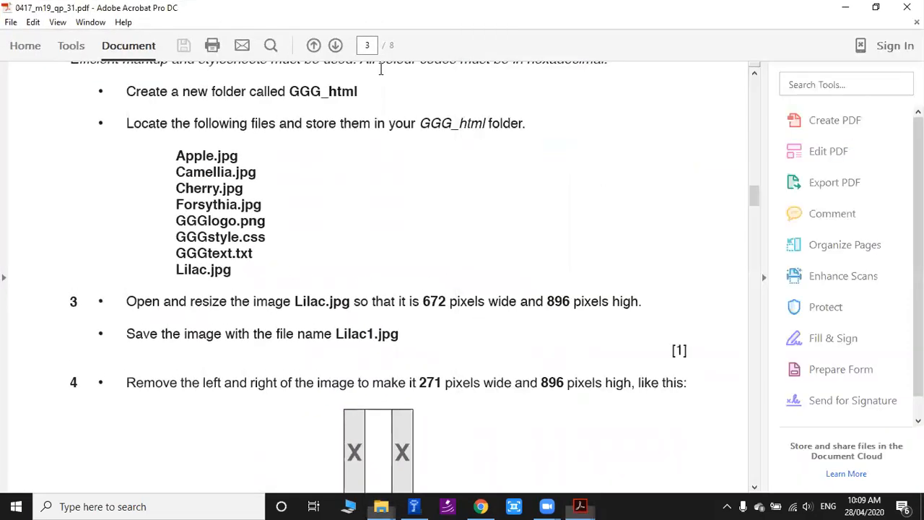
key(super+Left)
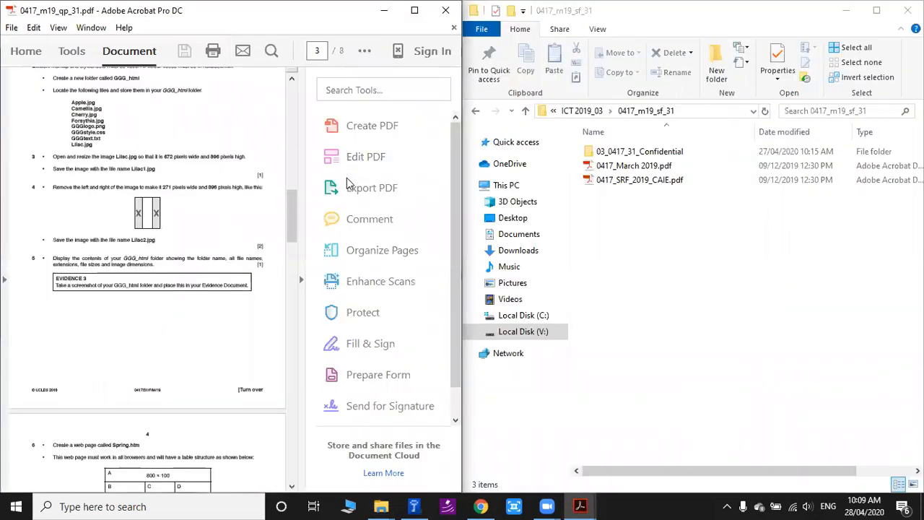
click(302, 278)
scroll(343, 264, up, 2)
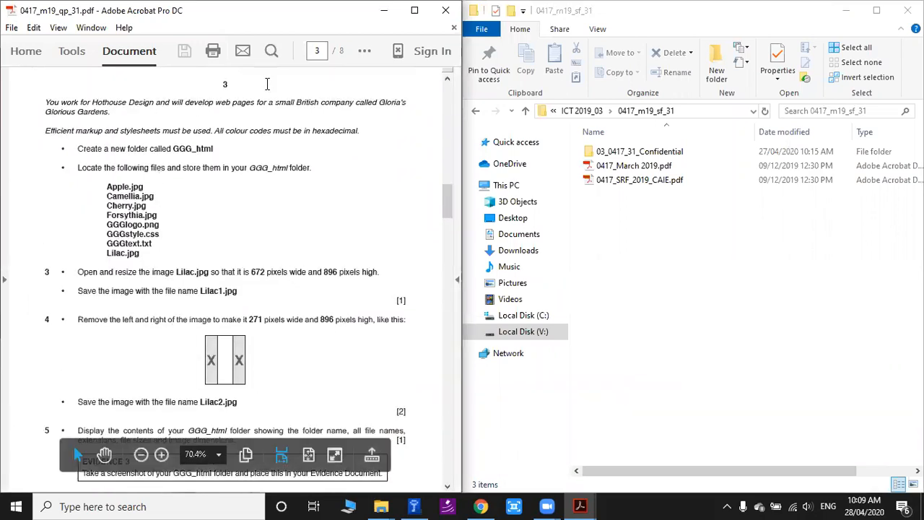
Open the 03_0417_31_Confidential folder to examine the supplied source files beside the question paper.
double_click(323, 235)
double_click(324, 237)
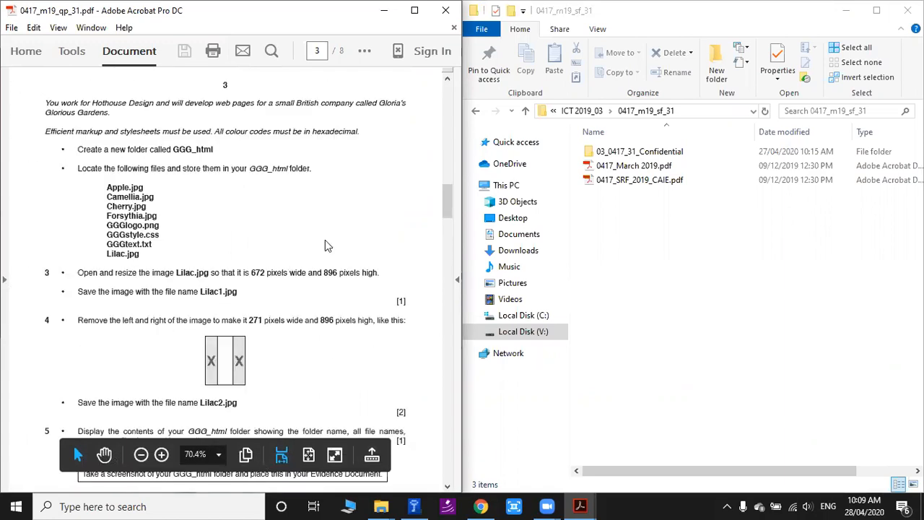
double_click(646, 151)
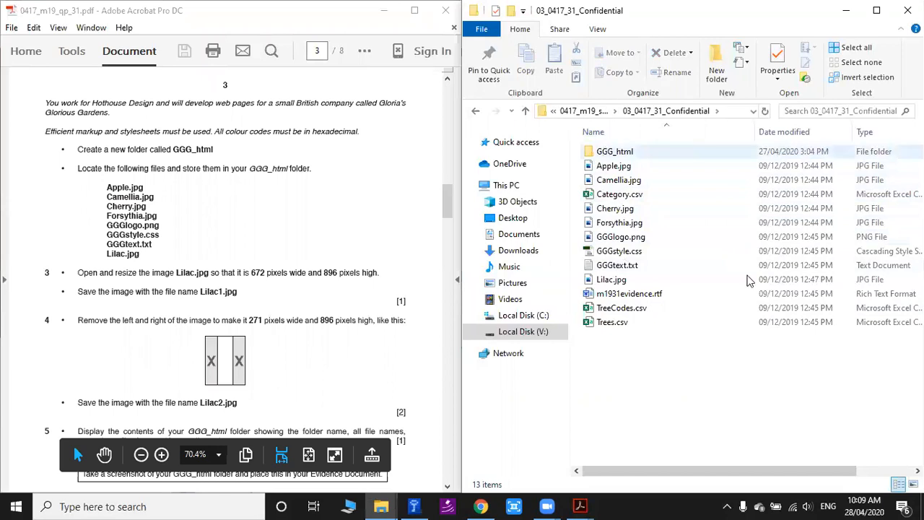
Go back up to the IGCSE ICT folder and open ICT 2019_03 in the ICT Year 11 2020 past year tutorials.
click(525, 112)
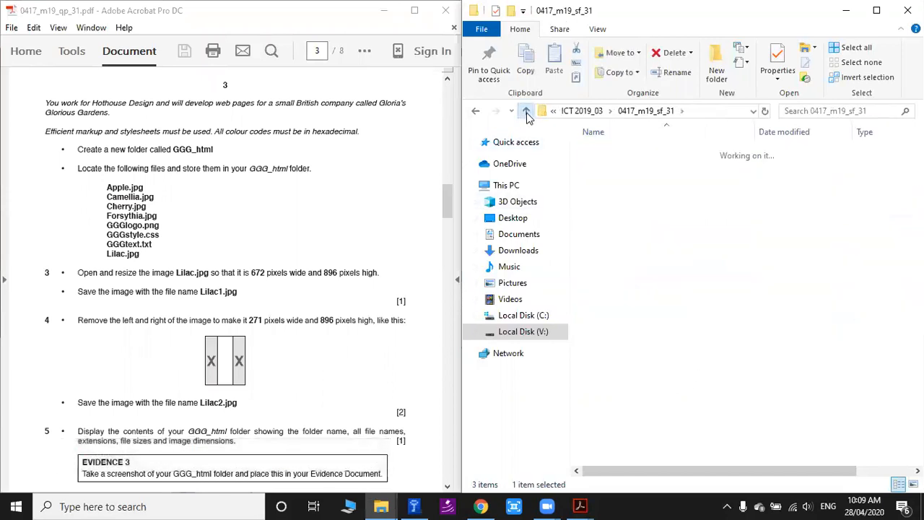
click(526, 113)
click(526, 112)
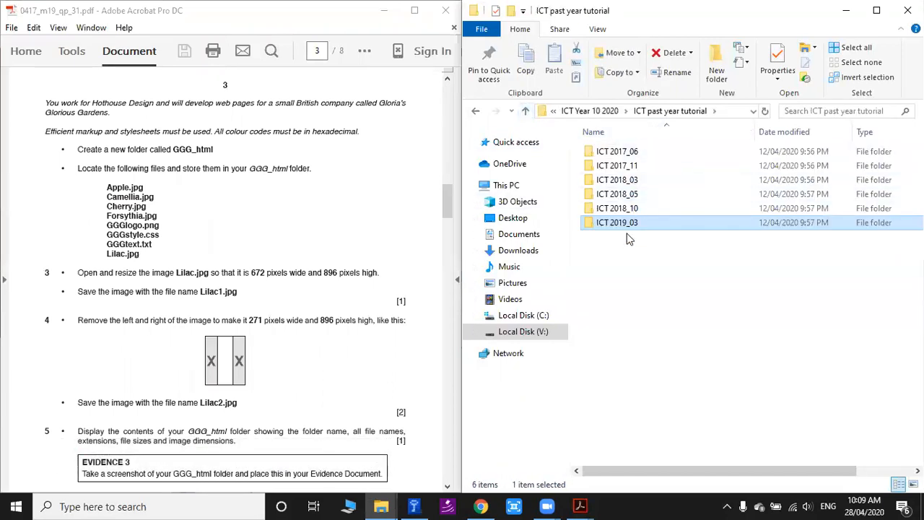
click(527, 113)
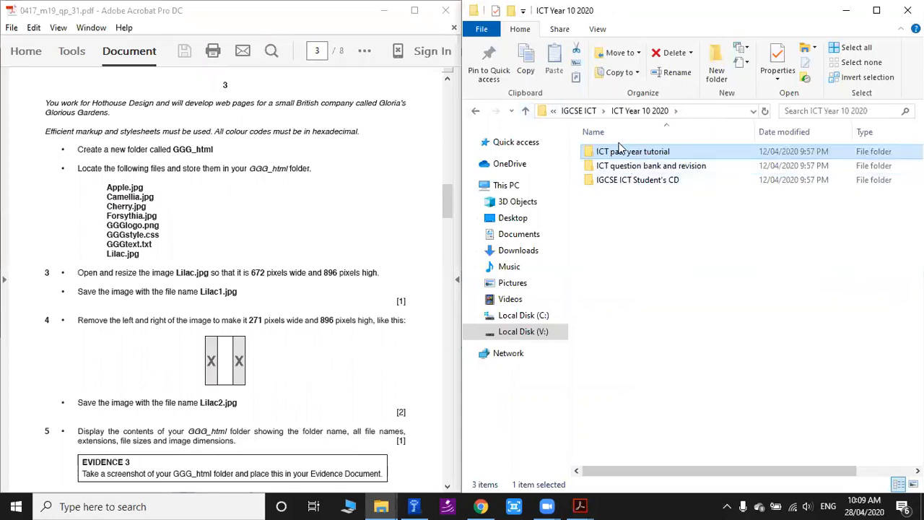
click(526, 114)
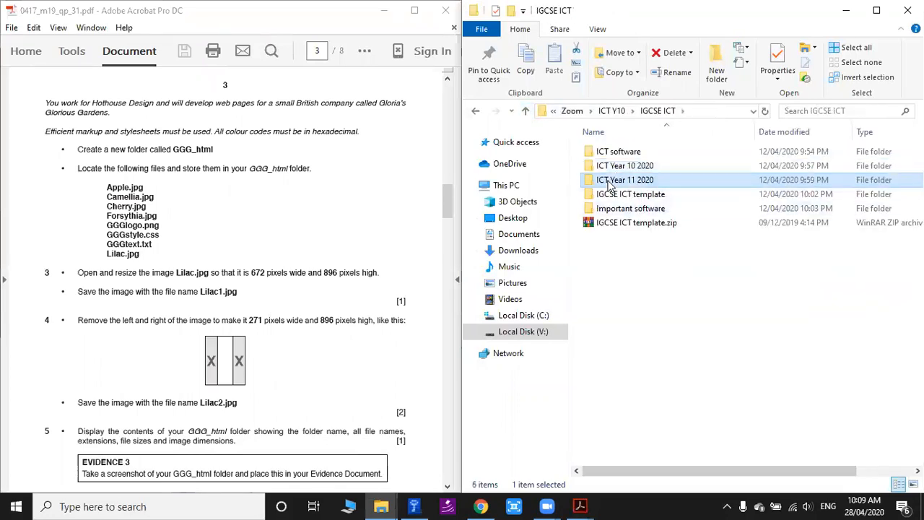
double_click(615, 180)
double_click(629, 152)
click(612, 226)
double_click(612, 226)
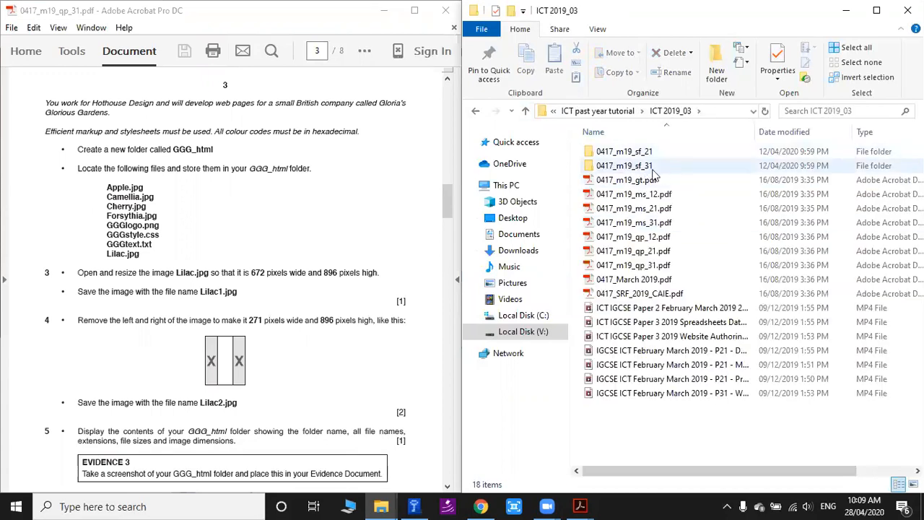
Open 0417_m19_qp_31.pdf from the Year 11 folder, place it beside the folder window and collapse its tools pane.
click(636, 269)
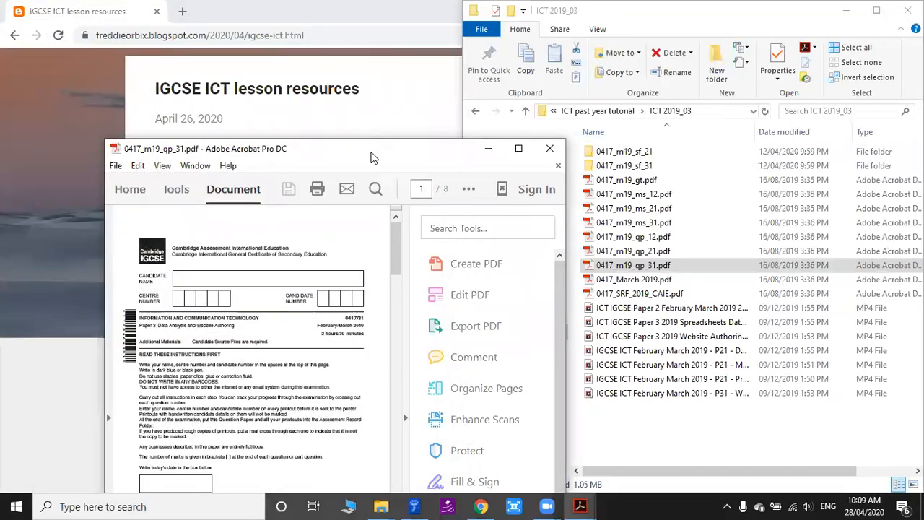
key(super+Left)
click(302, 281)
Examine questions 1 and 2 on page 2 and the start of the web page tasks on page 3.
scroll(303, 265, down, 20)
scroll(255, 265, down, 1)
scroll(154, 240, up, 3)
scroll(319, 272, up, 2)
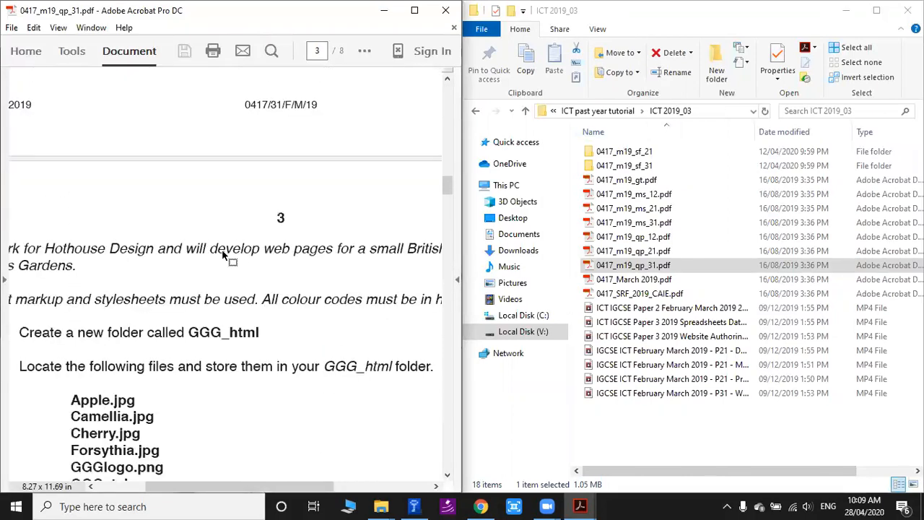
scroll(224, 254, down, 2)
scroll(125, 229, up, 3)
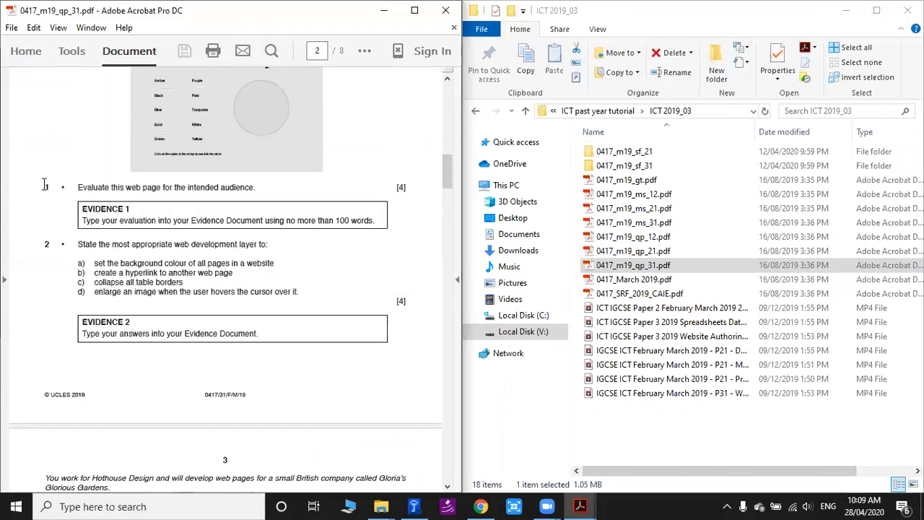
scroll(229, 257, up, 3)
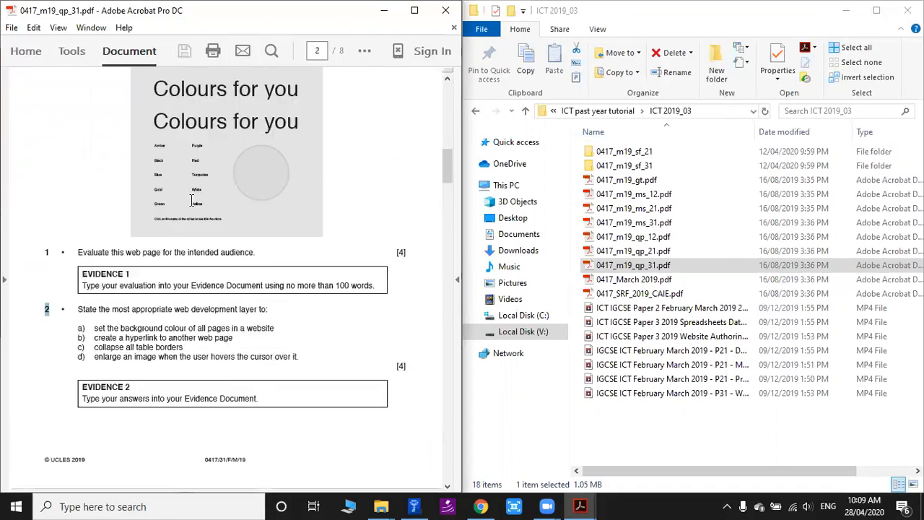
scroll(221, 200, down, 2)
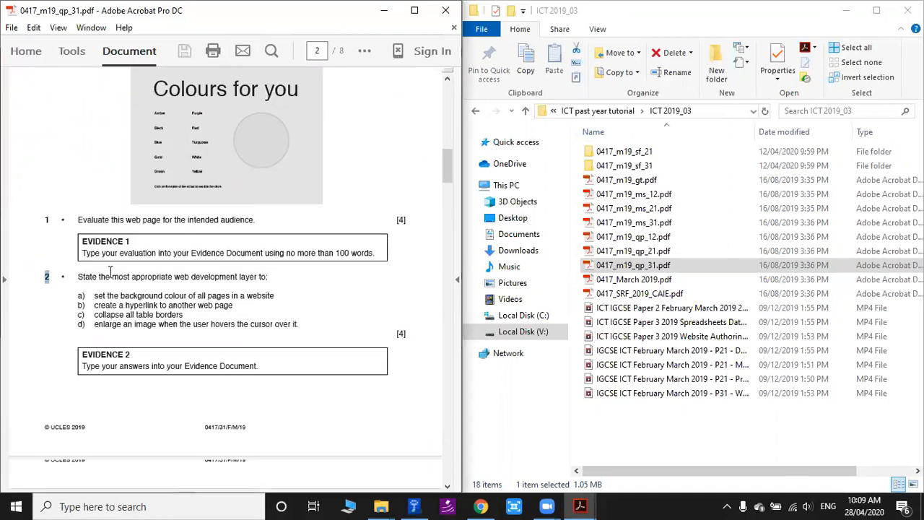
Bring up the file list on page 3 of the question paper and open 03_0417_31_Confidential inside the 0417_m19_sf_31 folder.
scroll(138, 217, down, 9)
scroll(72, 350, down, 1)
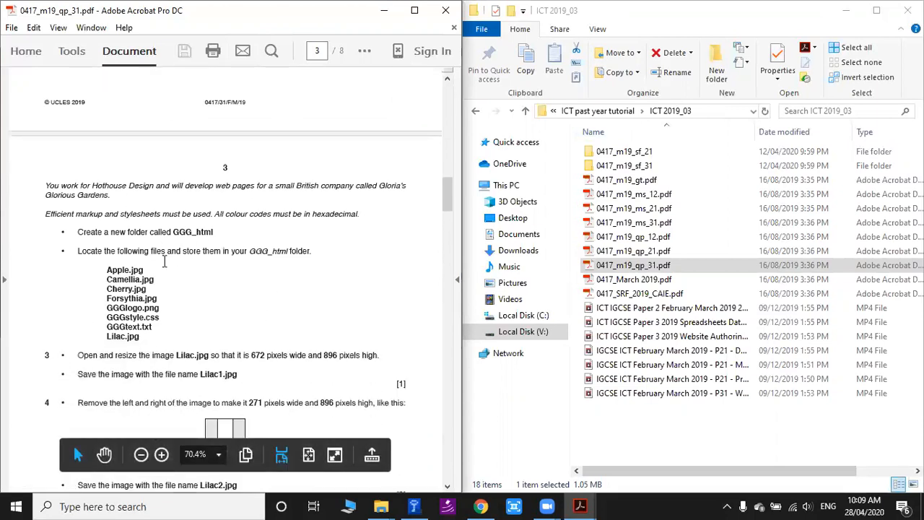
scroll(165, 261, down, 1)
double_click(624, 166)
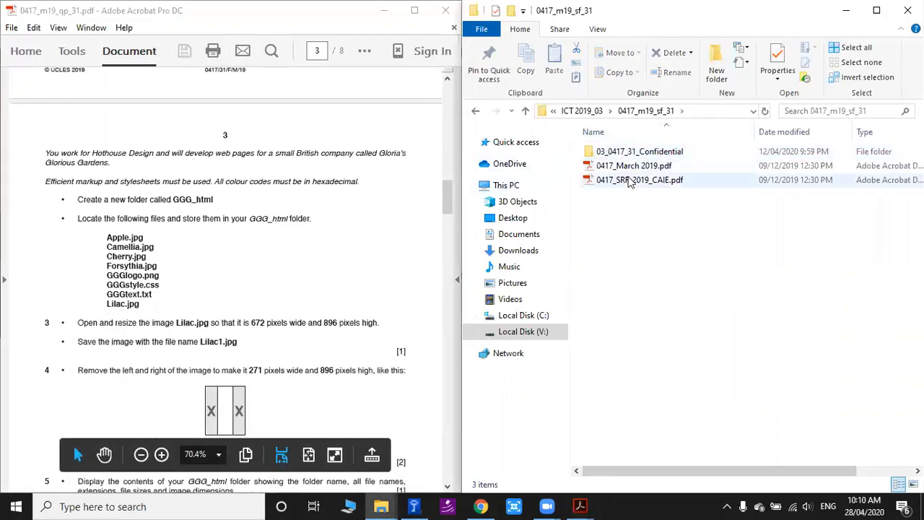
double_click(639, 152)
Create a new folder named GGG_html in 03_0417_31_Confidential, taking the name from the question paper.
drag(78, 204, 147, 198)
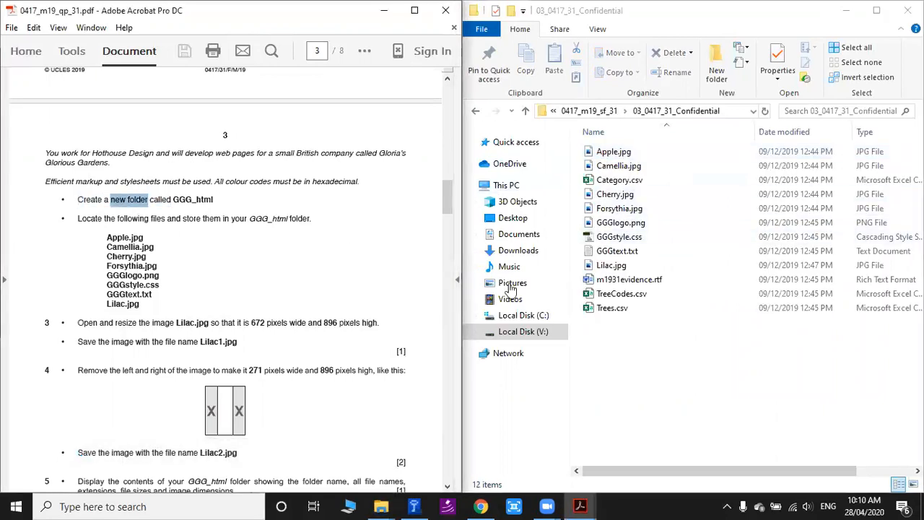
right_click(596, 353)
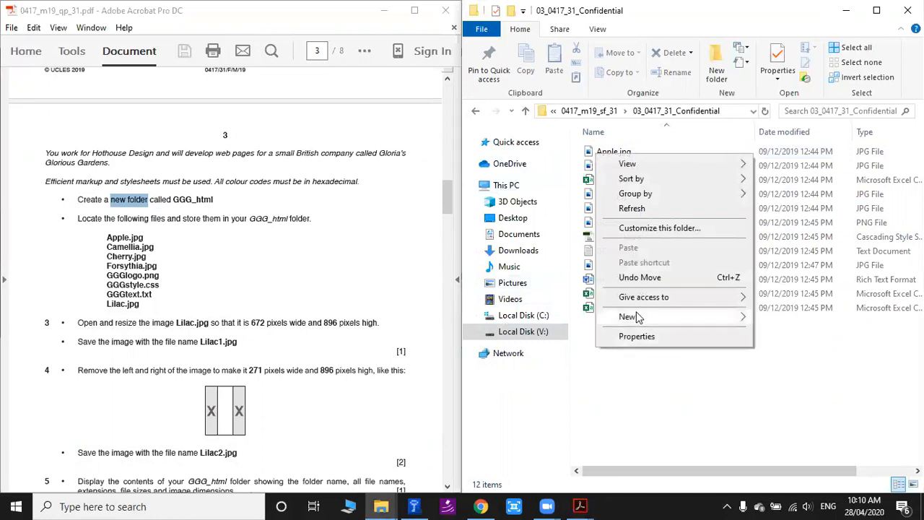
mouse_move(632, 317)
click(556, 319)
drag(174, 200, 213, 200)
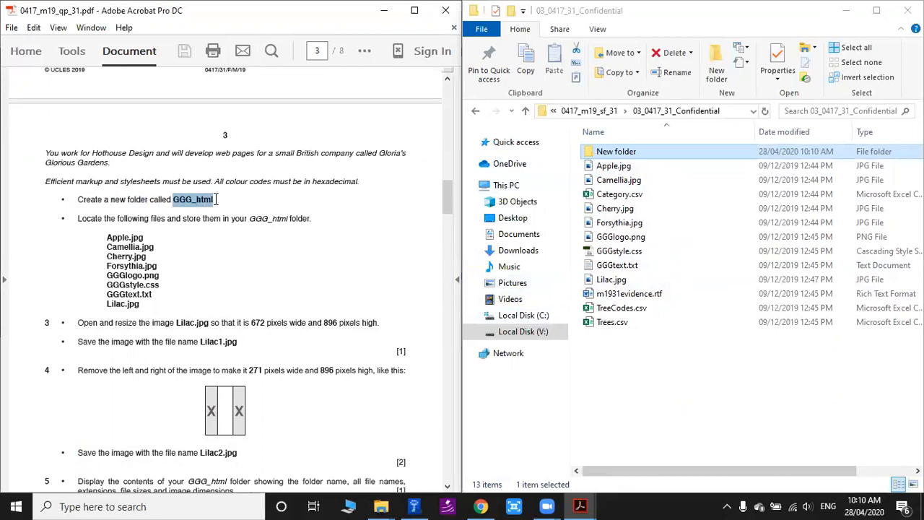
click(614, 151)
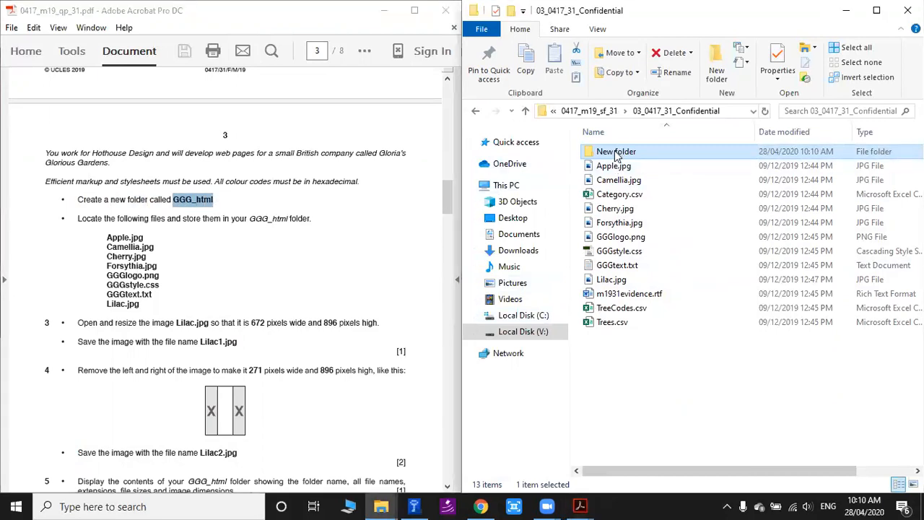
text(GGG_html)
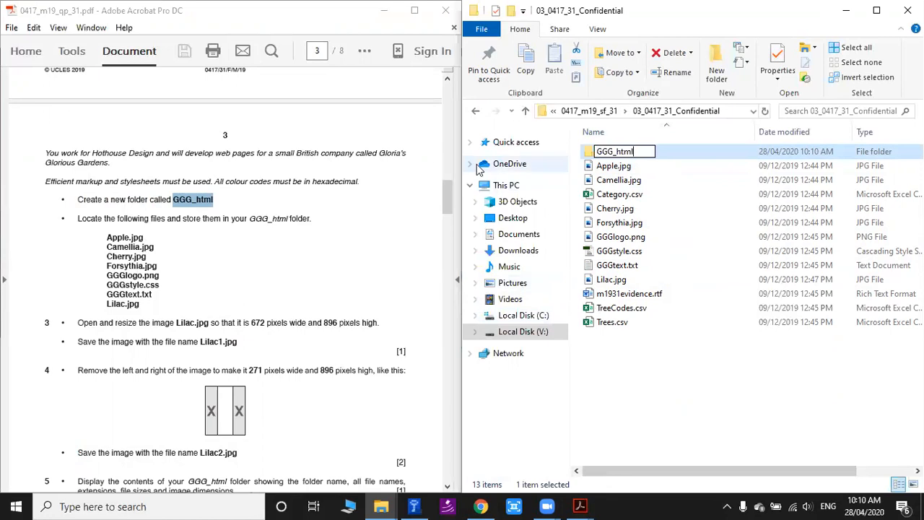
key(Return)
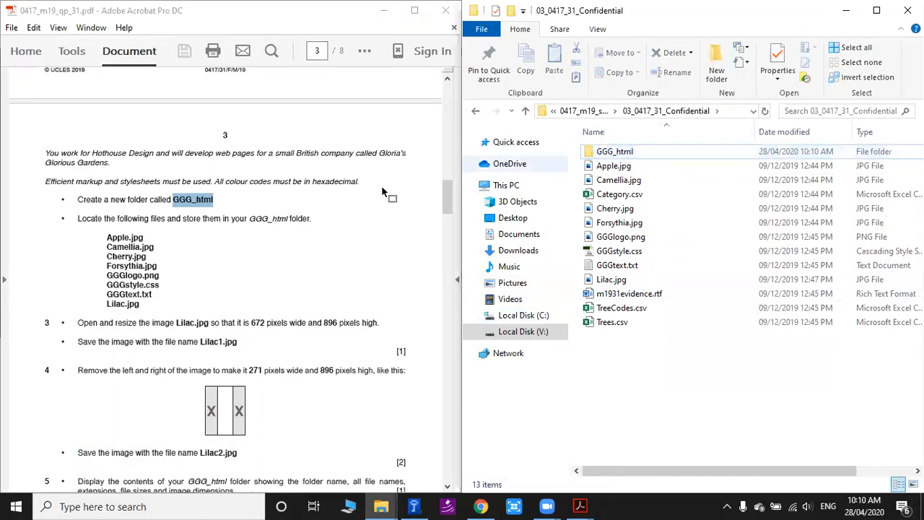
Copy Apple.jpg, Camellia.jpg, Cherry.jpg, Forsythia.jpg, GGGlogo.png, GGGstyle.css, GGGtext.txt and Lilac.jpg from the source files, as listed in the question paper.
drag(107, 237, 138, 308)
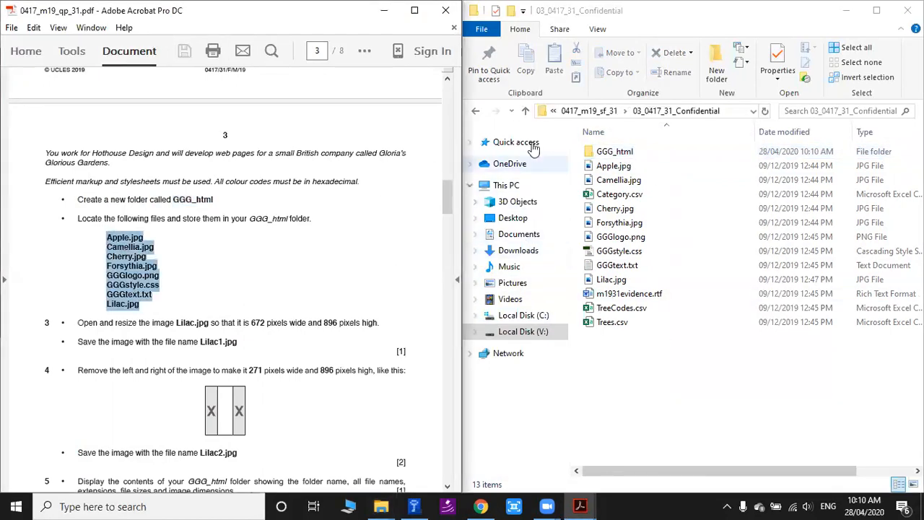
click(611, 168)
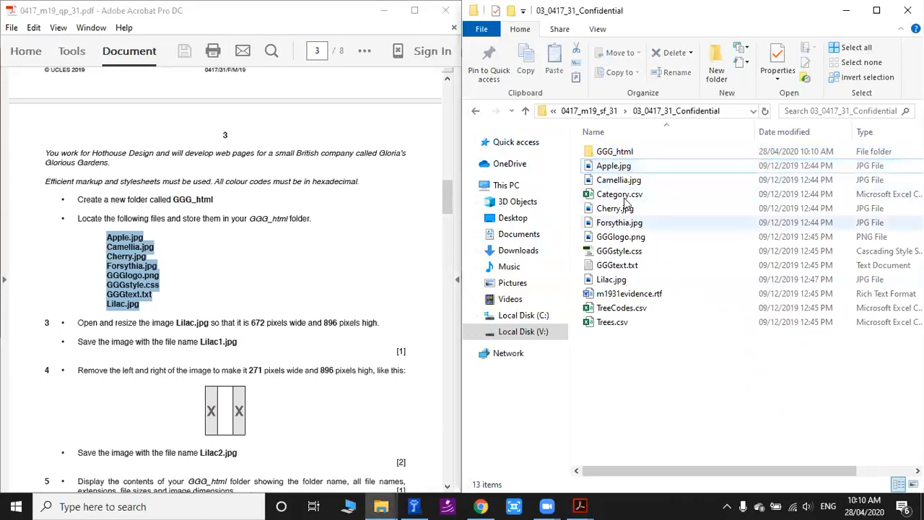
ctrl+click(610, 181)
ctrl+click(612, 209)
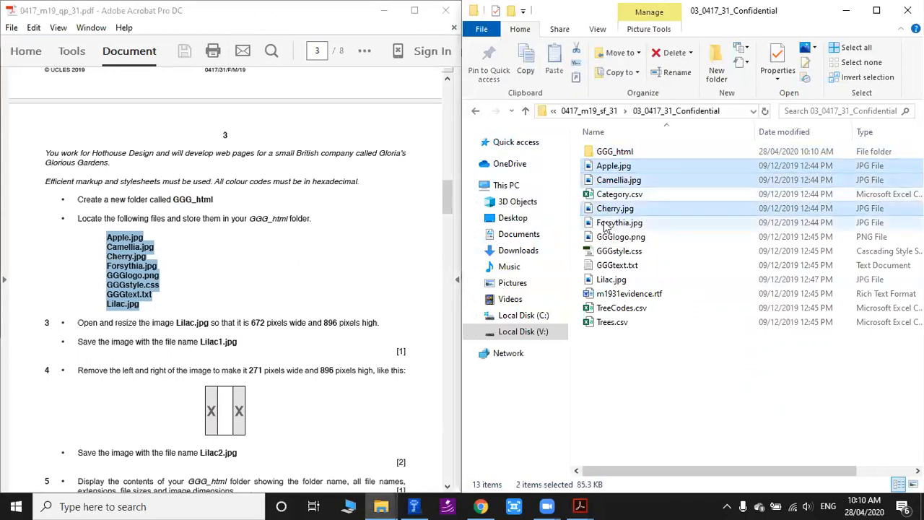
ctrl+click(615, 223)
ctrl+click(621, 237)
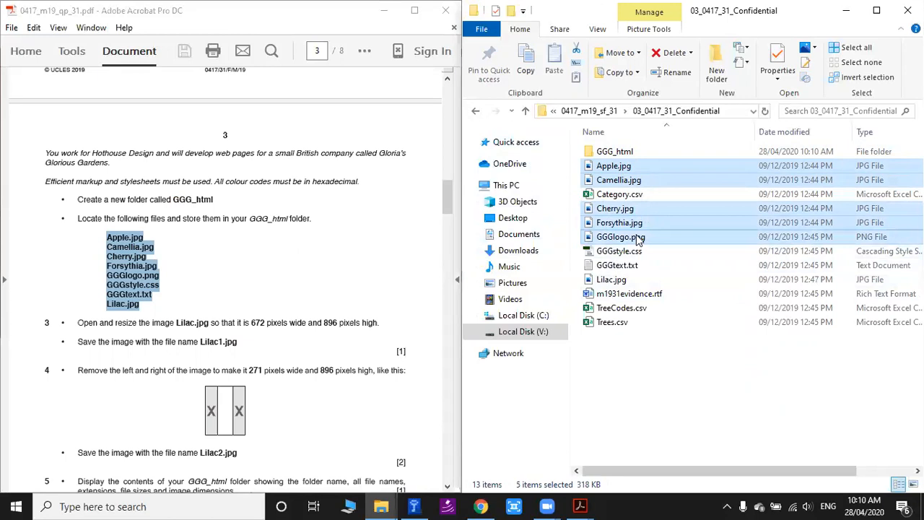
ctrl+click(619, 251)
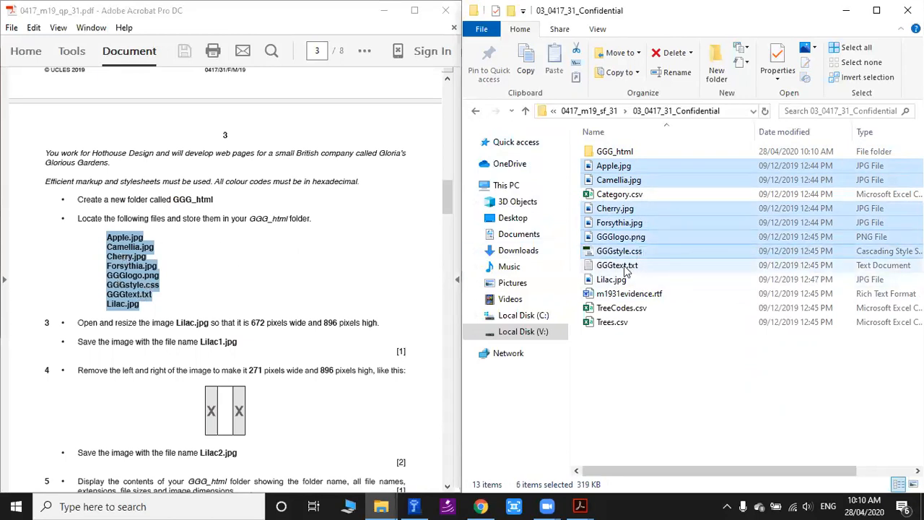
ctrl+click(625, 266)
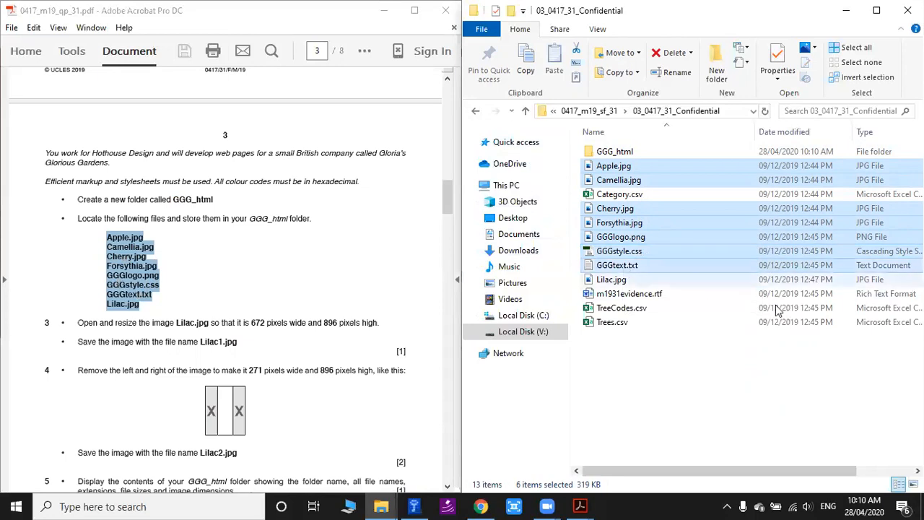
ctrl+click(621, 280)
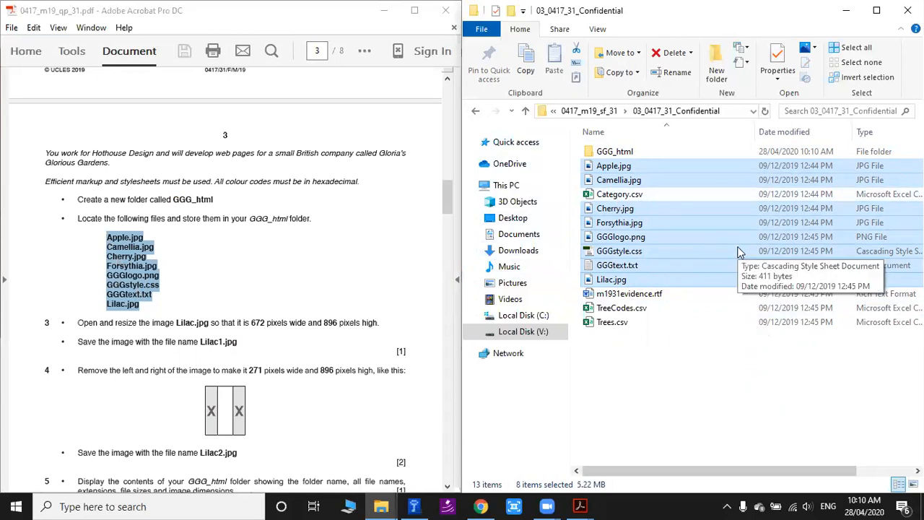
right_click(648, 226)
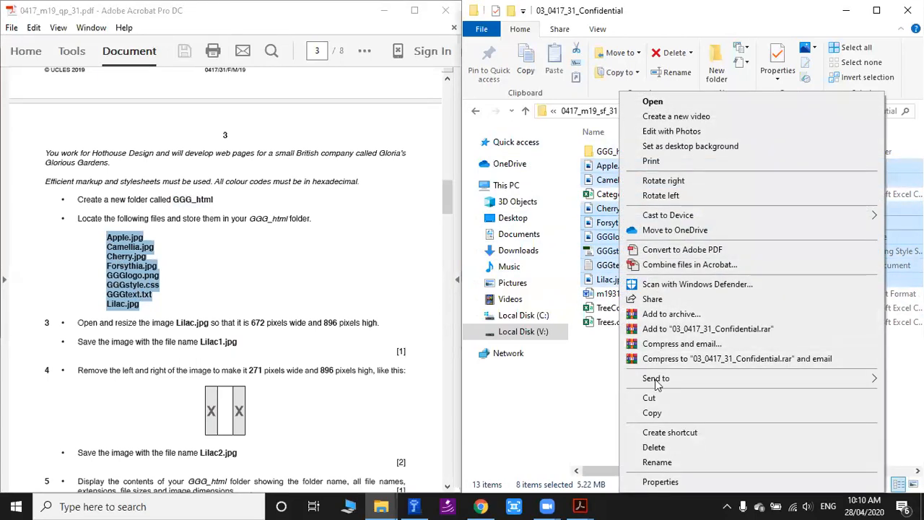
click(652, 411)
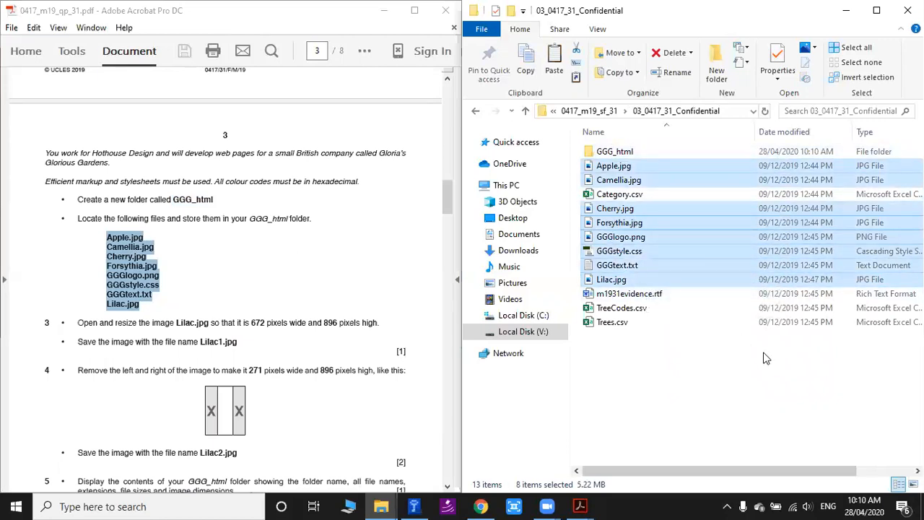
right_click(614, 225)
click(645, 412)
Open the GGG_html folder and paste the copied source files into it.
click(625, 153)
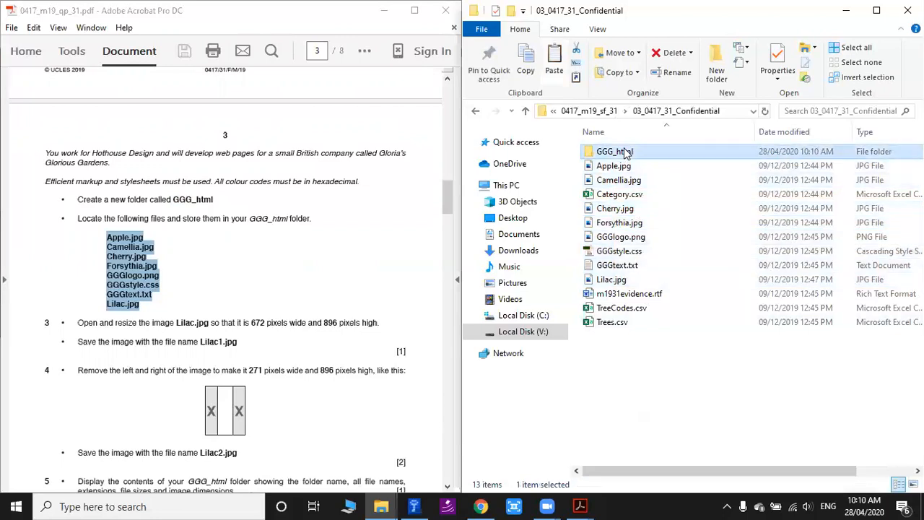
double_click(626, 153)
right_click(625, 201)
click(629, 296)
Read question 3 about resizing Lilac.jpg and narrow the Name column of the GGG_html folder to make room for the other details.
scroll(296, 280, down, 1)
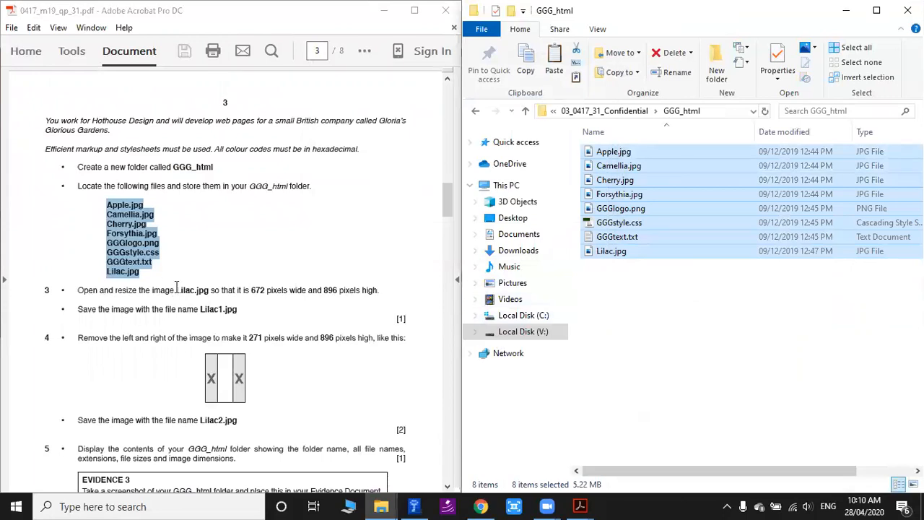
drag(176, 289, 209, 290)
click(221, 295)
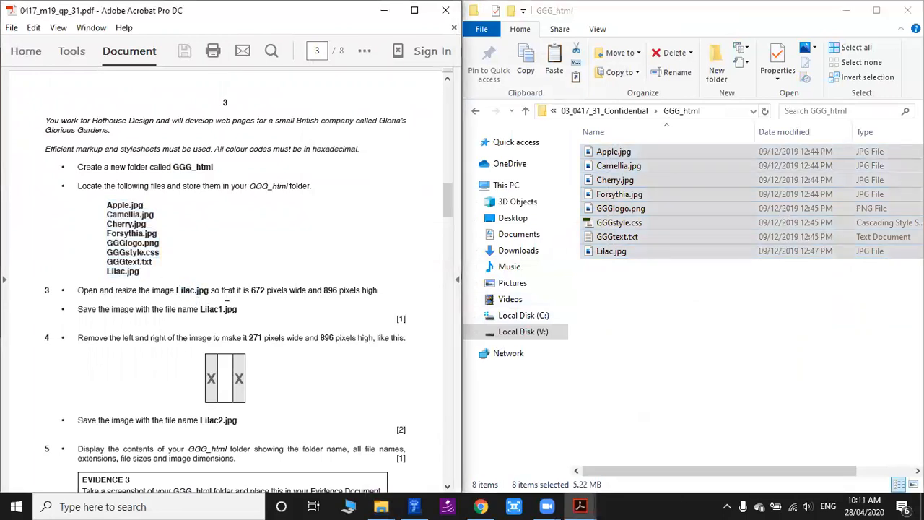
click(642, 330)
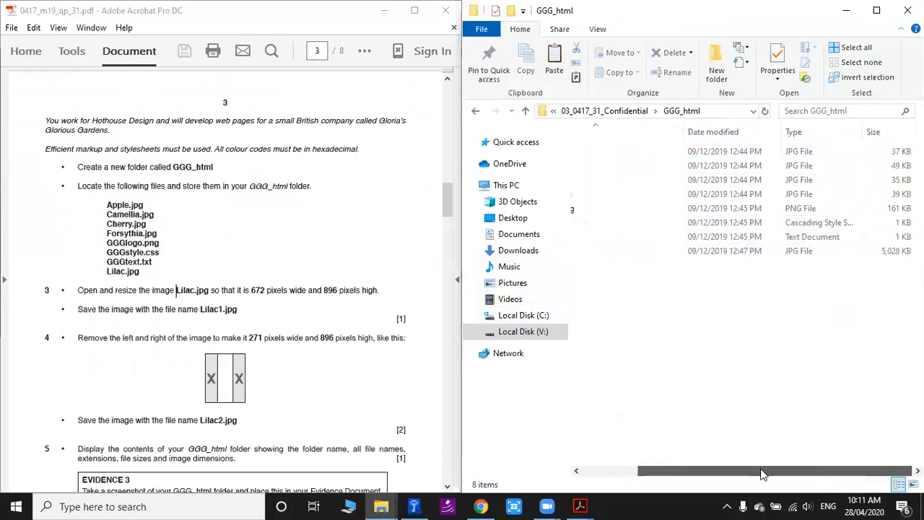
drag(784, 472, 810, 473)
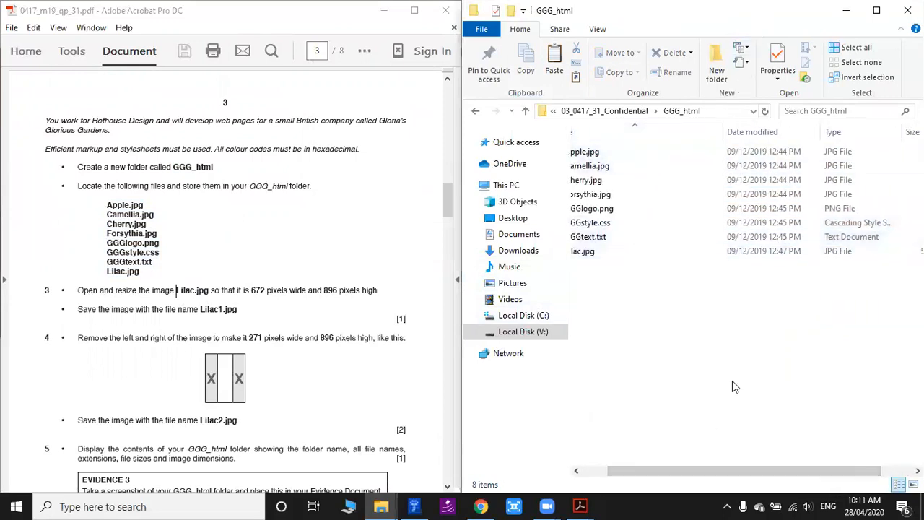
drag(747, 472, 720, 472)
drag(755, 130, 680, 130)
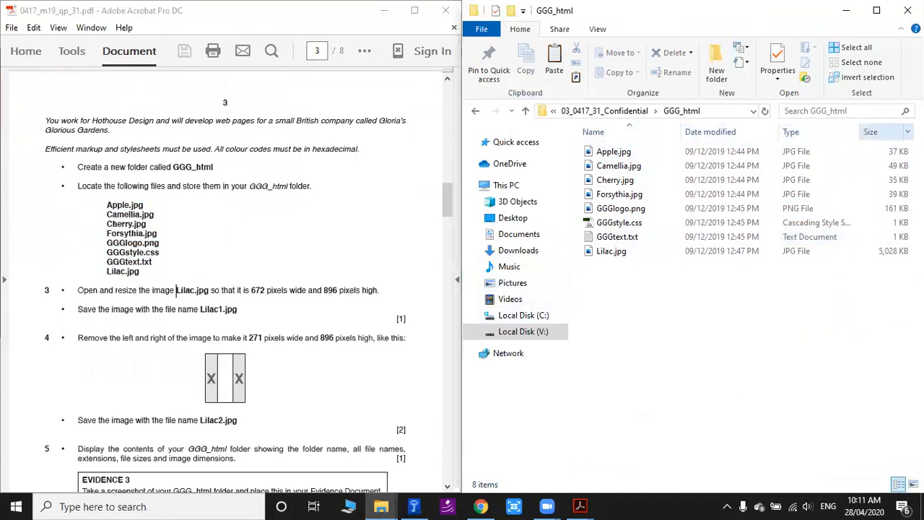
Add the Dimensions detail as a column in the GGG_html folder listing.
right_click(699, 139)
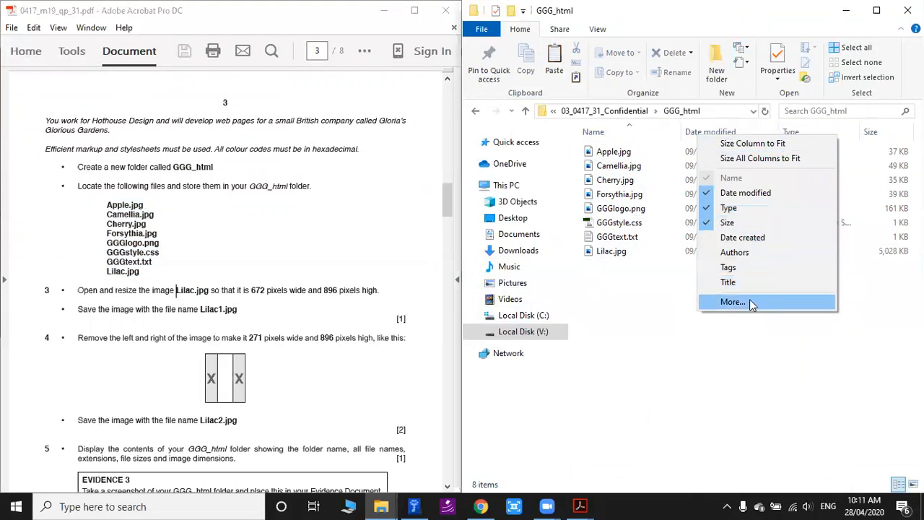
click(728, 301)
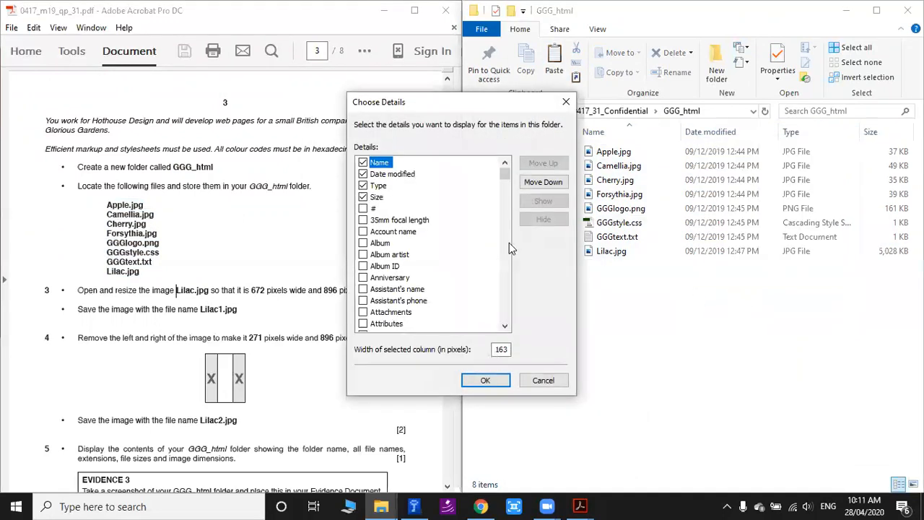
scroll(384, 283, down, 9)
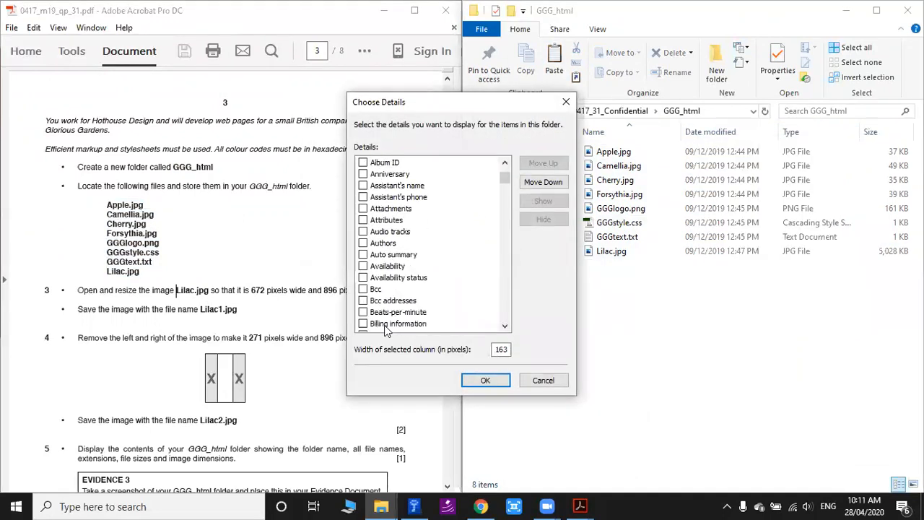
scroll(384, 274, down, 14)
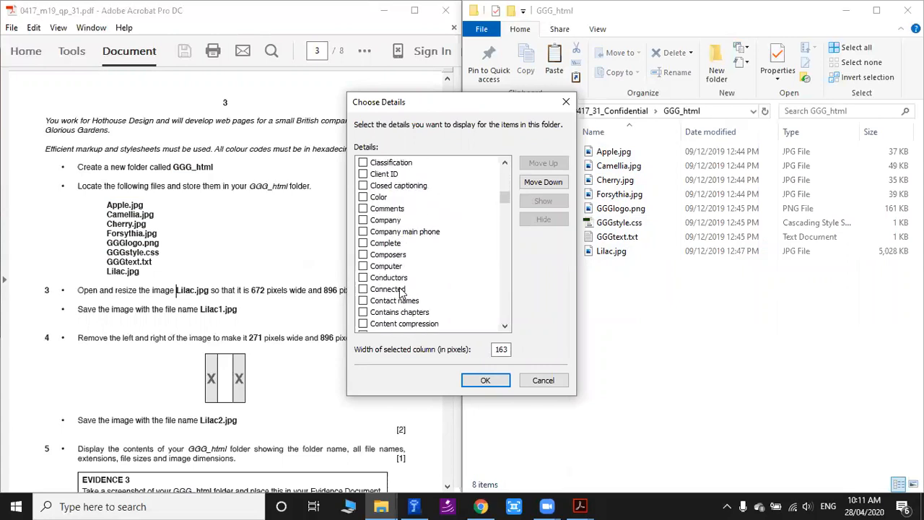
scroll(390, 285, down, 3)
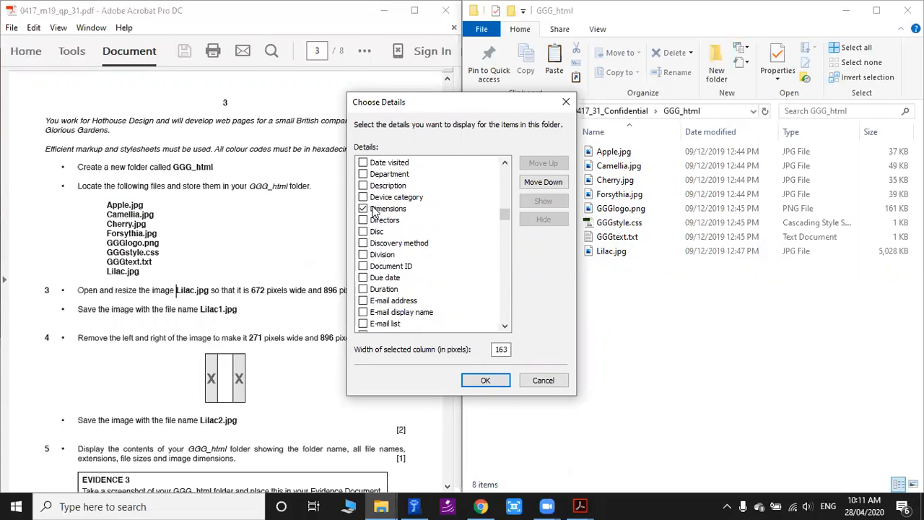
drag(424, 102, 544, 109)
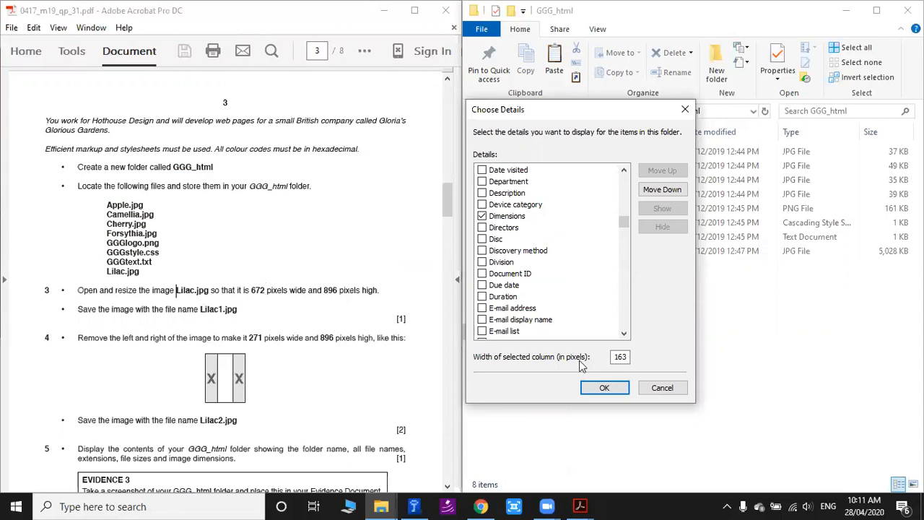
click(605, 388)
Move the Dimensions column directly after the Name column in the GGG_html folder listing.
drag(754, 471, 836, 471)
drag(835, 137, 613, 138)
drag(796, 475, 676, 454)
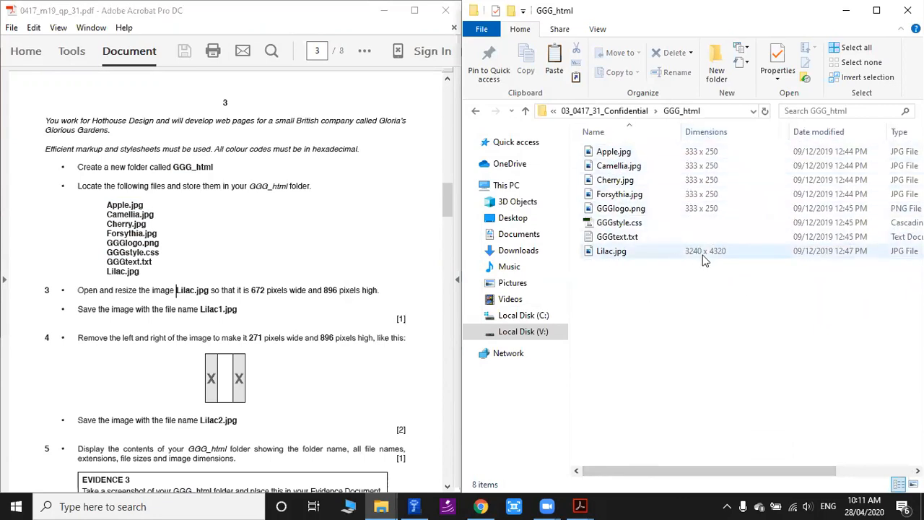
Open Lilac.jpg from GGG_html and examine the flower image closely at high magnification.
double_click(611, 252)
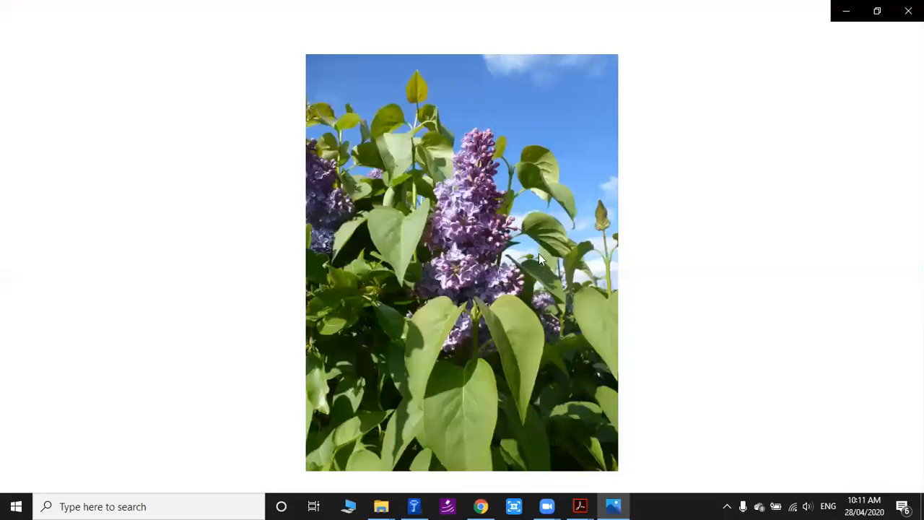
scroll(491, 254, up, 5)
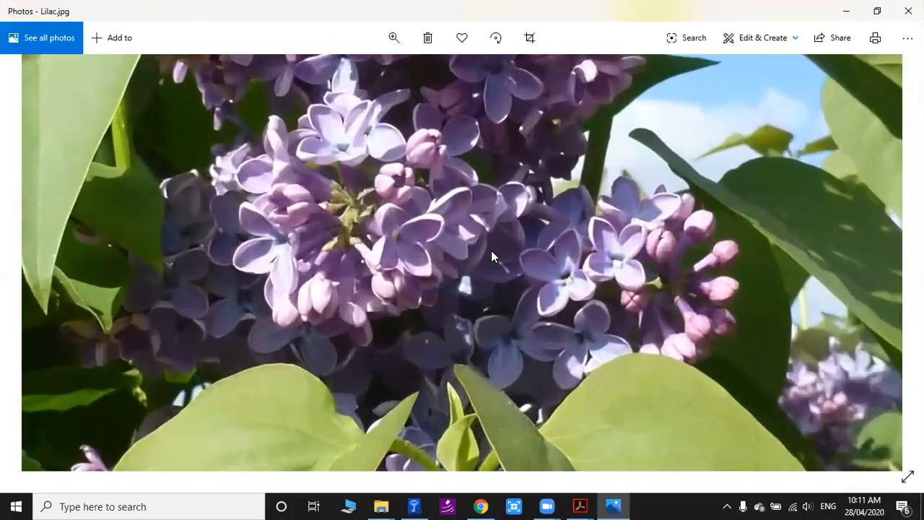
scroll(393, 171, up, 3)
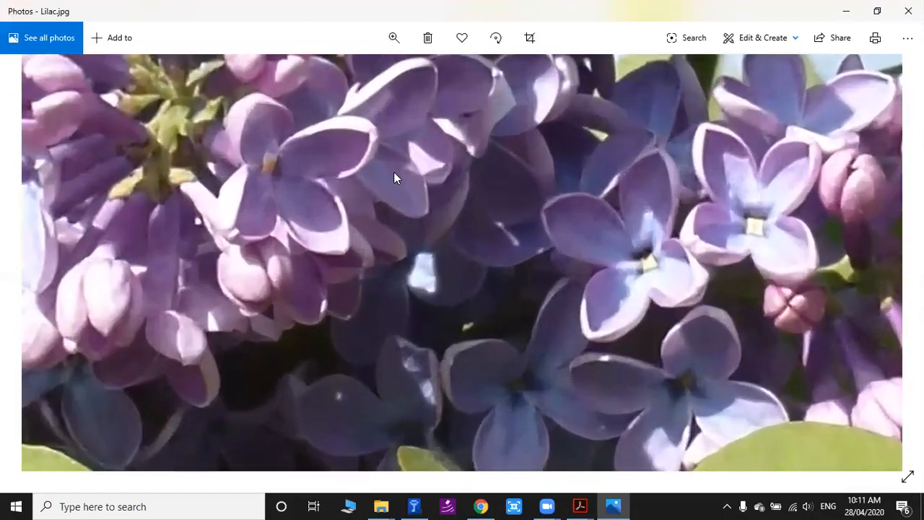
scroll(545, 203, up, 3)
scroll(435, 183, down, 5)
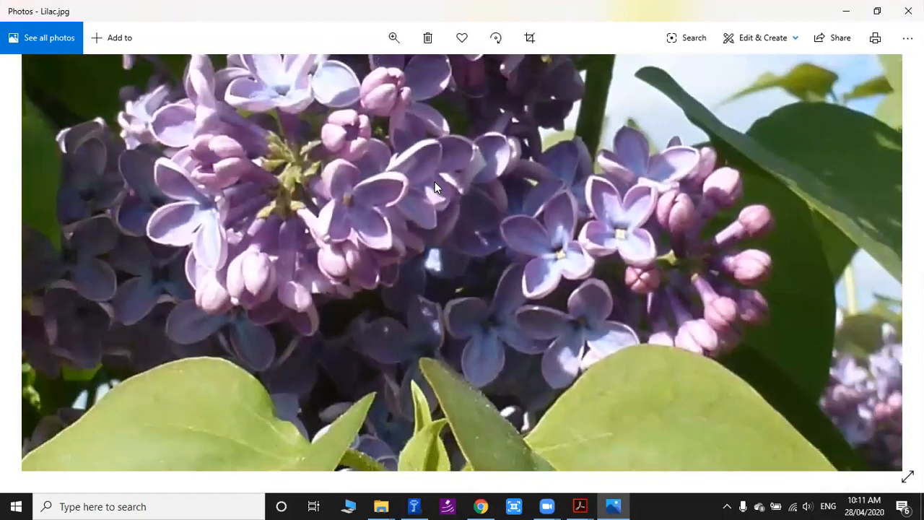
drag(293, 189, 670, 357)
drag(298, 258, 770, 309)
drag(769, 216, 295, 243)
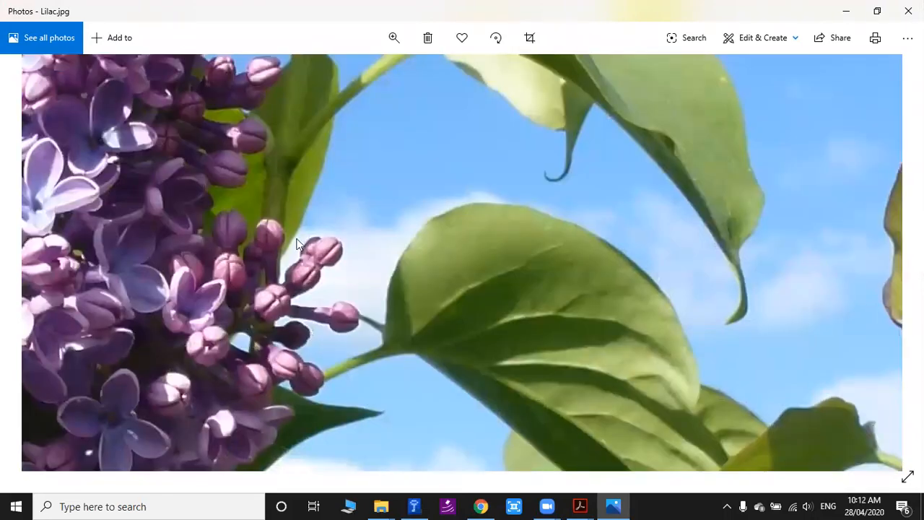
Close Lilac.jpg and view Forsythia.jpg from the GGG_html folder at different magnifications for comparison, closing it when finished.
scroll(295, 249, down, 6)
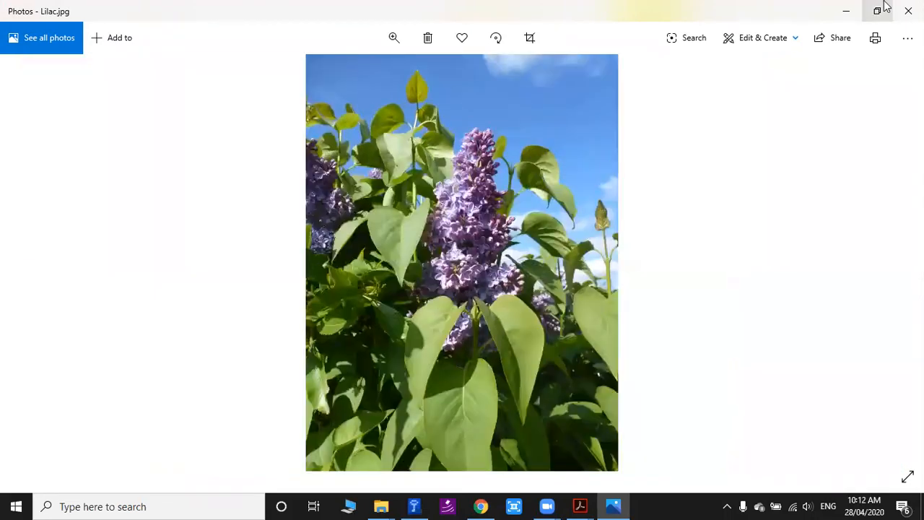
click(908, 11)
double_click(693, 194)
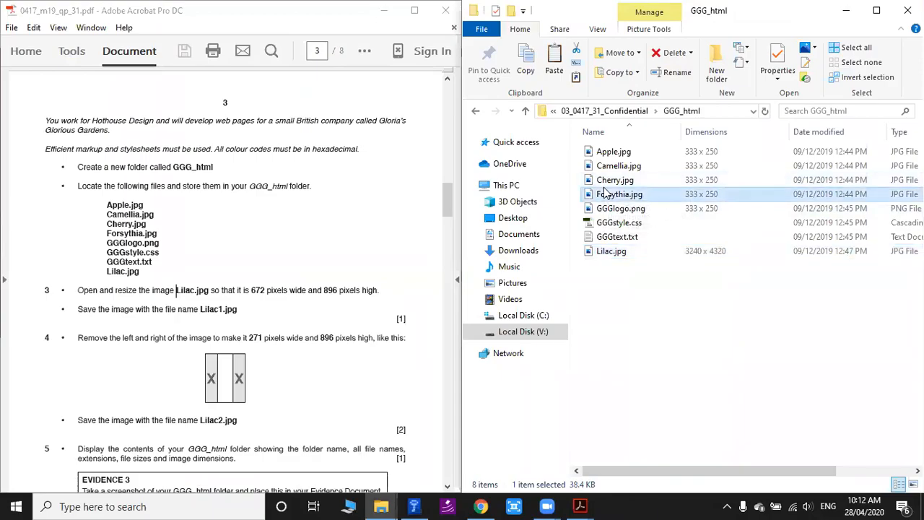
scroll(513, 257, up, 4)
scroll(522, 254, down, 5)
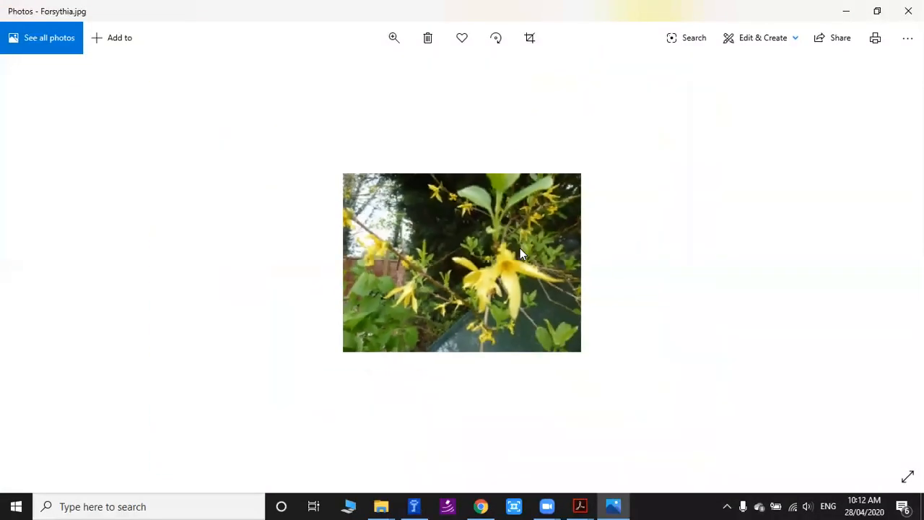
click(908, 11)
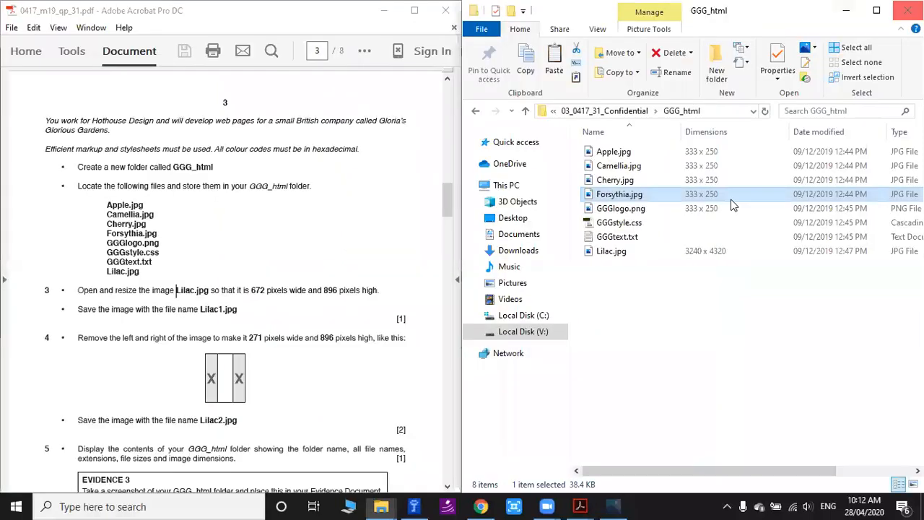
Review the pixel size required for Lilac.jpg in question 3 and launch paint.net.
click(672, 251)
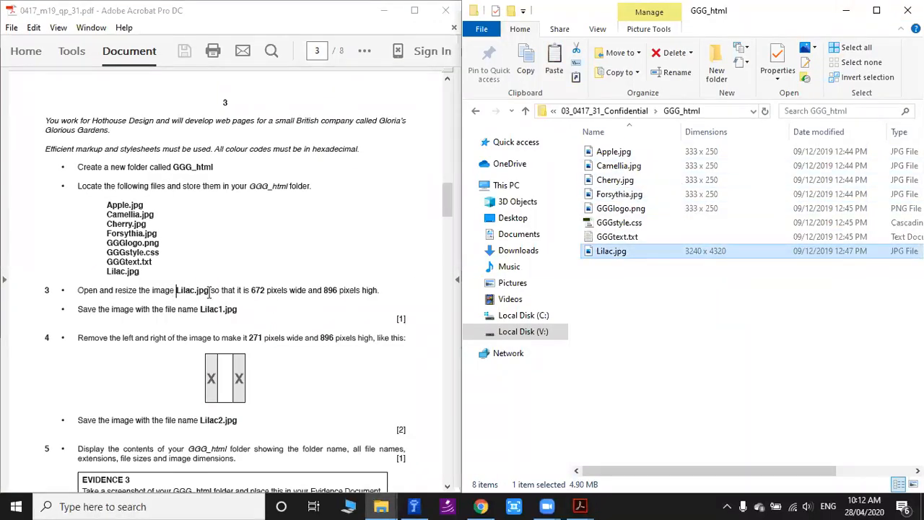
click(333, 292)
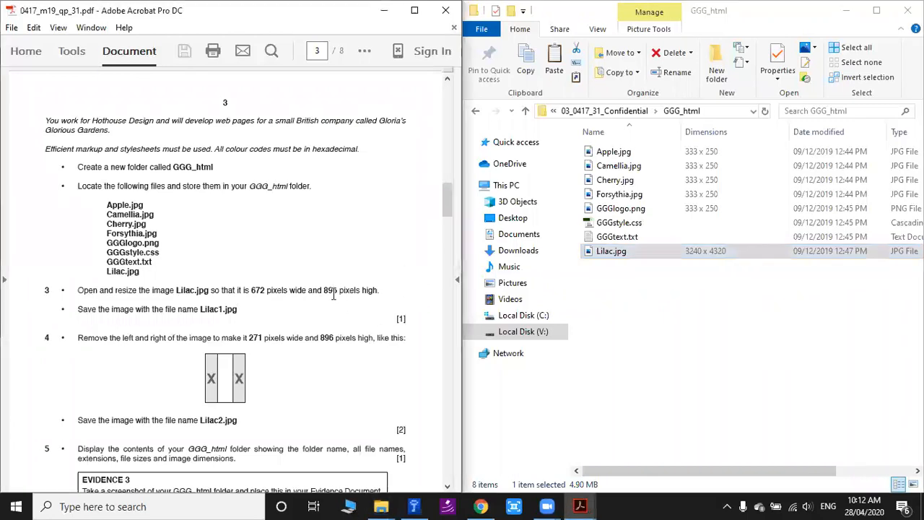
click(144, 506)
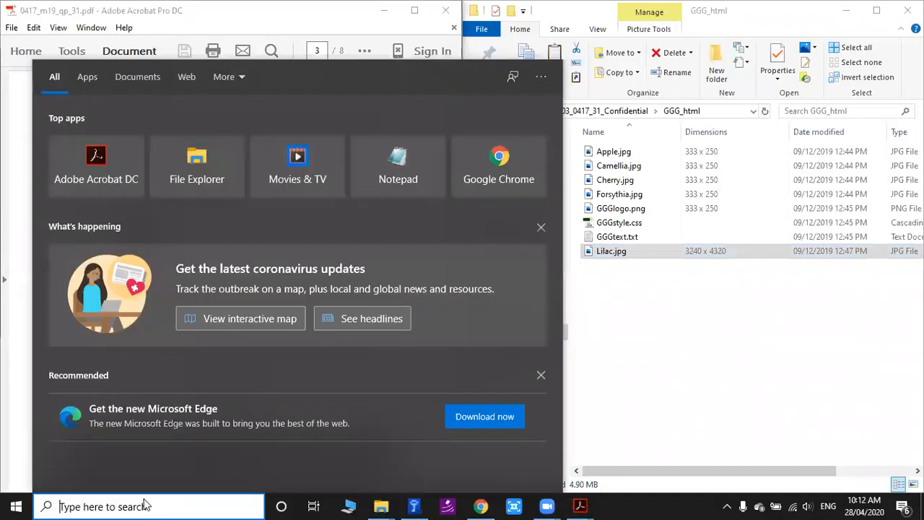
text(paint)
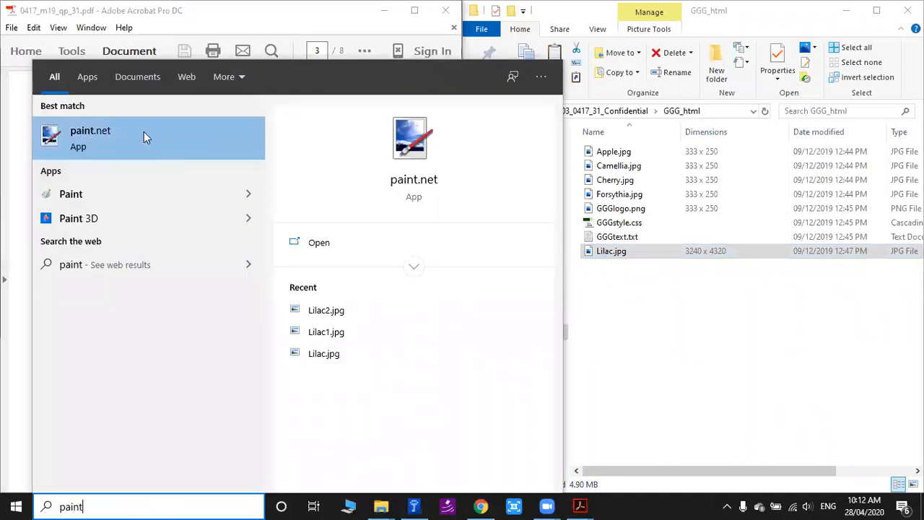
click(80, 145)
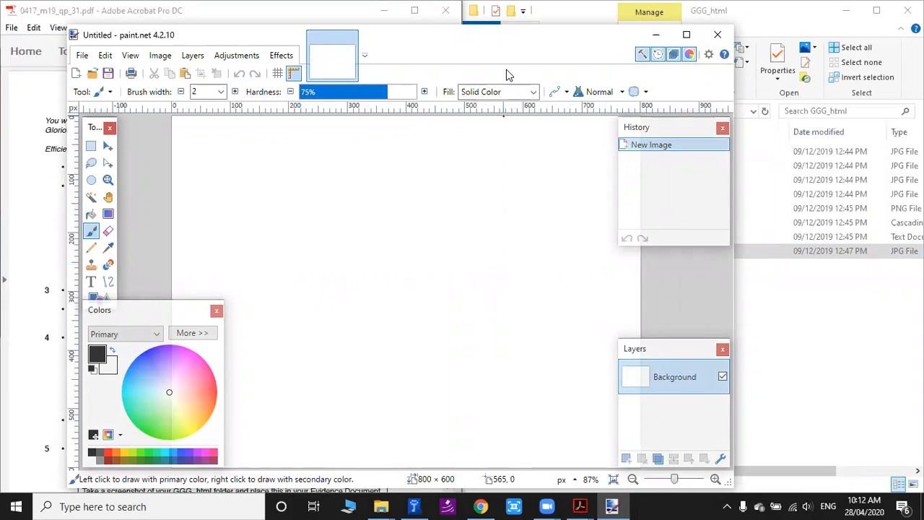
Open Lilac.jpg from the GGG_html folder in paint.net as its own image, arranging the window beside the question paper.
drag(507, 71, 356, 79)
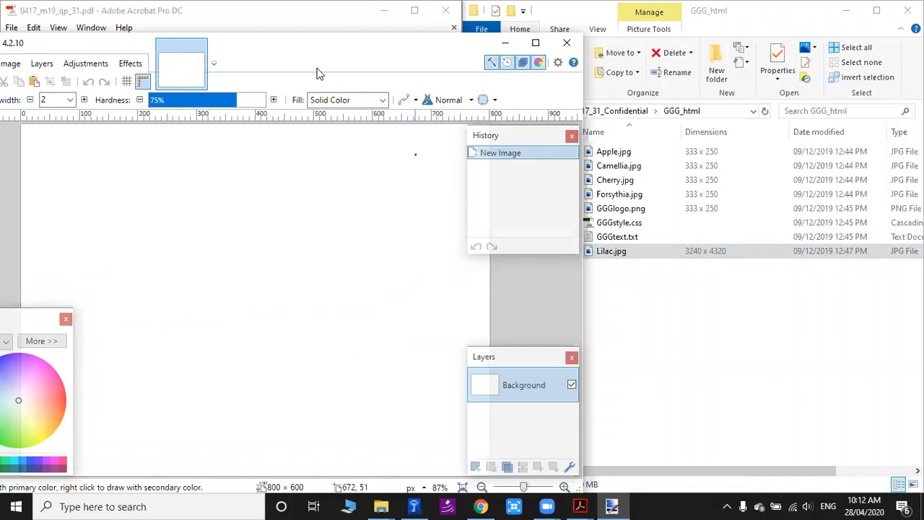
drag(316, 73, 792, 61)
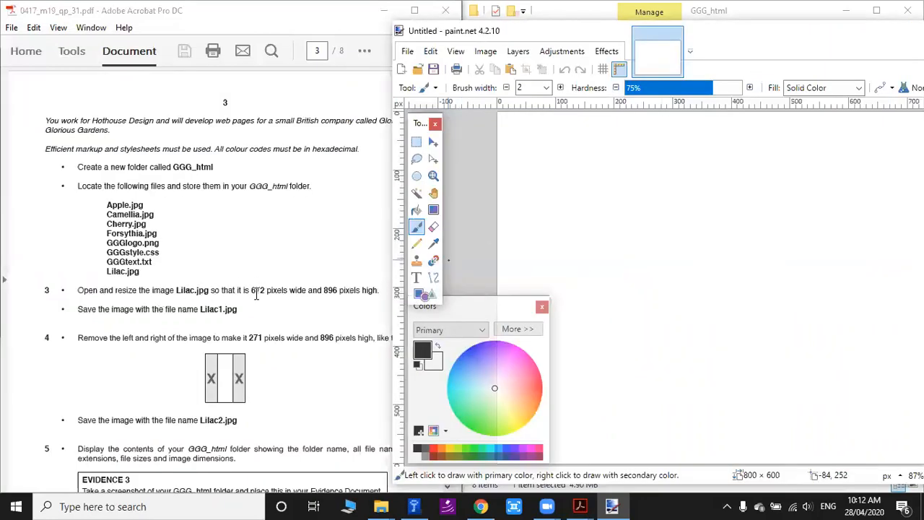
drag(758, 46, 234, 62)
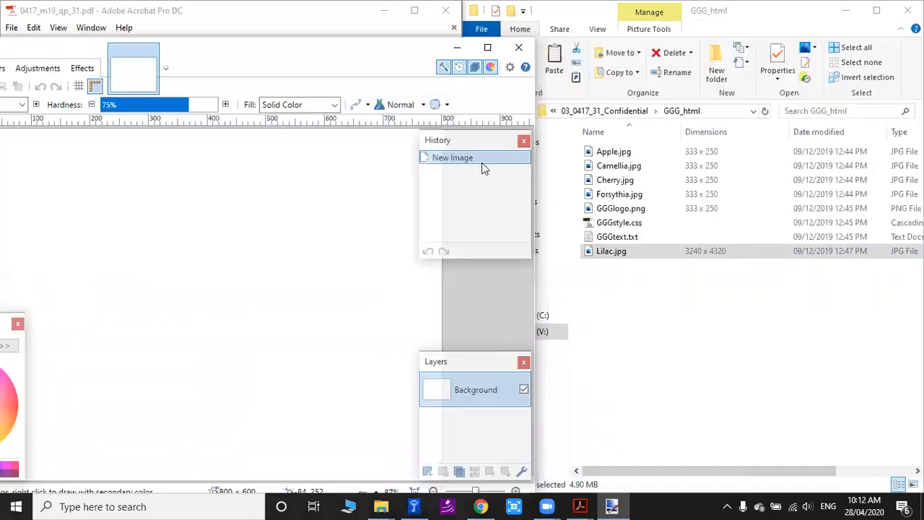
mouse_move(613, 255)
mouse_down()
mouse_move(584, 268)
mouse_move(178, 284)
mouse_up()
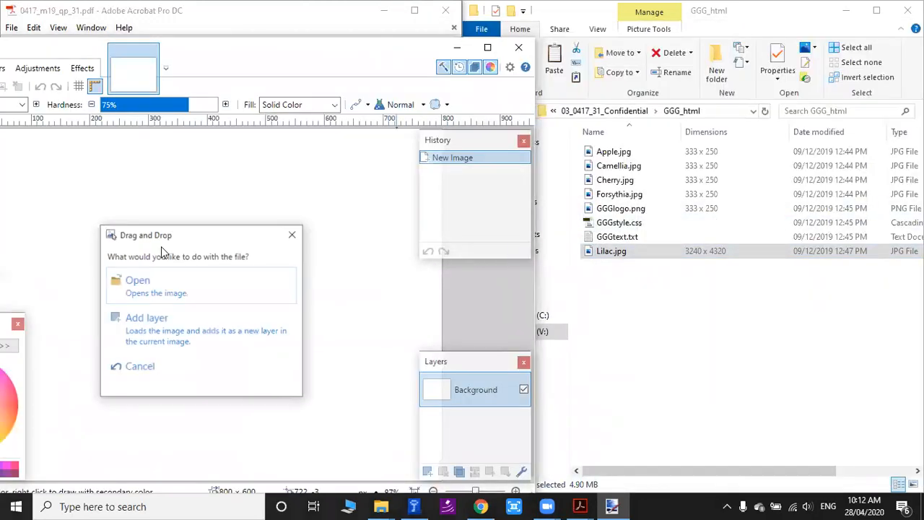
click(163, 283)
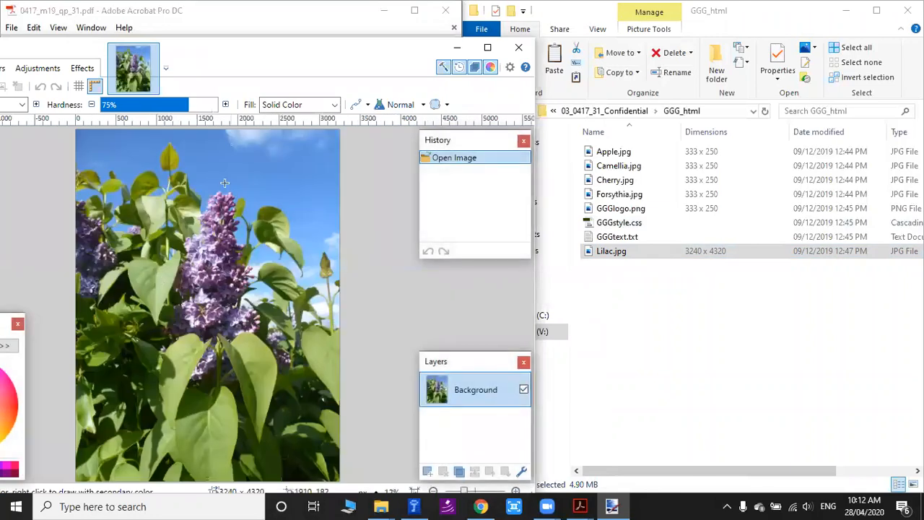
drag(89, 48, 470, 67)
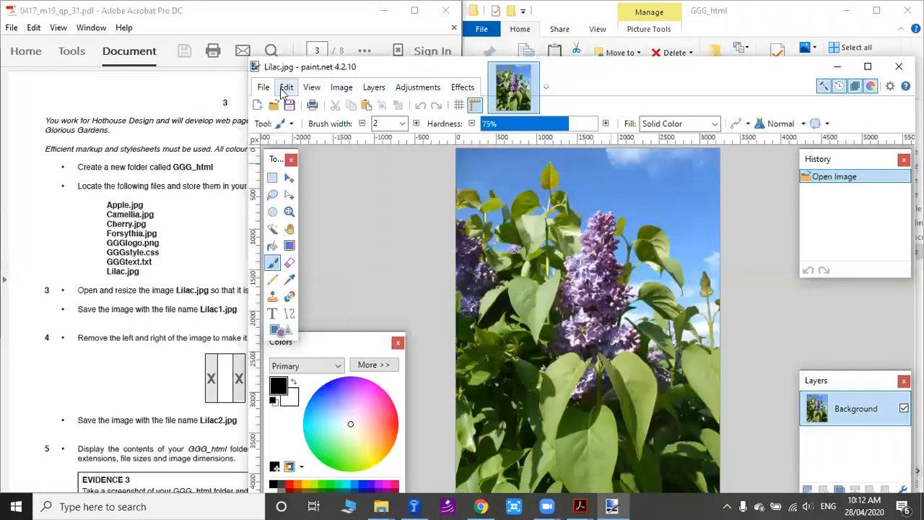
Resize the Lilac image by absolute size to 672 pixels wide and 896 pixels high.
click(341, 87)
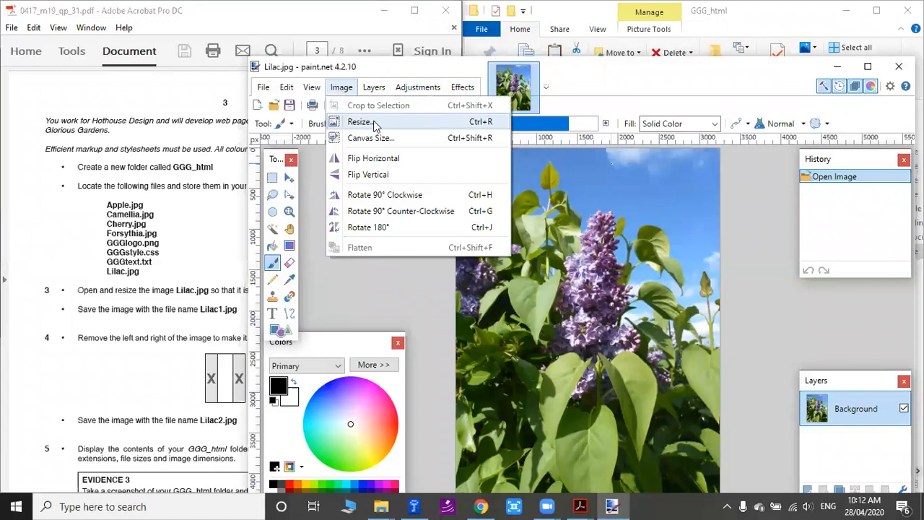
click(338, 122)
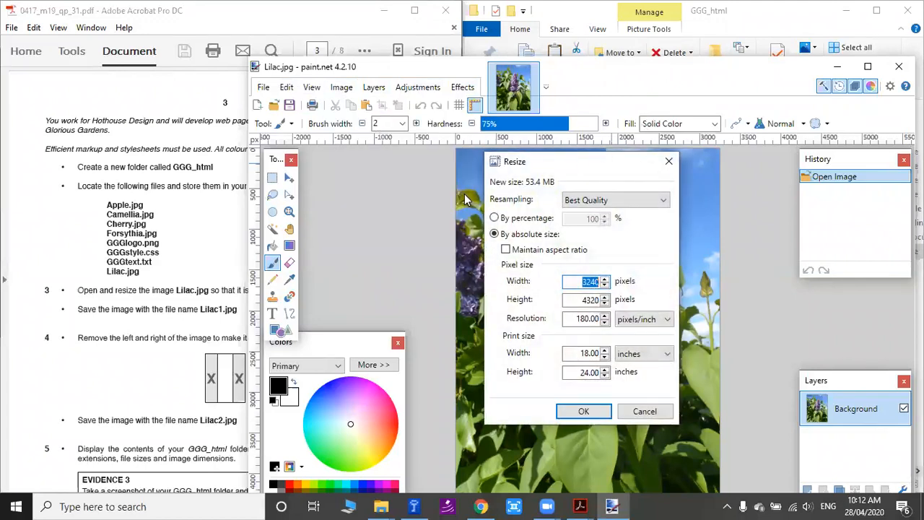
click(202, 27)
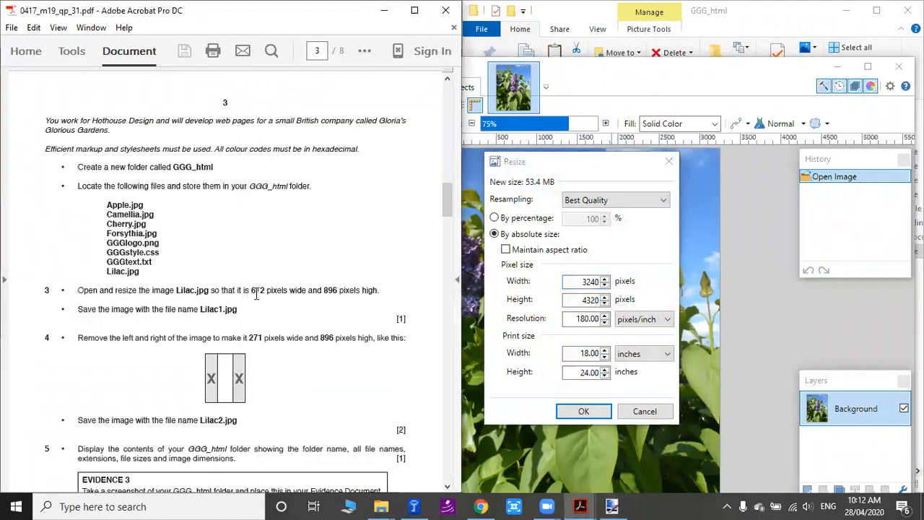
click(569, 287)
text(672)
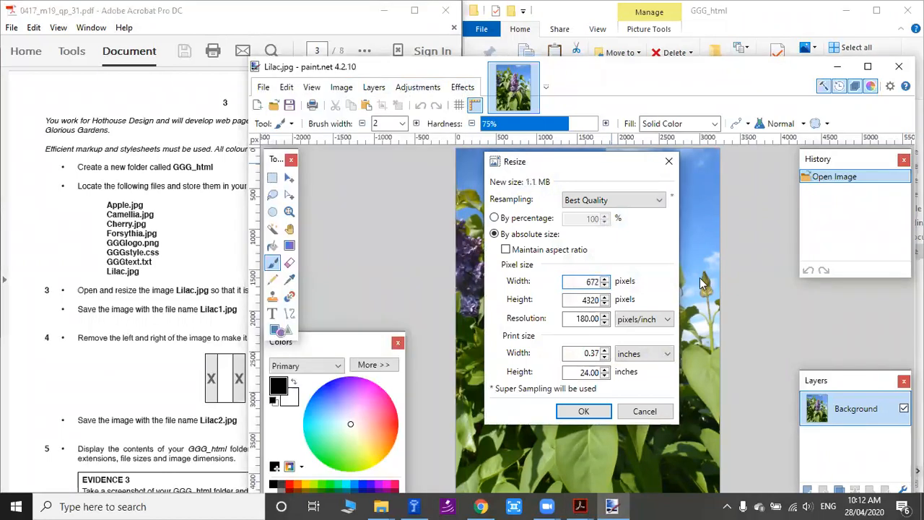
click(290, 289)
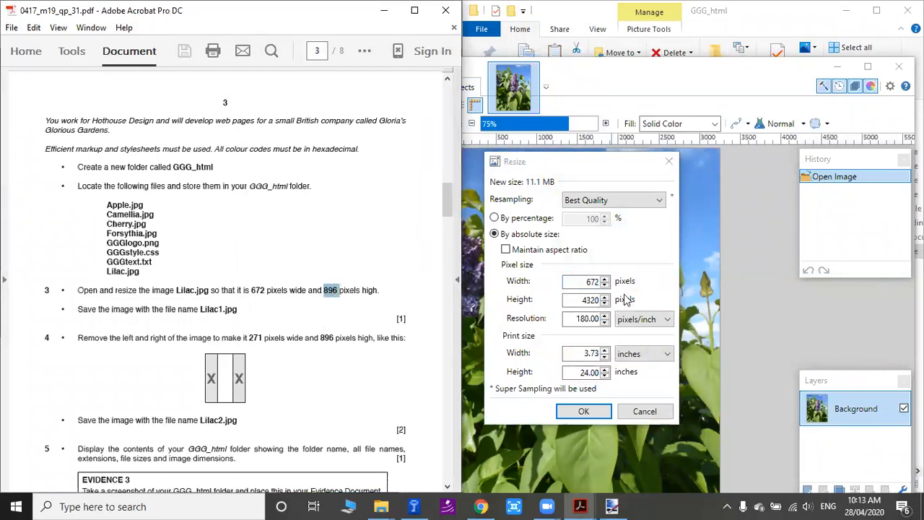
drag(576, 302, 658, 303)
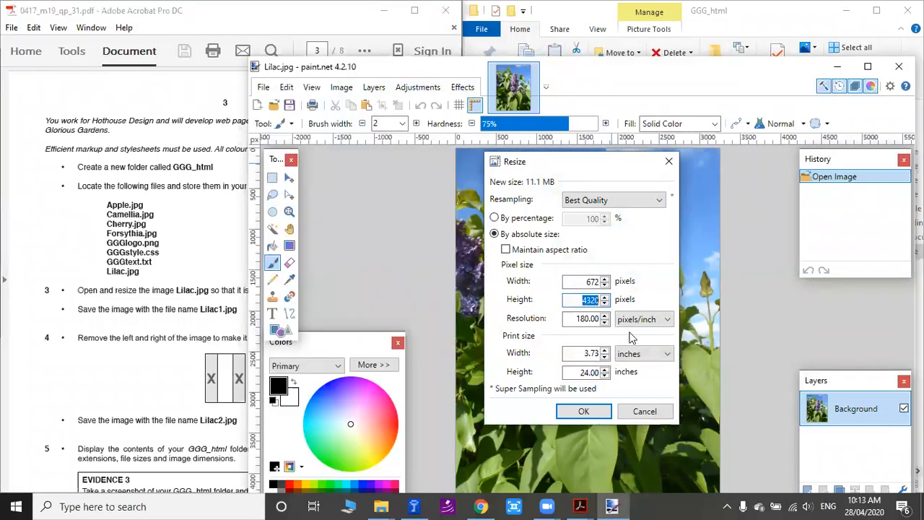
text(896)
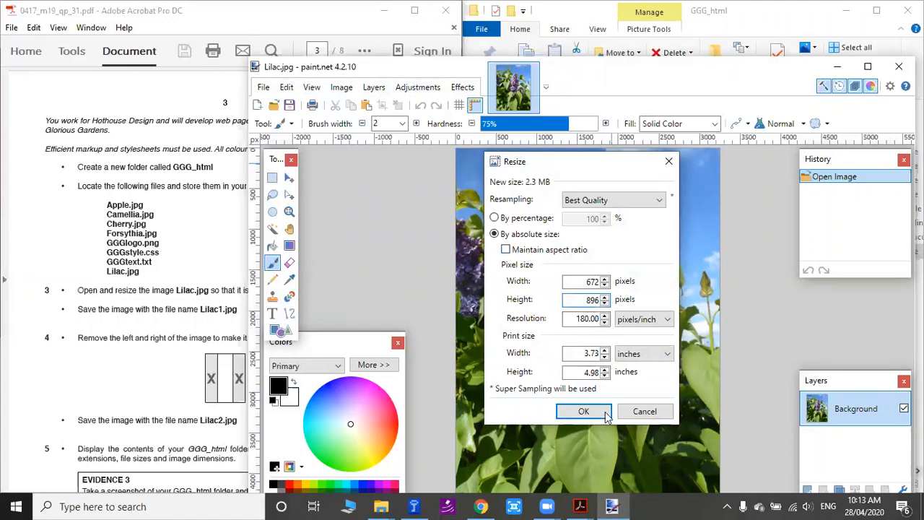
click(583, 411)
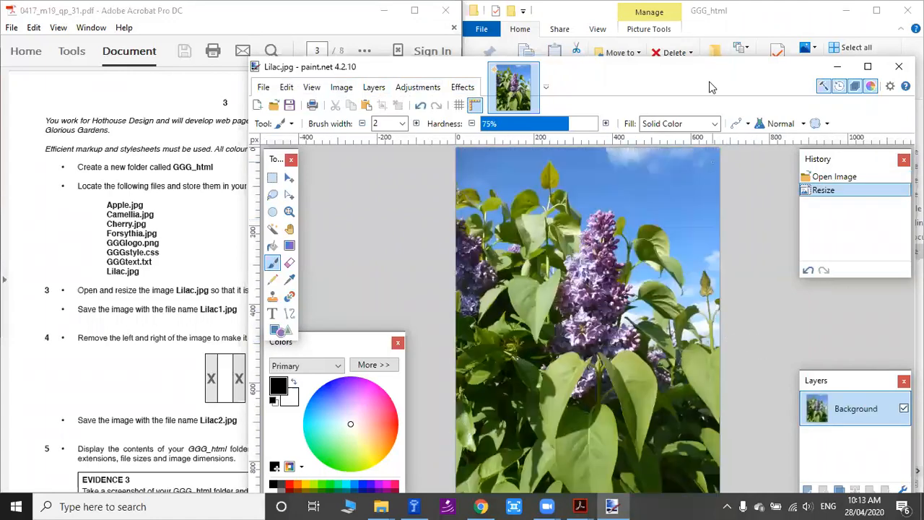
Save the resized image in the GGG_html folder as Lilac1.jpg, using the file name from question 3 and the offered JPEG settings.
double_click(691, 81)
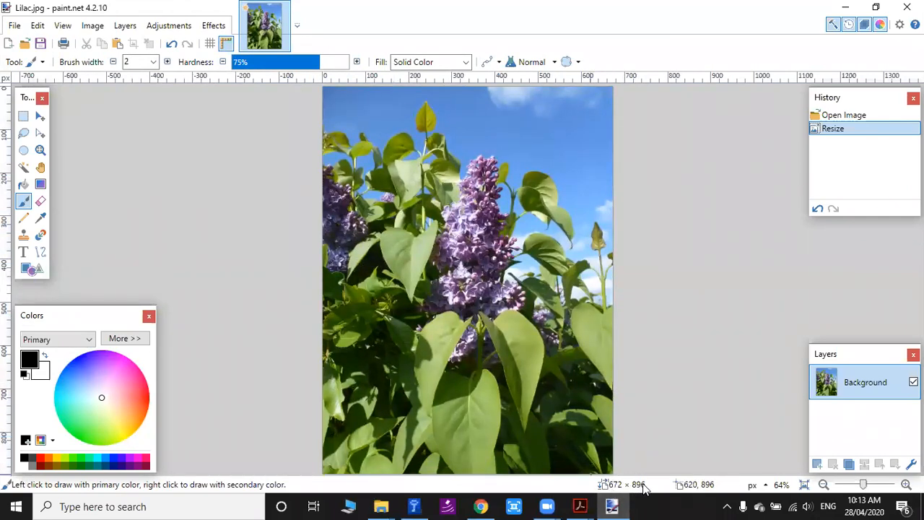
click(15, 25)
click(43, 146)
click(579, 506)
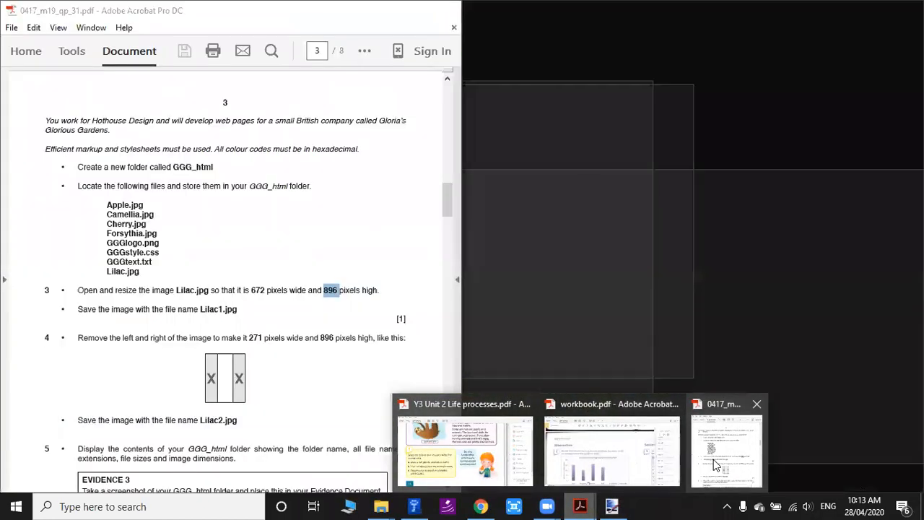
click(725, 450)
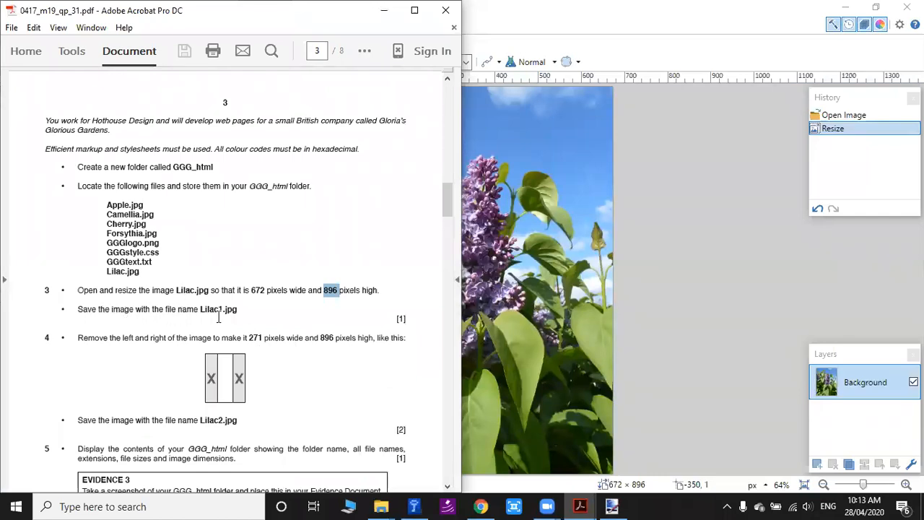
drag(200, 309, 237, 311)
key(ctrl+c)
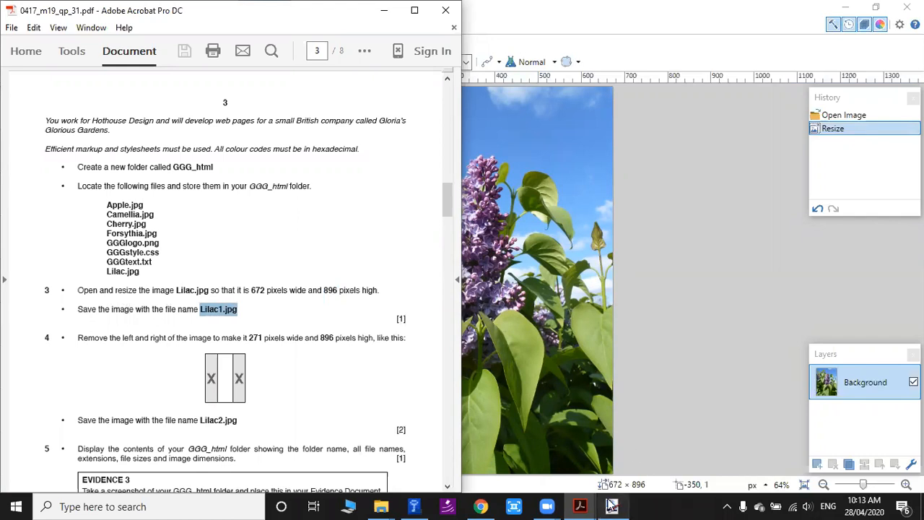
click(611, 506)
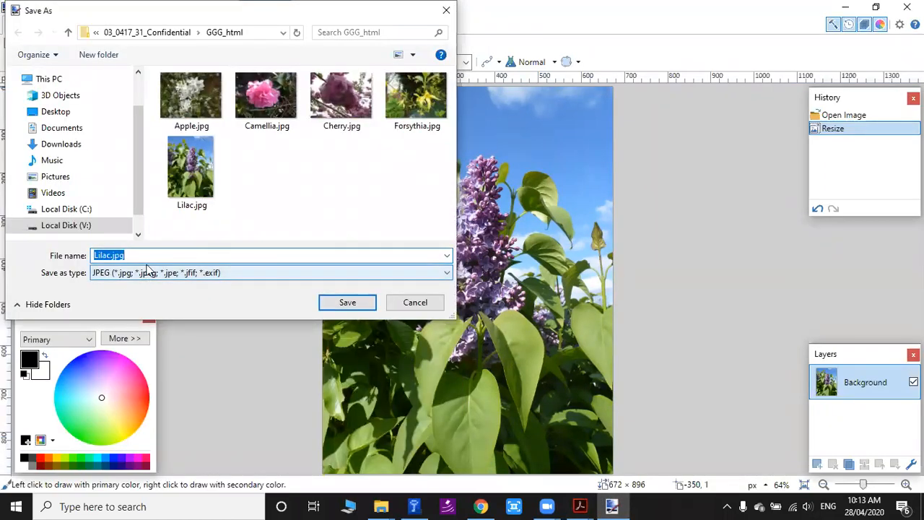
key(ctrl+v)
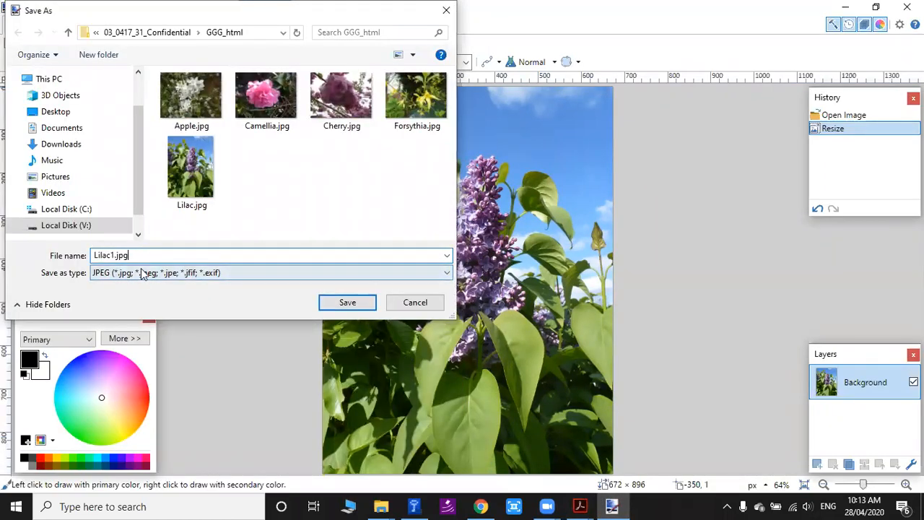
click(353, 304)
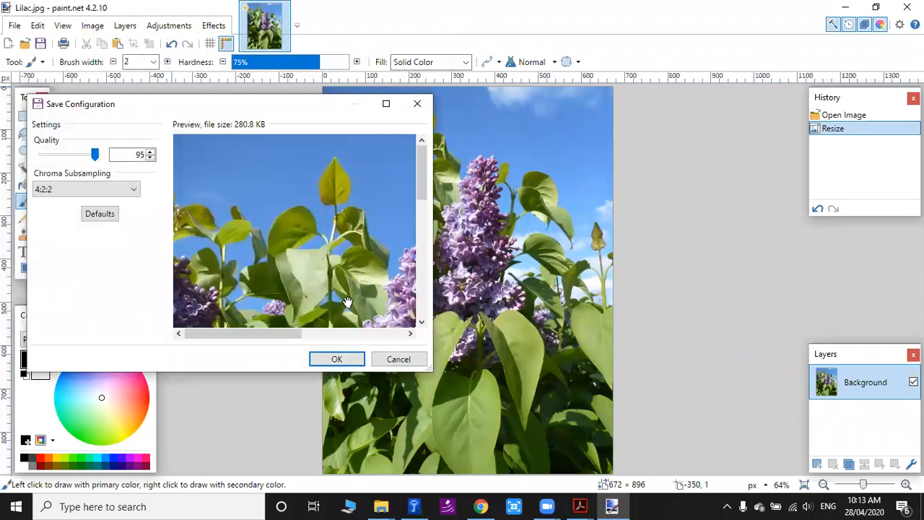
click(338, 359)
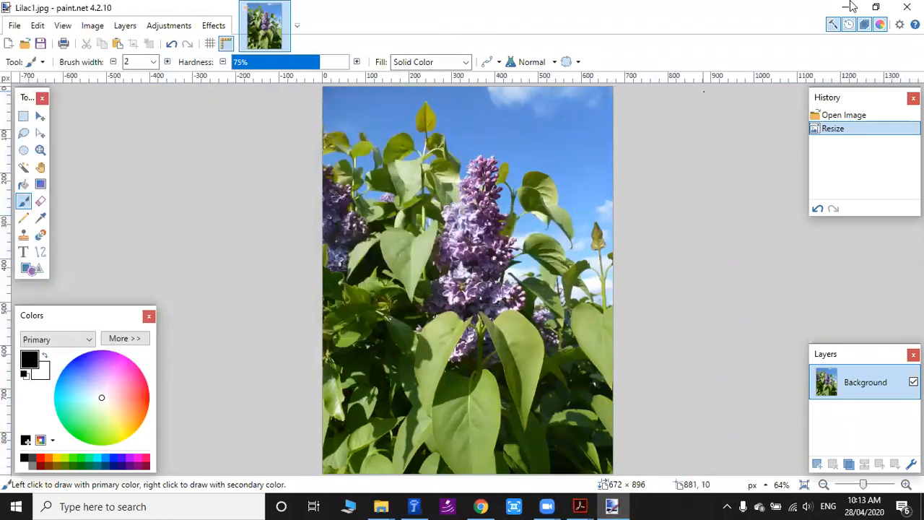
Return to the GGG_html folder and check the dimensions of Lilac1.jpg against the width and height required in question 3.
click(863, 8)
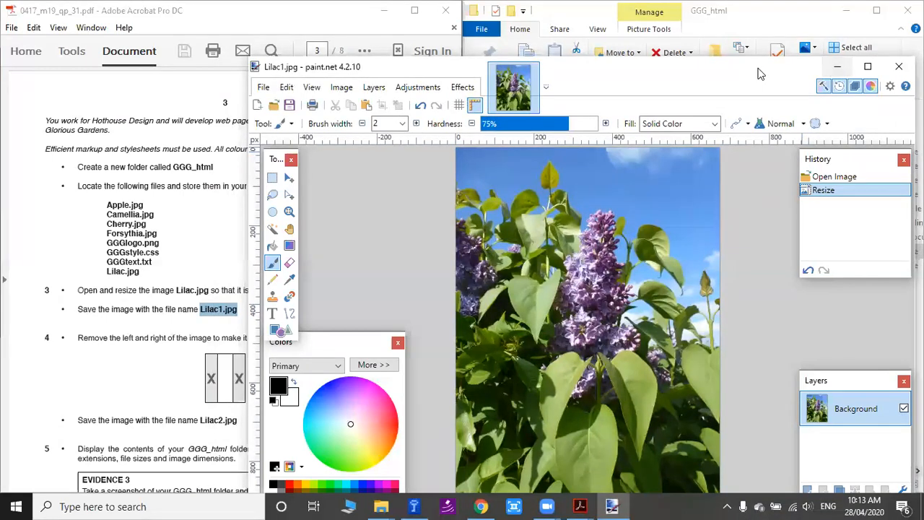
drag(757, 68, 600, 49)
click(743, 48)
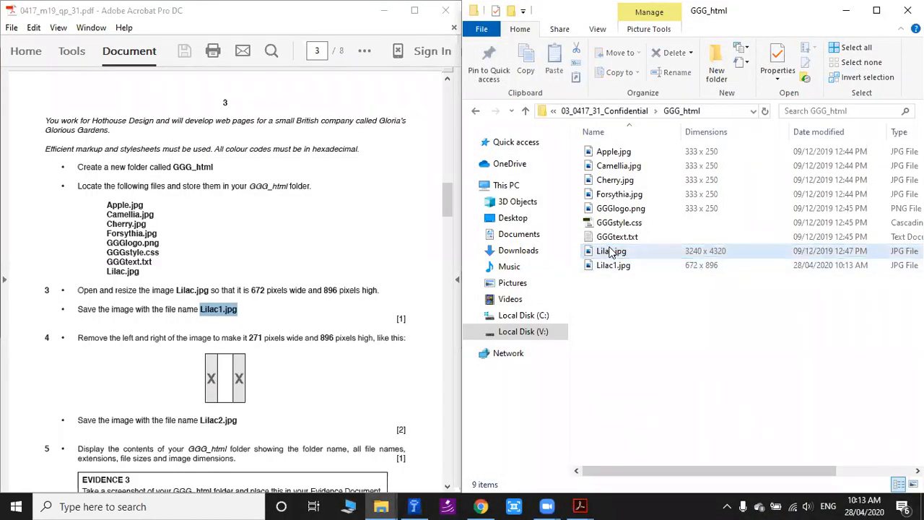
mouse_move(615, 273)
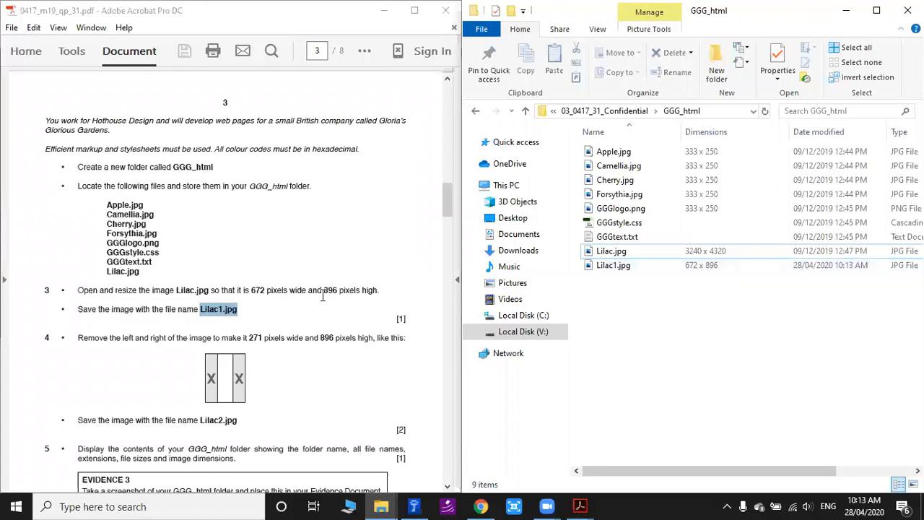
double_click(254, 289)
double_click(326, 290)
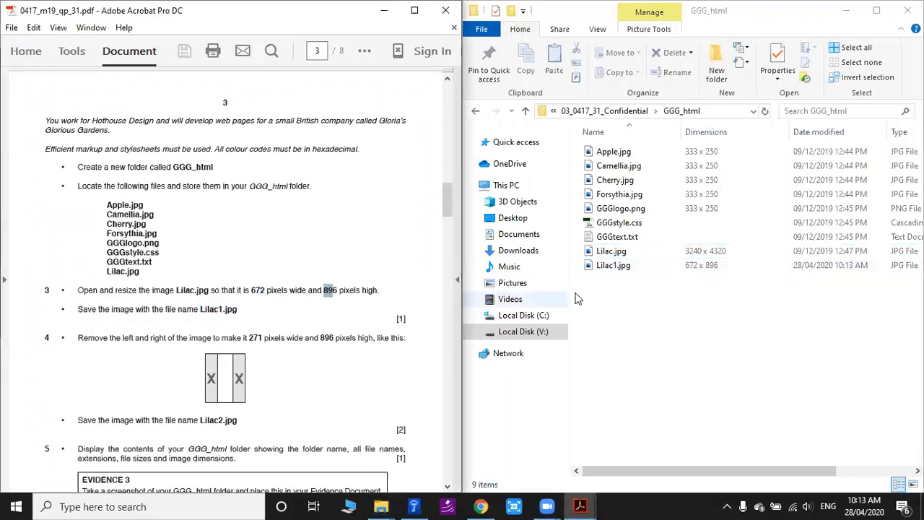
Compare the original Lilac.jpg with the resized Lilac1.jpg in the GGG_html folder listing.
click(547, 505)
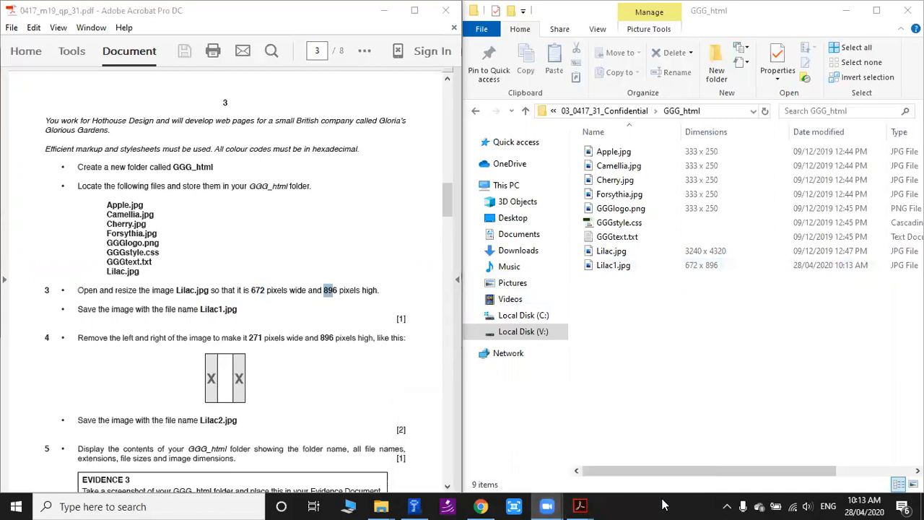
click(699, 345)
drag(622, 471, 559, 359)
click(612, 265)
click(616, 251)
click(609, 268)
click(610, 253)
click(609, 267)
click(609, 252)
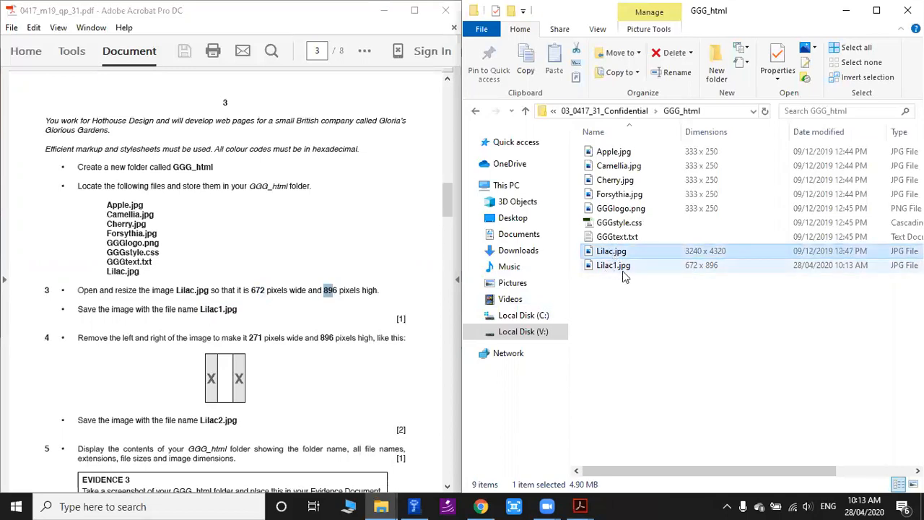
click(679, 271)
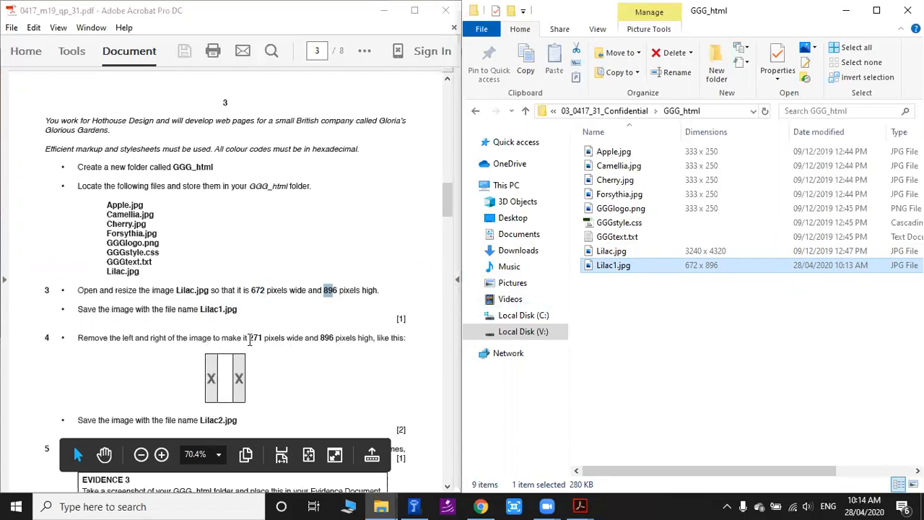
Highlight the required width of 271 and height of 896 pixels in question 4, and open paint.net.
drag(250, 338, 259, 338)
drag(321, 338, 334, 338)
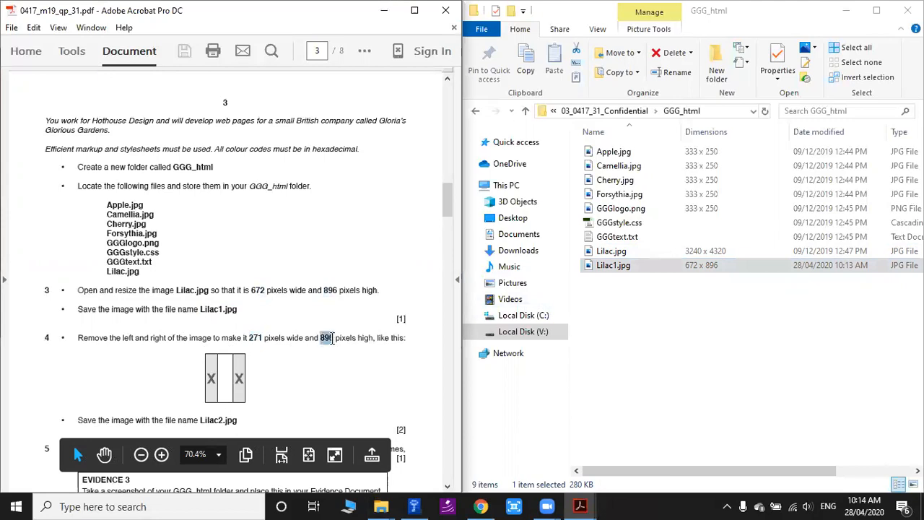
click(712, 357)
click(189, 506)
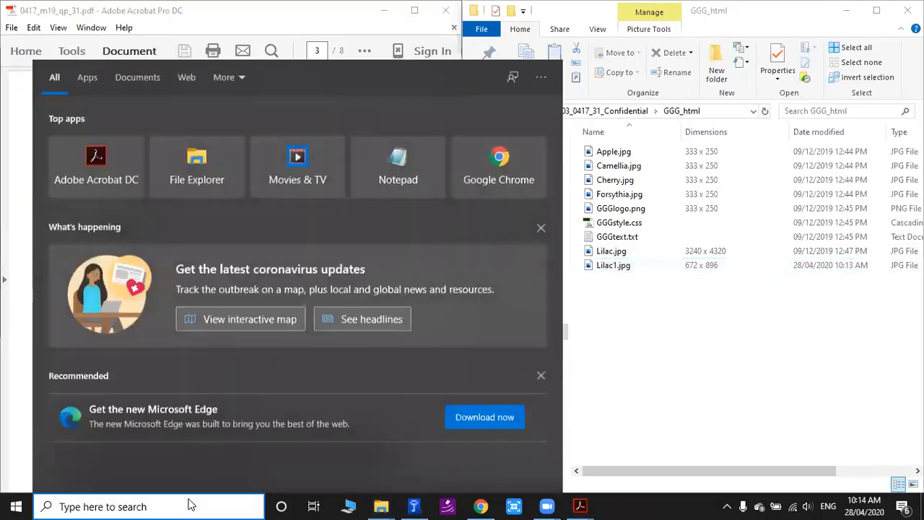
text(paint)
click(111, 153)
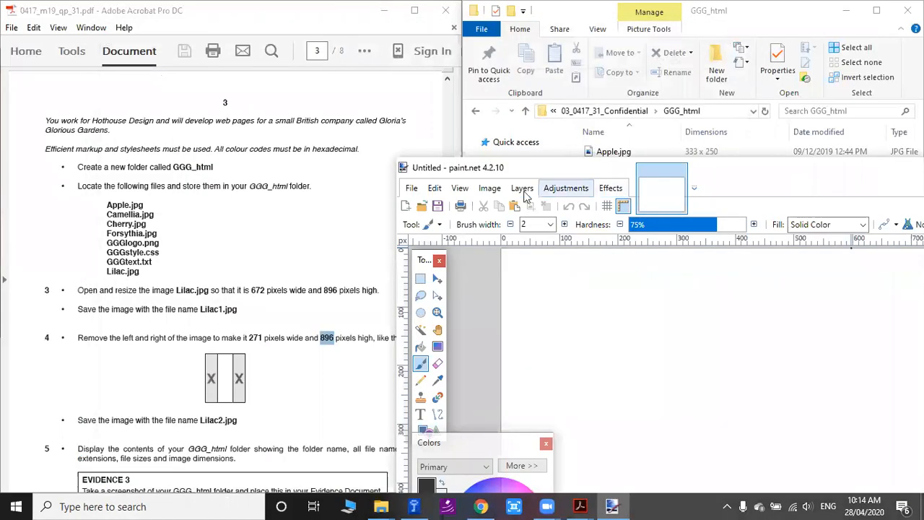
Resize the blank image by absolute size to 271 pixels wide and 896 pixels high.
click(490, 187)
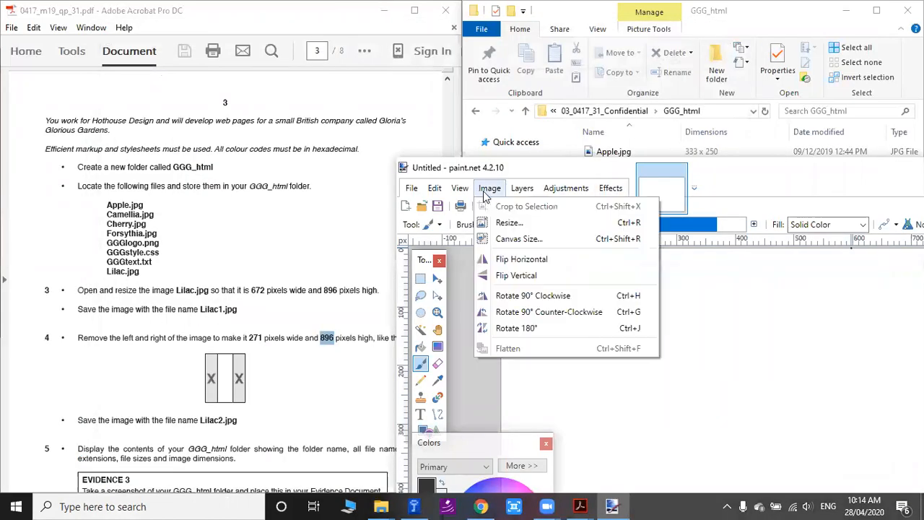
click(509, 226)
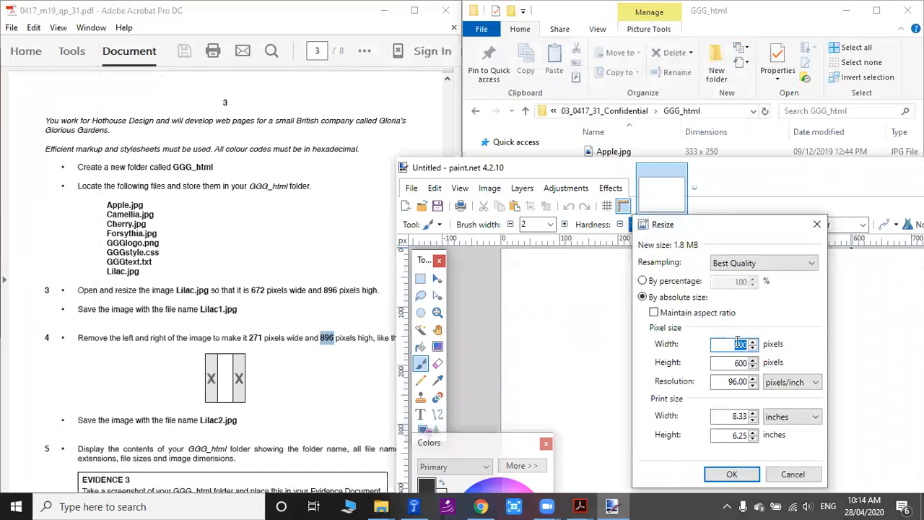
text(271)
drag(738, 362, 760, 367)
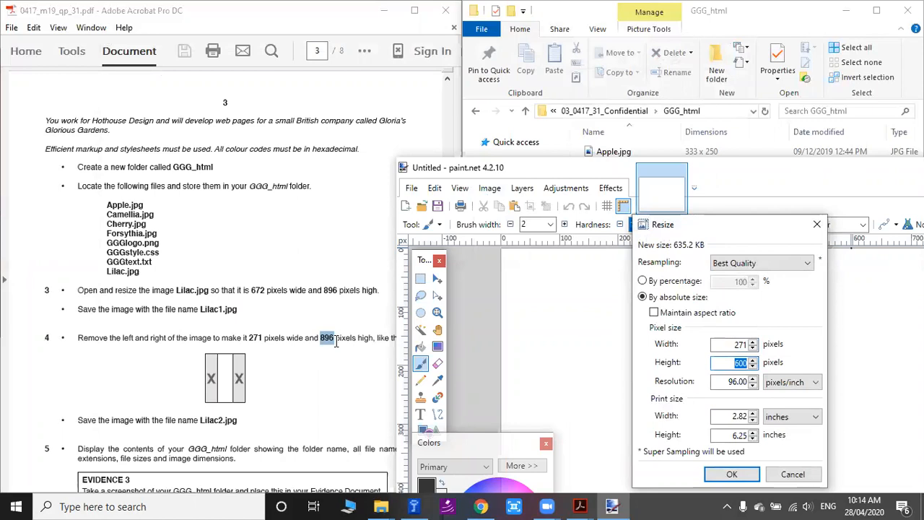
text(896)
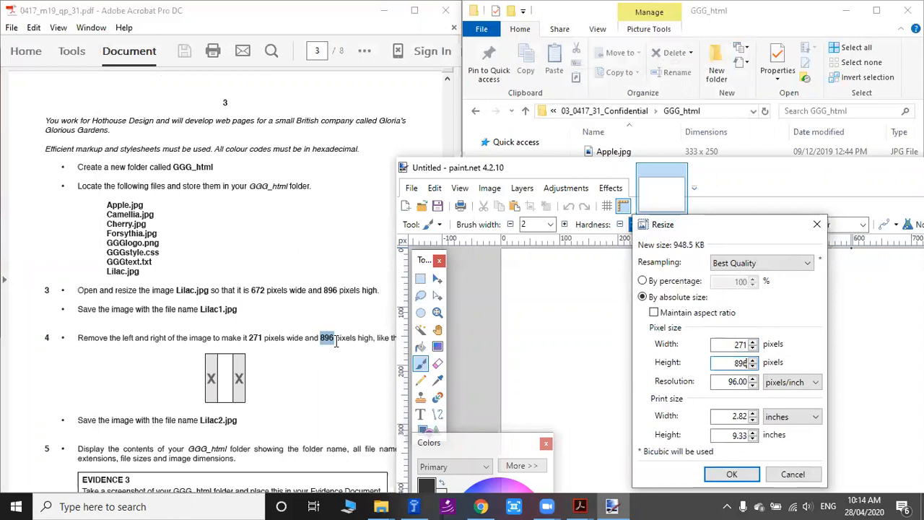
click(731, 475)
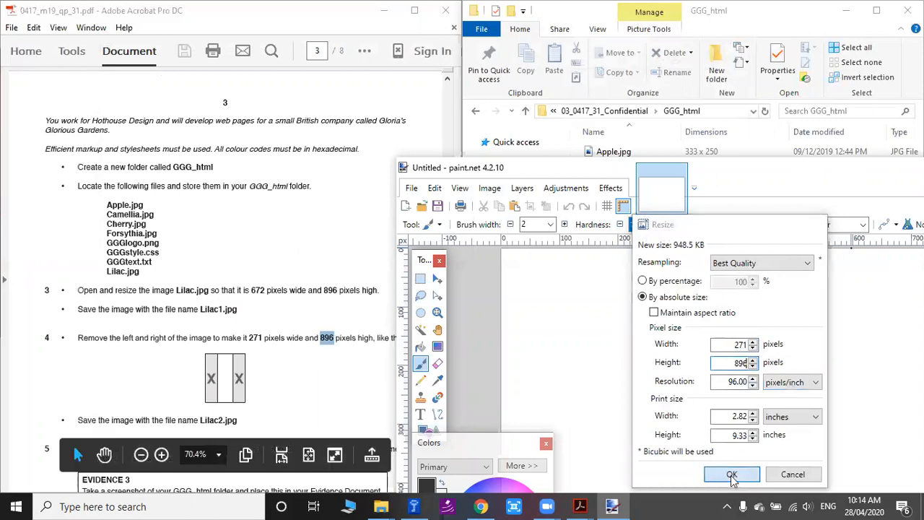
Move the paint.net window clear of the folder listing and copy Lilac1.jpg from the GGG_html folder.
drag(784, 173, 748, 173)
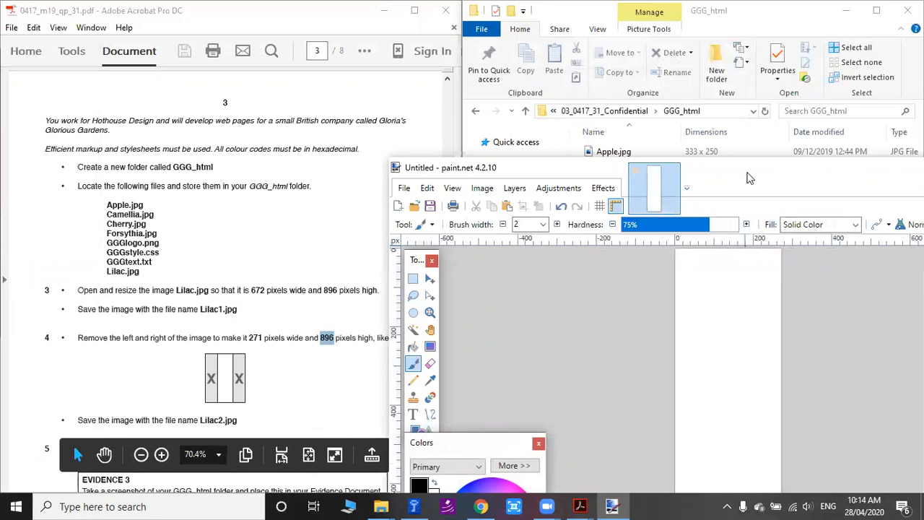
drag(748, 178, 685, 56)
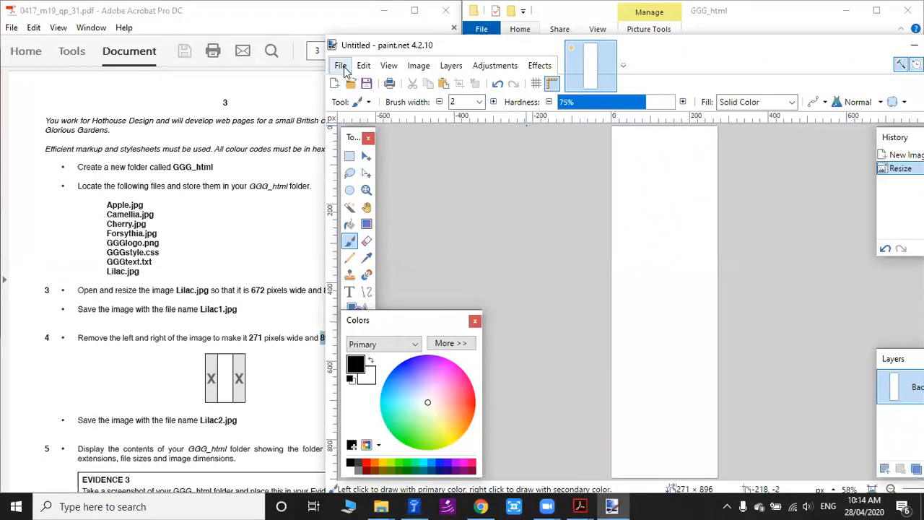
click(708, 133)
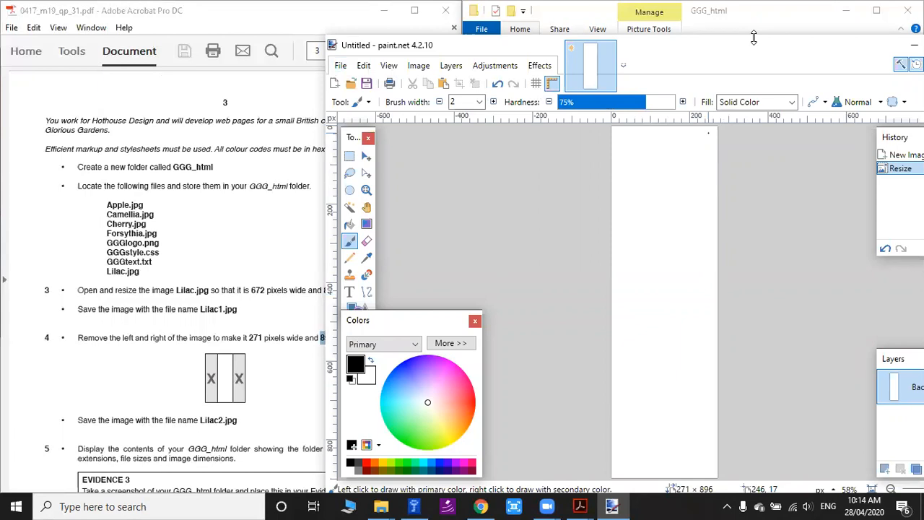
mouse_move(753, 38)
mouse_down()
mouse_move(316, 62)
mouse_move(796, 317)
mouse_up()
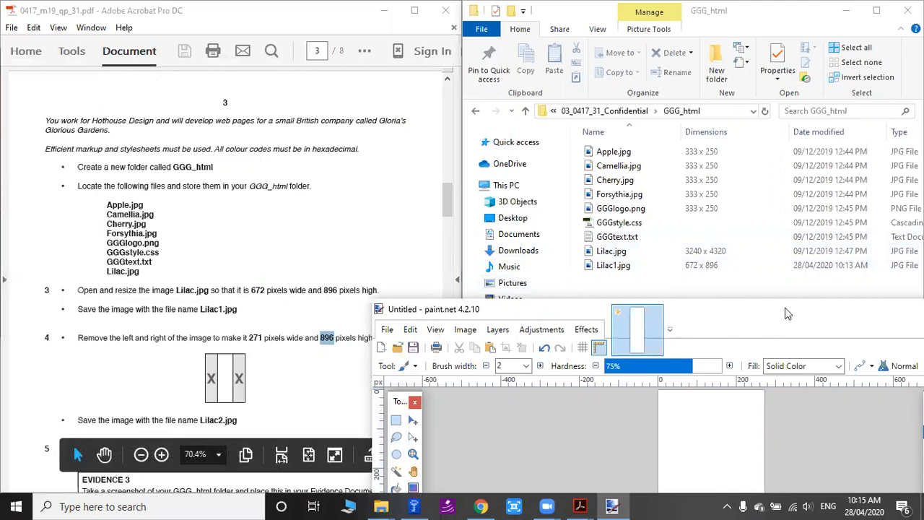
drag(772, 307, 506, 212)
click(643, 87)
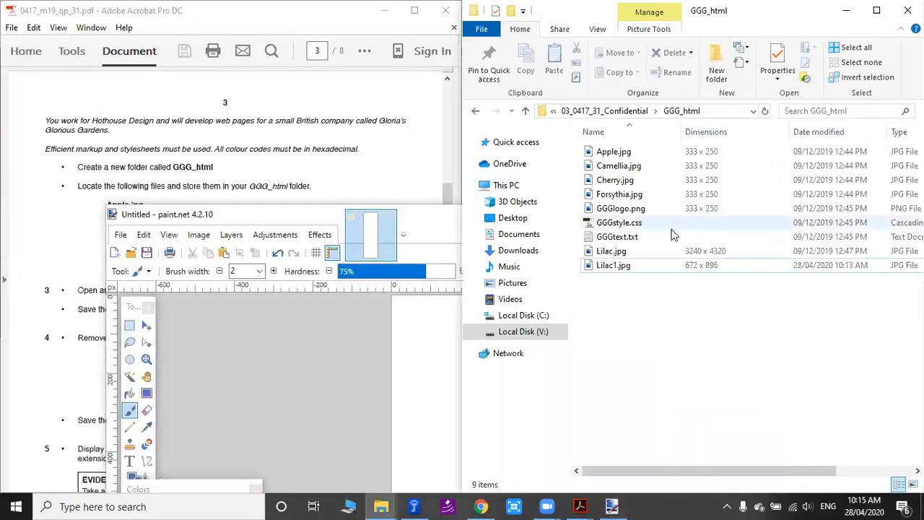
right_click(603, 267)
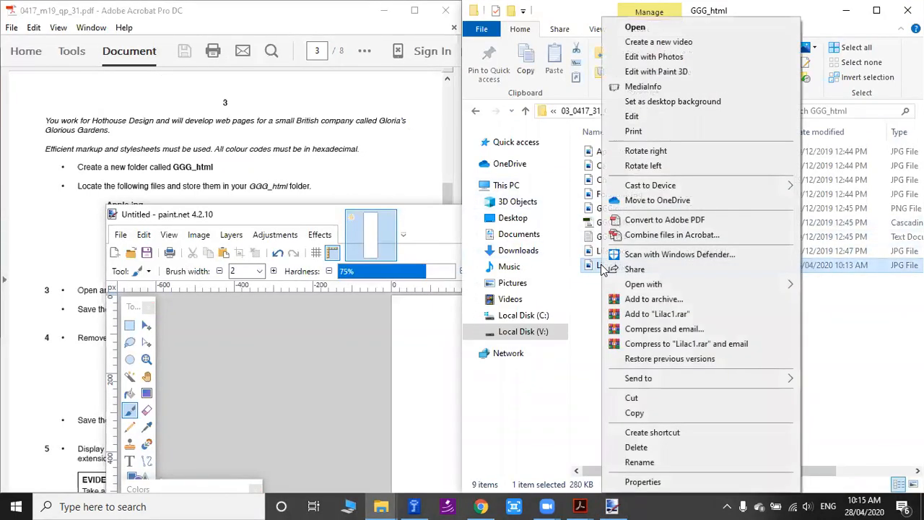
click(635, 414)
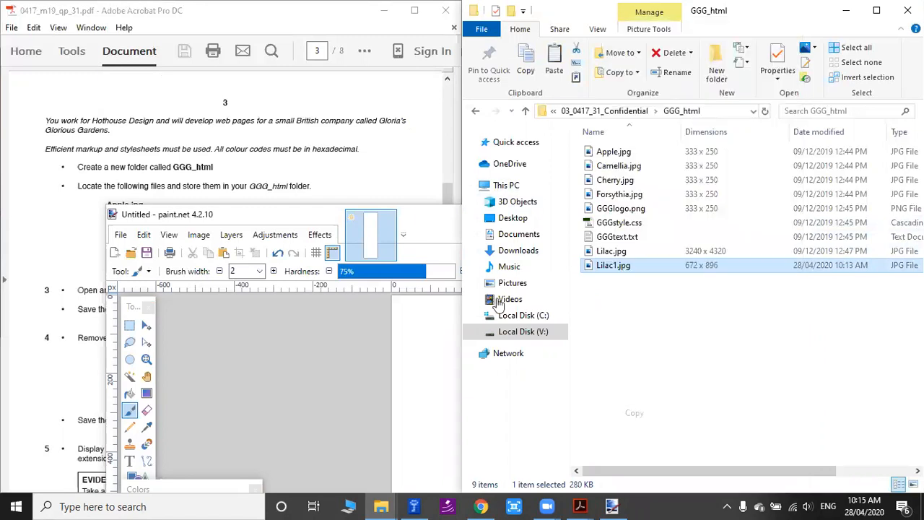
Paste the Lilac1 image in the maximized paint.net window, keeping the canvas size, and shift it to about -209, 0 so the flower is centred.
click(448, 228)
double_click(492, 225)
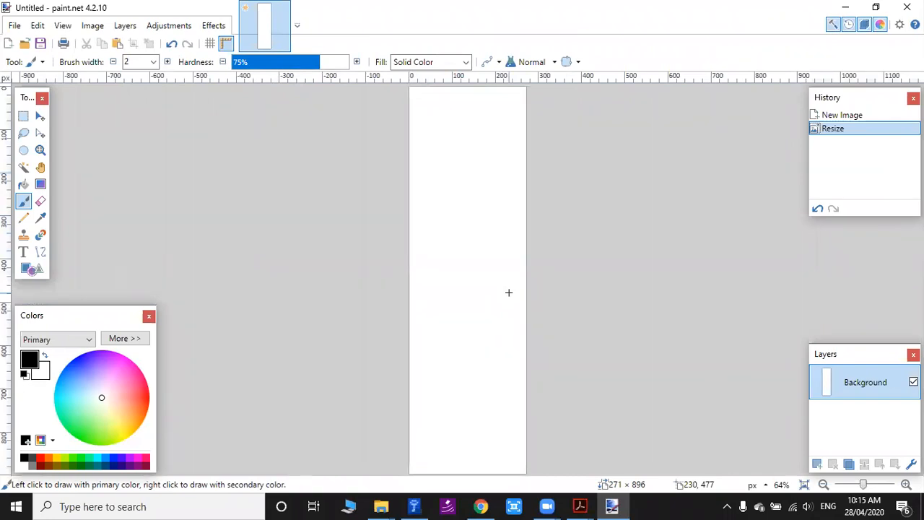
key(ctrl+v)
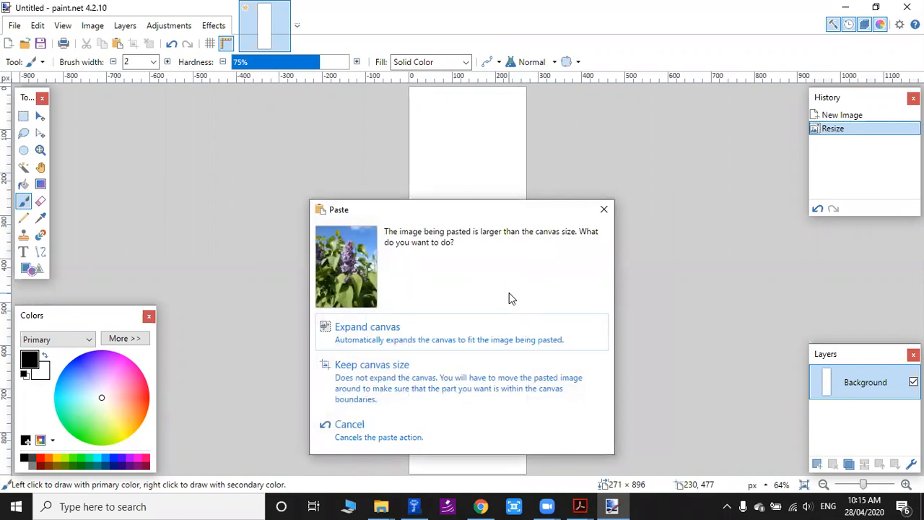
click(362, 382)
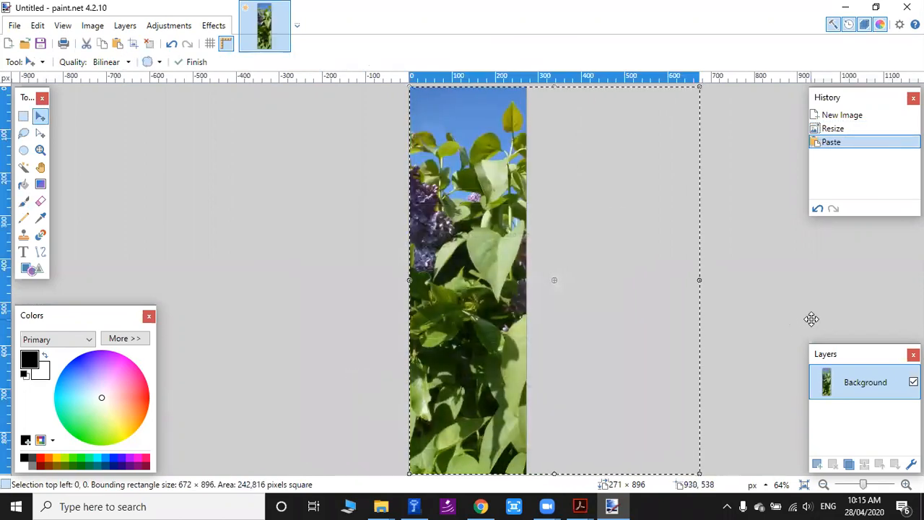
drag(551, 262, 498, 268)
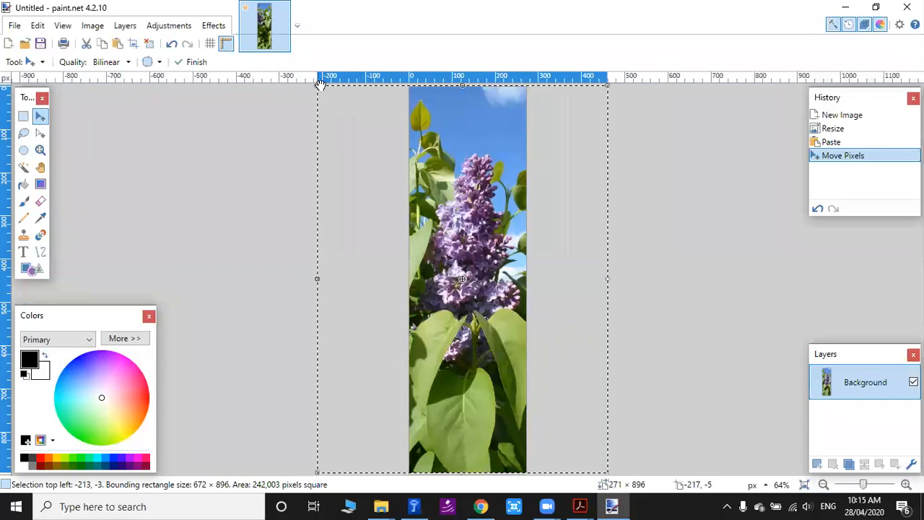
drag(458, 250, 477, 258)
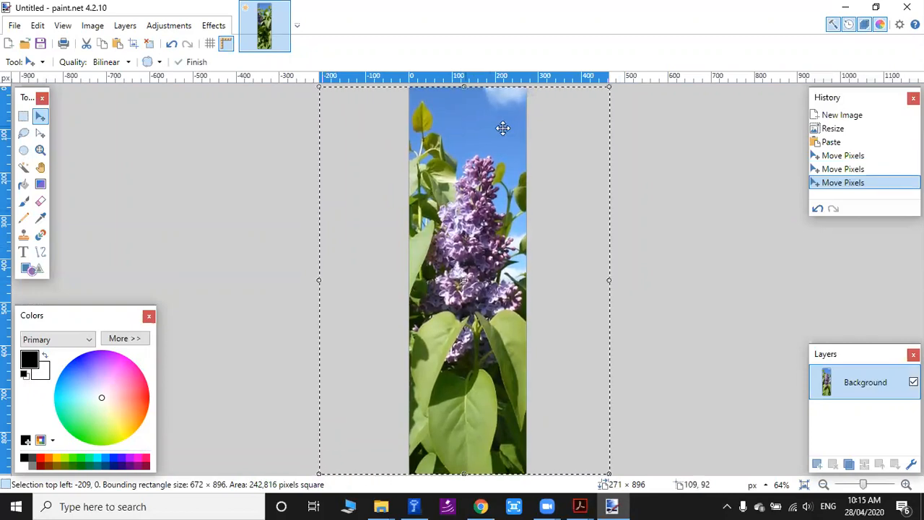
Start saving the cropped image under a new name and copy the file name Lilac2.jpg from question 4.
click(14, 25)
click(40, 145)
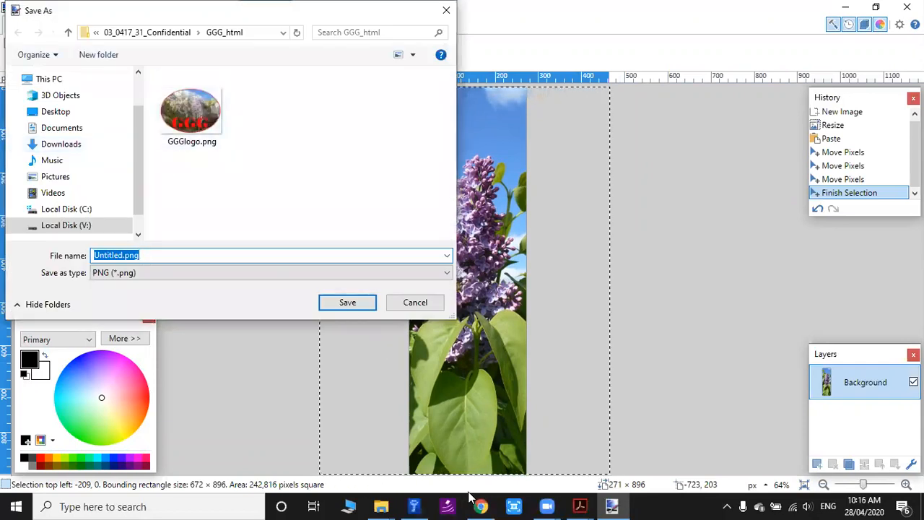
click(578, 505)
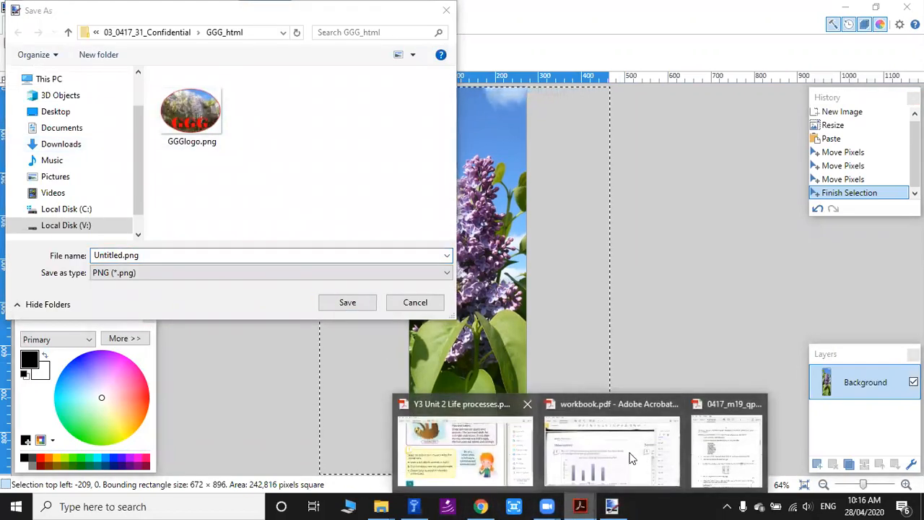
click(734, 443)
scroll(238, 346, down, 2)
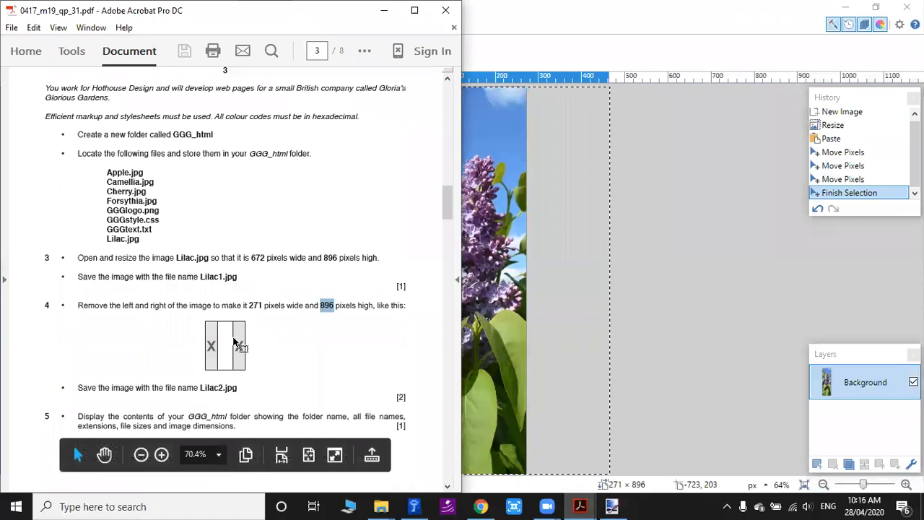
drag(200, 356, 236, 354)
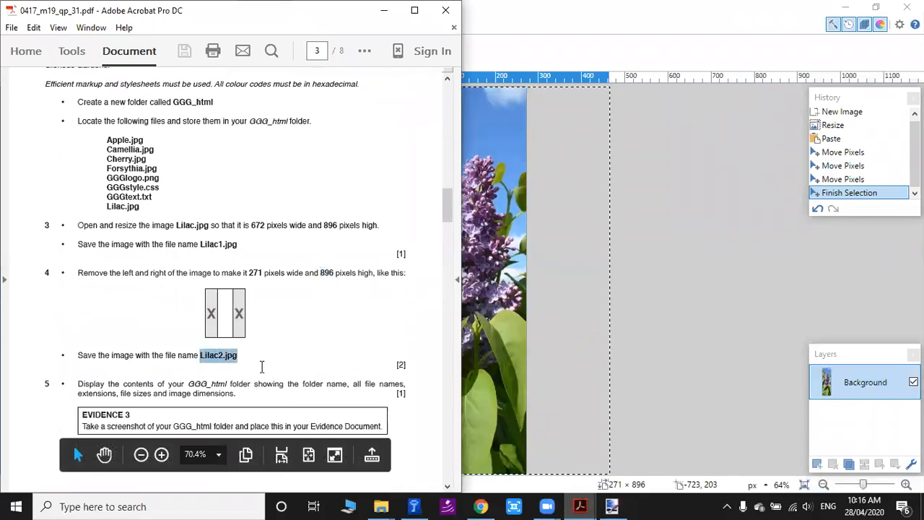
key(ctrl+c)
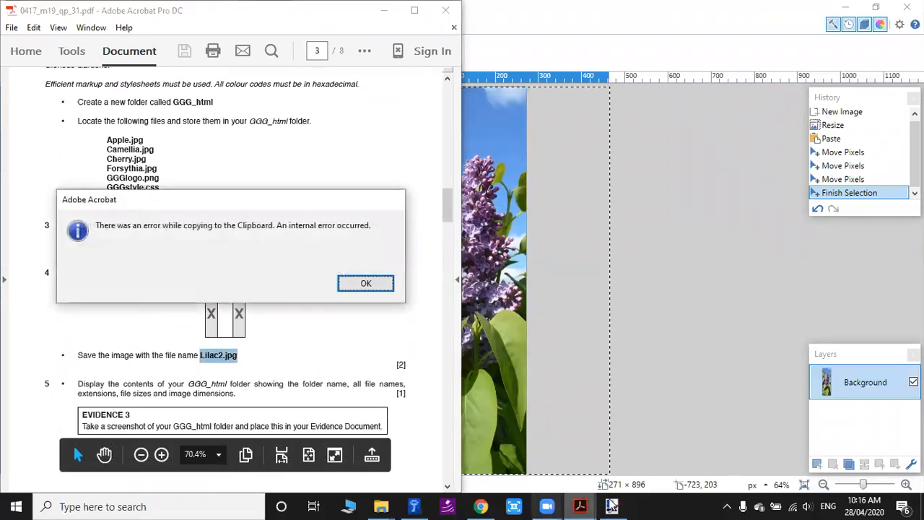
click(365, 284)
Save the cropped image in the GGG_html folder as Lilac2.jpg, using the JPEG file type.
key(alt+Tab)
key(ctrl+s)
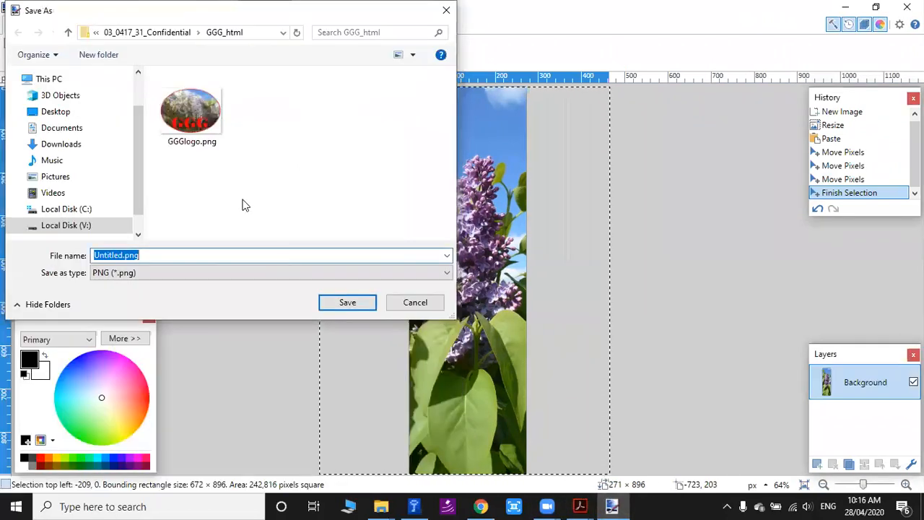
key(ctrl+v)
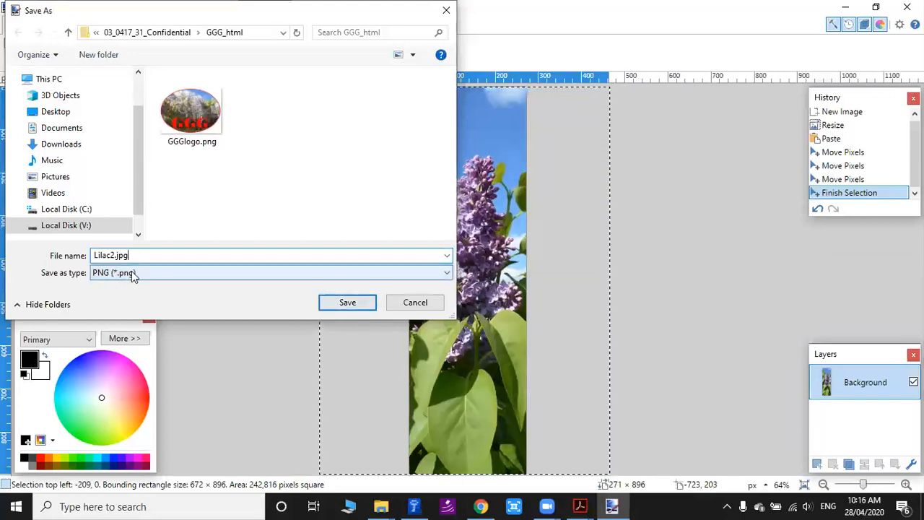
click(122, 273)
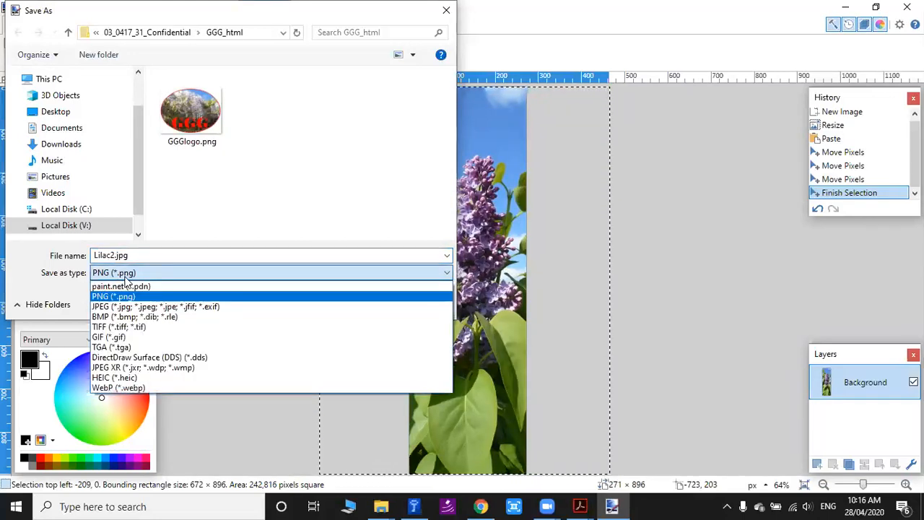
click(122, 309)
click(341, 305)
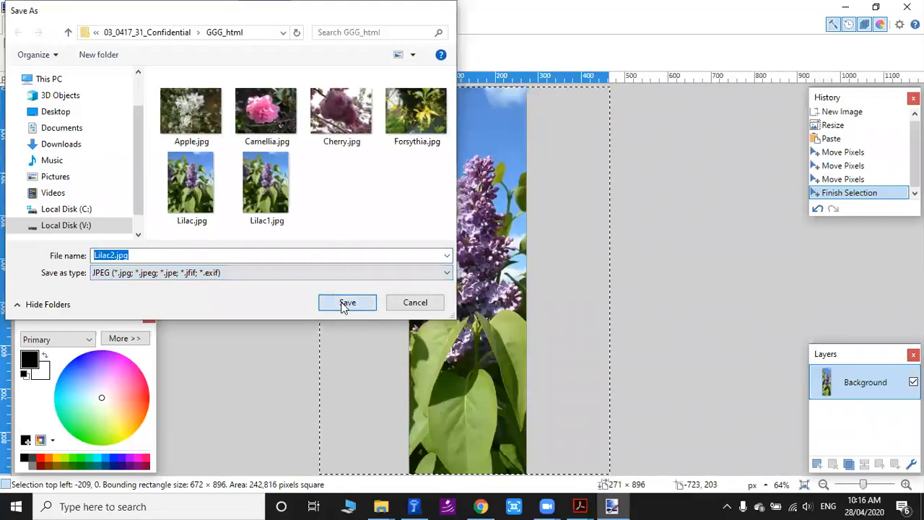
click(338, 358)
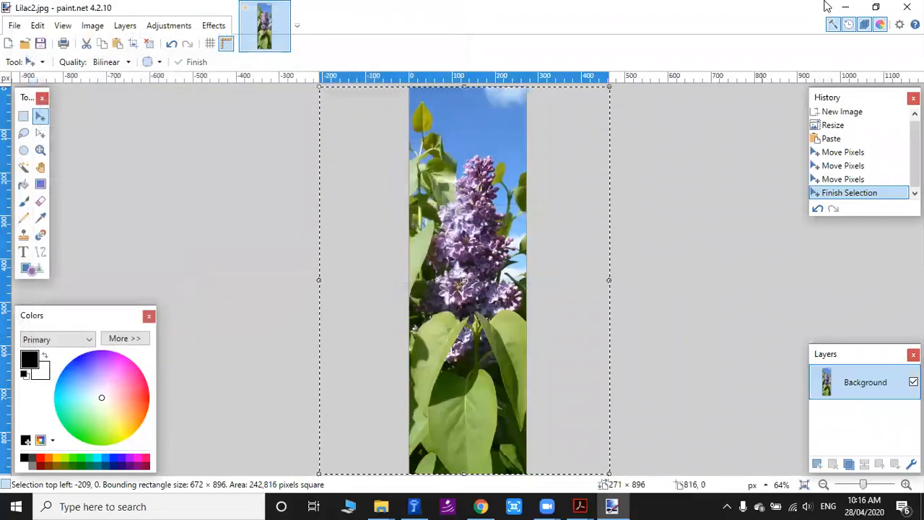
Show the GGG_html folder contents as large icons and compare the Lilac1.jpg and Lilac2.jpg images.
click(845, 7)
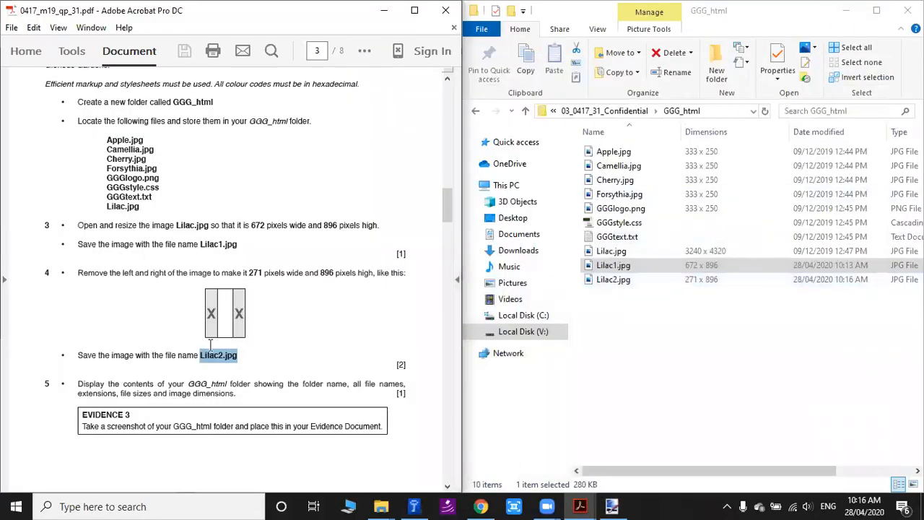
right_click(600, 335)
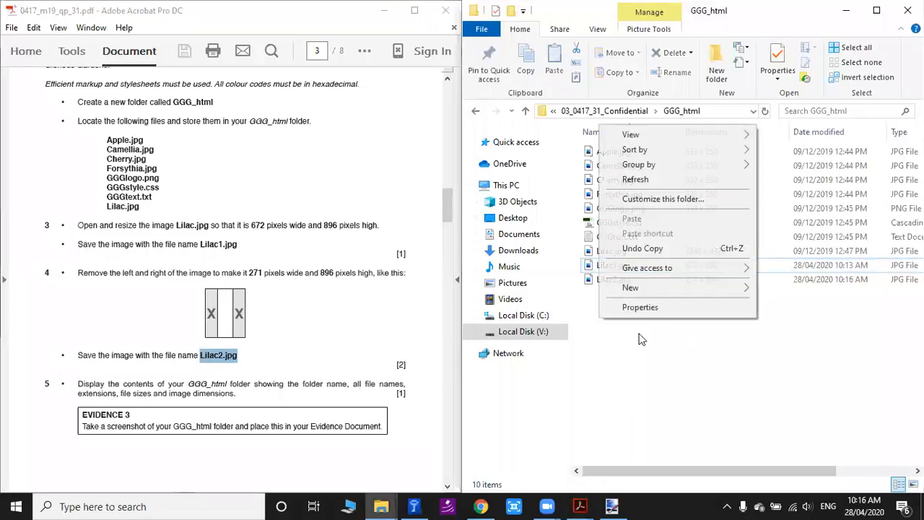
mouse_move(637, 132)
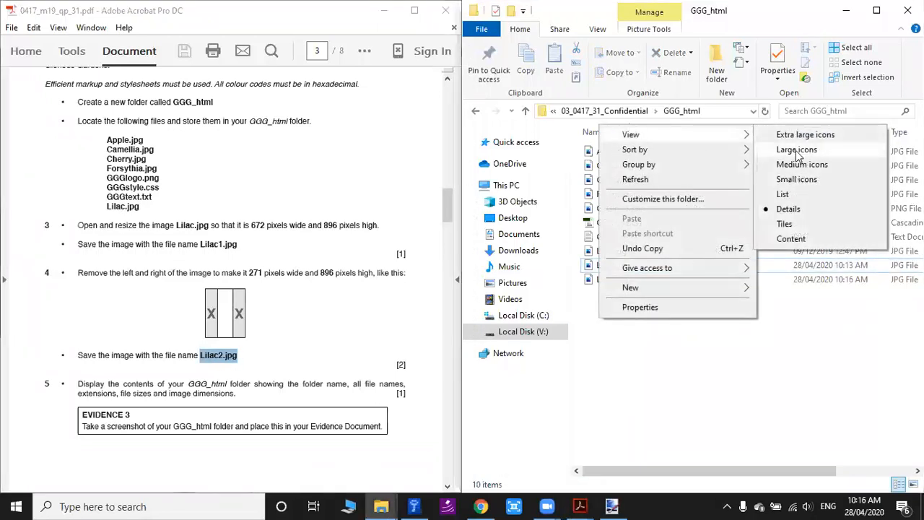
click(797, 151)
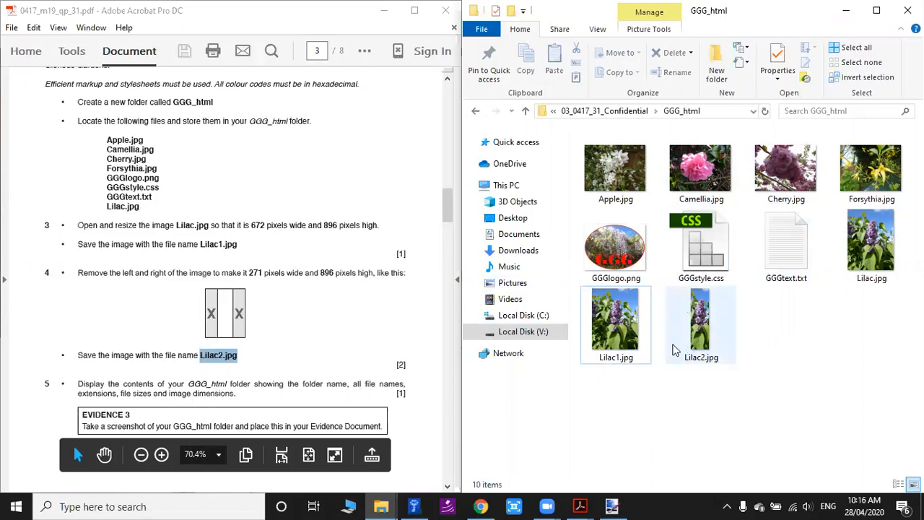
mouse_move(673, 350)
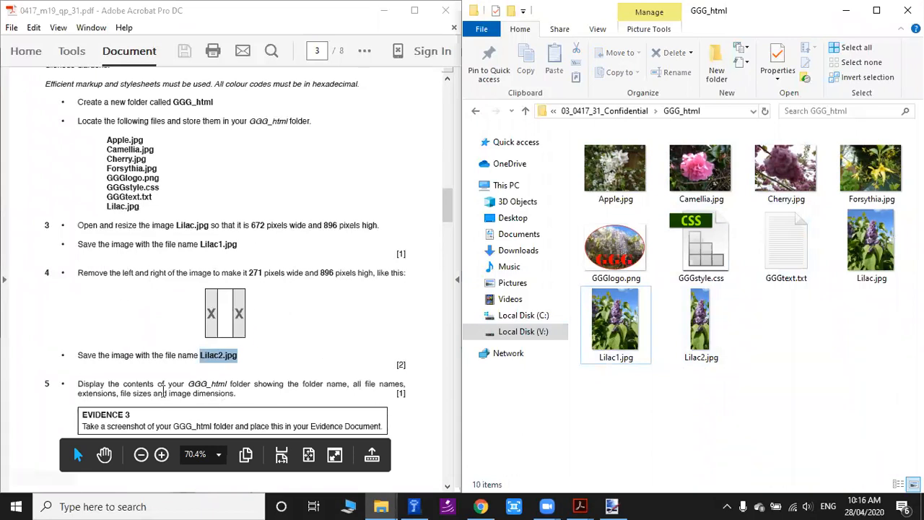
scroll(251, 285, down, 15)
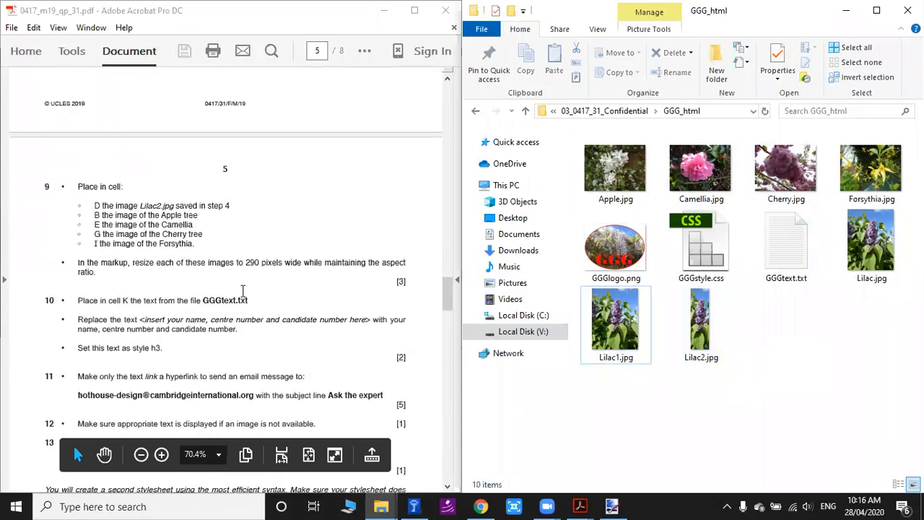
drag(449, 296, 448, 213)
click(701, 321)
click(623, 334)
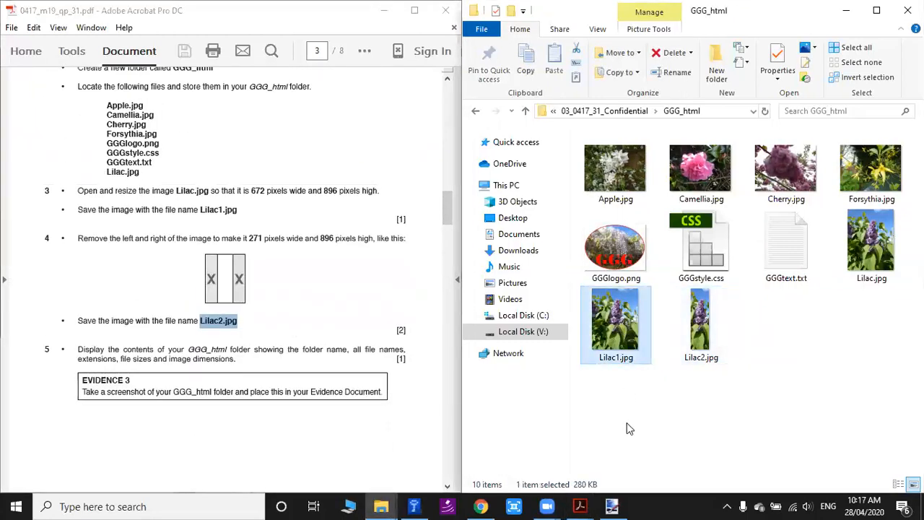
Read question 5 and its Evidence 3 box for the folder details the screenshot must include.
drag(81, 392, 250, 393)
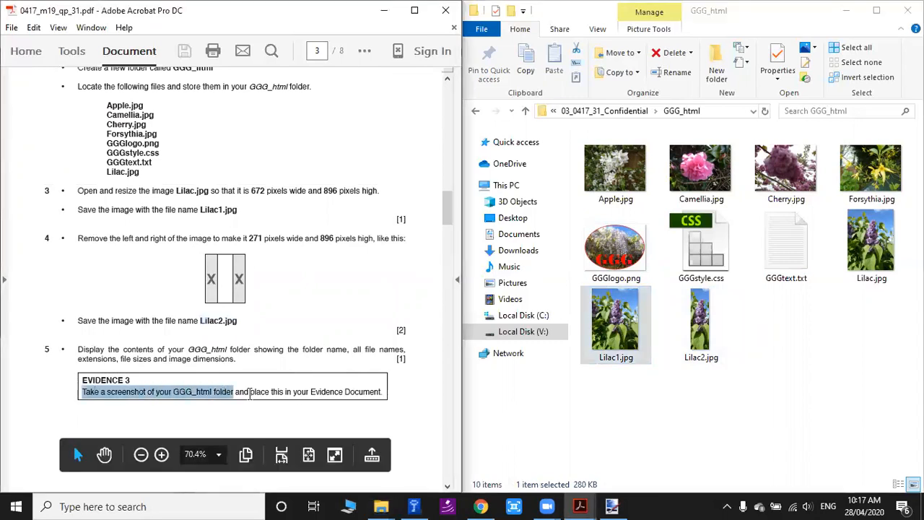
click(258, 394)
drag(79, 350, 313, 352)
click(348, 356)
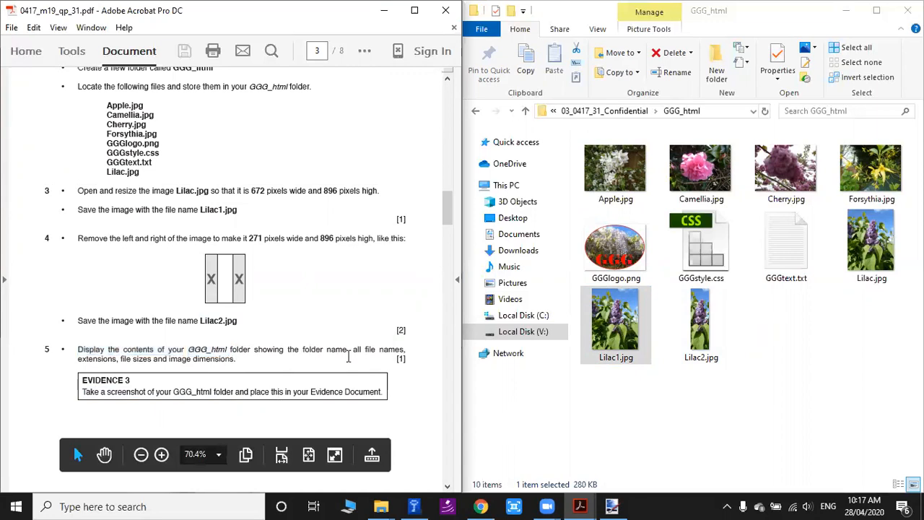
drag(305, 351, 404, 351)
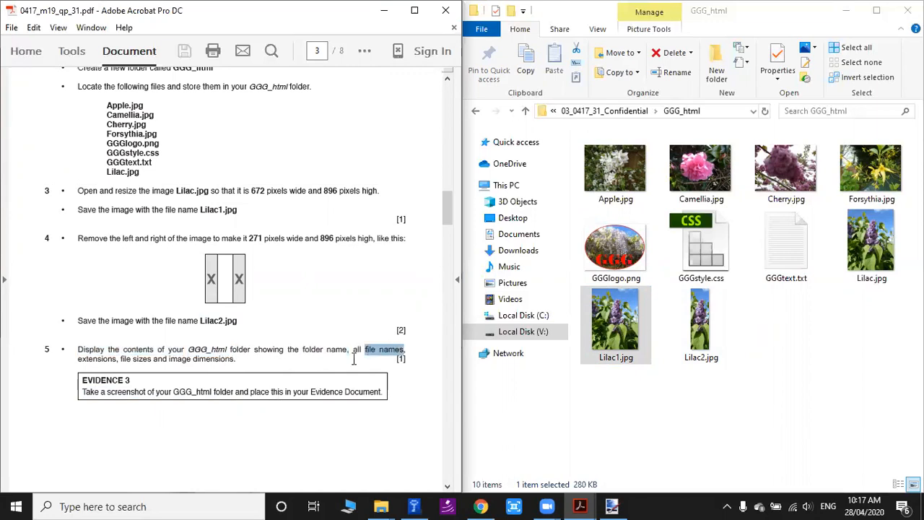
click(84, 368)
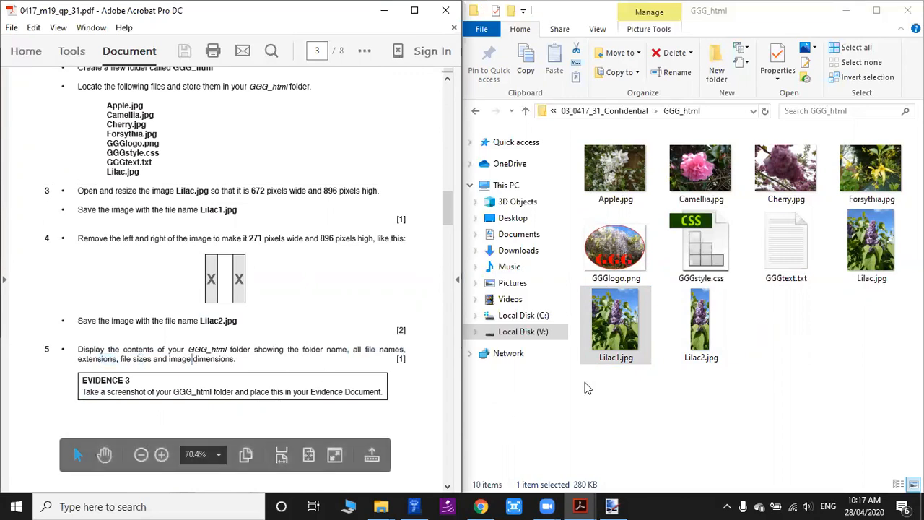
Switch the GGG_html folder to the Details view and maximize its window.
right_click(581, 186)
mouse_move(640, 201)
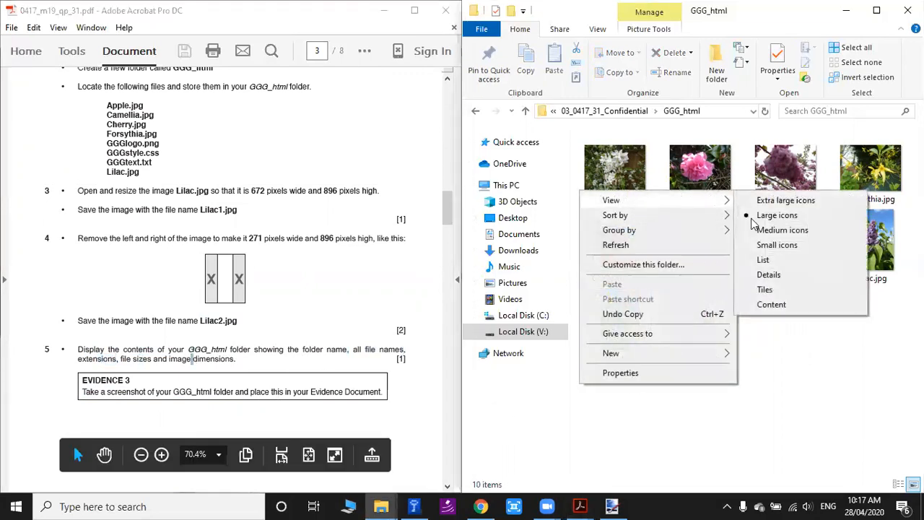
click(772, 276)
key(super+Up)
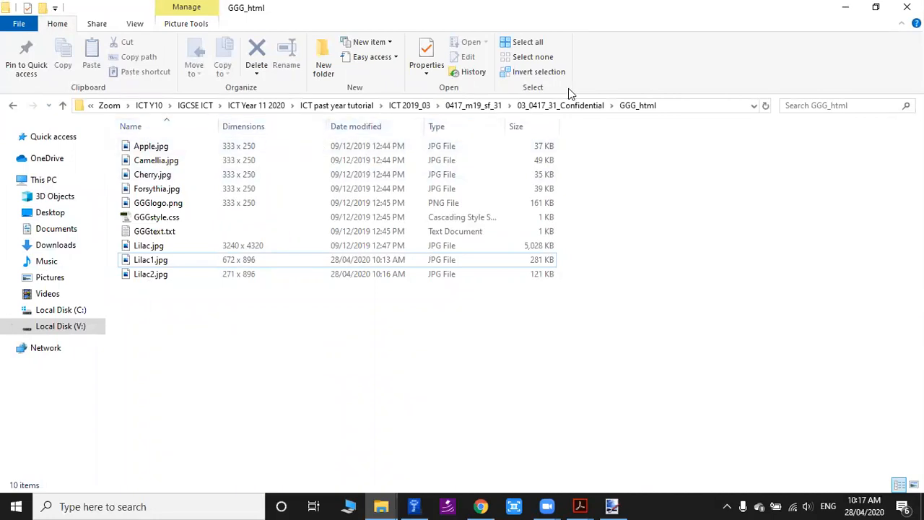
click(876, 7)
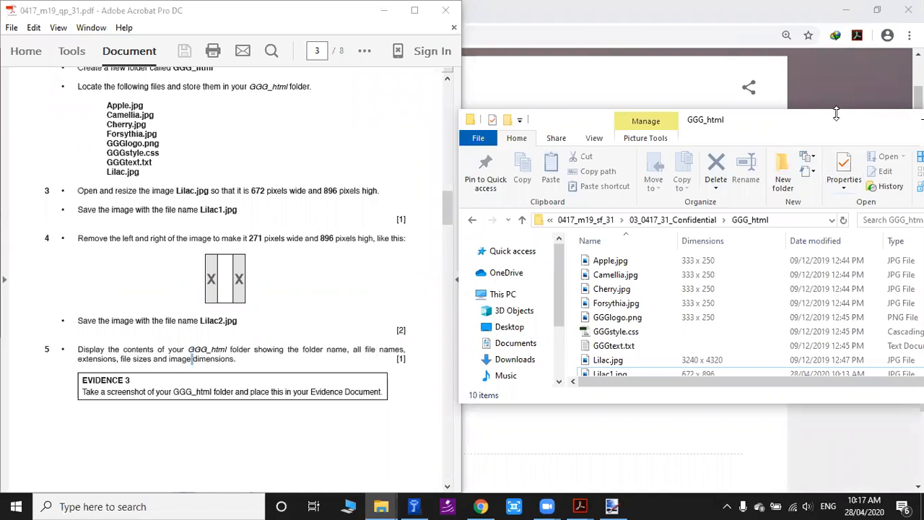
drag(818, 125, 736, 100)
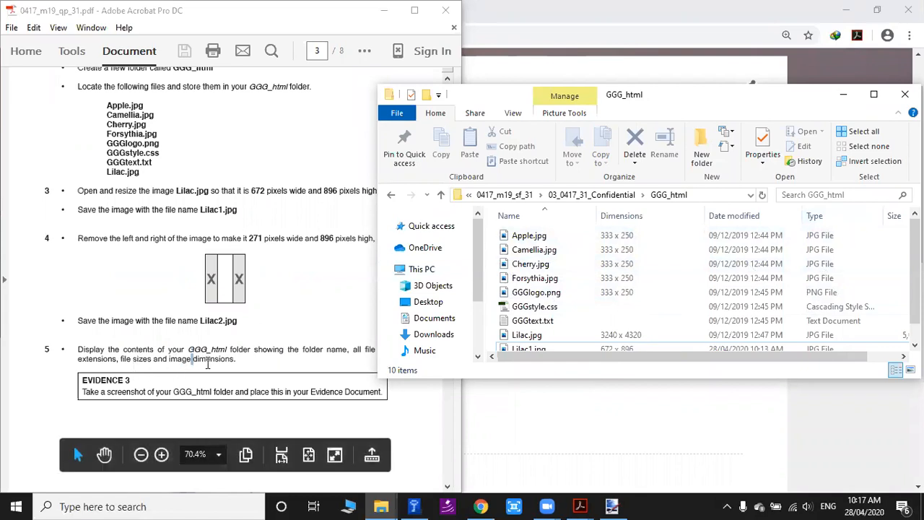
double_click(679, 98)
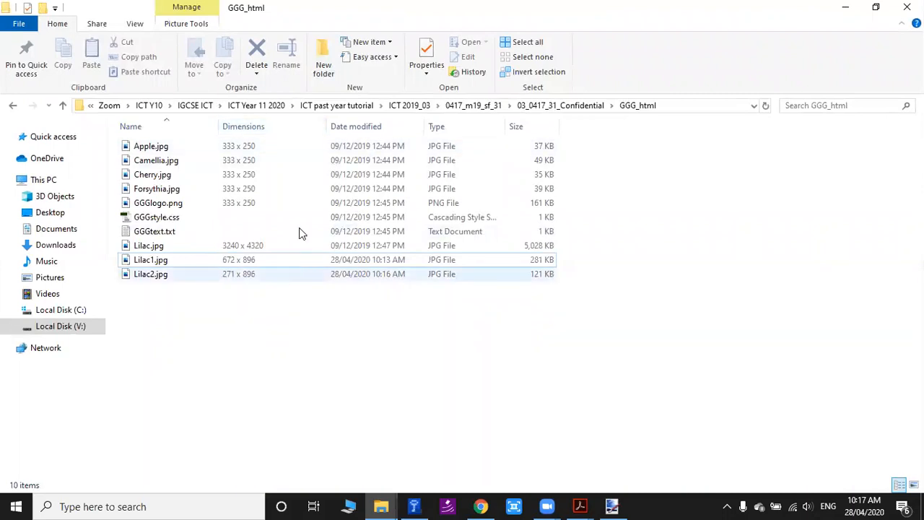
Hide the Dimensions column, re-add it from the full list of details and place it before Date modified.
right_click(265, 129)
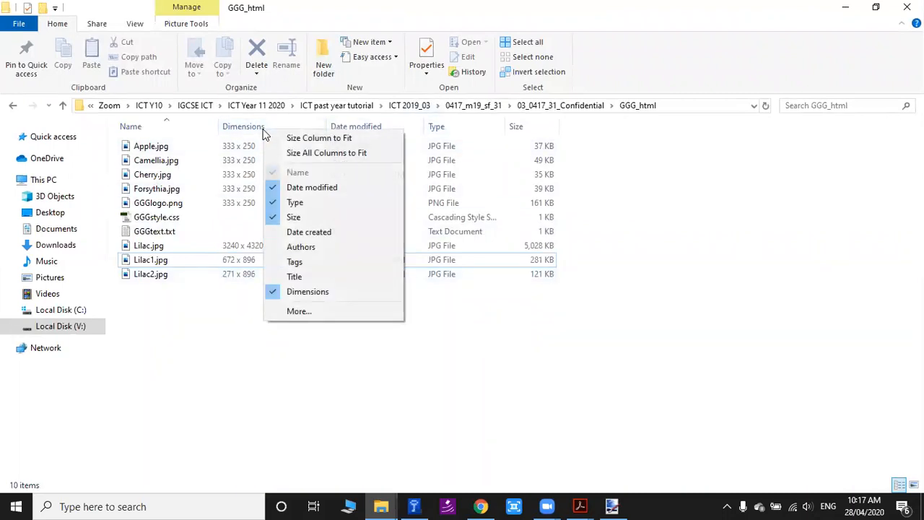
click(315, 291)
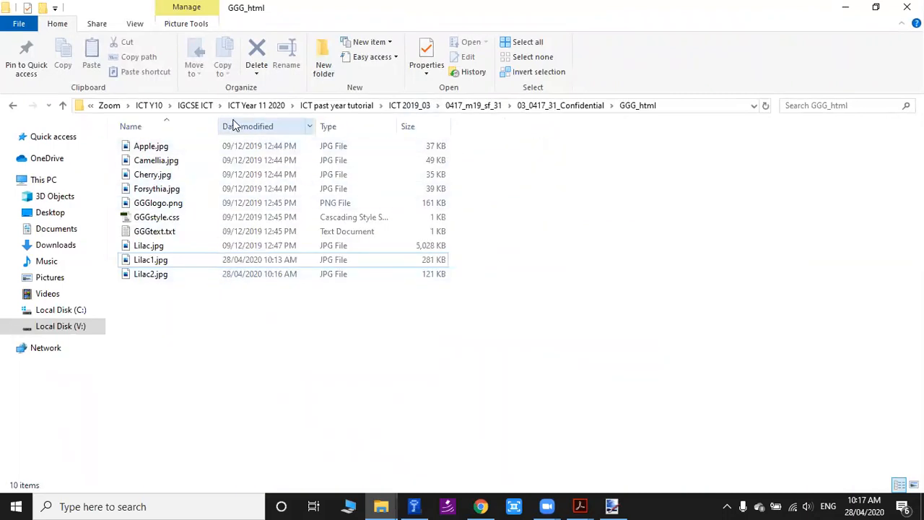
right_click(234, 126)
click(274, 288)
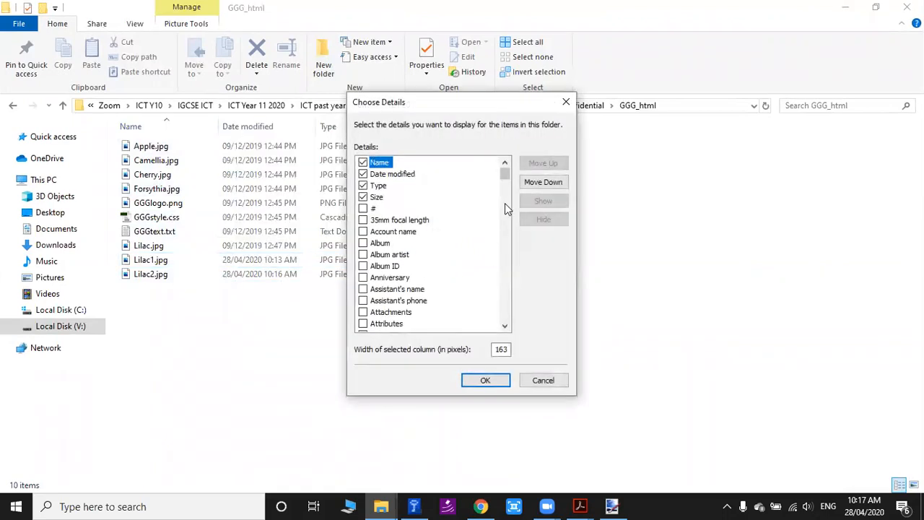
scroll(448, 253, down, 4)
scroll(369, 318, down, 18)
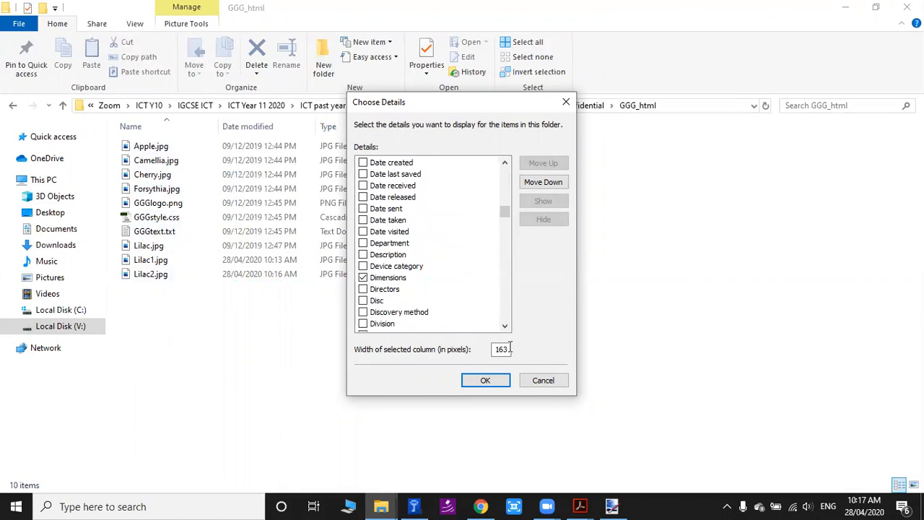
click(498, 382)
drag(503, 127, 233, 131)
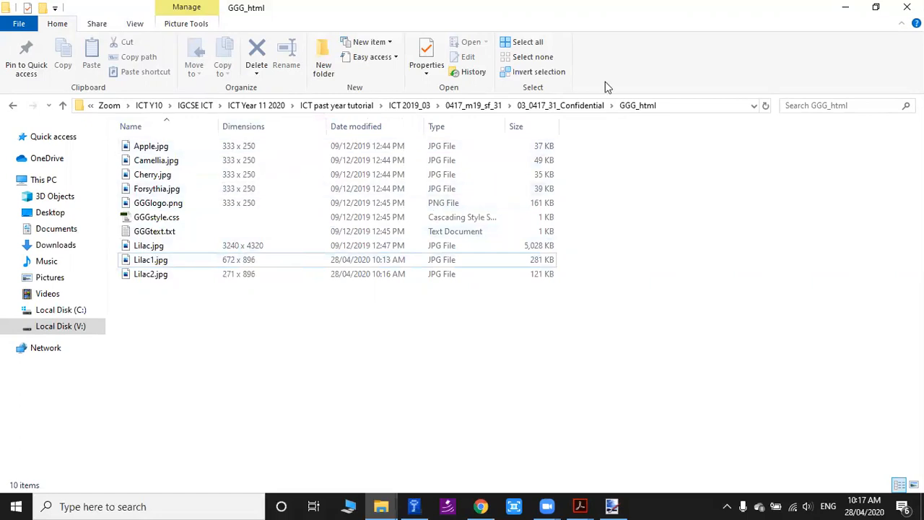
Place the folder window beside the question paper and read question 6 about the Spring.htm web page.
key(super+Right)
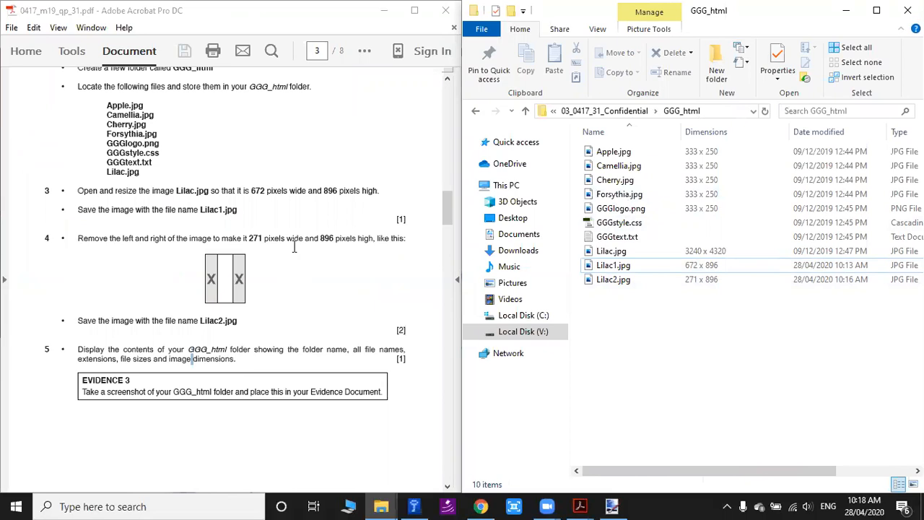
scroll(318, 264, down, 5)
scroll(338, 261, down, 6)
scroll(333, 262, up, 6)
scroll(166, 284, down, 3)
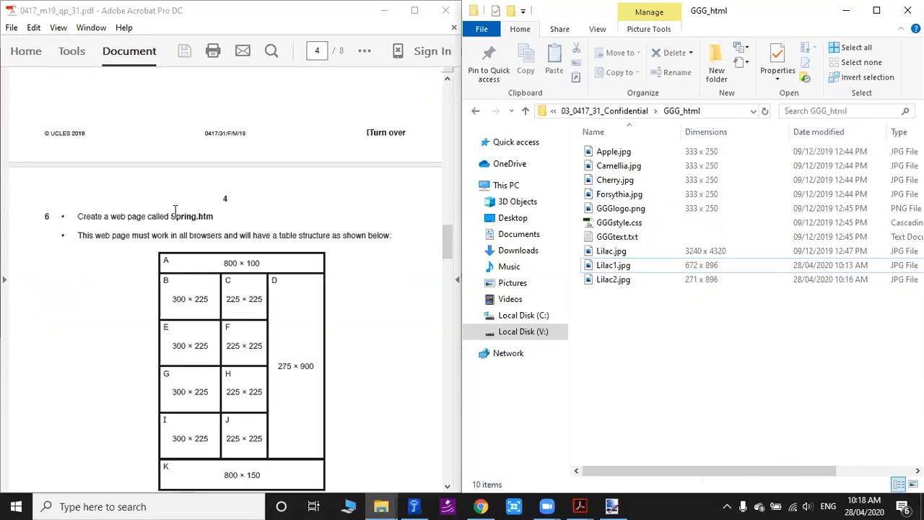
drag(172, 216, 215, 216)
click(254, 216)
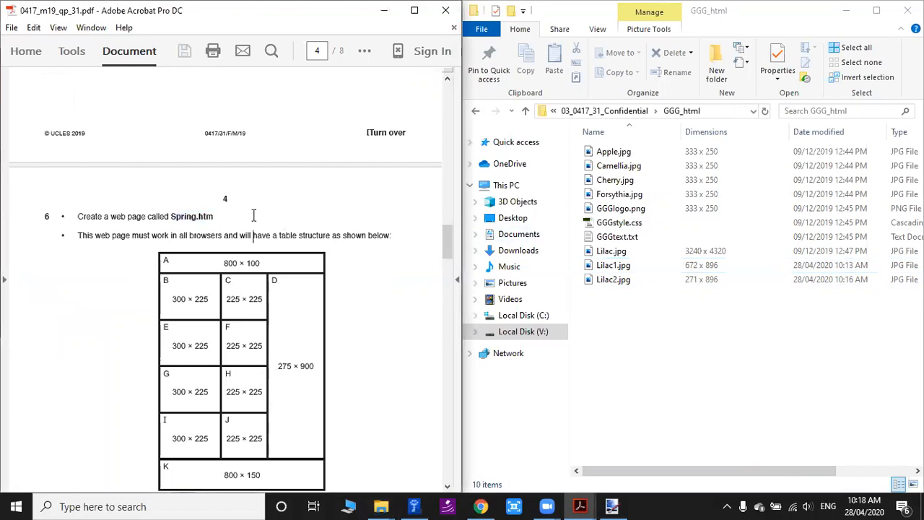
drag(171, 212, 220, 211)
click(341, 237)
click(751, 336)
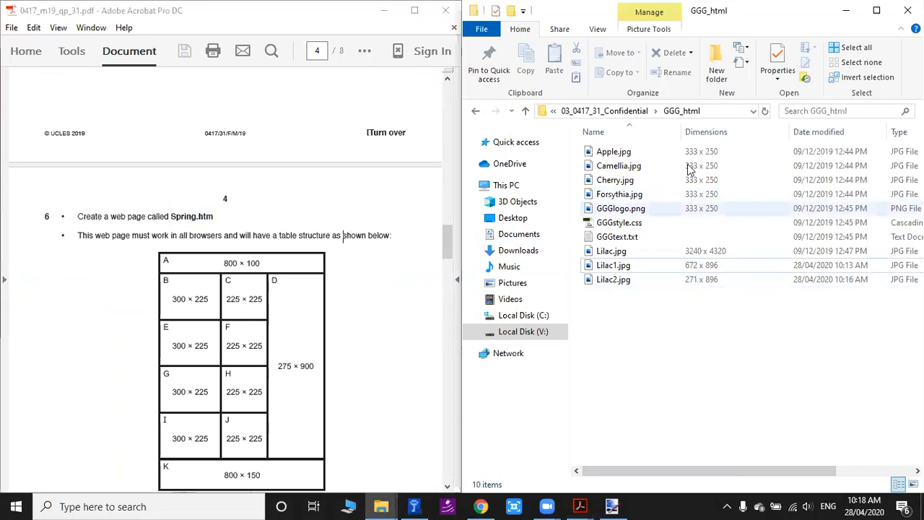
Find and open Microsoft Expression Web 4, and move its window lower over the question paper and folder.
click(226, 506)
text(expp)
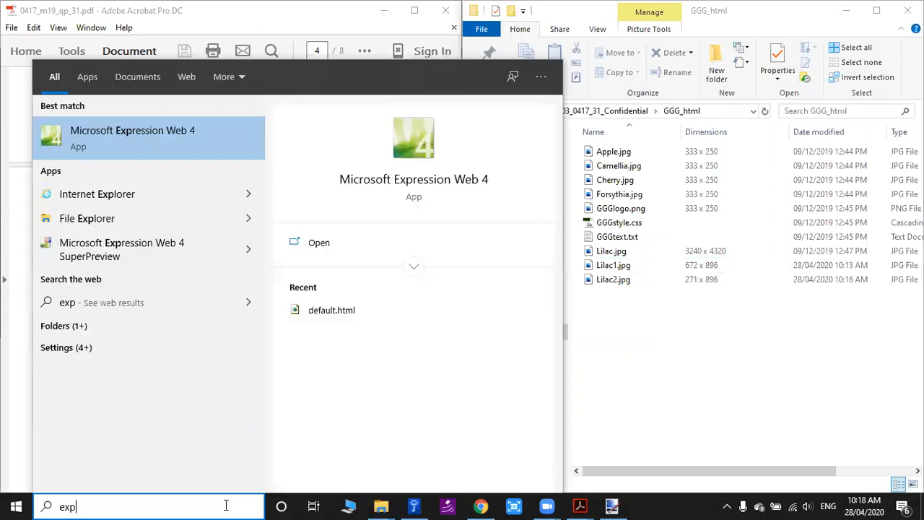
click(117, 130)
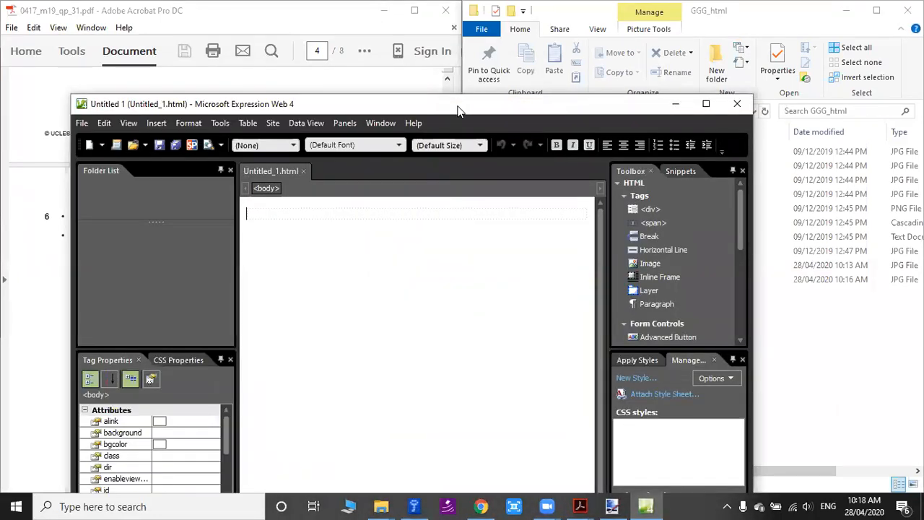
drag(457, 110, 546, 166)
click(172, 177)
mouse_move(300, 195)
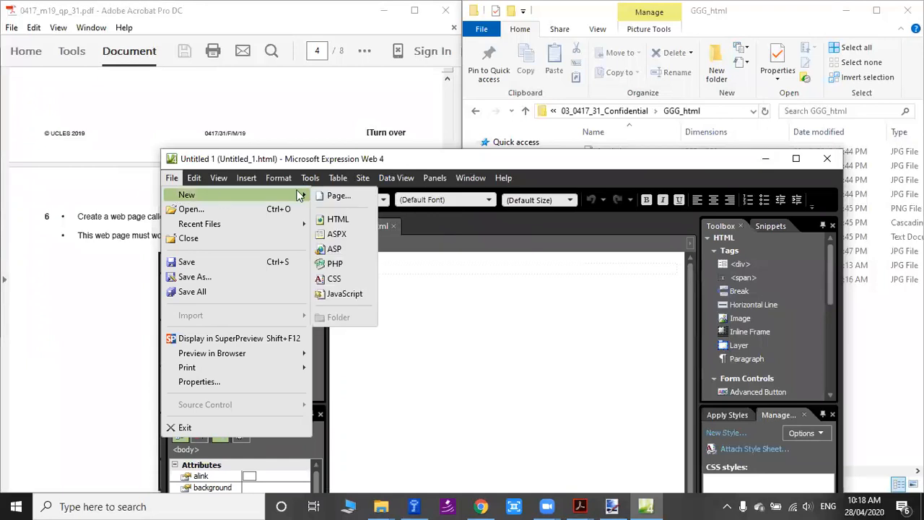
click(343, 217)
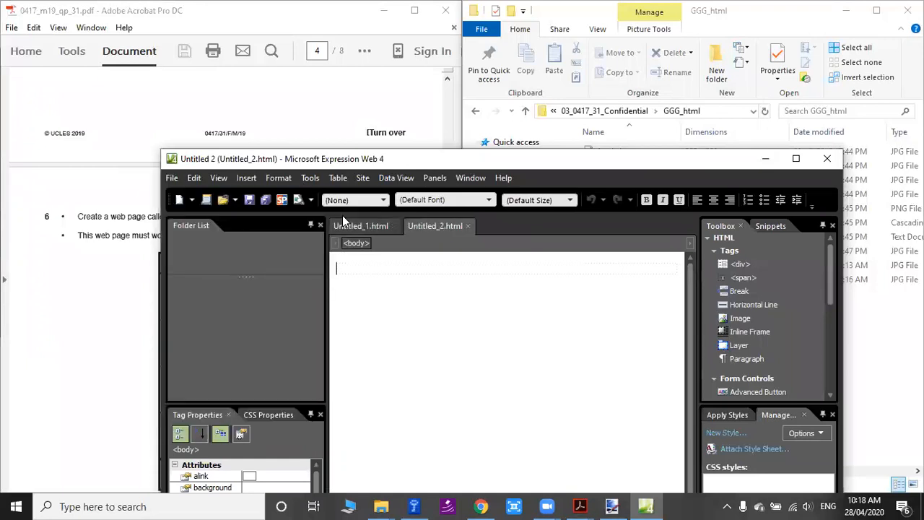
click(469, 227)
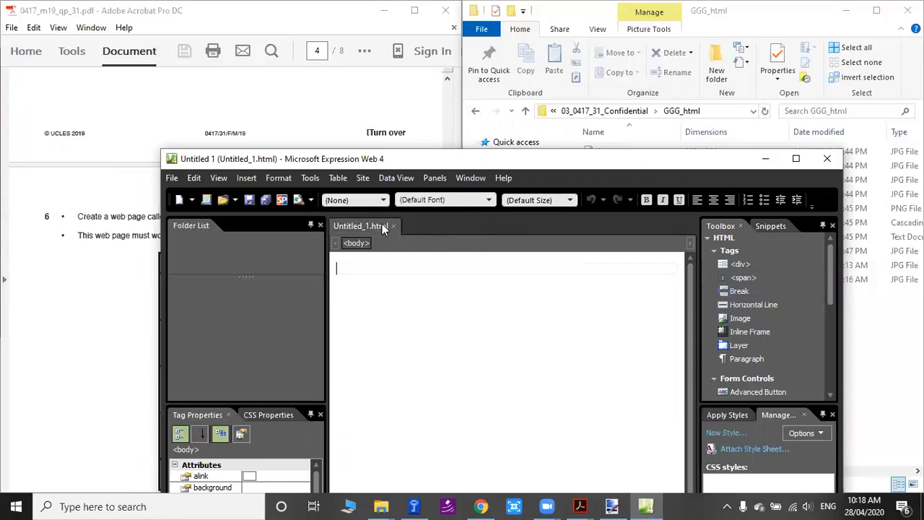
Start saving the blank page under a new name, using the file name Spring.htm copied from question 6.
click(171, 179)
click(229, 278)
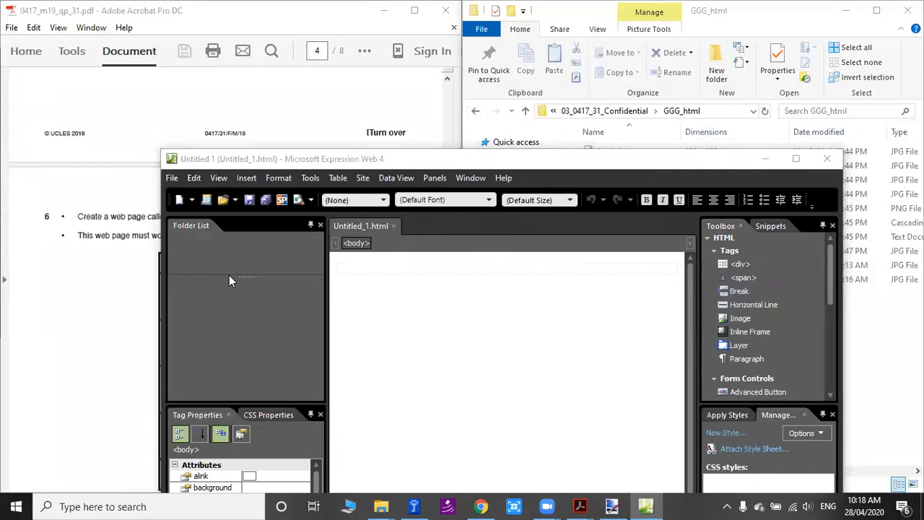
click(118, 268)
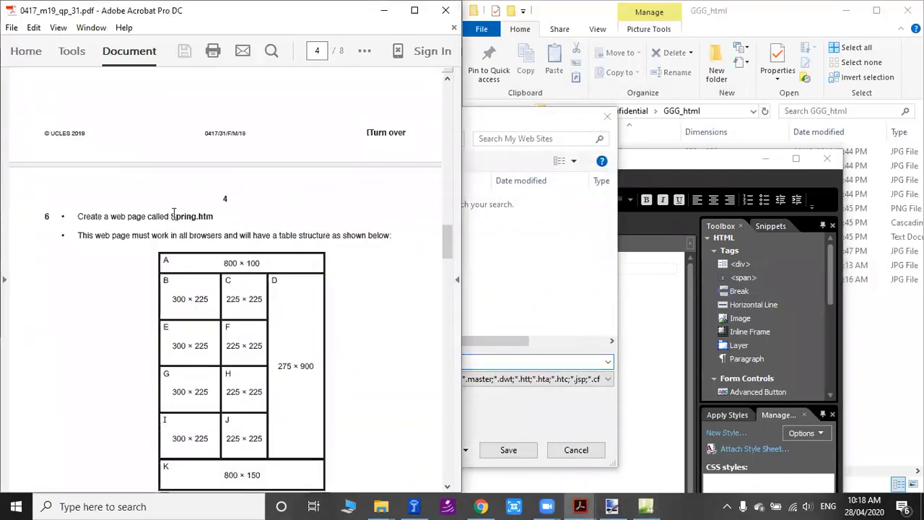
drag(172, 217, 211, 216)
key(ctrl+c)
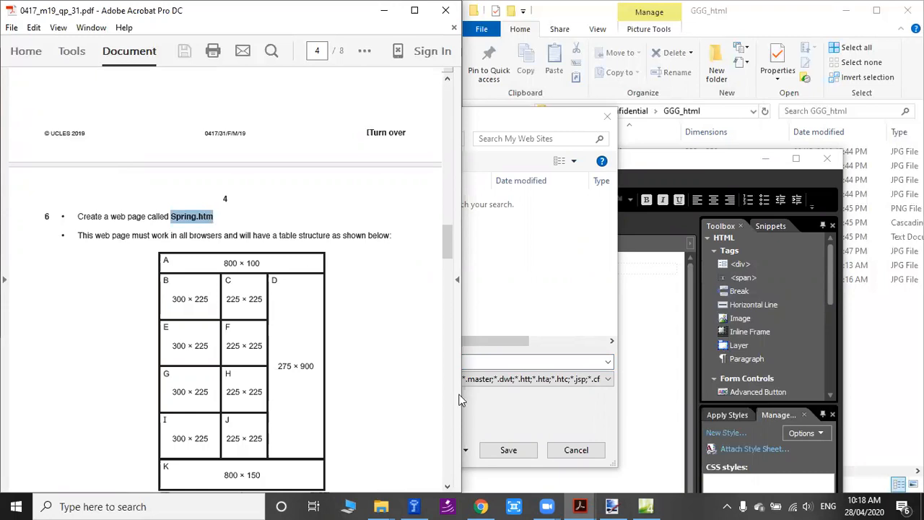
click(497, 120)
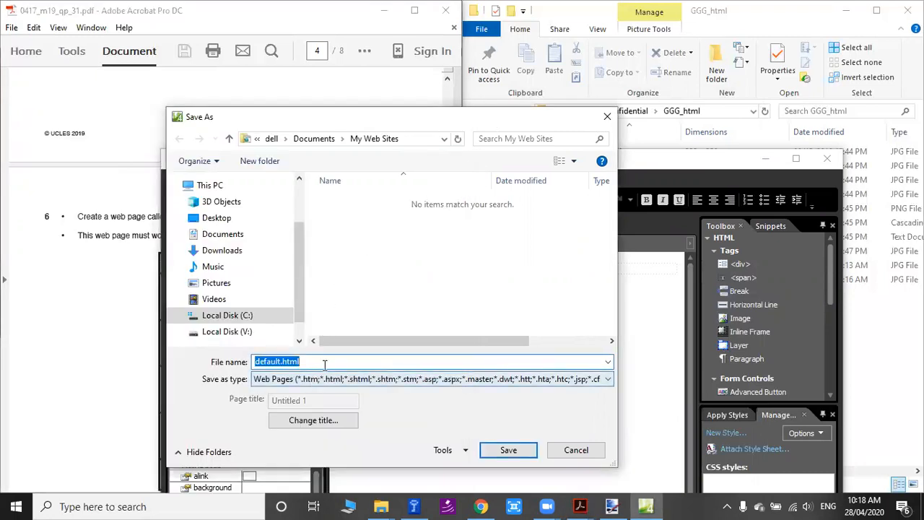
key(ctrl+v)
Copy the GGG_html folder path into the save location and try to save Spring.htm there.
click(748, 76)
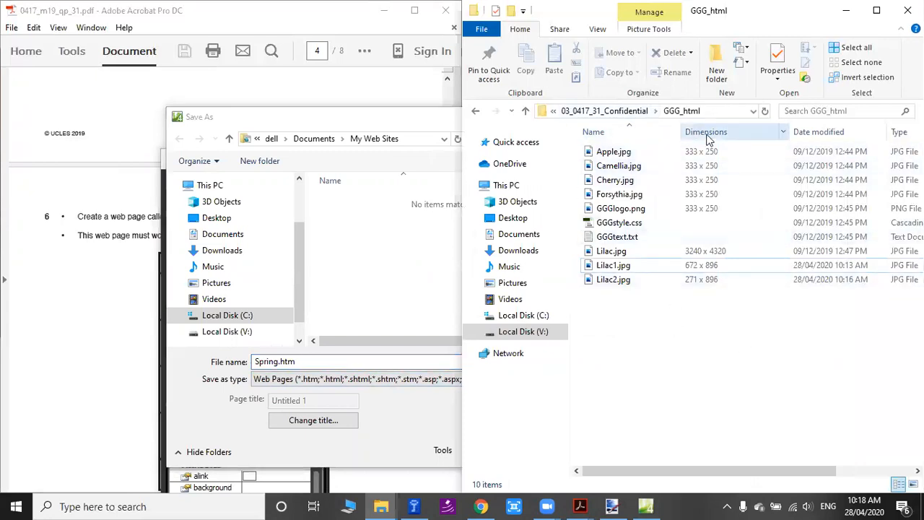
click(726, 114)
right_click(718, 112)
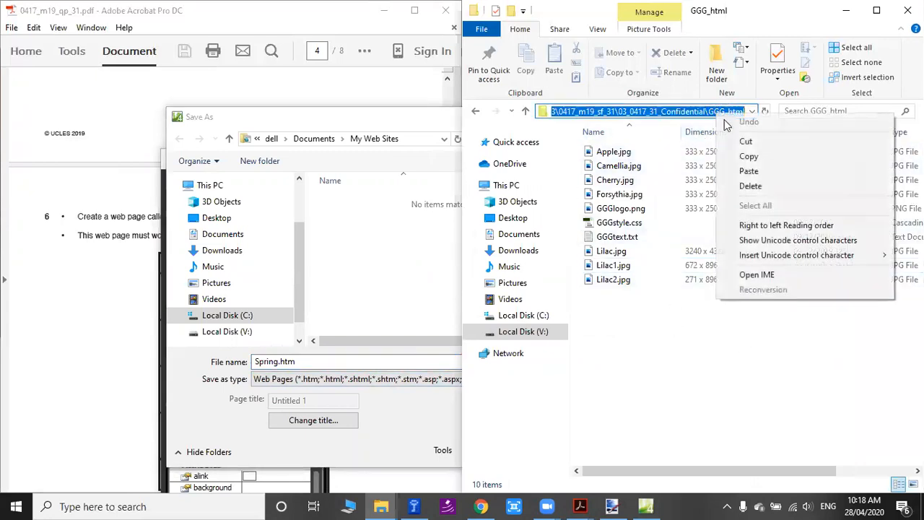
click(772, 156)
click(426, 139)
right_click(430, 140)
click(518, 191)
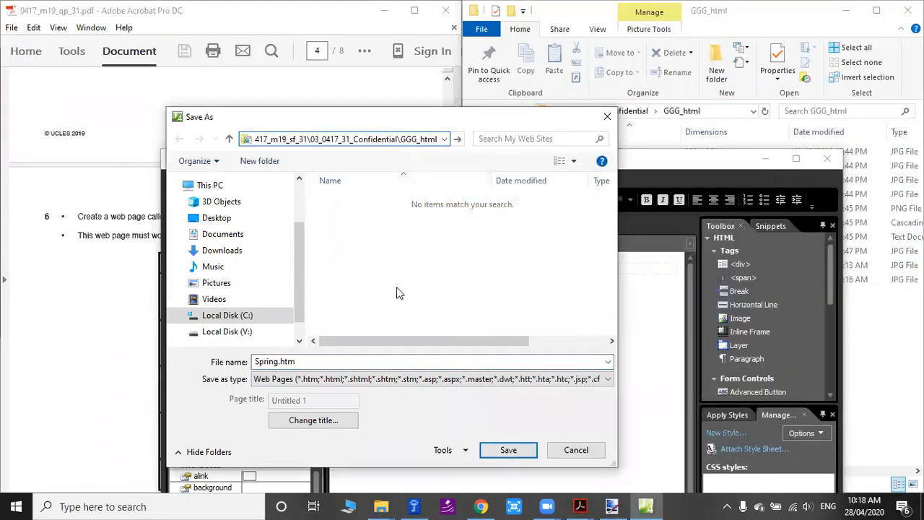
click(509, 450)
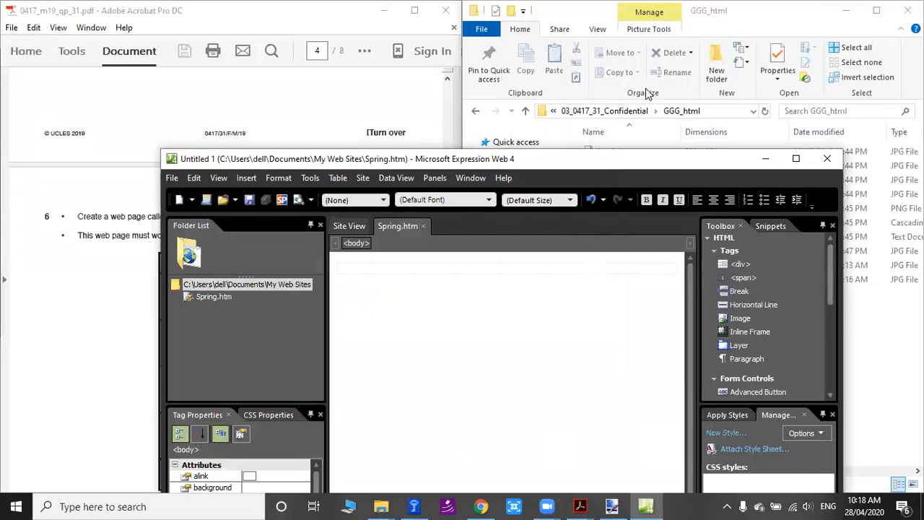
Refresh the GGG_html folder to check whether Spring.htm was saved in it.
click(649, 93)
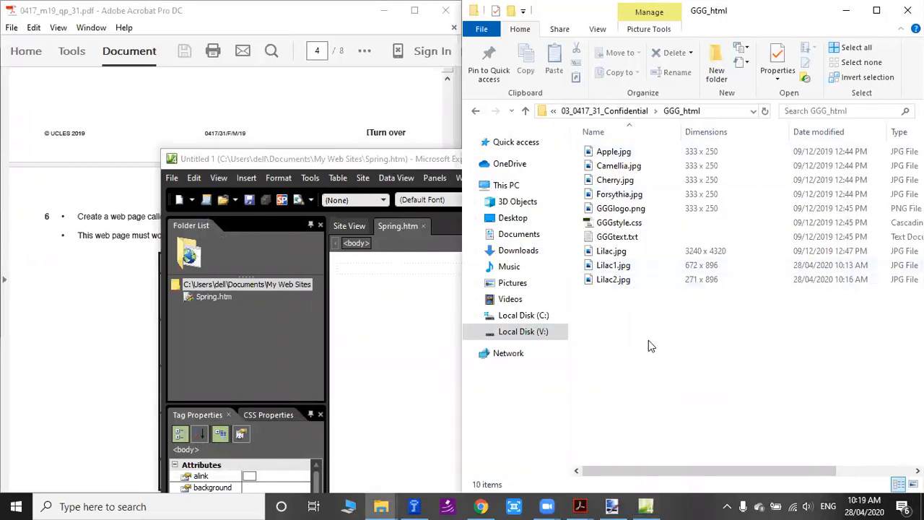
right_click(626, 358)
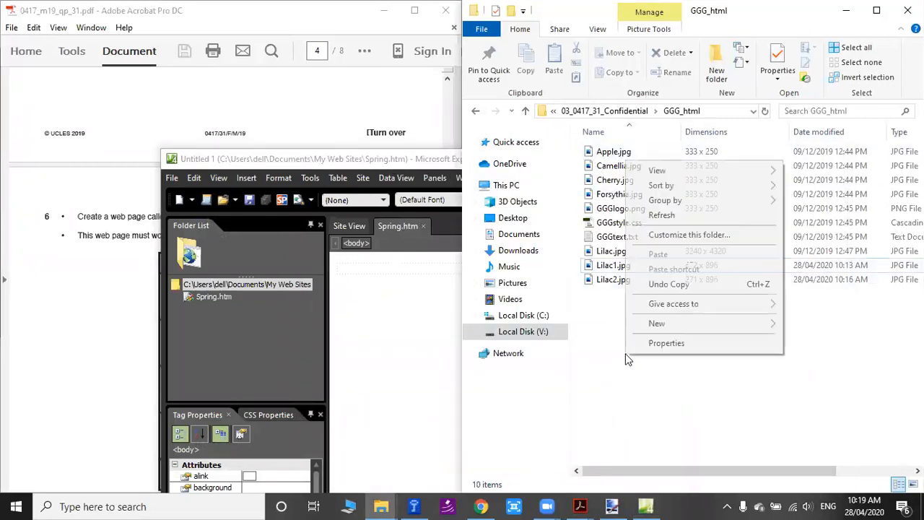
click(694, 215)
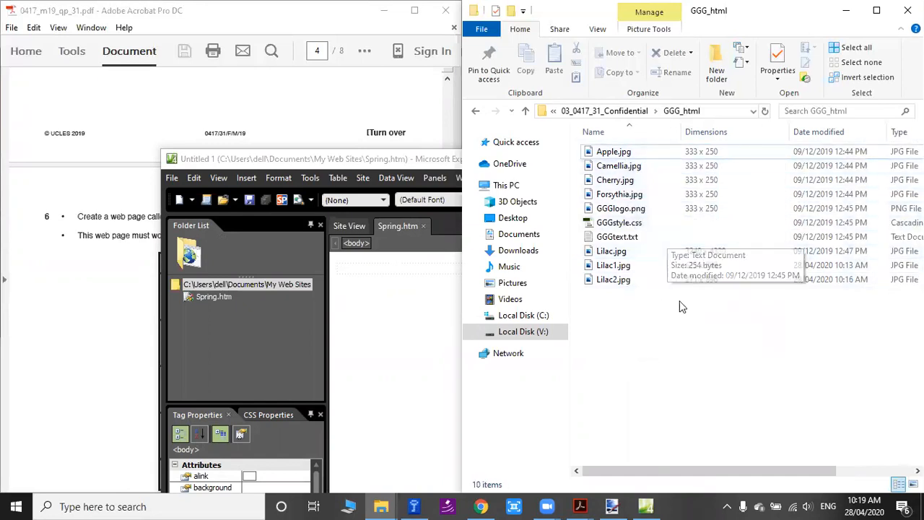
Save the page again as Spring.htm, going to the pasted GGG_html path first, and check the folder for the file.
click(294, 160)
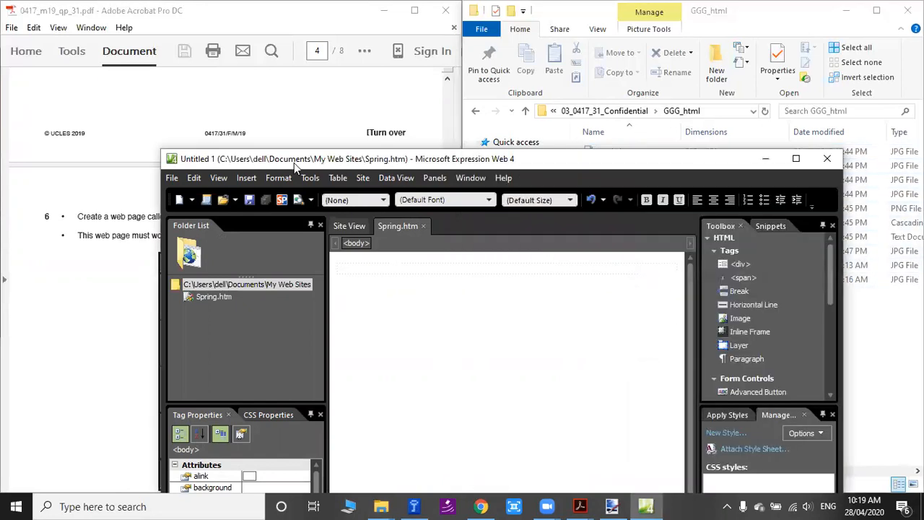
click(172, 178)
click(229, 281)
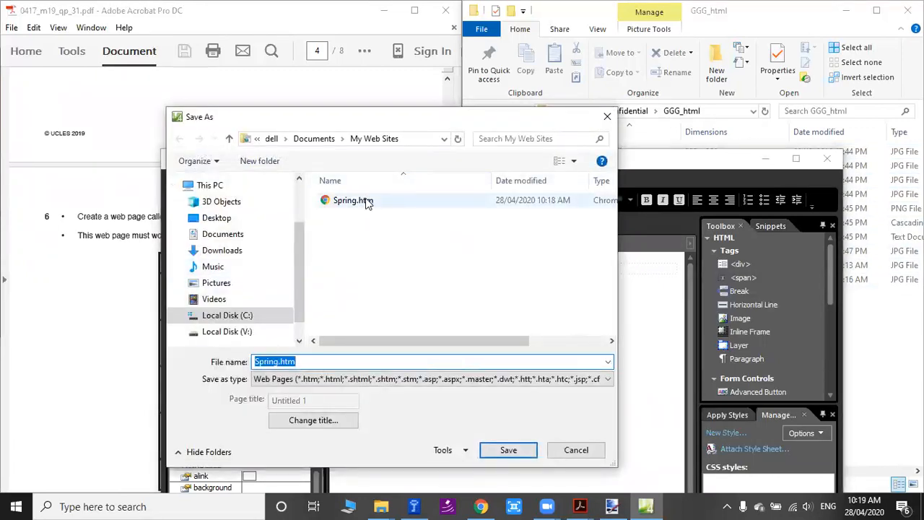
click(722, 111)
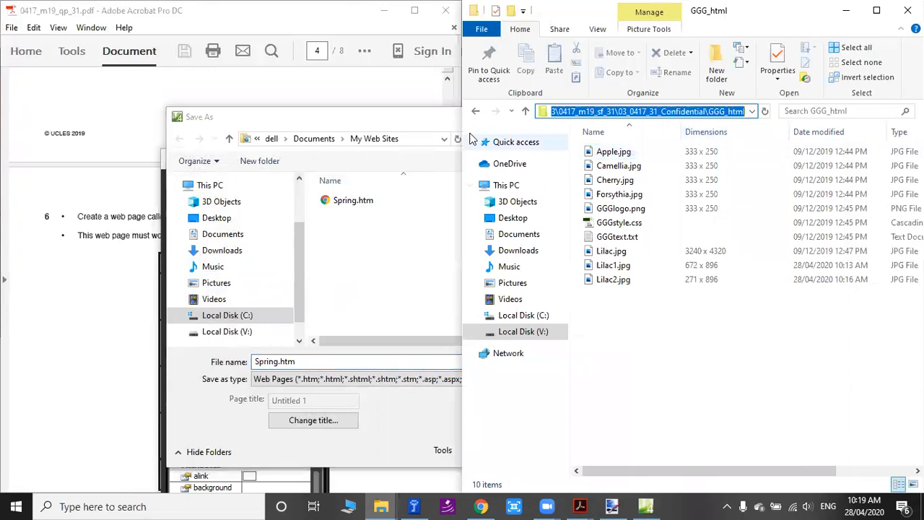
click(426, 139)
key(ctrl+v)
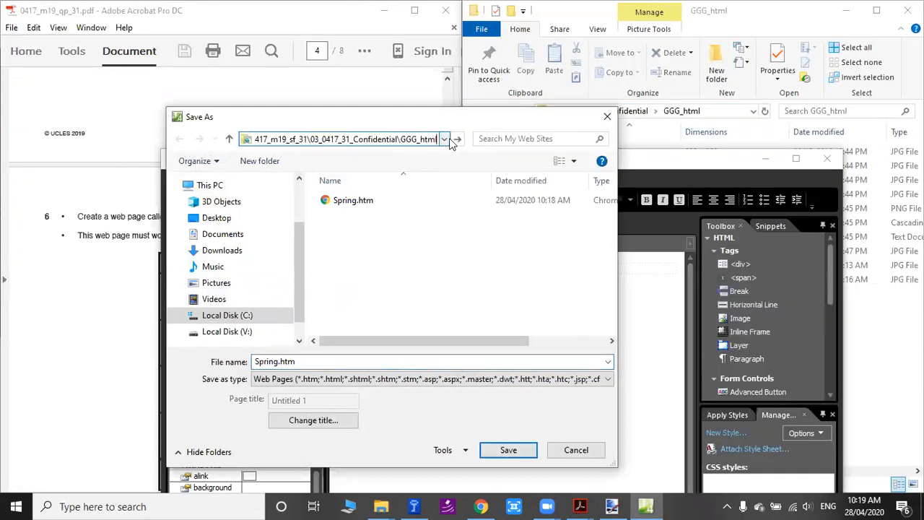
key(Return)
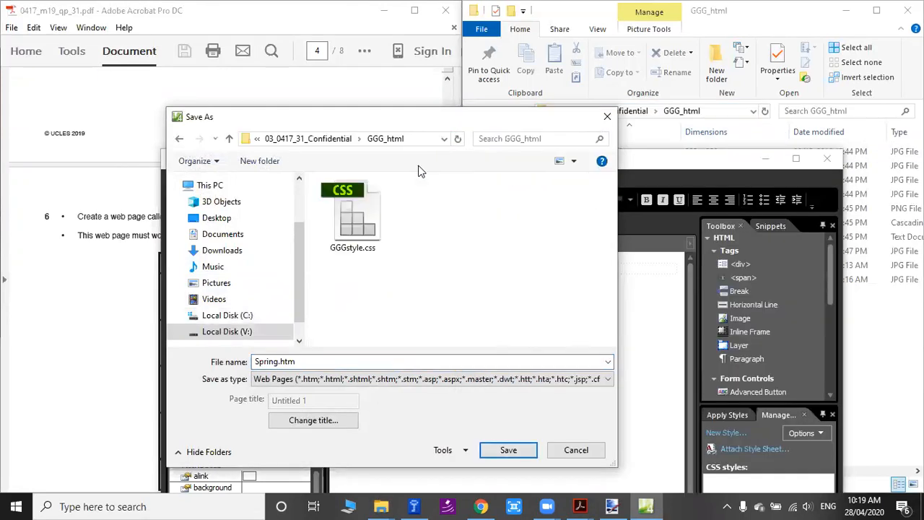
click(522, 450)
click(506, 453)
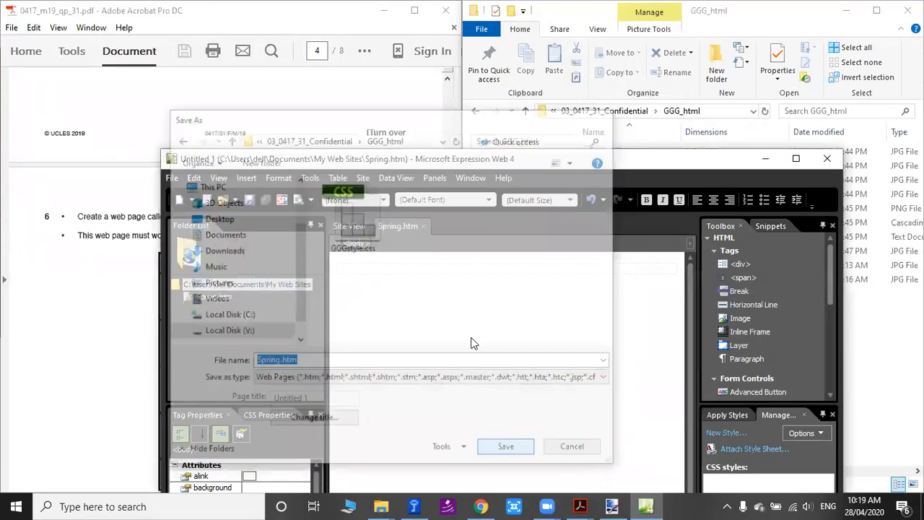
click(606, 74)
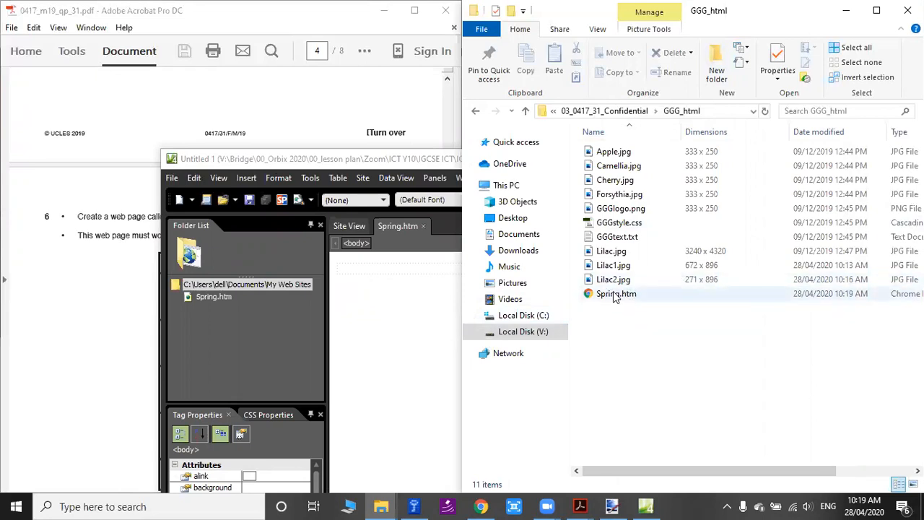
Move the Expression Web window off the question paper and save Spring.htm.
click(380, 161)
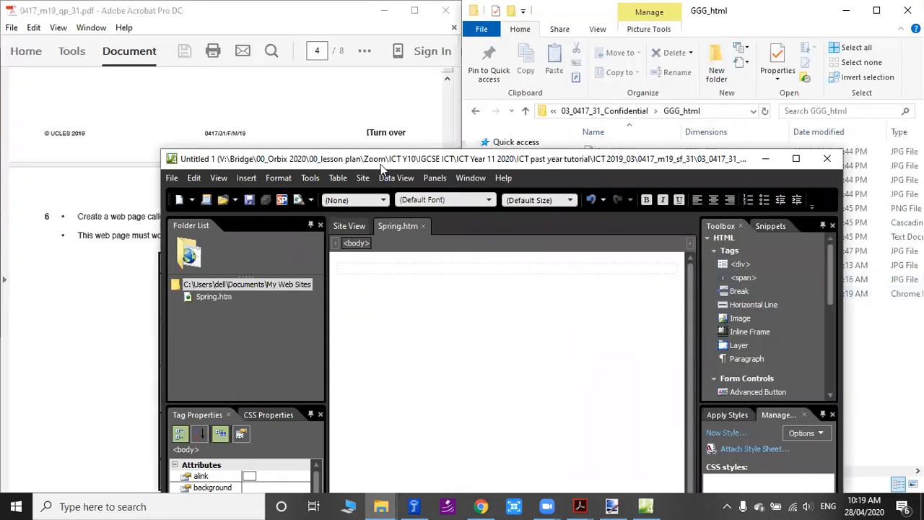
drag(380, 164, 543, 114)
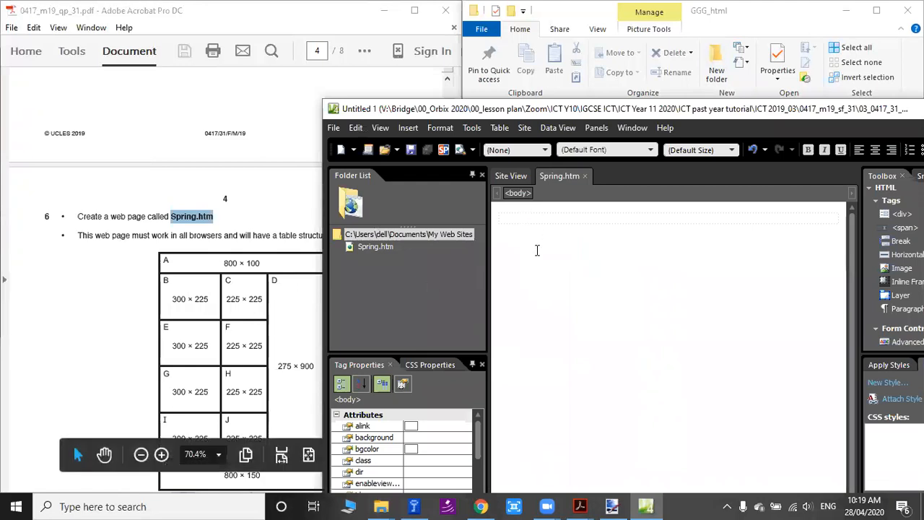
click(334, 128)
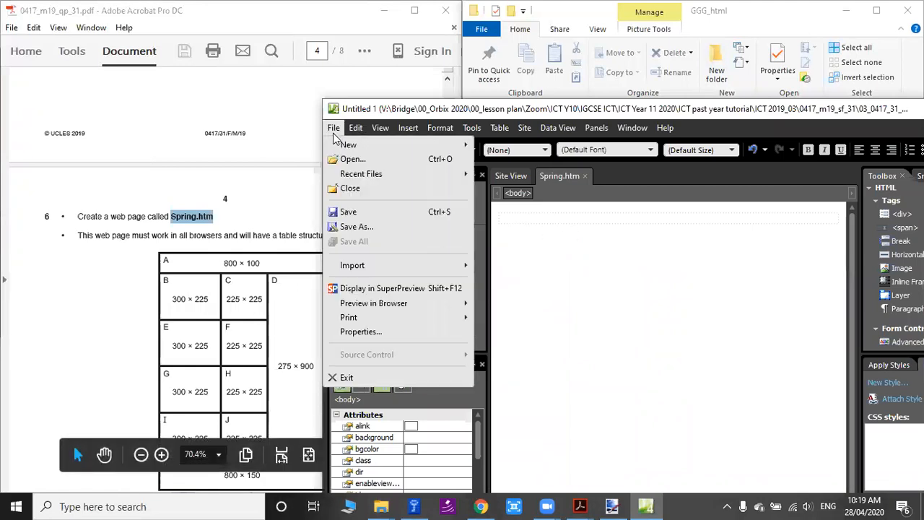
click(353, 215)
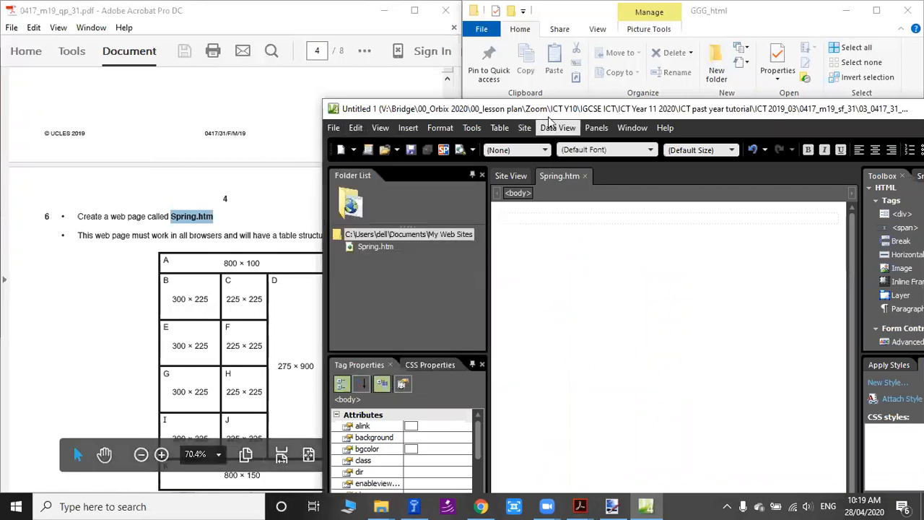
Maximize the Expression Web window, then fit it into the half of the screen beside the question paper.
double_click(549, 109)
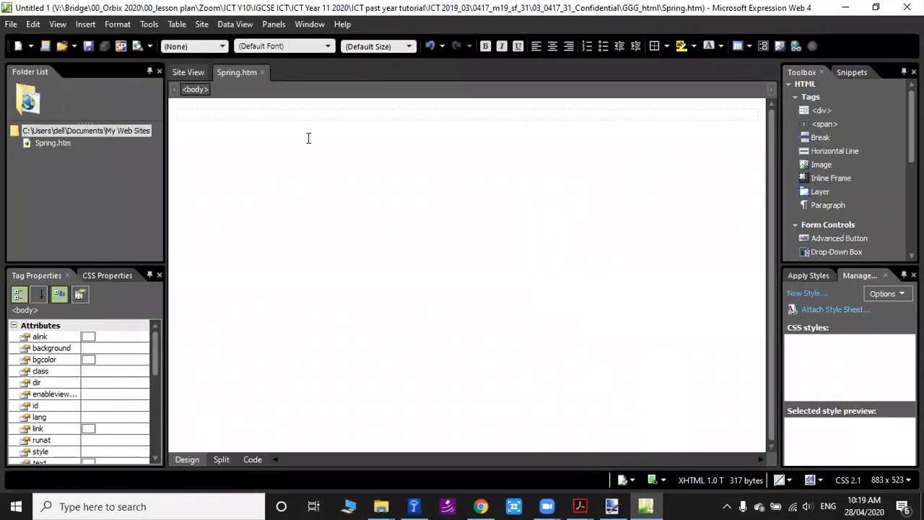
key(super+Right)
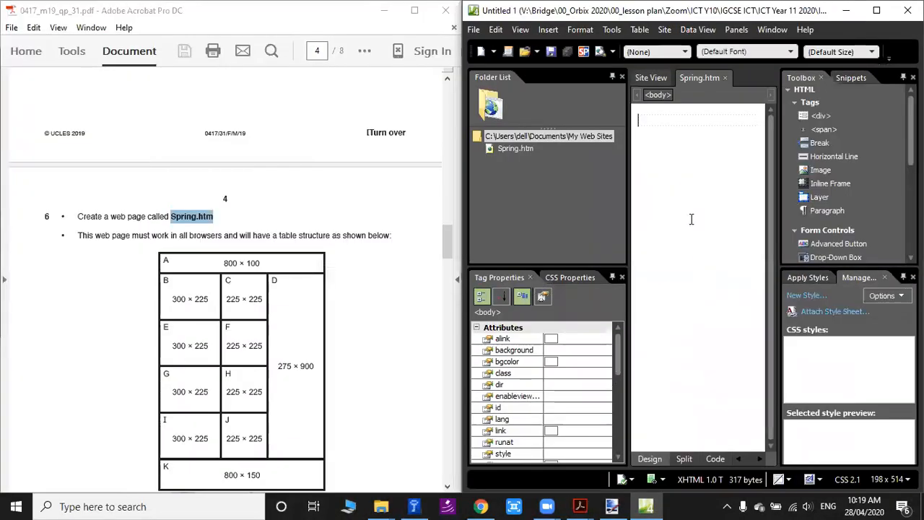
double_click(780, 17)
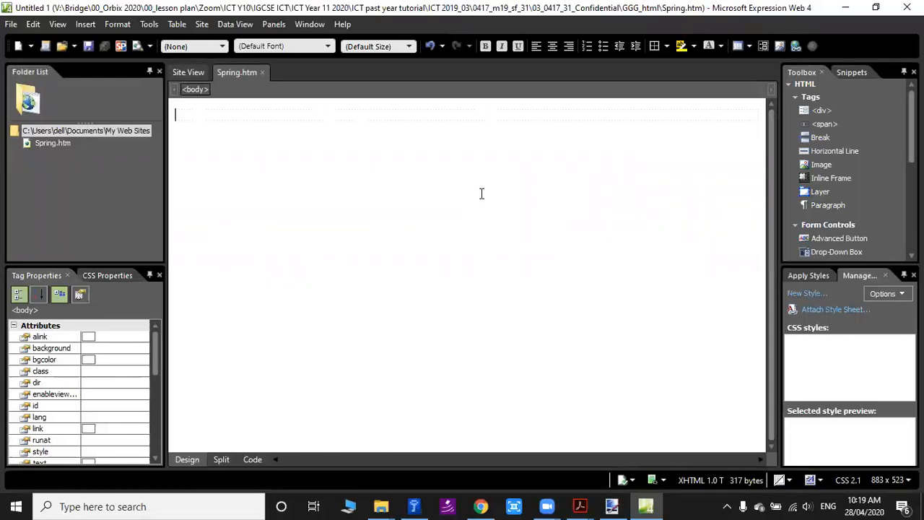
double_click(817, 8)
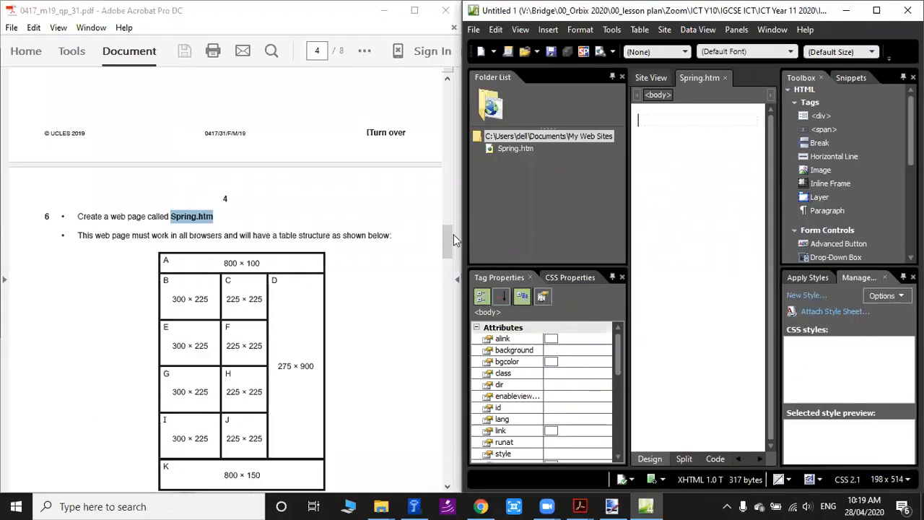
Examine the table plan in question 6 to work out its rows, columns and merged cells.
scroll(380, 288, down, 1)
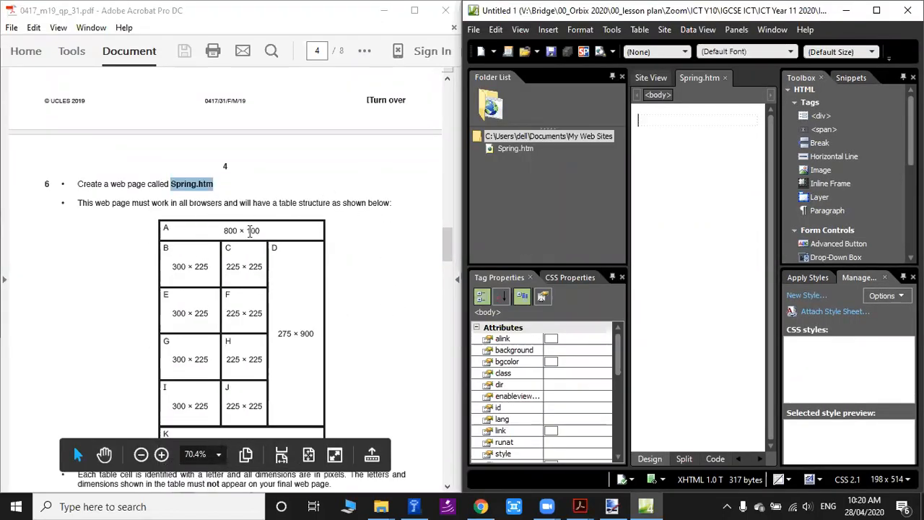
scroll(250, 231, down, 1)
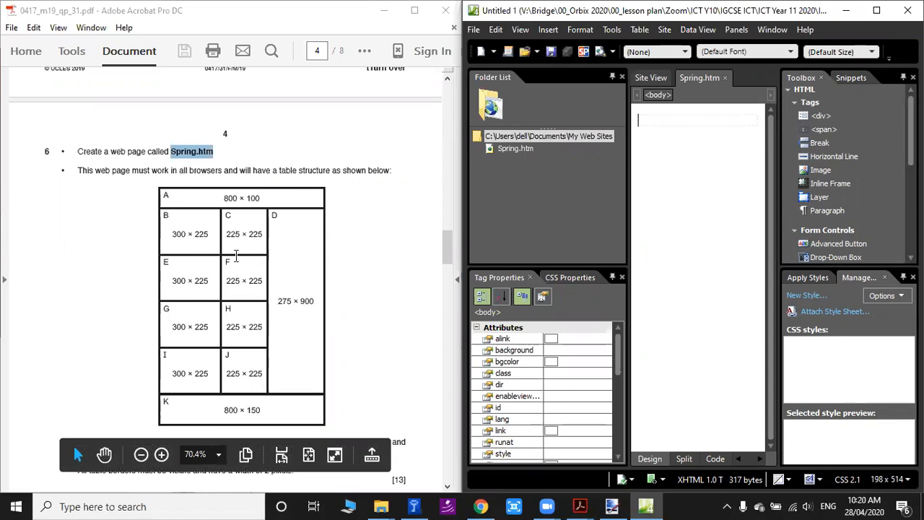
drag(302, 221, 303, 409)
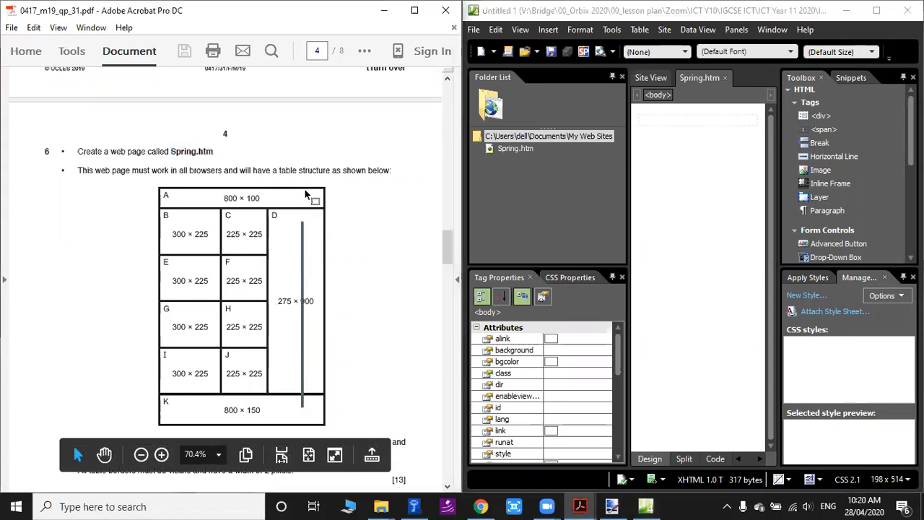
drag(176, 193, 196, 394)
click(307, 215)
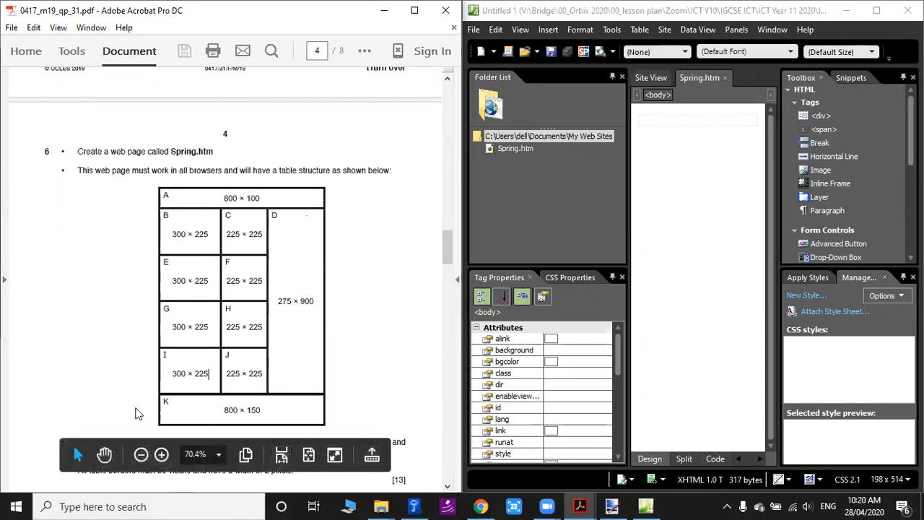
Insert a table with 6 rows and 3 columns in Spring.htm, and move the window clear of the question's table plan.
click(660, 121)
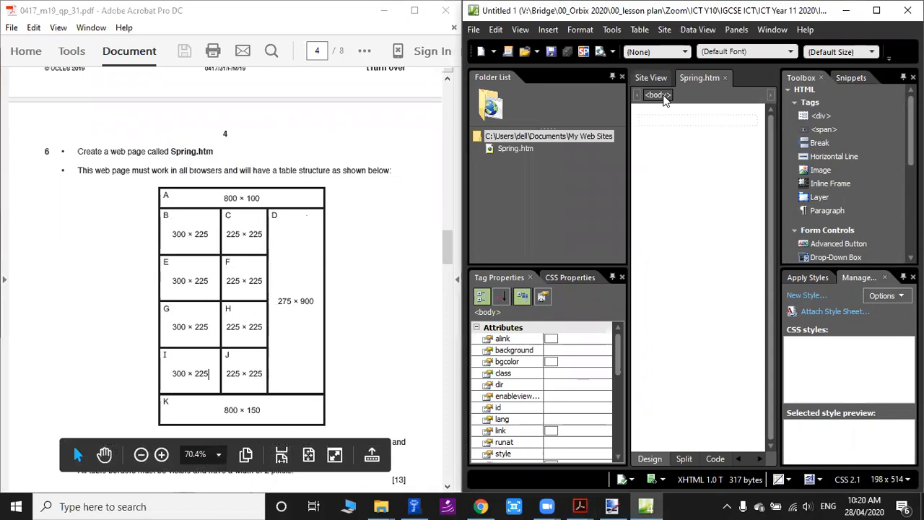
double_click(666, 11)
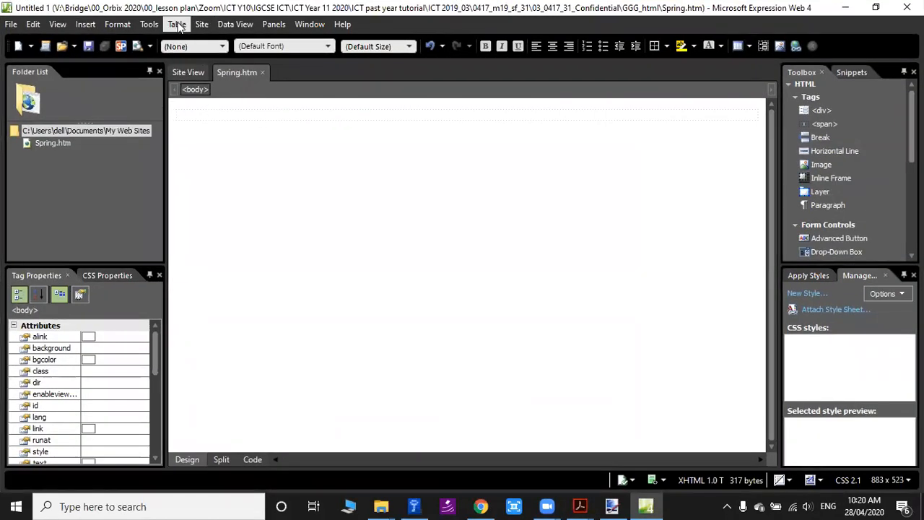
click(177, 25)
click(195, 42)
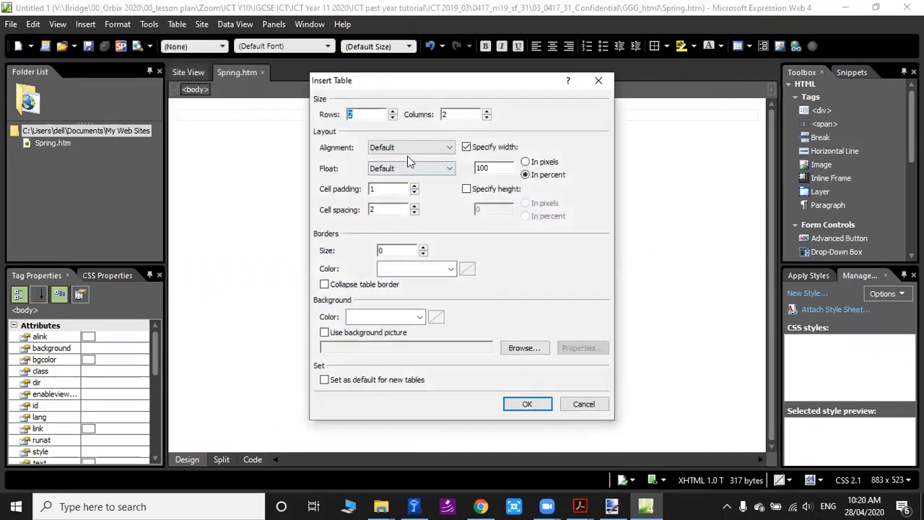
drag(458, 113, 279, 100)
text(3)
text(6)
click(527, 405)
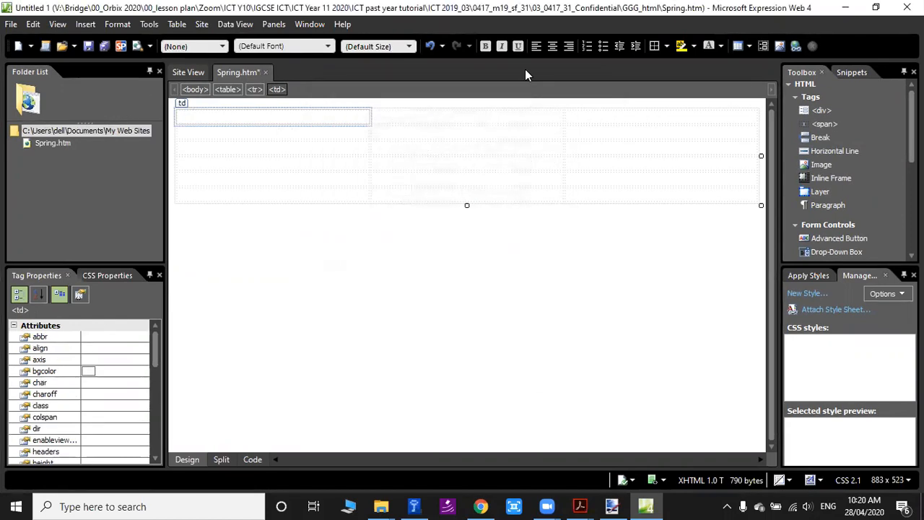
drag(526, 8, 526, 70)
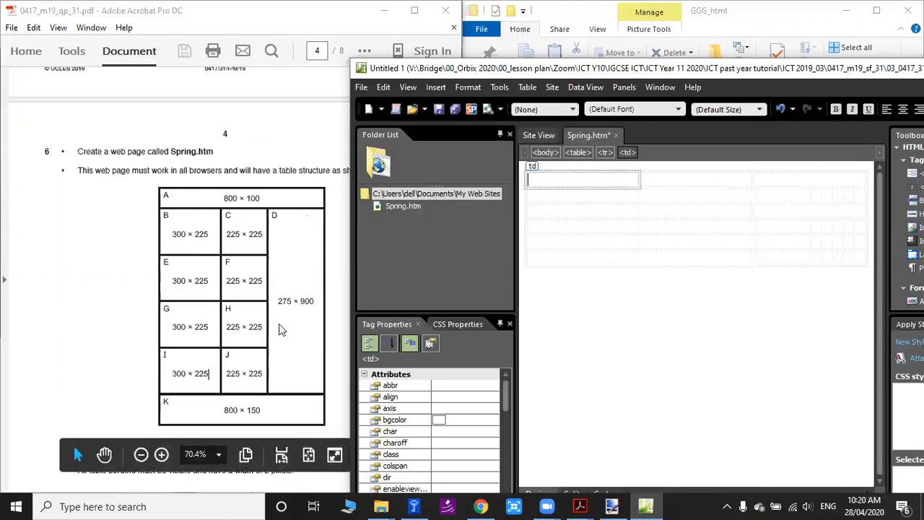
Maximize the Expression Web window and merge the three cells of the table's first row.
double_click(686, 70)
click(592, 104)
click(379, 309)
click(293, 121)
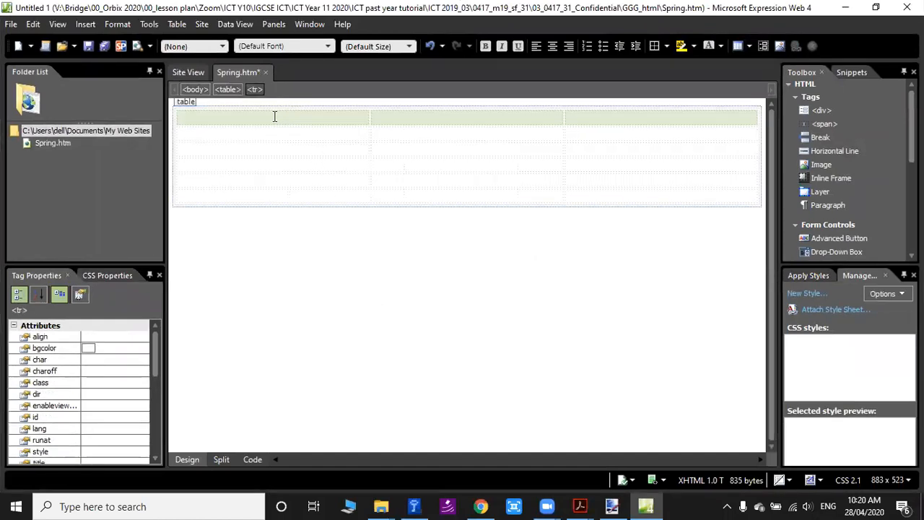
drag(264, 116, 616, 109)
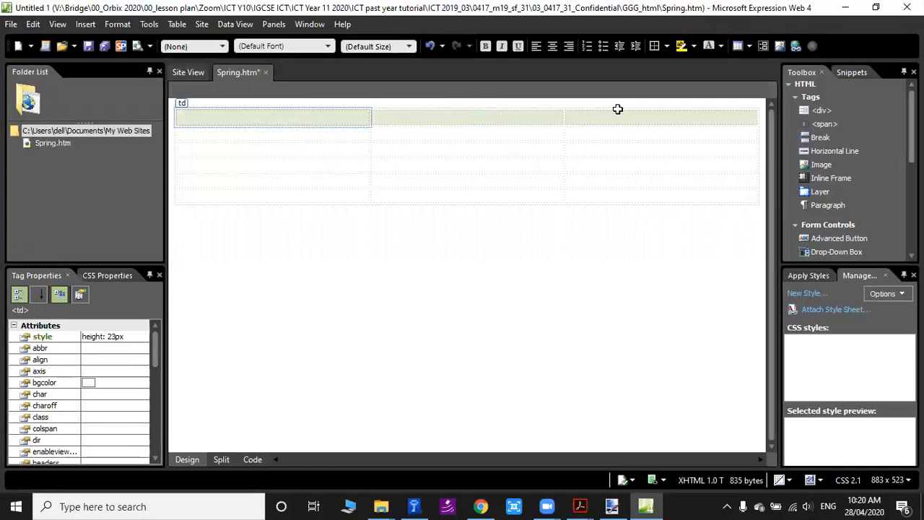
right_click(586, 124)
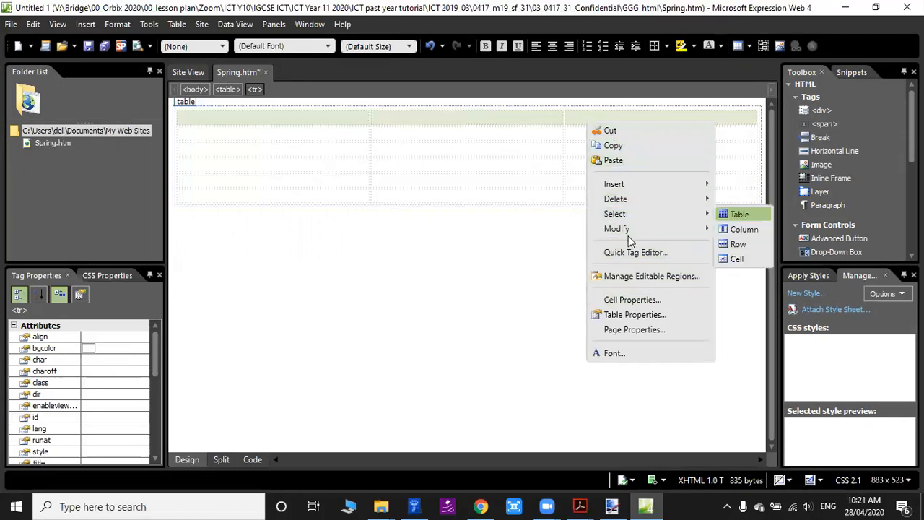
mouse_move(633, 229)
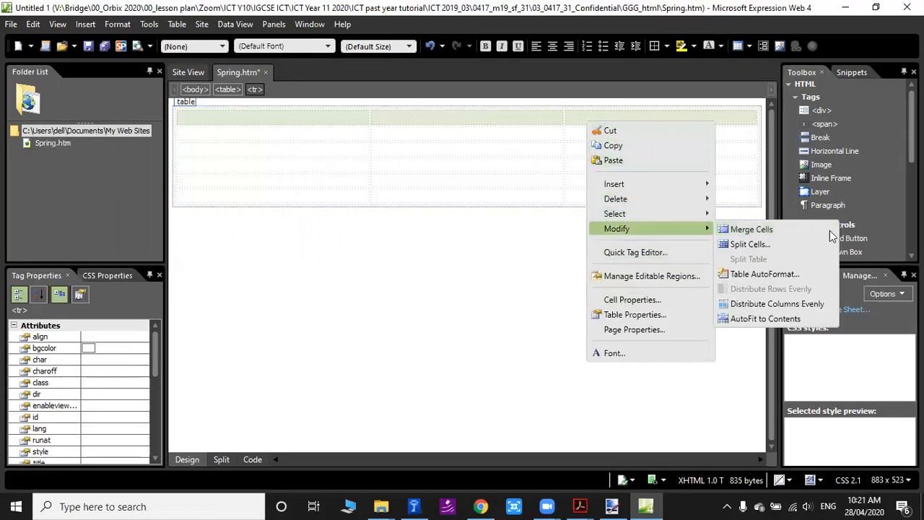
click(759, 229)
Merge the three cells of the table's last row into one cell.
drag(248, 200, 615, 195)
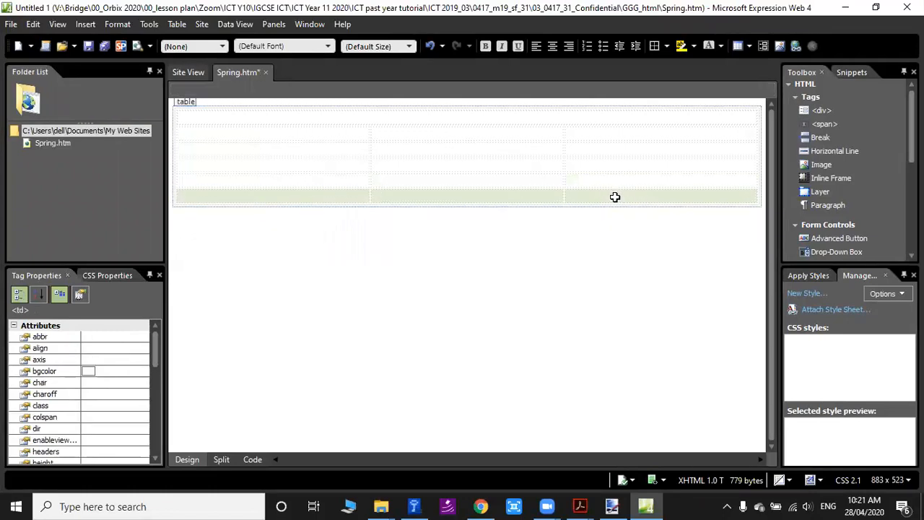
right_click(519, 197)
mouse_move(562, 307)
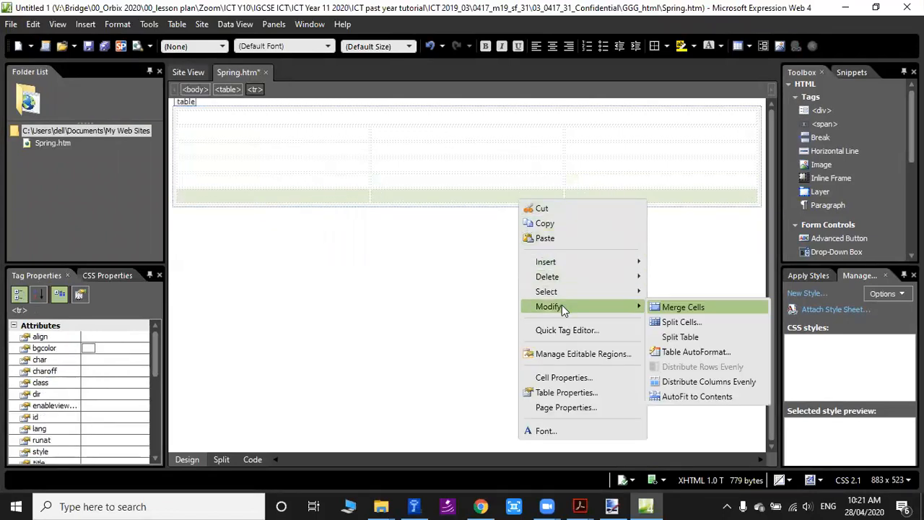
click(682, 308)
Merge the four cells in the third column between the first and last rows.
drag(638, 132, 628, 185)
right_click(627, 186)
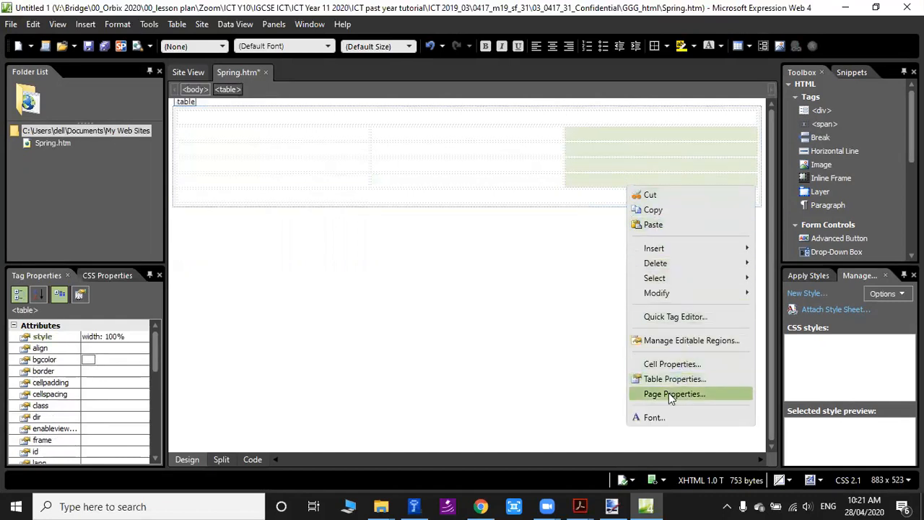
mouse_move(668, 293)
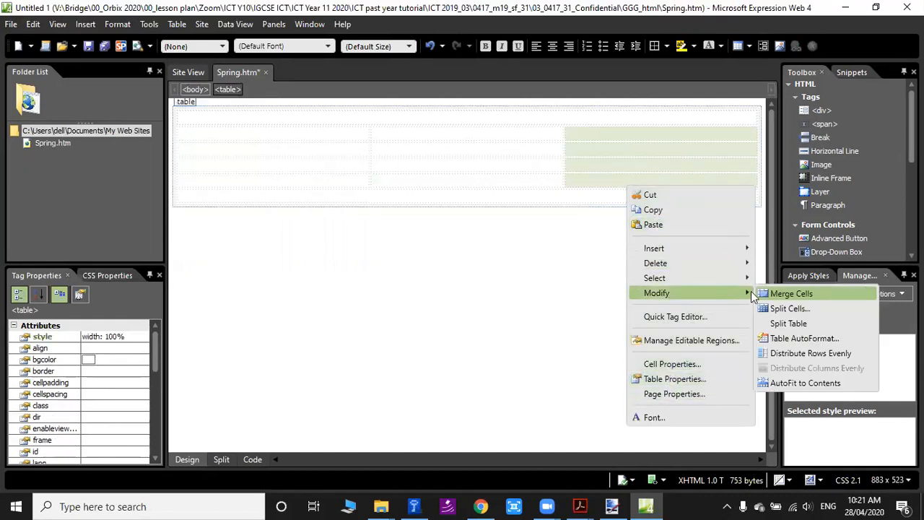
click(783, 293)
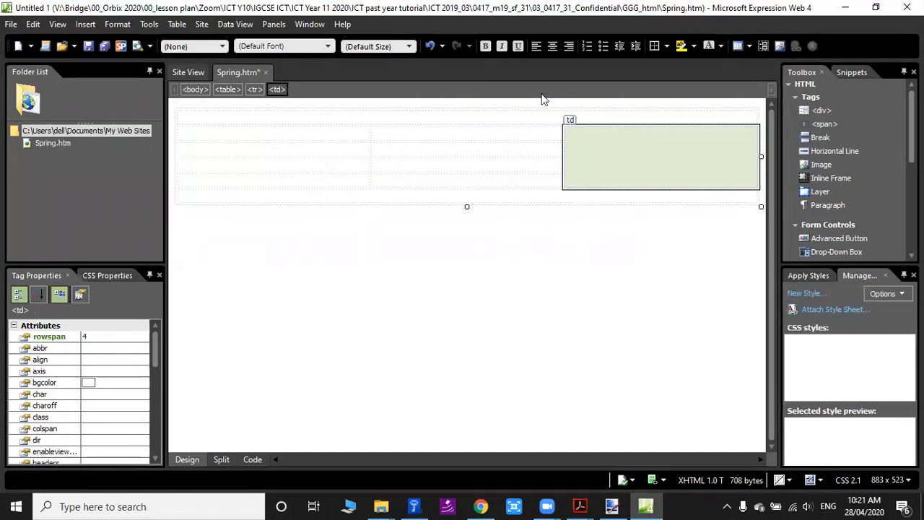
Place the window beside the question paper to compare the merged table with the question 6 plan, and maximize it again.
key(super+Right)
drag(441, 19, 542, 94)
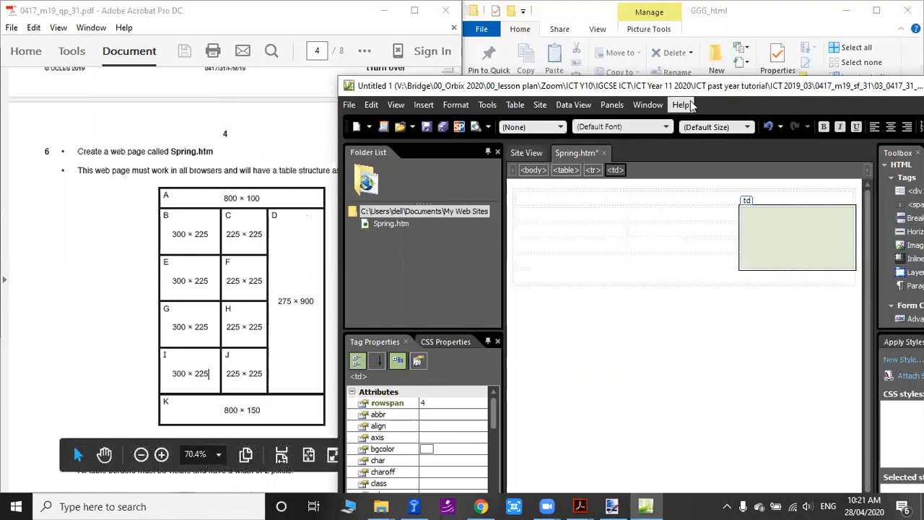
drag(711, 92, 704, 93)
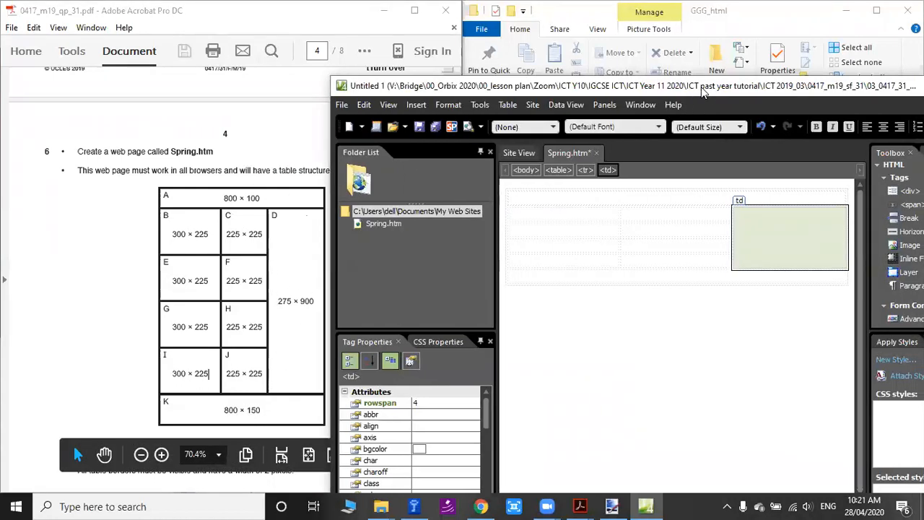
double_click(702, 88)
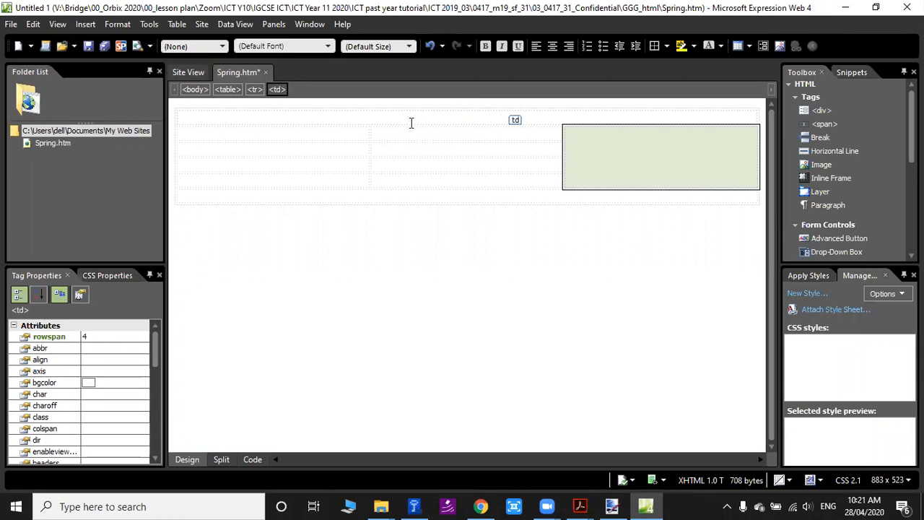
click(353, 116)
click(231, 103)
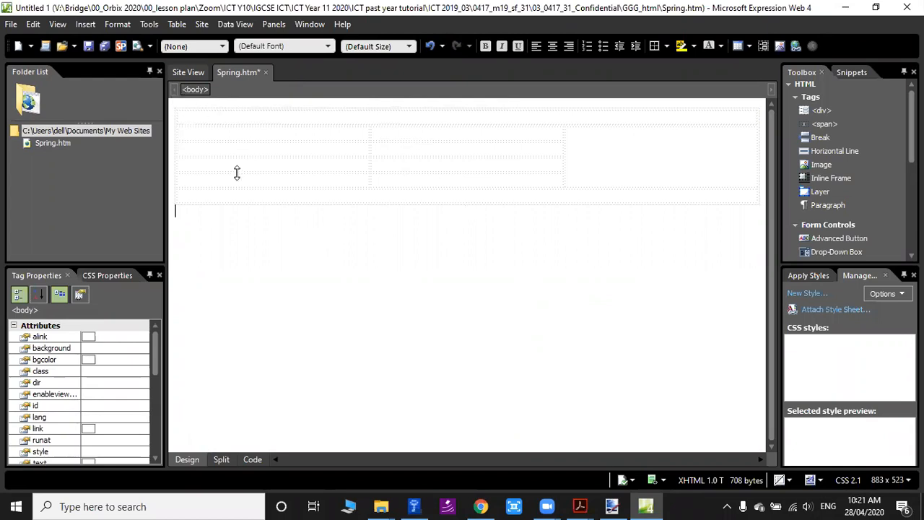
click(177, 106)
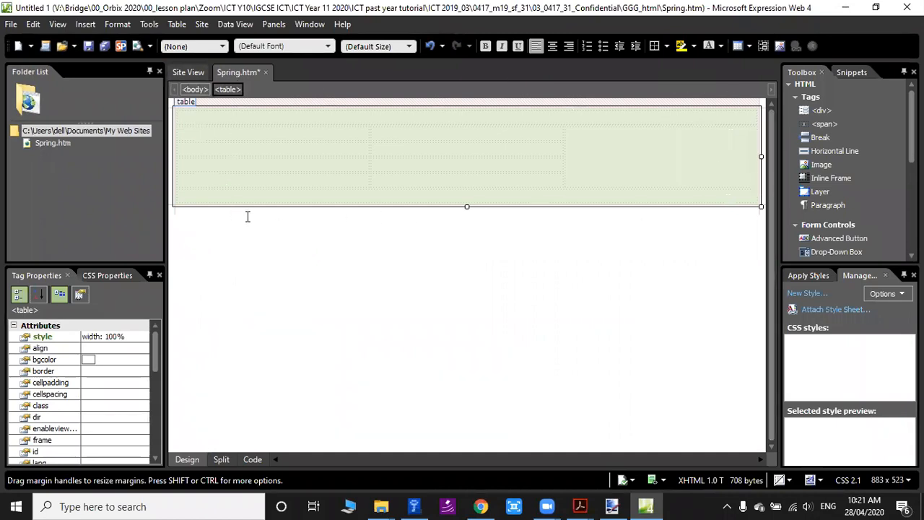
click(413, 309)
click(273, 137)
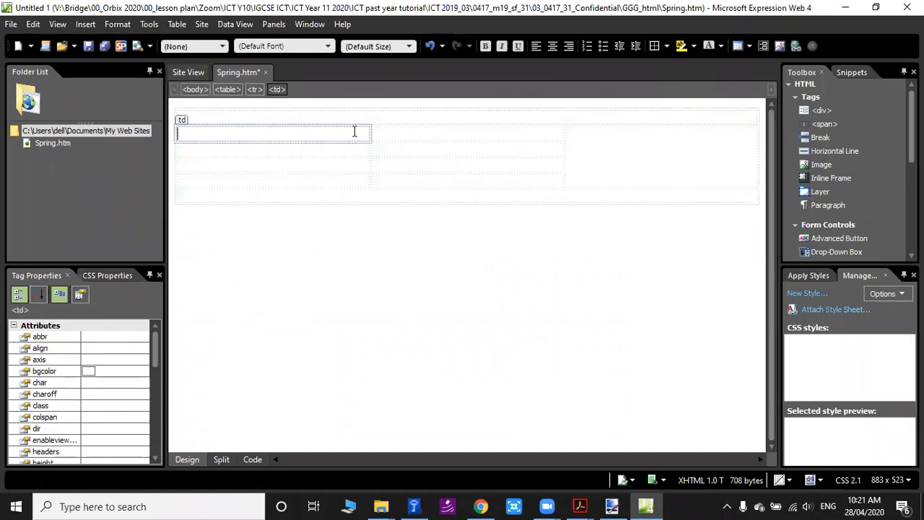
click(304, 149)
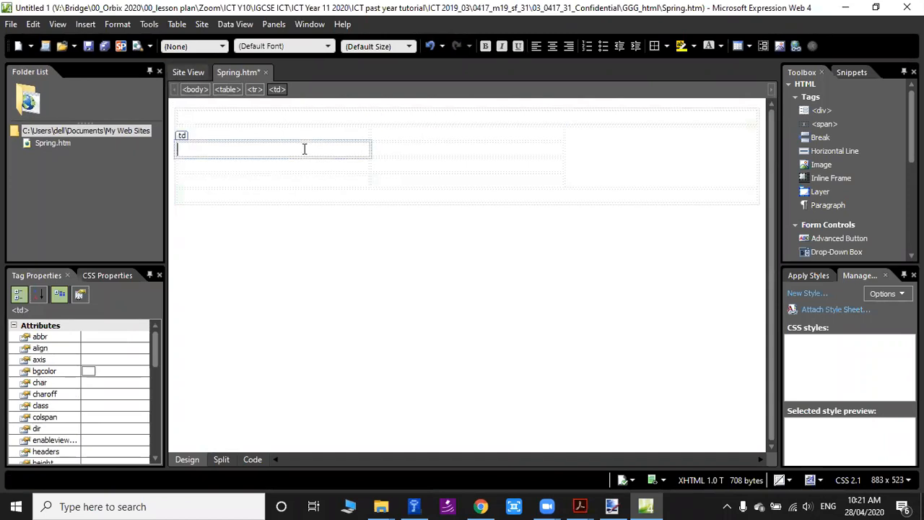
click(407, 149)
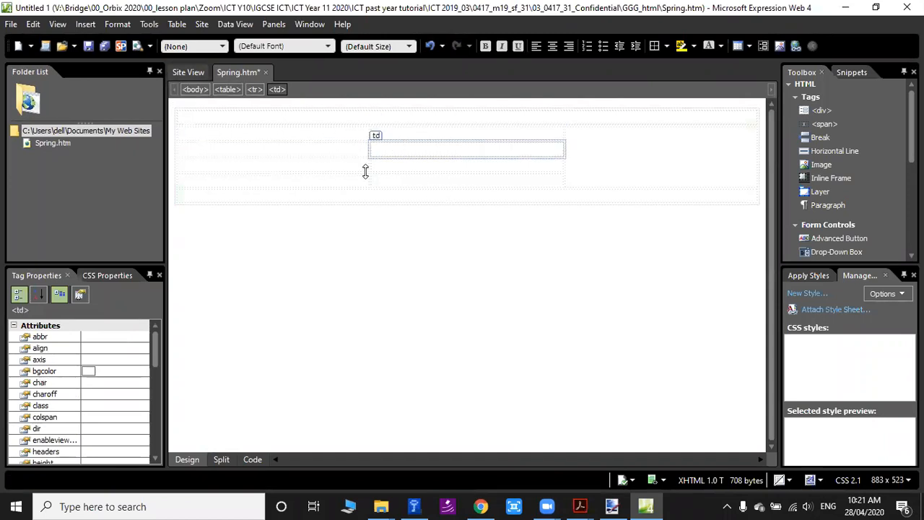
Review the cell properties of the first cell in the table's third row and close them without changes.
click(257, 151)
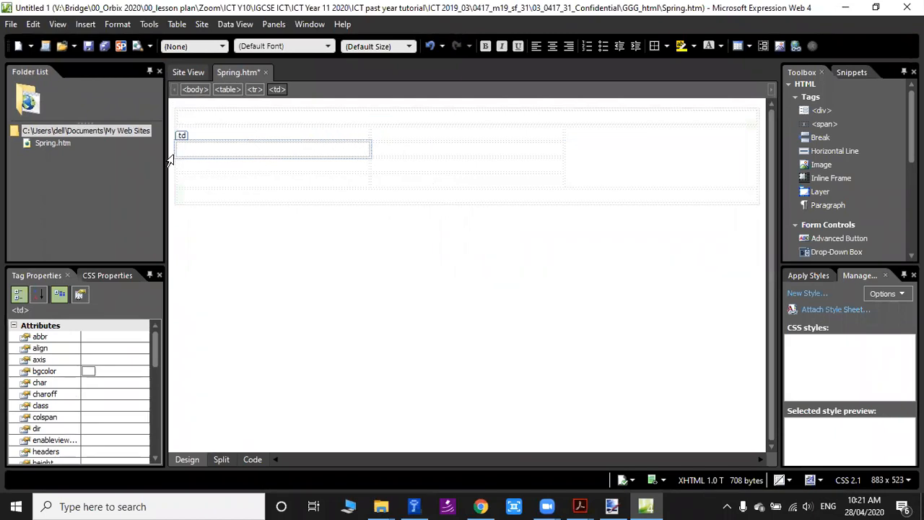
right_click(254, 152)
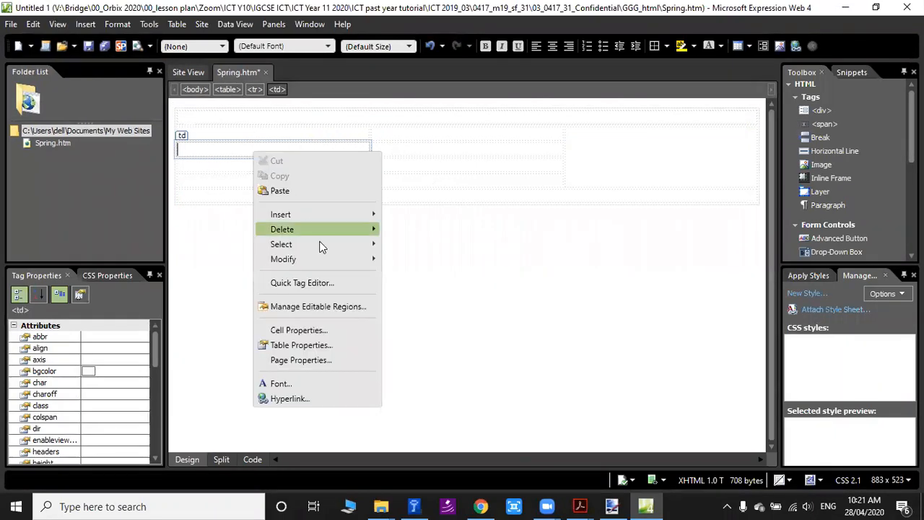
click(331, 328)
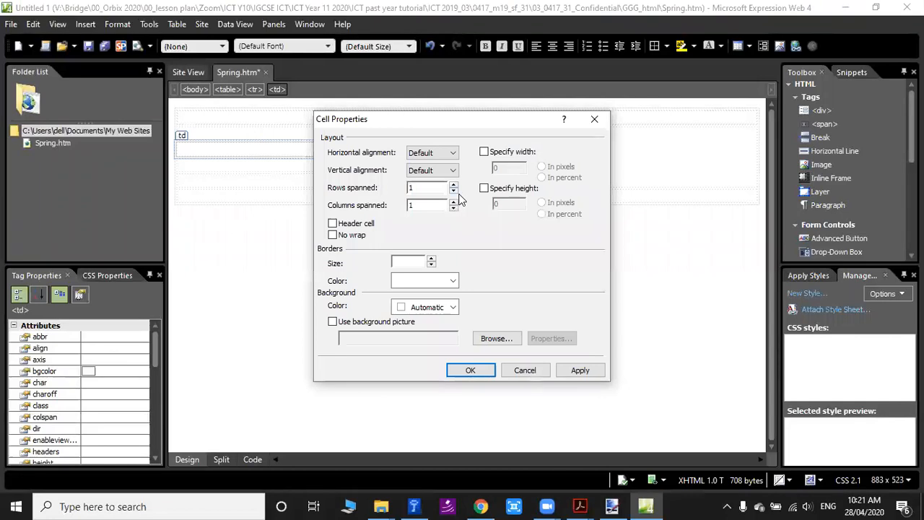
click(594, 120)
click(344, 204)
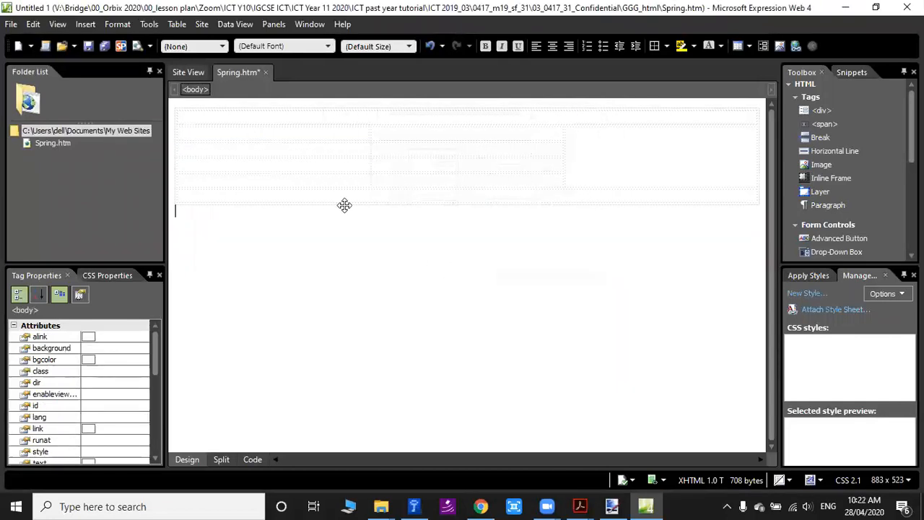
Review the whole table's properties without changing them, and restore the window to reveal the question 6 requirements.
click(180, 102)
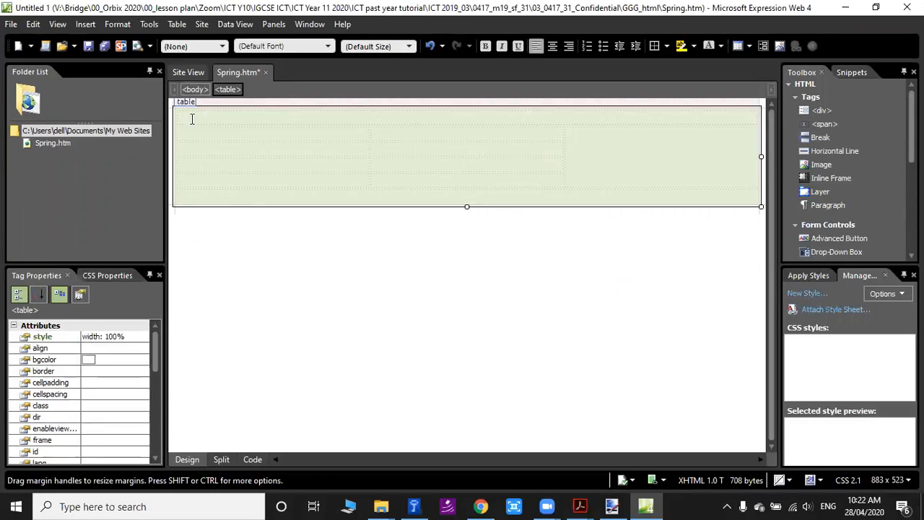
right_click(192, 119)
click(246, 268)
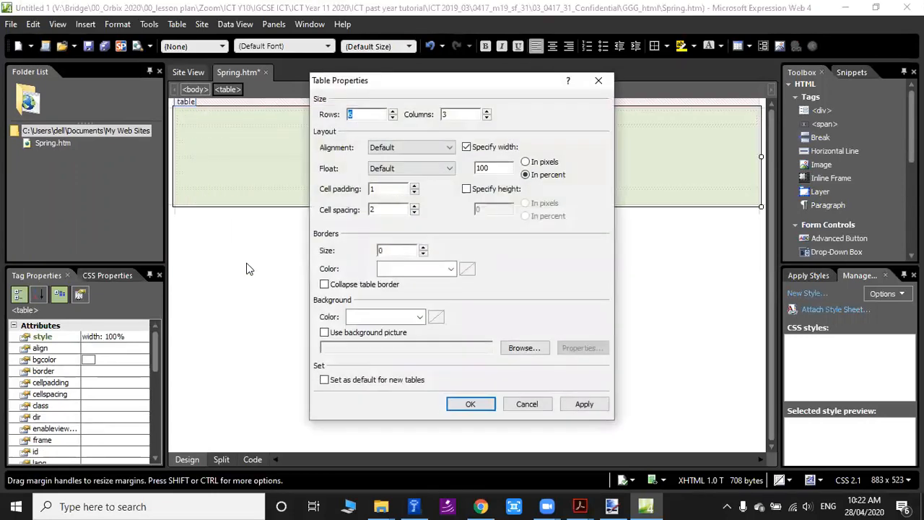
click(598, 80)
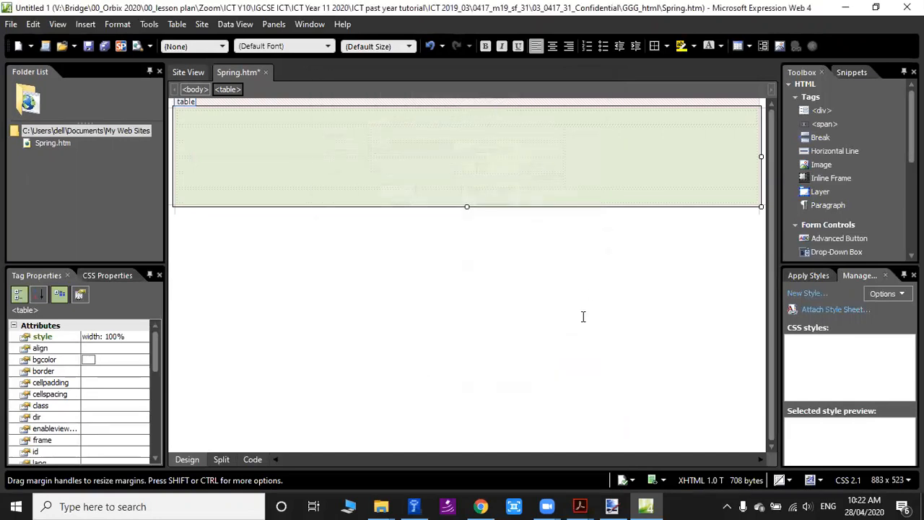
click(584, 316)
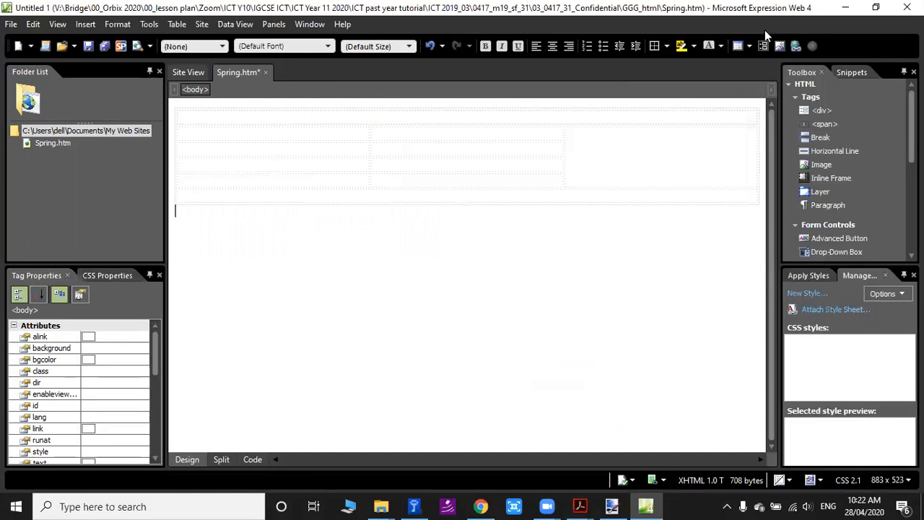
click(876, 7)
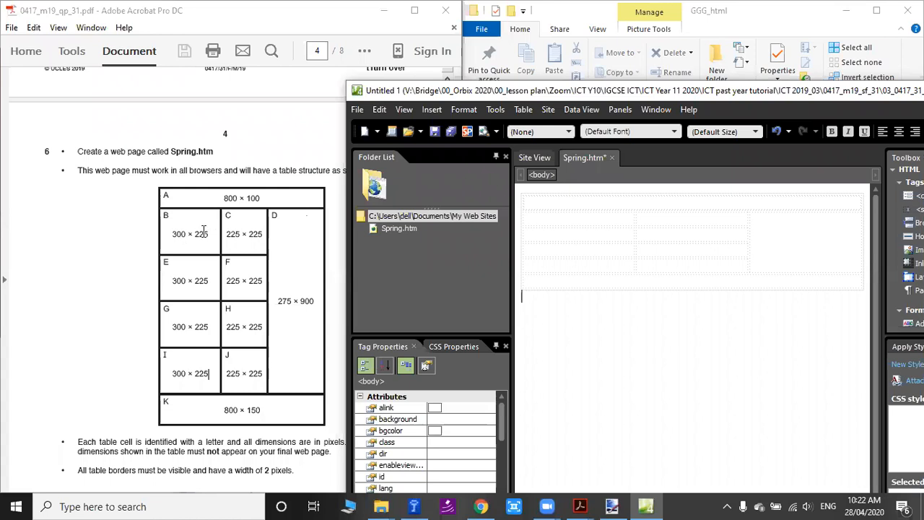
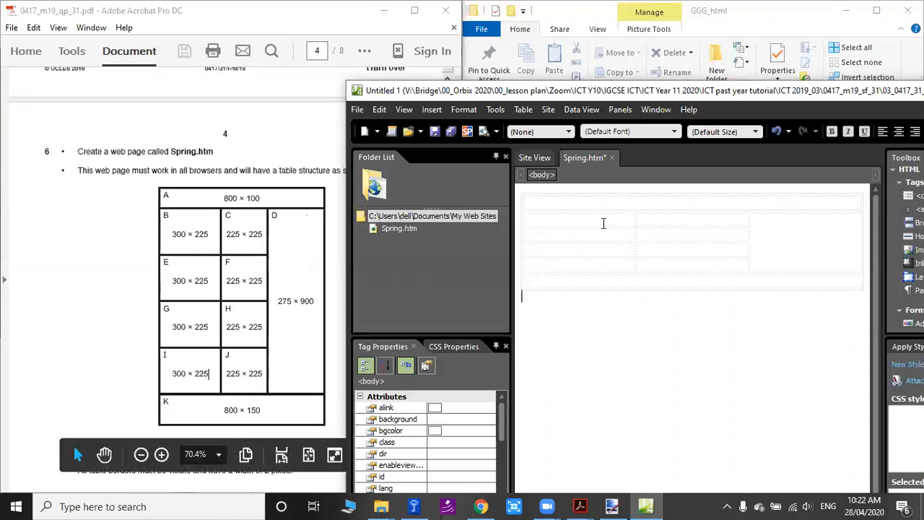
Set the four first-column cells between the full-width rows (B, E, G, I) to 300 pixels wide and 225 pixels high.
click(562, 217)
drag(562, 217, 571, 264)
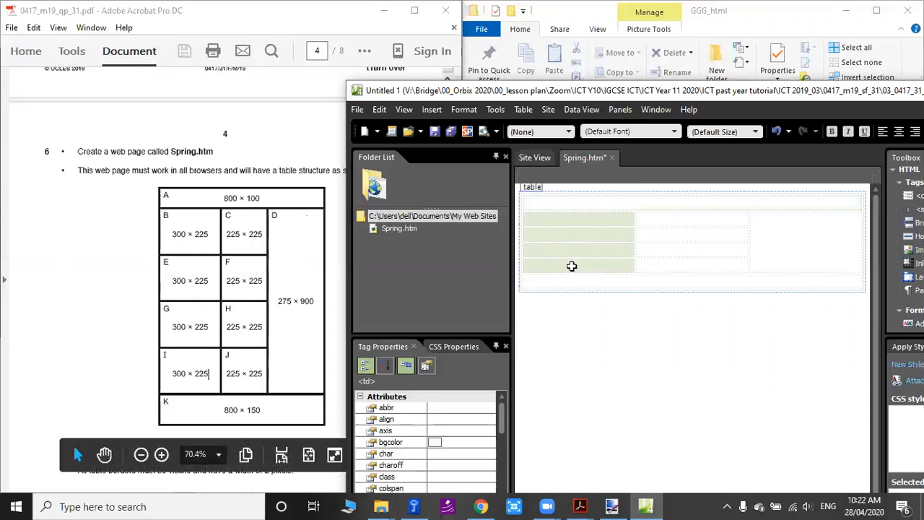
right_click(570, 250)
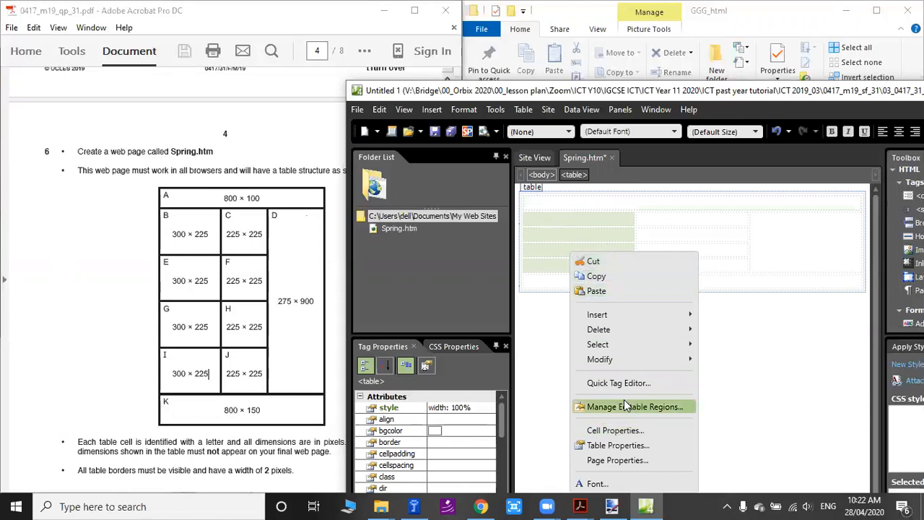
click(613, 432)
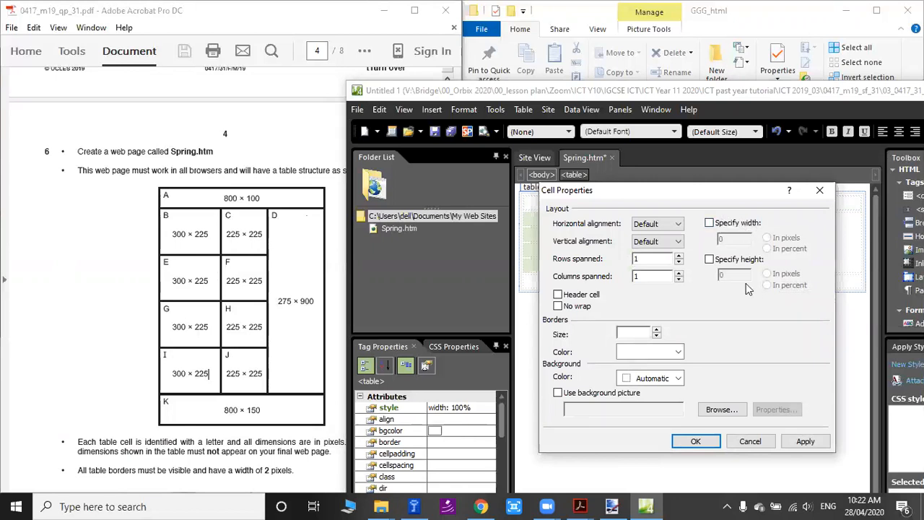
click(710, 224)
click(709, 258)
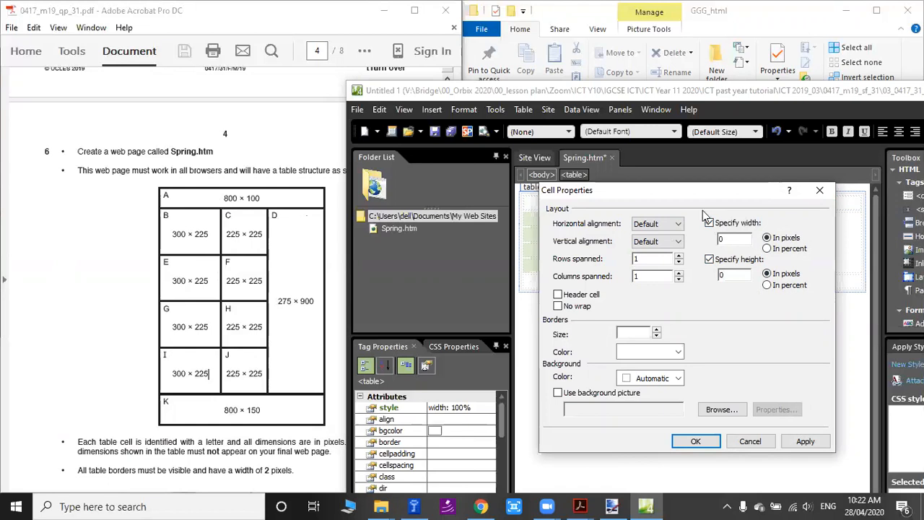
drag(742, 238, 614, 242)
text(300)
drag(721, 275, 683, 277)
text(225)
click(695, 441)
Set the full-width first-row cell (A) to 800 pixels wide and 100 pixels high, and maximize the web editor window.
scroll(645, 293, down, 1)
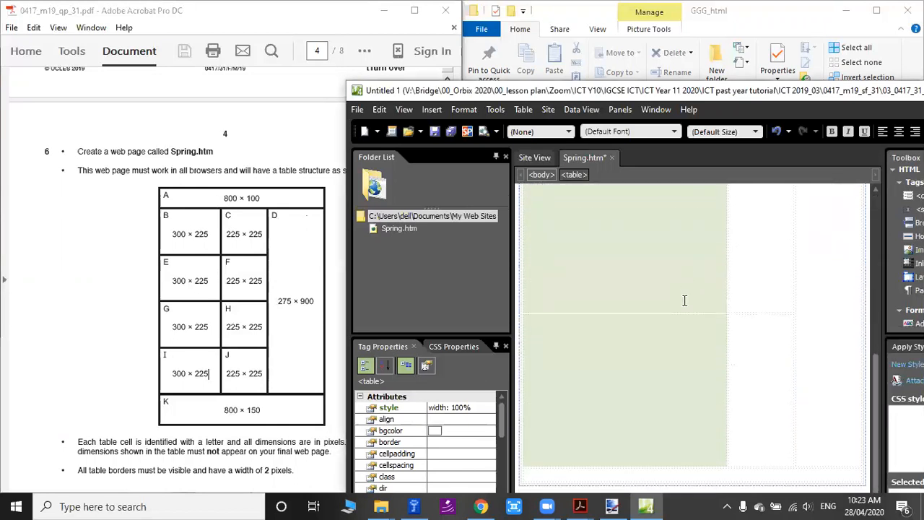
scroll(647, 271, up, 1)
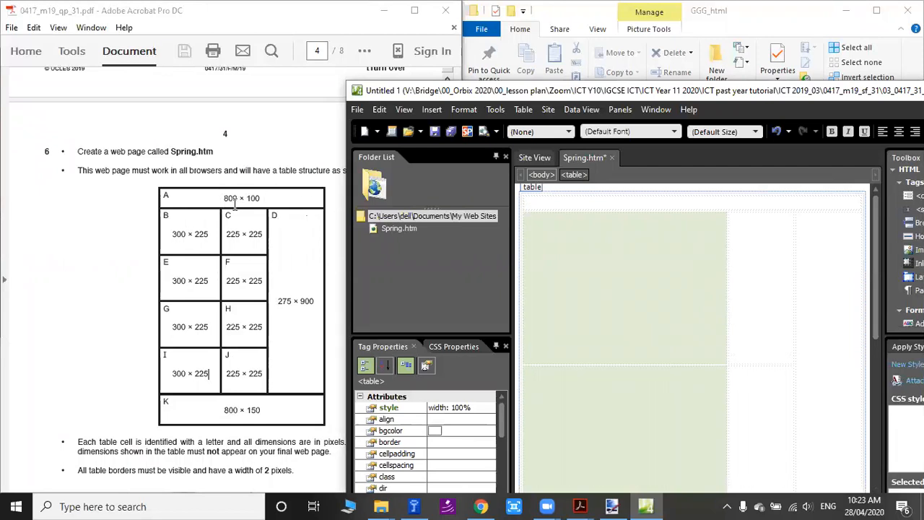
click(590, 202)
right_click(567, 197)
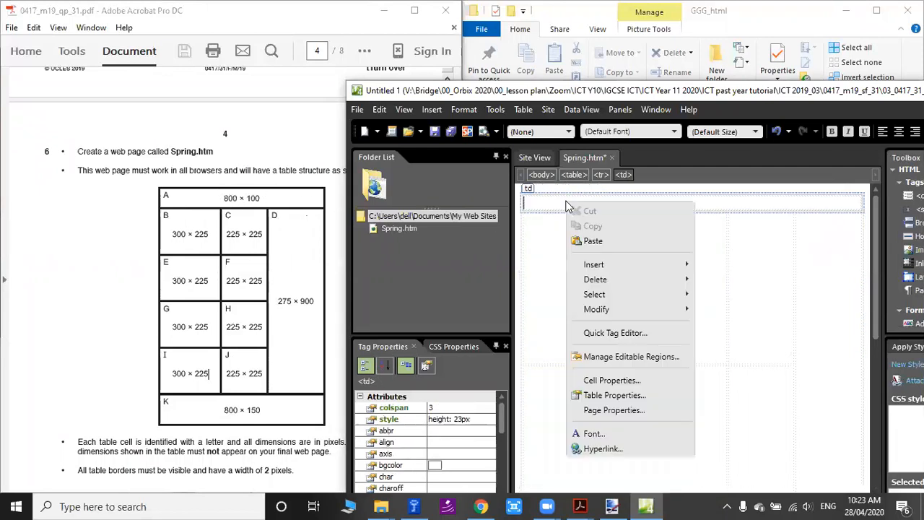
click(609, 380)
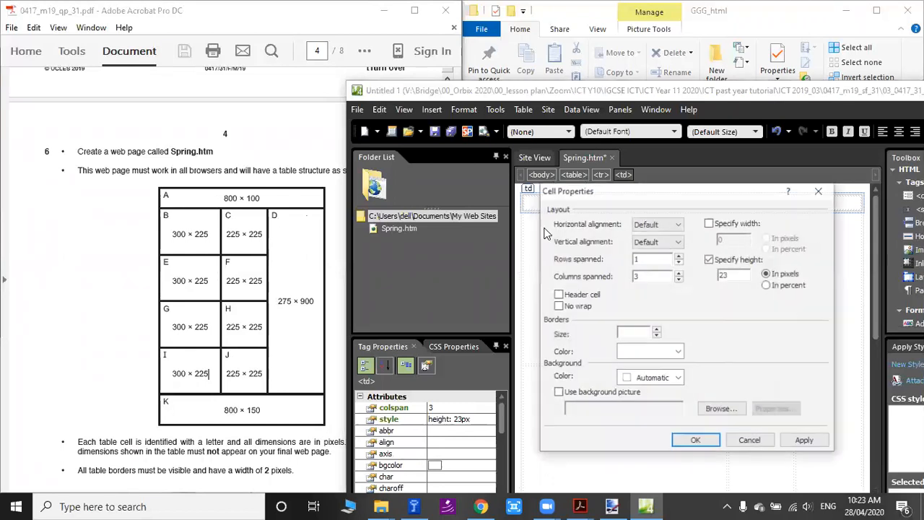
click(709, 222)
drag(737, 239, 598, 247)
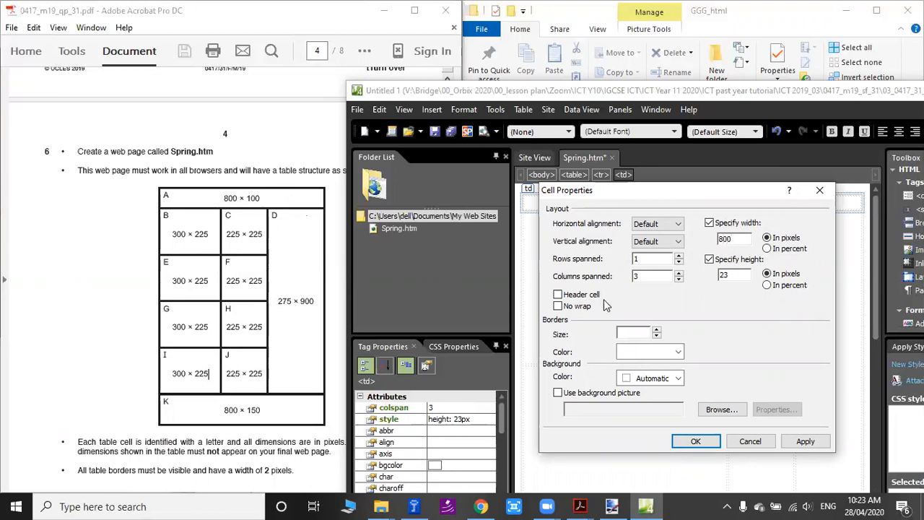
drag(734, 272, 606, 284)
text(10)
click(698, 440)
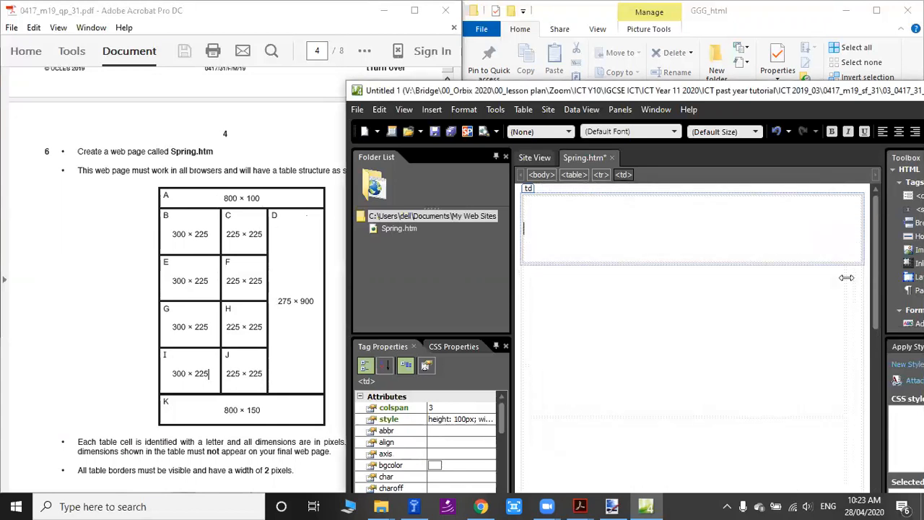
double_click(751, 95)
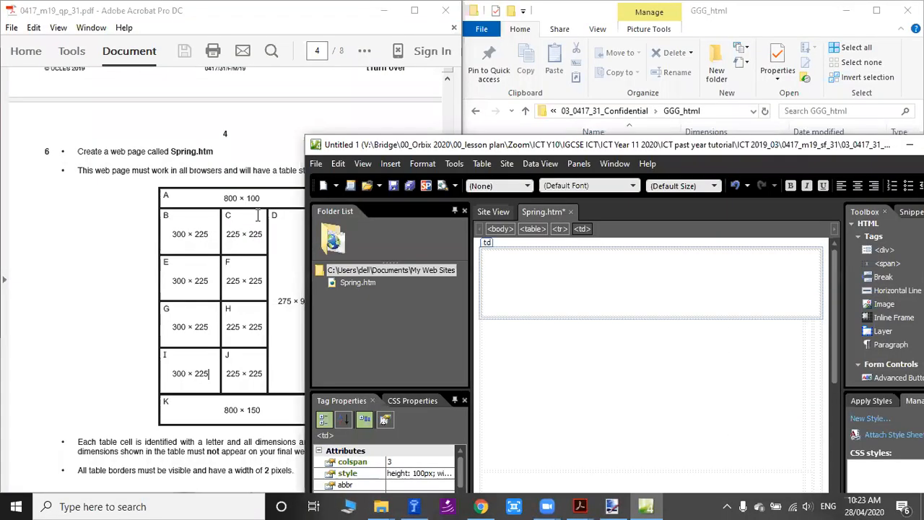
double_click(719, 145)
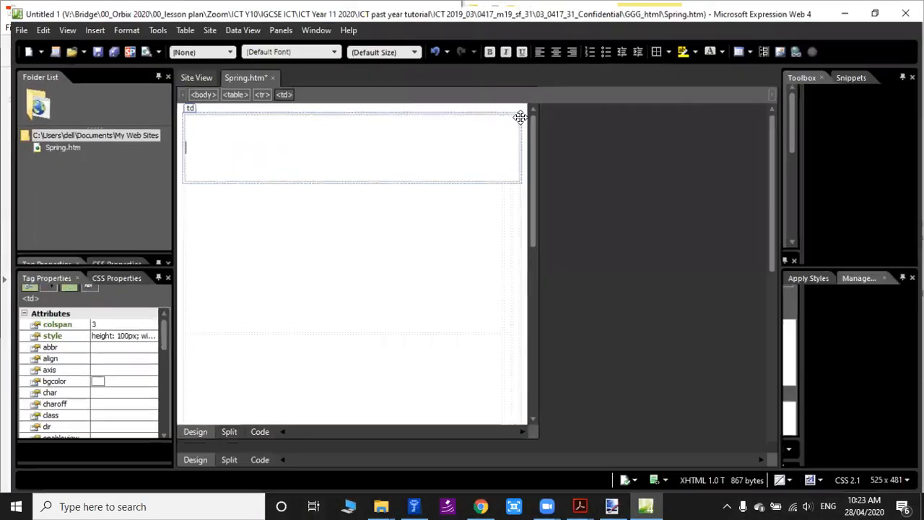
Set the four second-column cells (C, F, H, J) to 225 pixels wide and 225 pixels high.
drag(705, 198, 714, 437)
scroll(710, 347, down, 2)
scroll(712, 350, down, 2)
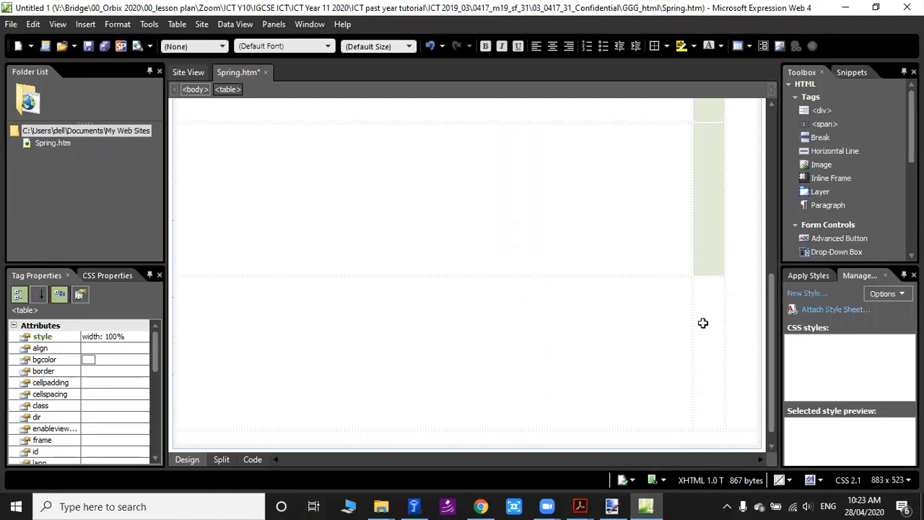
scroll(711, 318, up, 1)
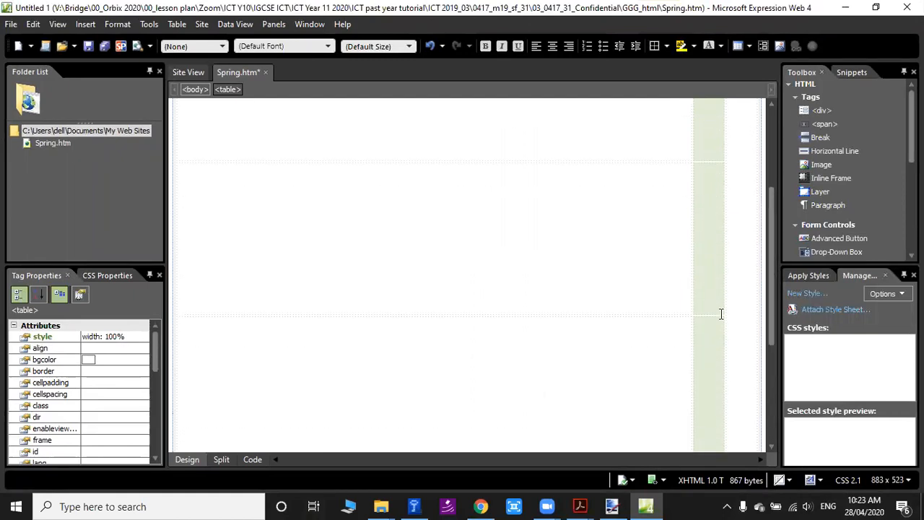
right_click(713, 247)
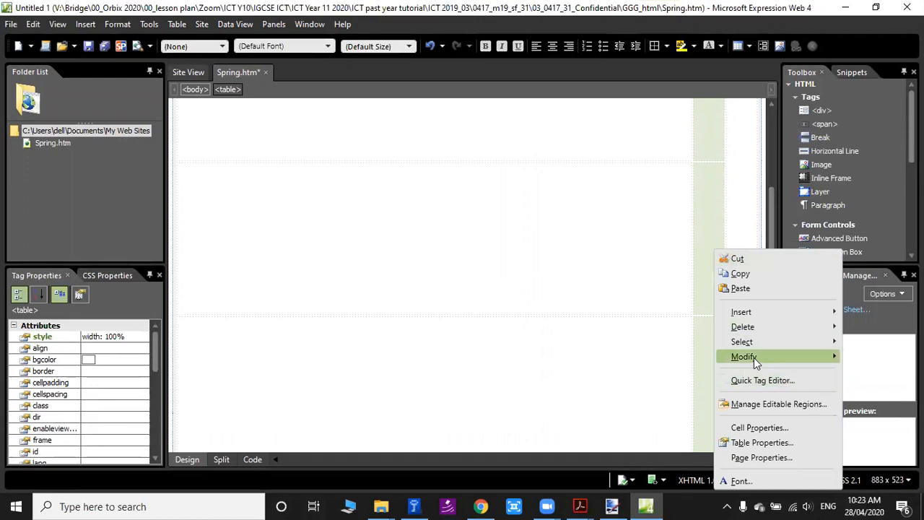
mouse_move(754, 357)
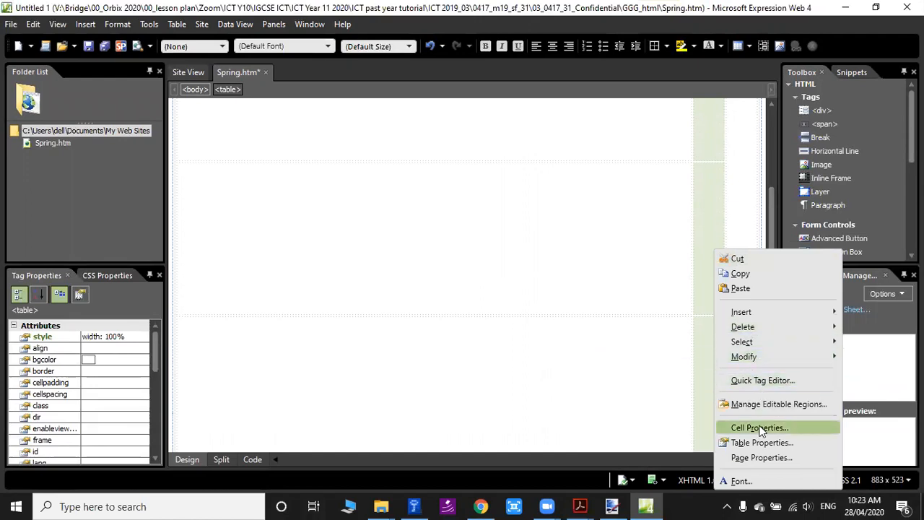
click(762, 427)
click(484, 151)
text(22)
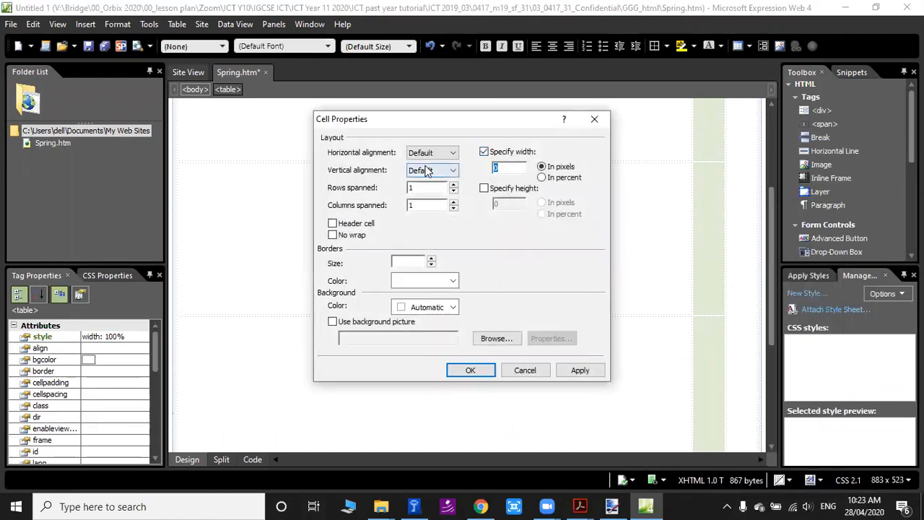
text(5)
click(484, 188)
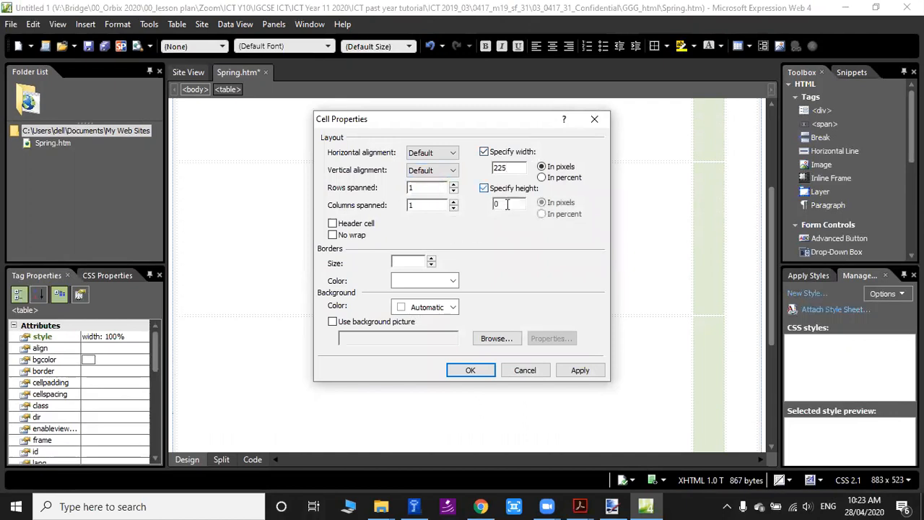
text(225)
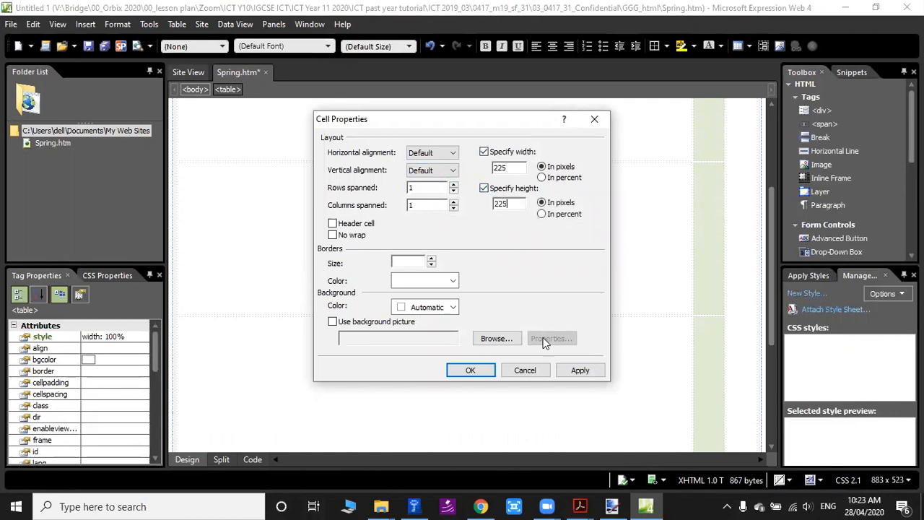
click(470, 370)
Set the merged third-column cell (D) to 275 pixels wide and 900 pixels high.
scroll(580, 291, up, 3)
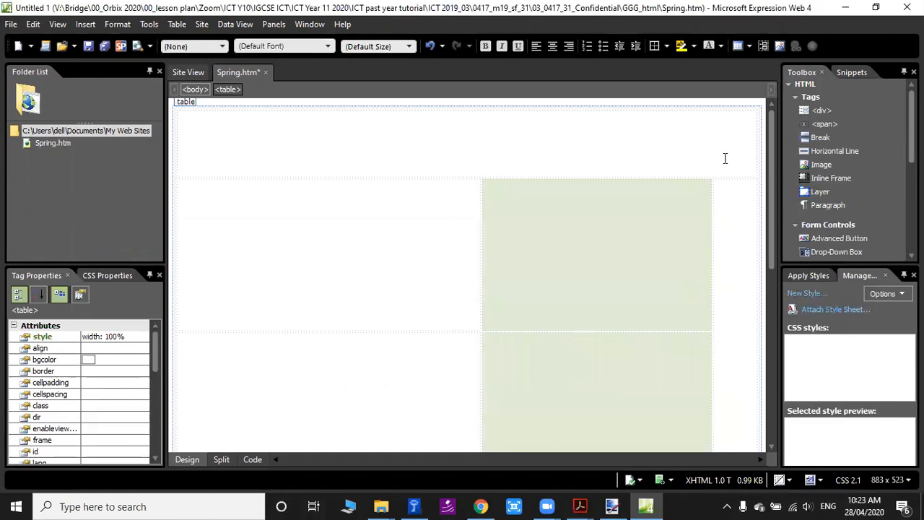
click(730, 220)
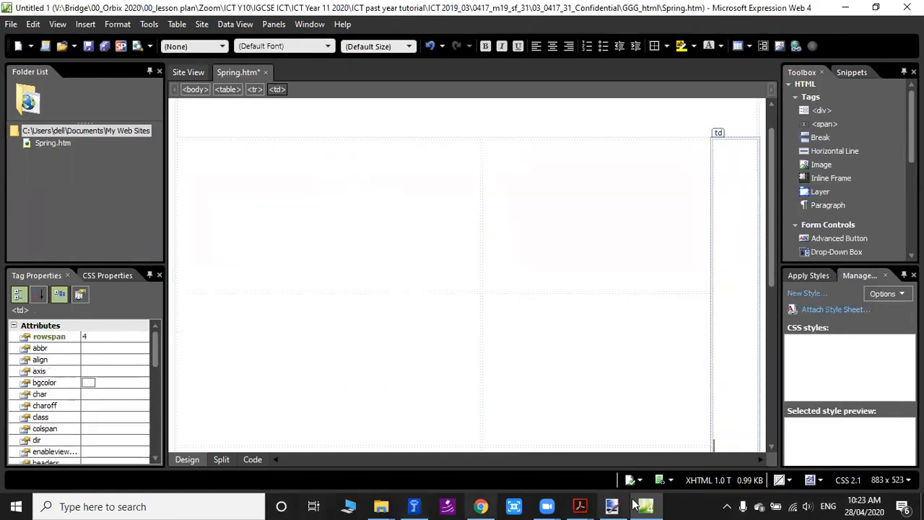
mouse_move(580, 506)
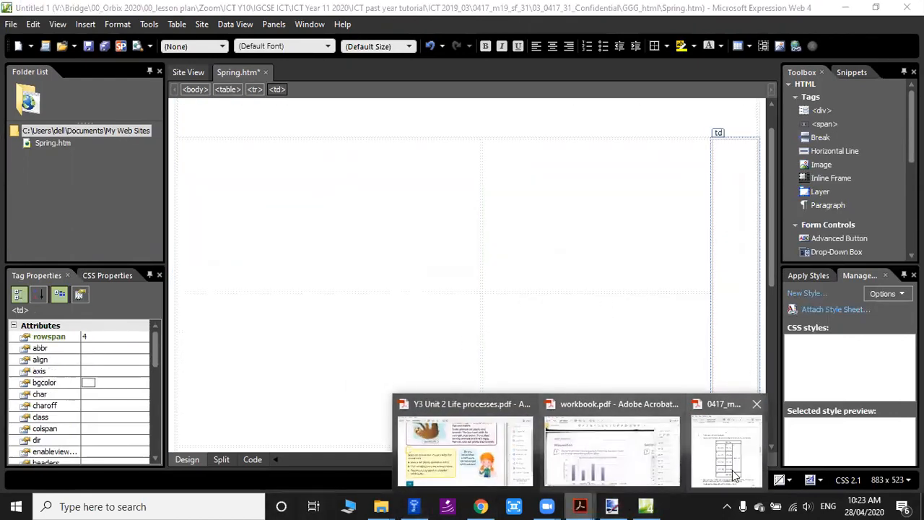
mouse_move(735, 477)
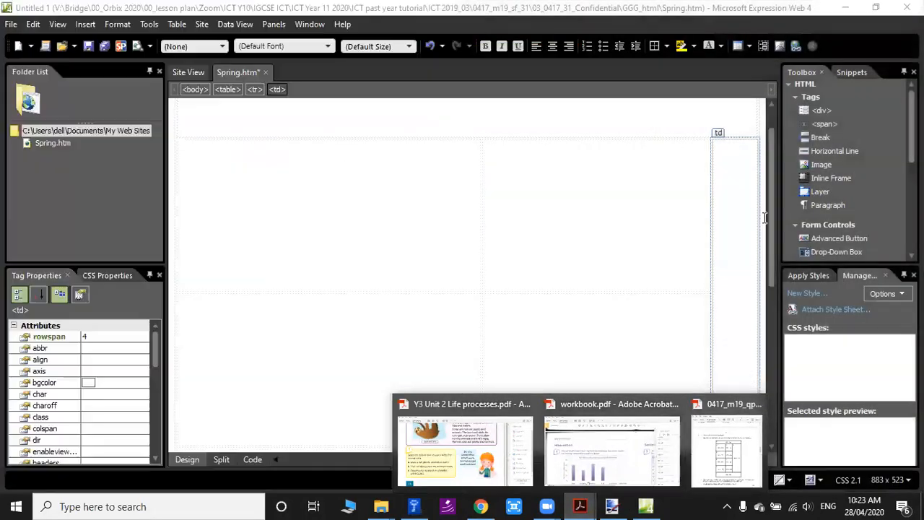
right_click(730, 219)
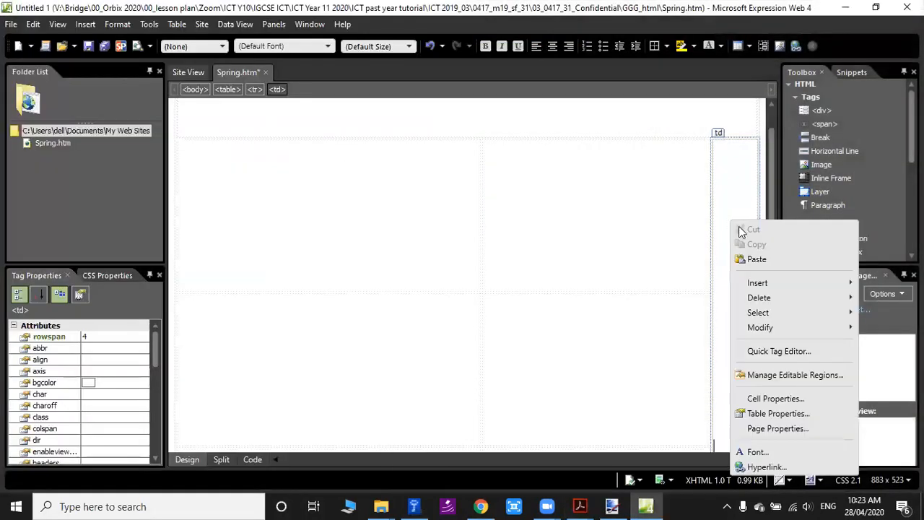
click(775, 397)
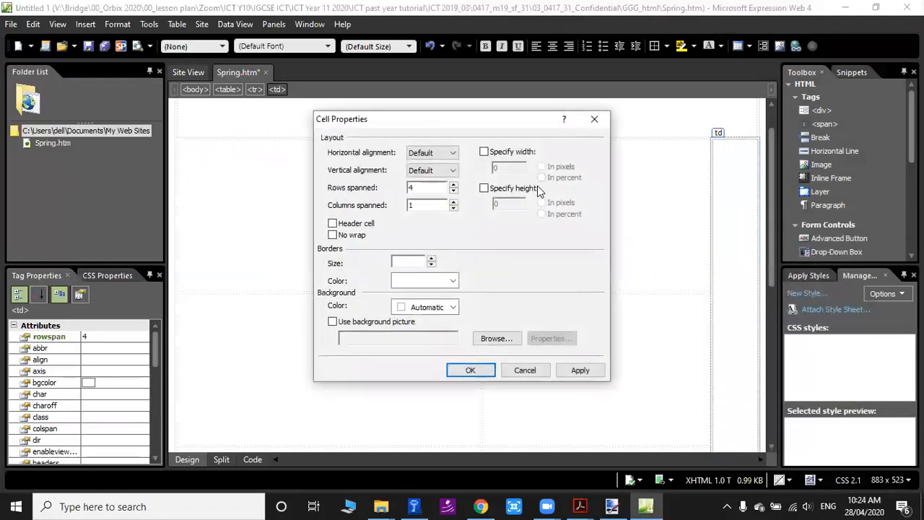
mouse_move(580, 504)
mouse_move(701, 457)
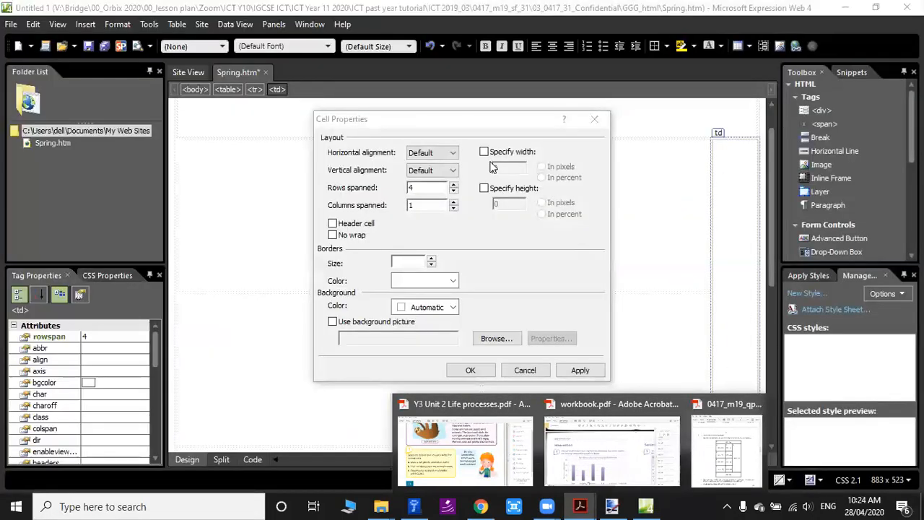
drag(510, 171, 455, 173)
text(27)
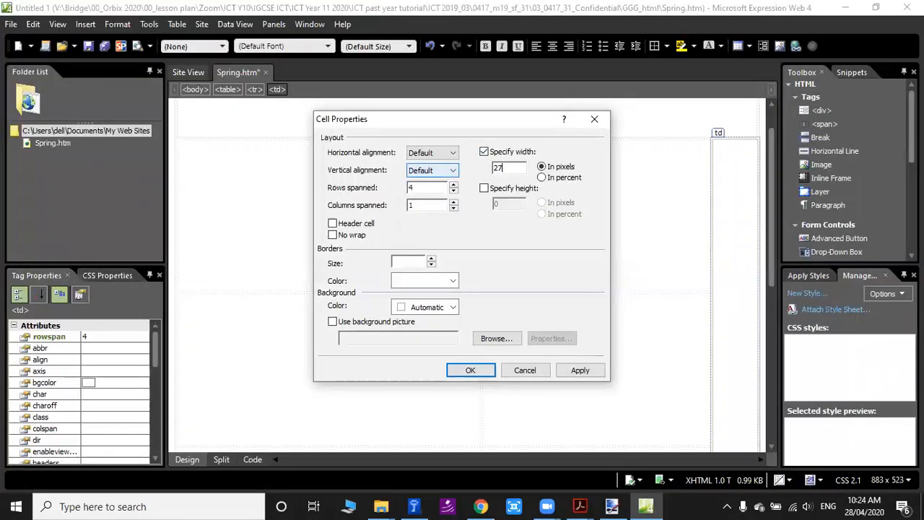
click(484, 188)
double_click(496, 203)
text(900)
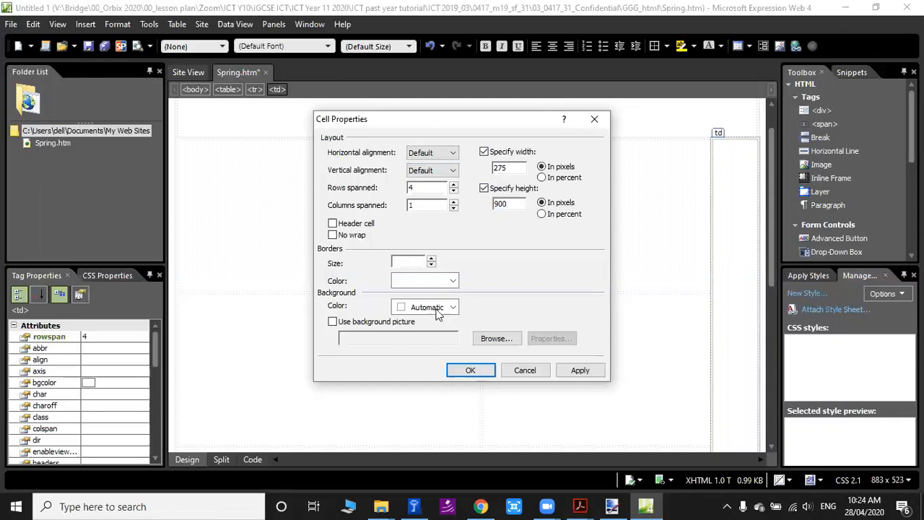
click(470, 370)
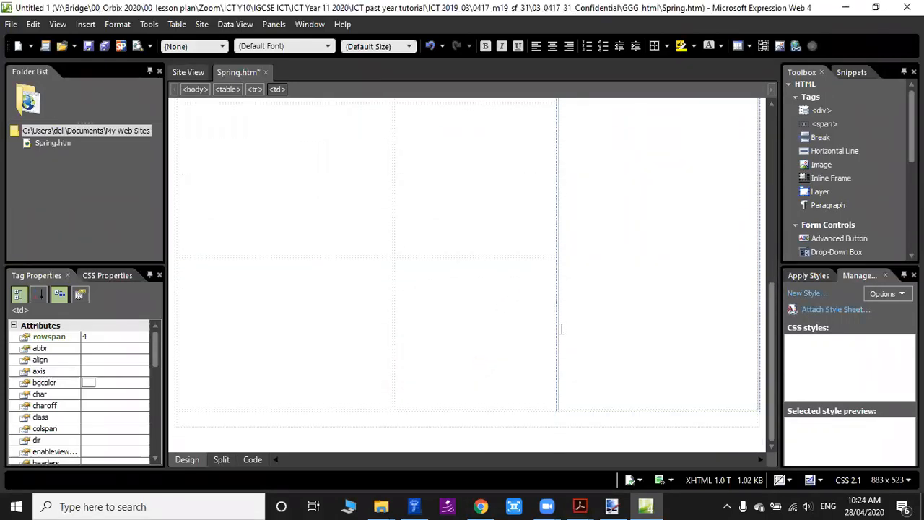
Check cell K's dimensions in the question paper and set the full-width last-row cell's width to 800 pixels.
click(240, 423)
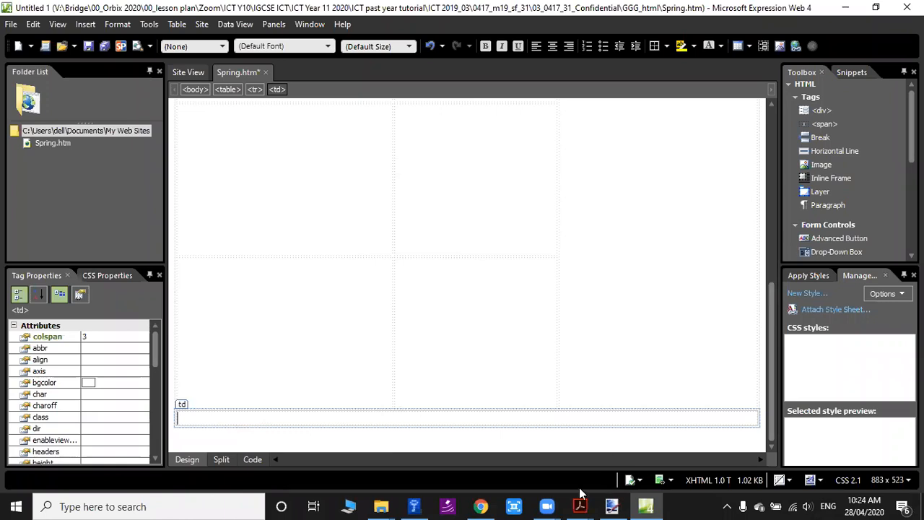
mouse_move(580, 501)
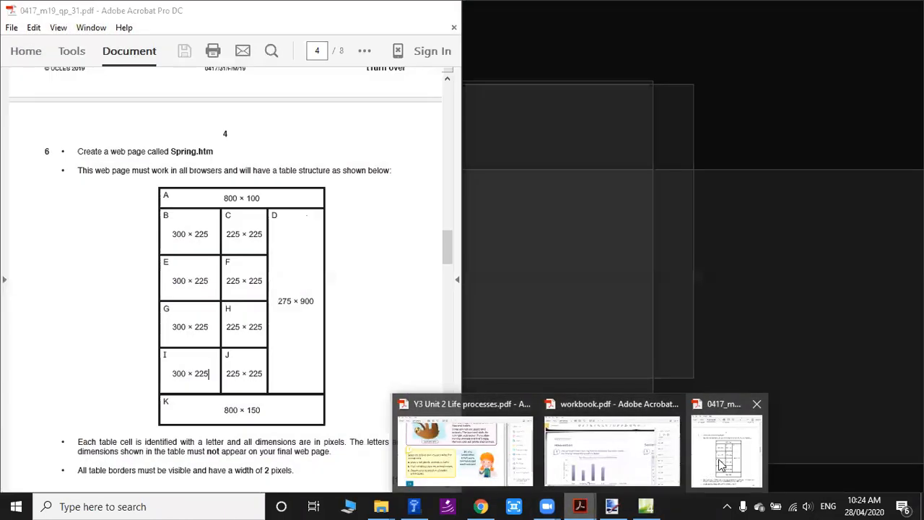
click(721, 464)
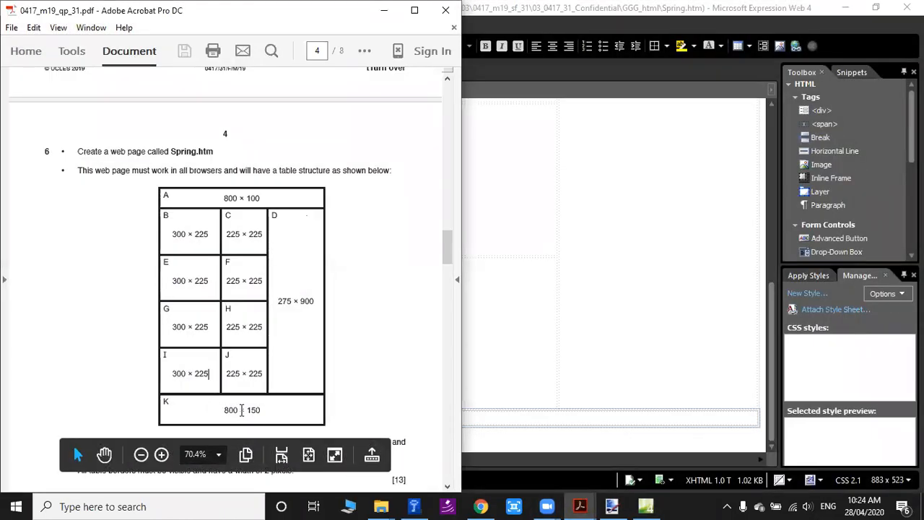
click(646, 506)
right_click(387, 424)
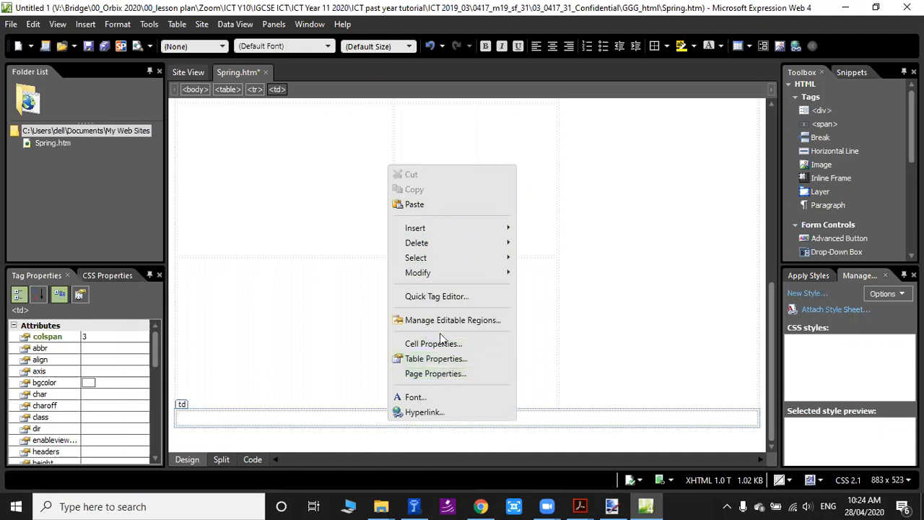
click(416, 344)
click(484, 152)
text(800)
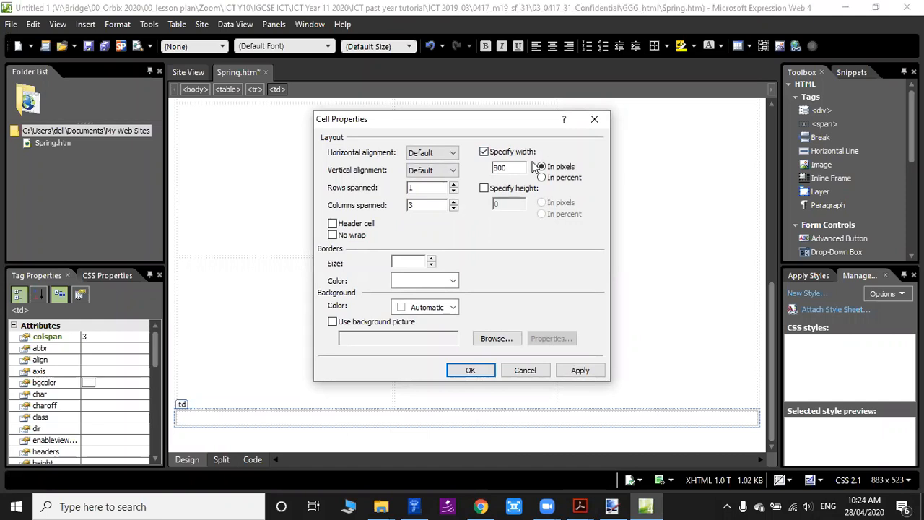
Set the full-width last-row cell (K) to 150 pixels high and apply the cell properties.
click(484, 188)
double_click(505, 204)
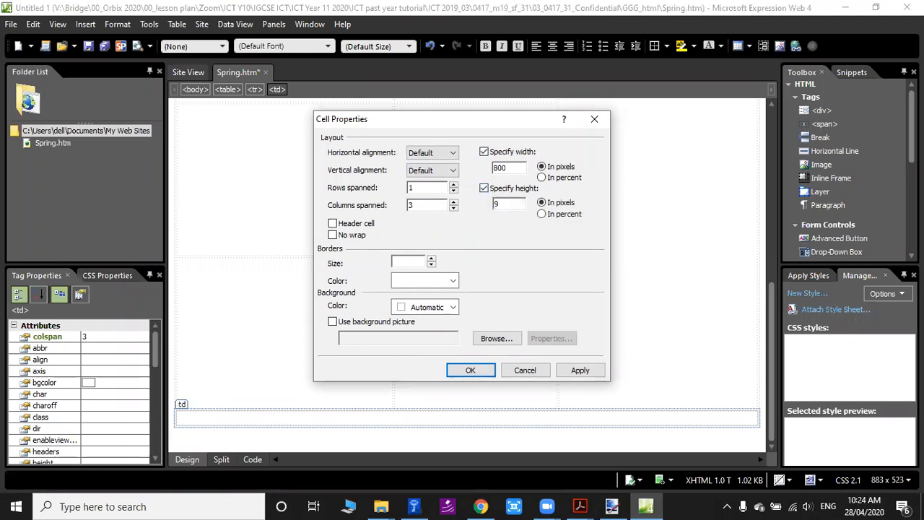
mouse_move(580, 507)
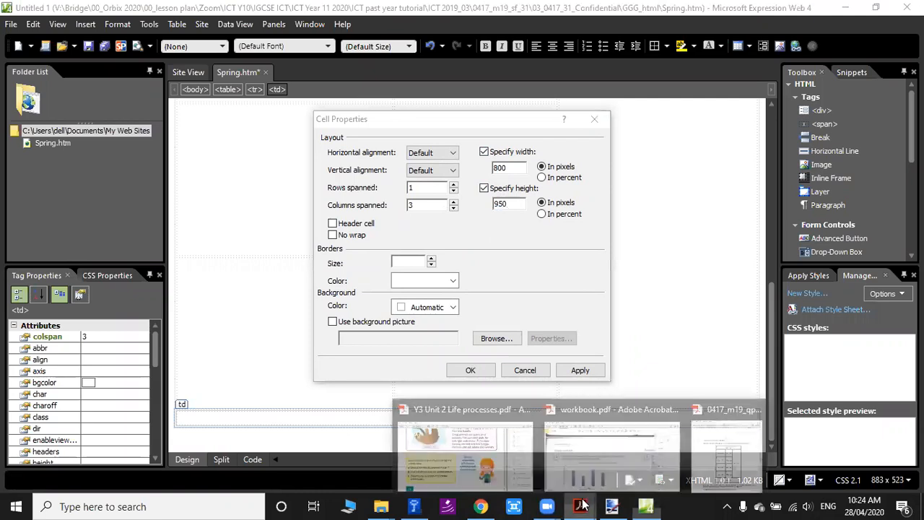
mouse_move(728, 448)
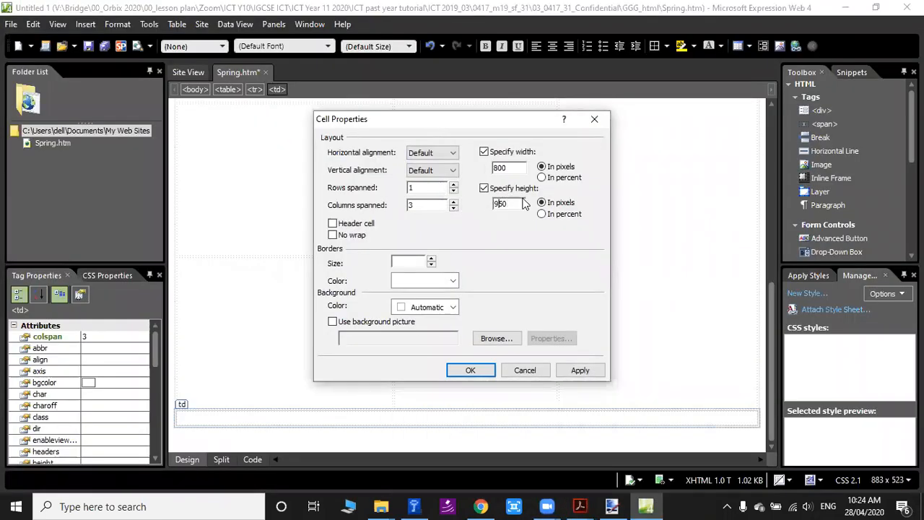
key(Delete)
key(Delete)
text(100)
click(471, 371)
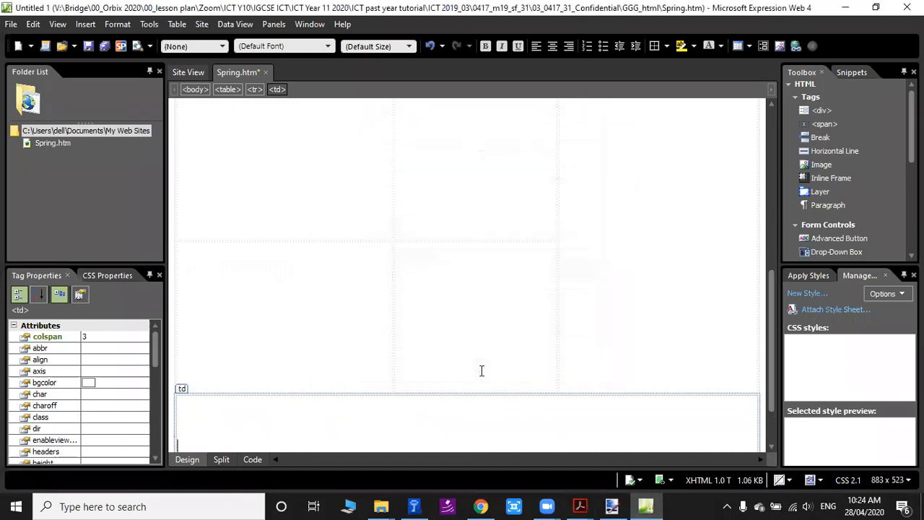
Review question 6's table structure and remaining requirements in the question paper, and return to the web editor.
scroll(592, 354, up, 5)
scroll(379, 316, down, 5)
click(611, 506)
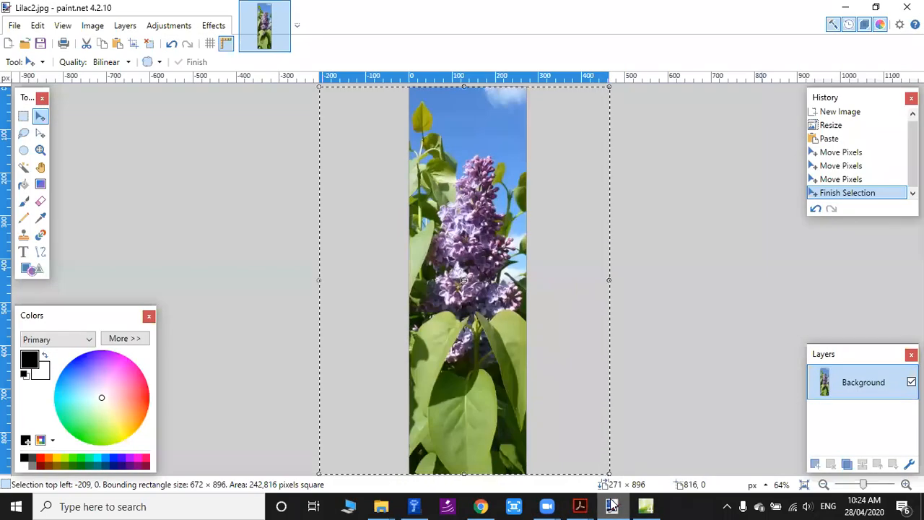
mouse_move(580, 506)
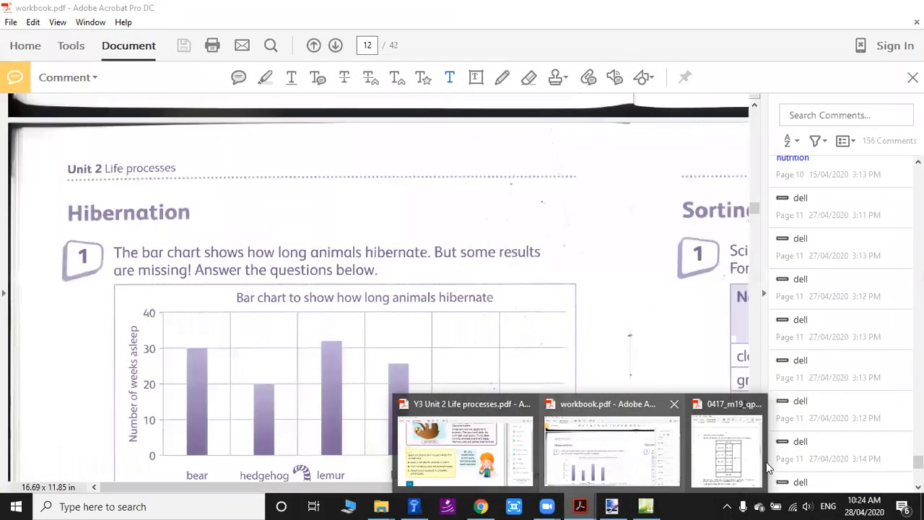
click(741, 466)
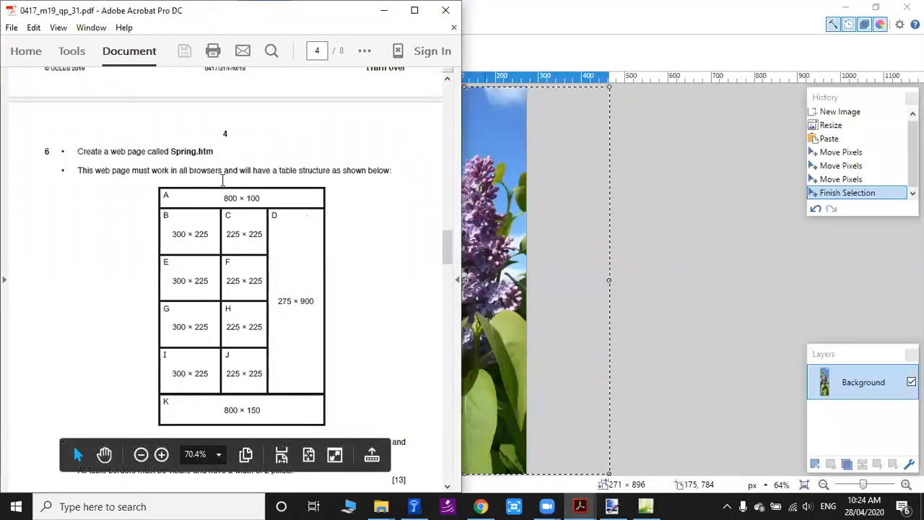
scroll(408, 236, down, 2)
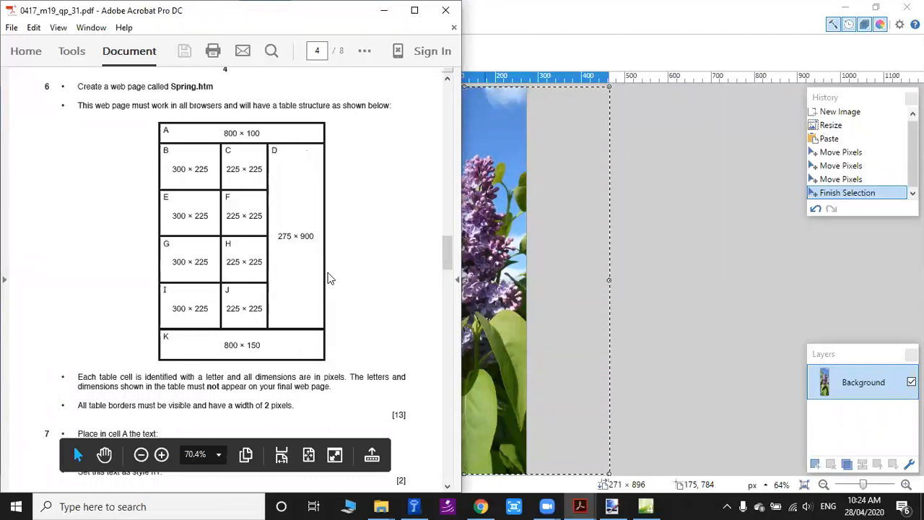
click(646, 506)
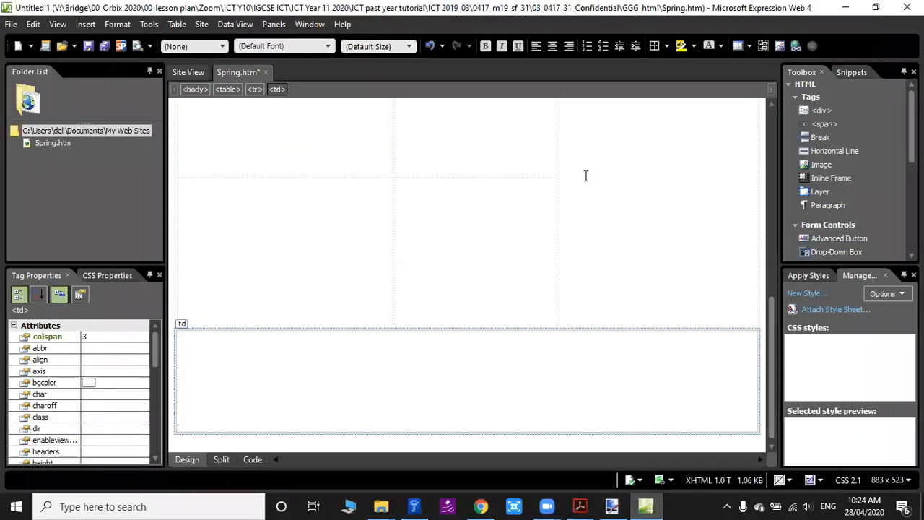
Minimize the web and image editor windows and examine which unit question 6 requires for the cell dimensions.
click(176, 24)
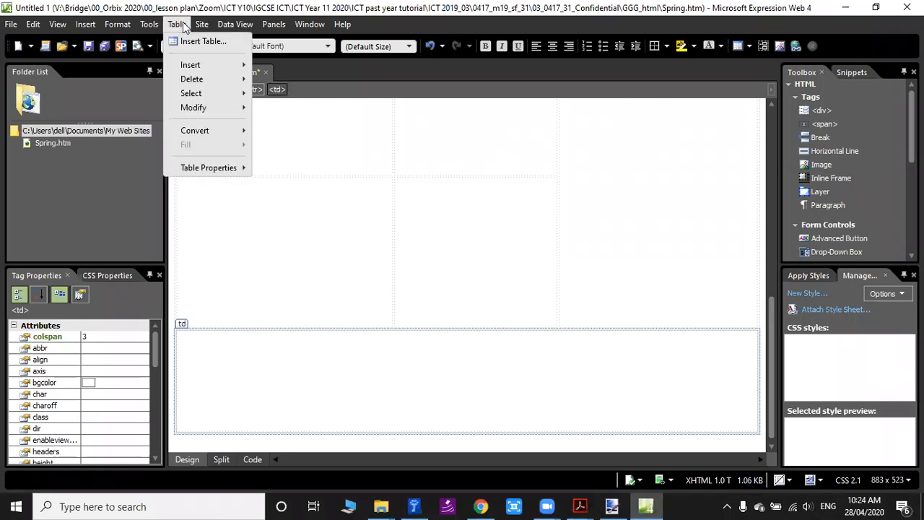
right_click(324, 248)
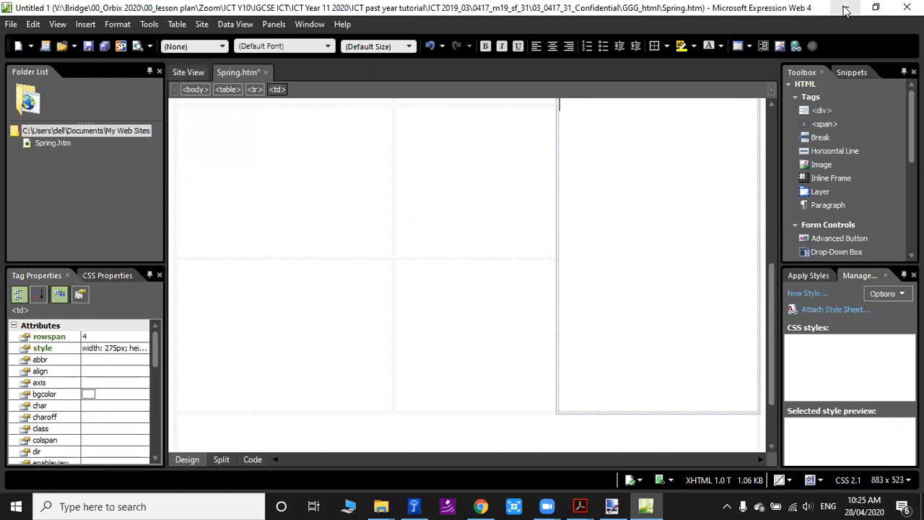
click(611, 506)
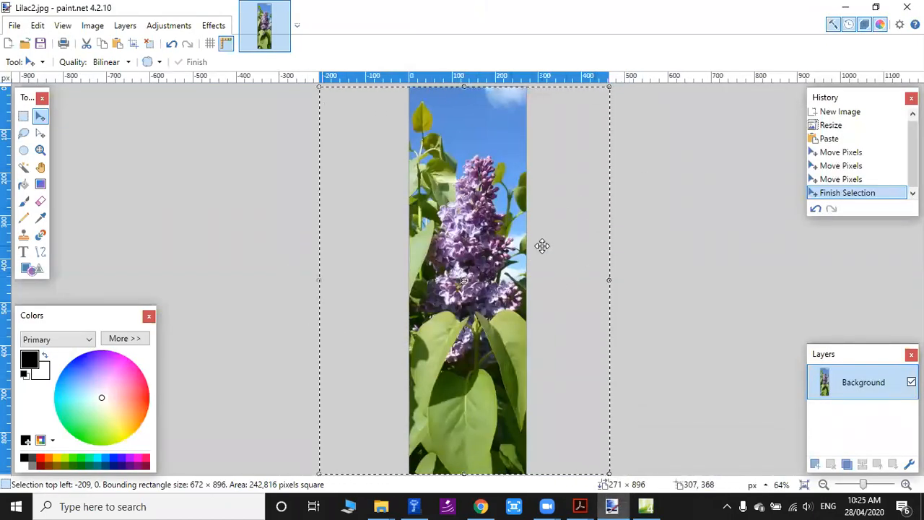
click(841, 7)
click(841, 7)
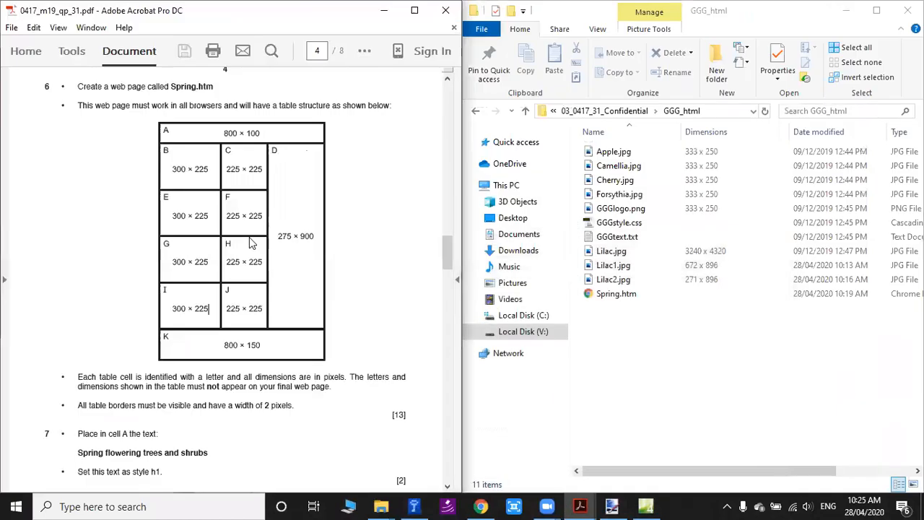
scroll(134, 334, down, 2)
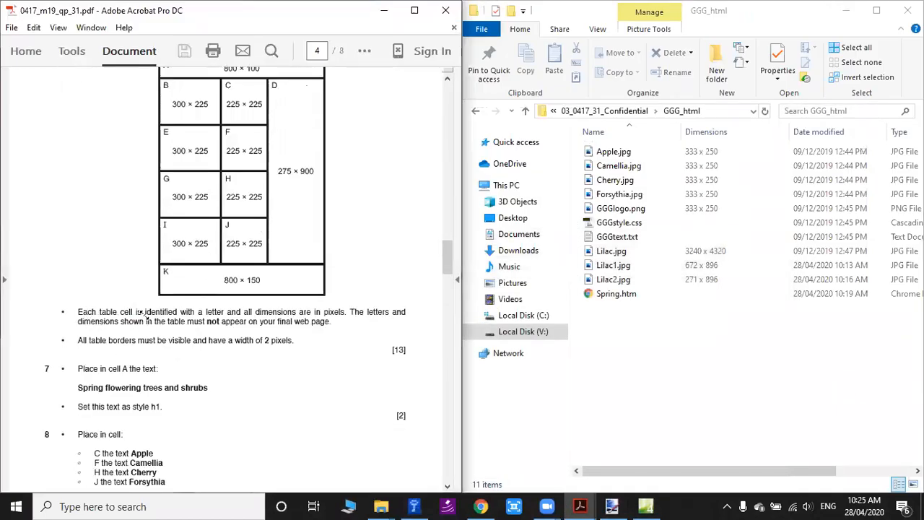
drag(208, 312, 345, 310)
click(395, 312)
Open the cell properties of a first-column cell in Spring.htm to check the units of its width and height.
click(646, 506)
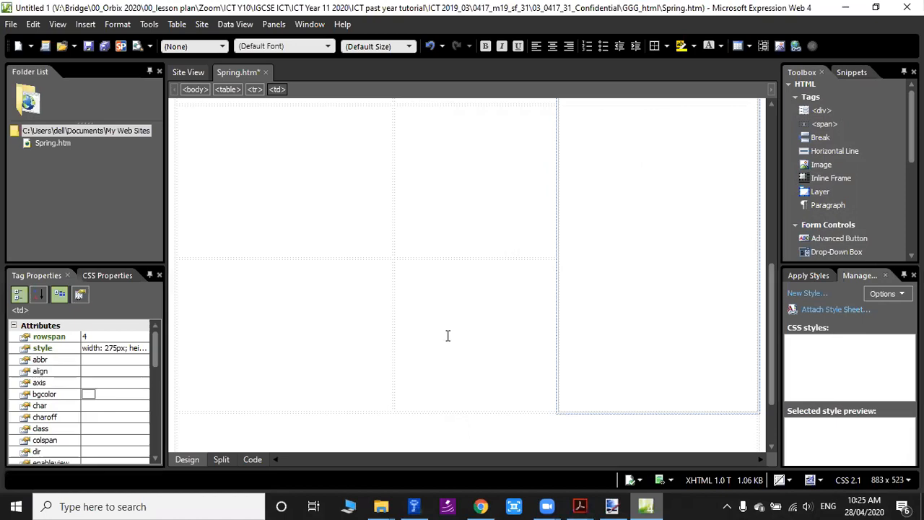
click(320, 202)
right_click(320, 184)
click(369, 362)
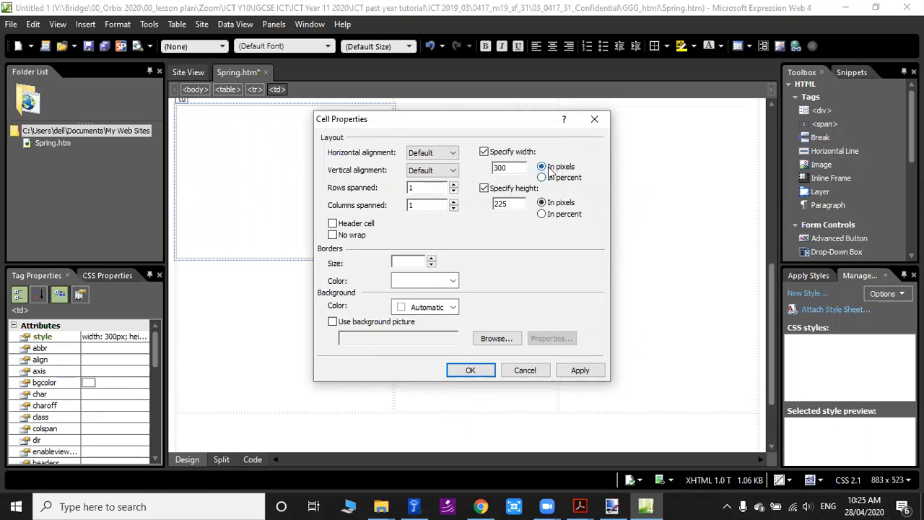
Examine question 6's rule about the diagram's letters and dimensions on the final web page, and close the cell properties.
mouse_move(580, 507)
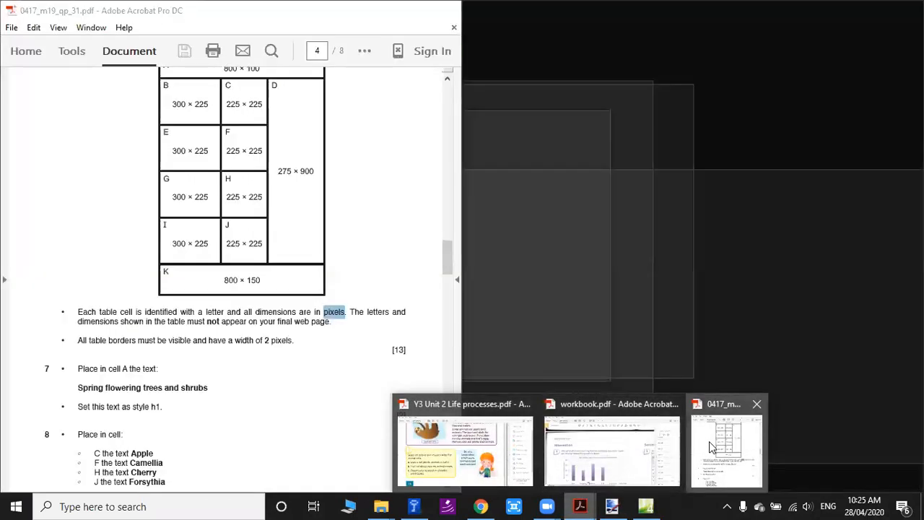
click(711, 447)
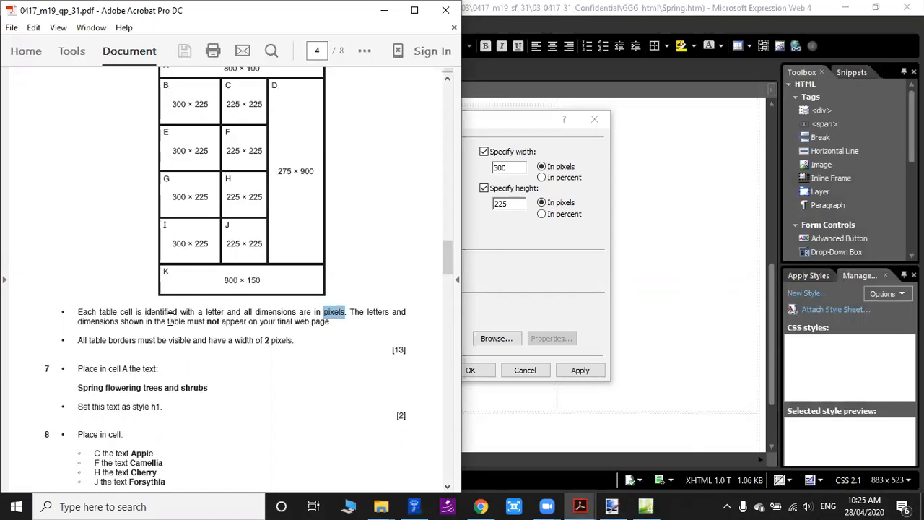
drag(350, 311, 165, 322)
drag(165, 180, 211, 198)
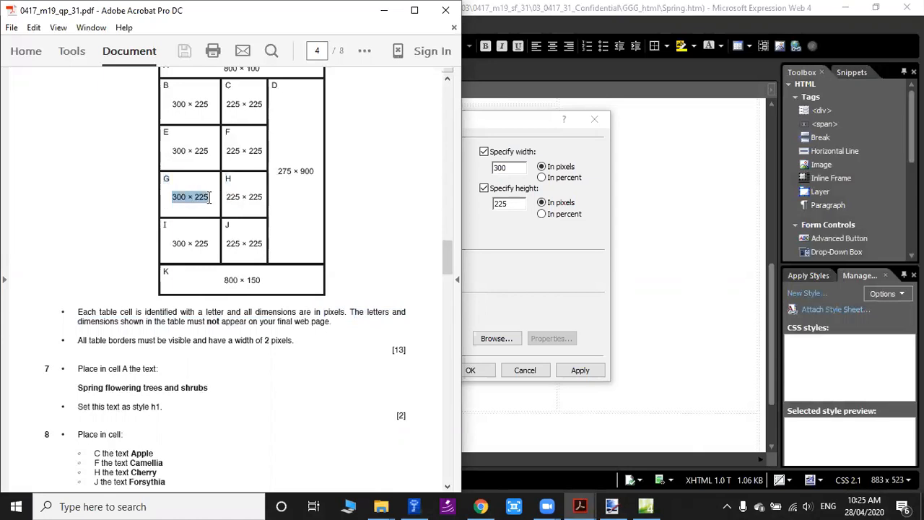
drag(230, 323, 312, 323)
click(323, 322)
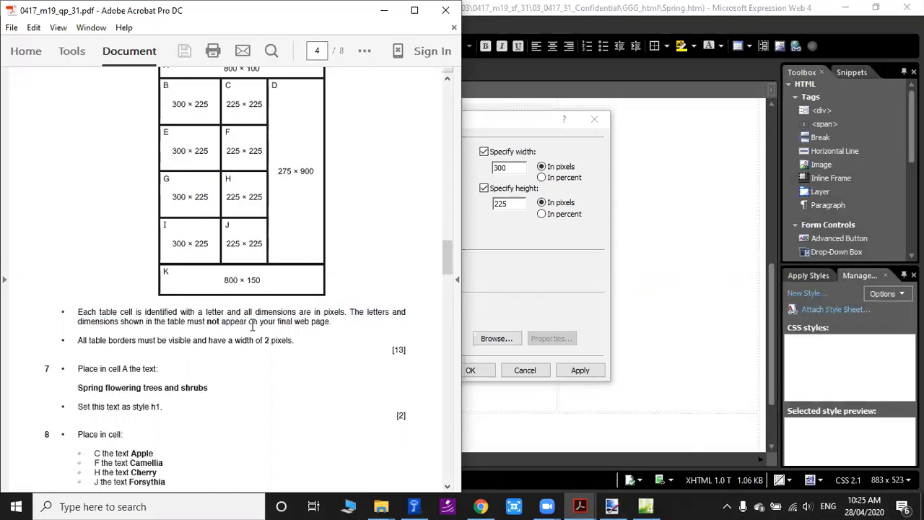
drag(187, 323, 248, 322)
scroll(249, 323, up, 2)
drag(172, 169, 256, 169)
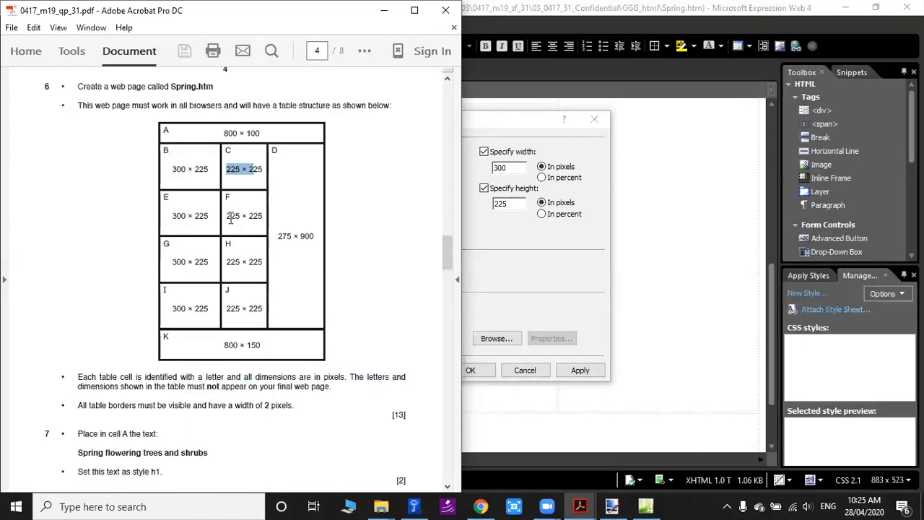
drag(228, 216, 266, 214)
drag(228, 263, 262, 258)
click(233, 246)
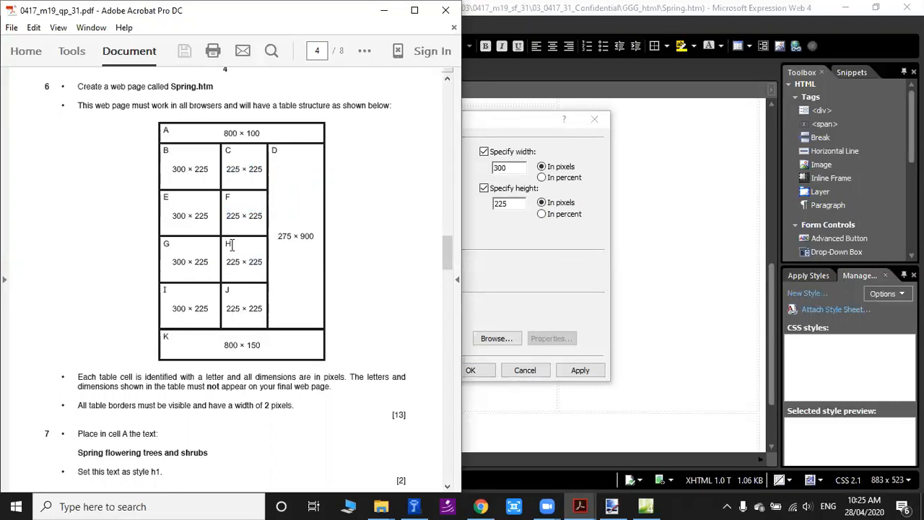
click(645, 209)
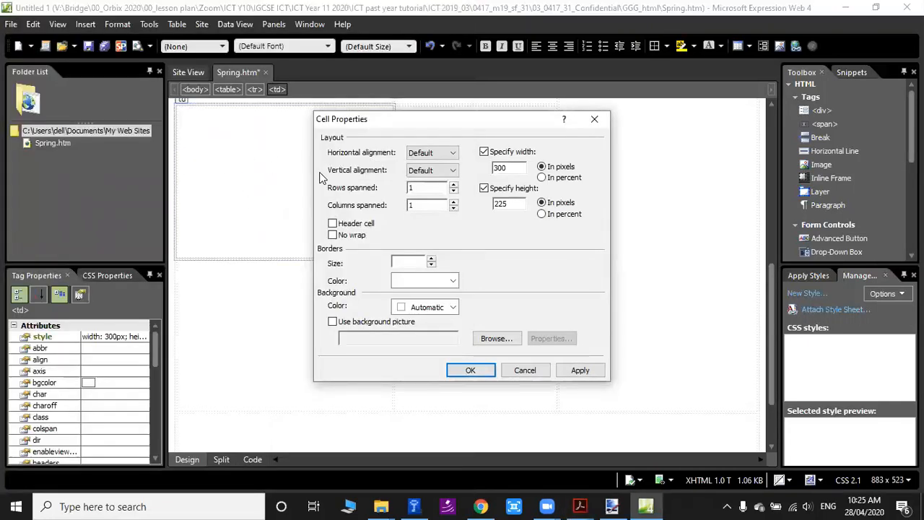
click(471, 370)
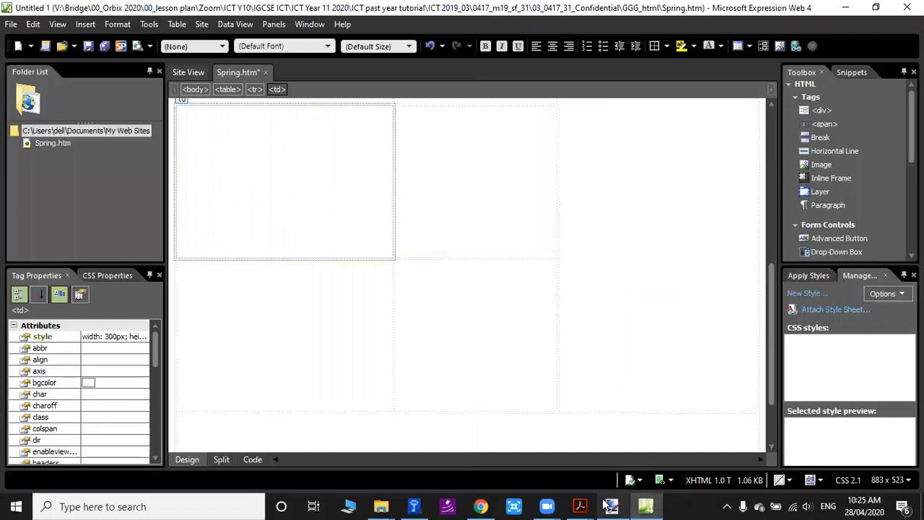
Read question 7's instruction about placing text in a table cell and locate that cell in the table diagram.
mouse_move(580, 506)
click(712, 455)
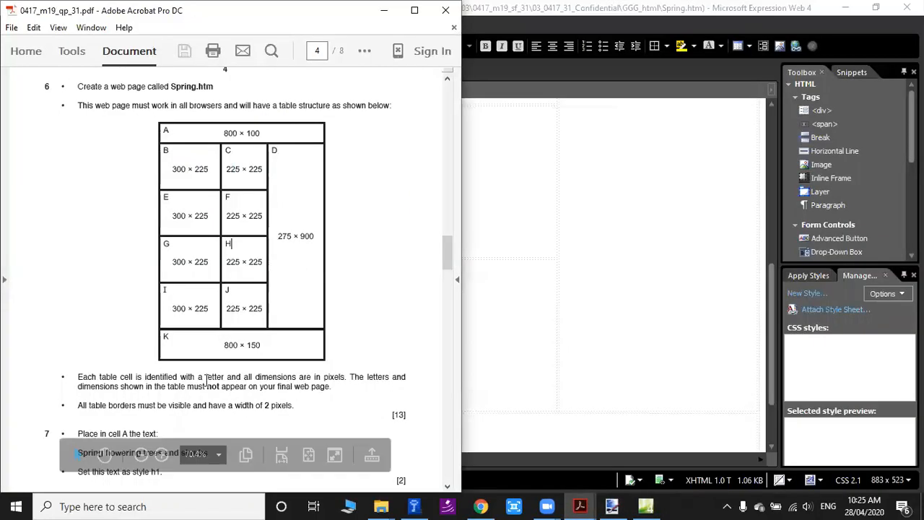
scroll(274, 339, down, 3)
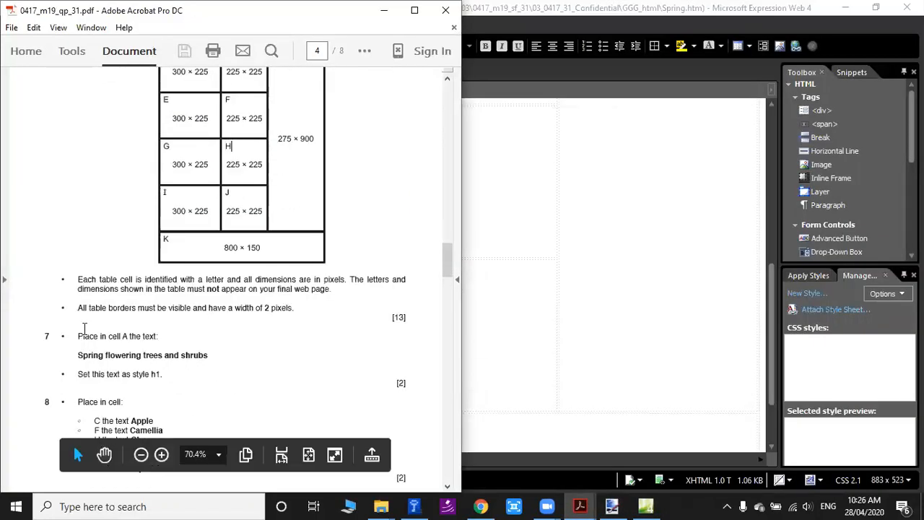
drag(96, 336, 158, 336)
click(157, 336)
scroll(94, 311, down, 1)
drag(82, 304, 188, 306)
click(151, 307)
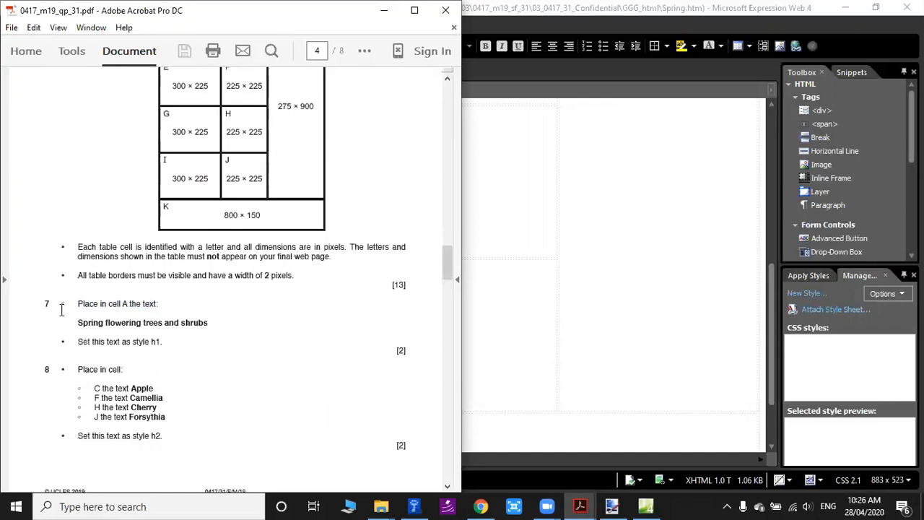
drag(81, 303, 157, 298)
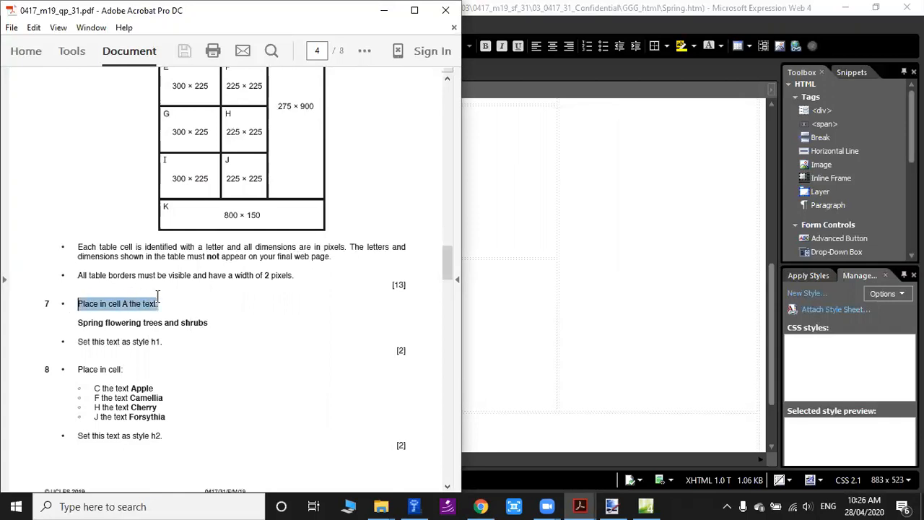
click(170, 303)
drag(81, 304, 122, 305)
click(142, 304)
scroll(246, 333, up, 2)
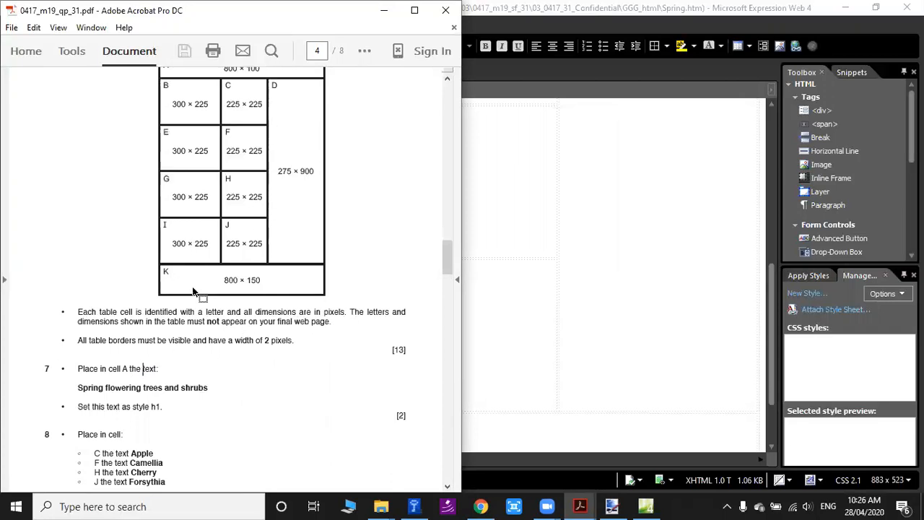
scroll(193, 291, up, 2)
double_click(165, 130)
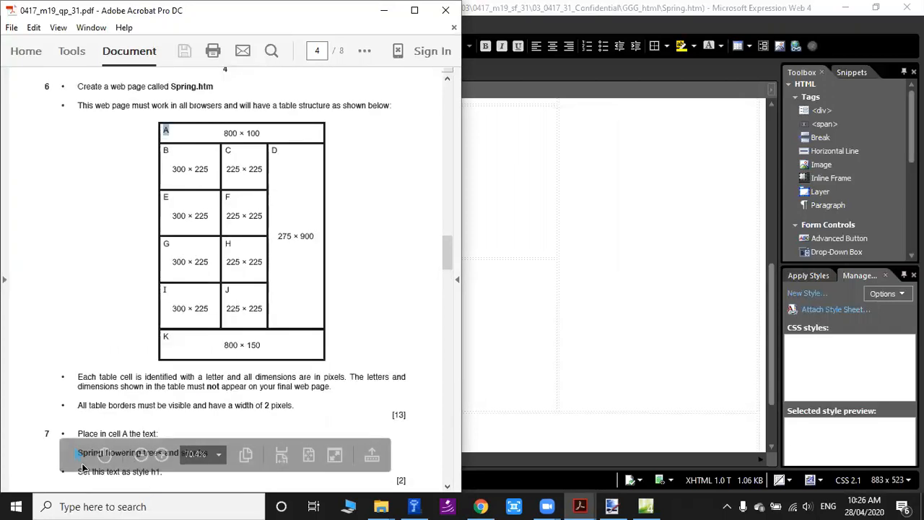
Examine question 7's heading text, the cell it belongs in and that cell's place in the table diagram.
scroll(83, 458, down, 3)
drag(78, 354, 201, 352)
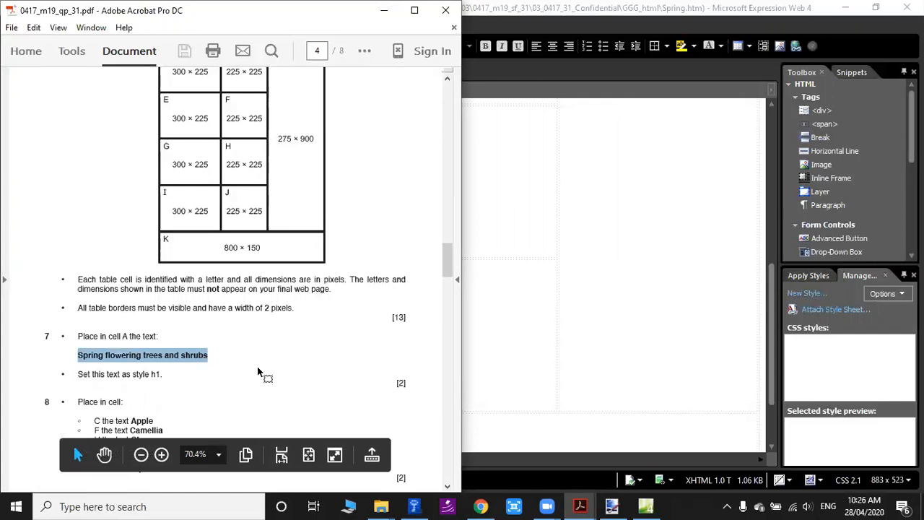
scroll(299, 376, up, 2)
scroll(241, 384, down, 1)
click(116, 387)
scroll(353, 358, up, 1)
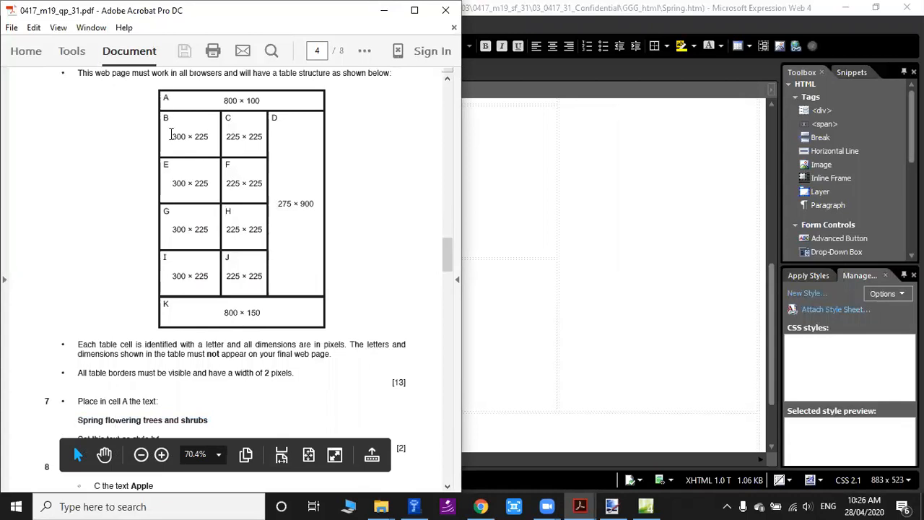
scroll(177, 216, down, 1)
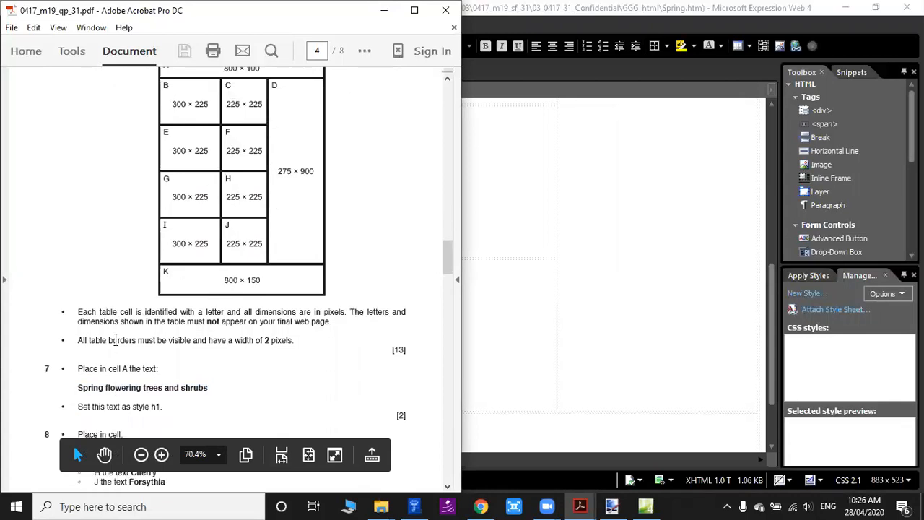
drag(87, 388, 199, 390)
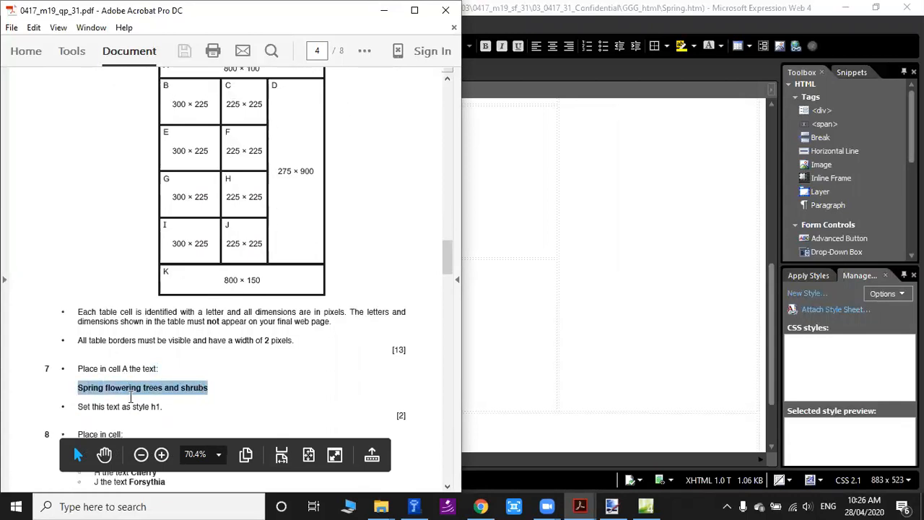
click(115, 388)
drag(76, 369, 159, 369)
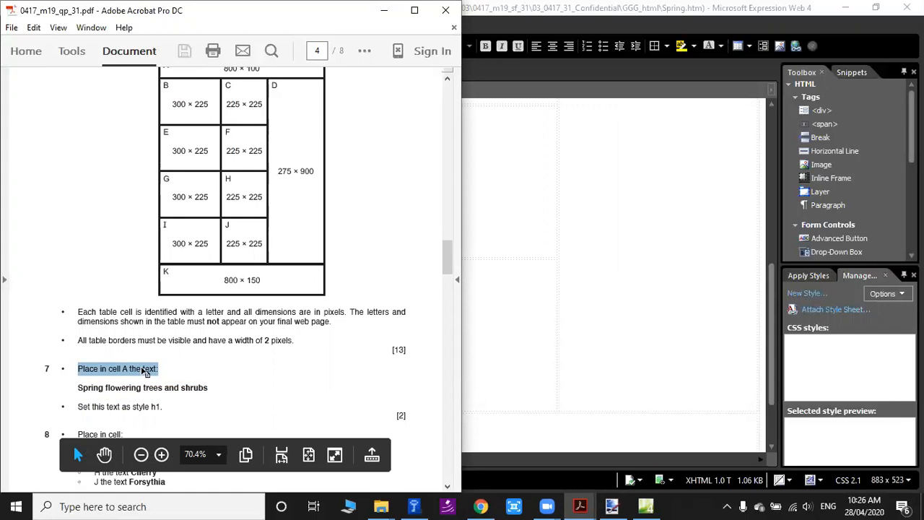
click(93, 368)
drag(81, 369, 158, 369)
click(127, 376)
Copy "Spring flowering trees and shrubs" from question 7 into the full-width first-row cell of Spring.htm in Expression Web.
drag(78, 387, 202, 380)
key(ctrl+c)
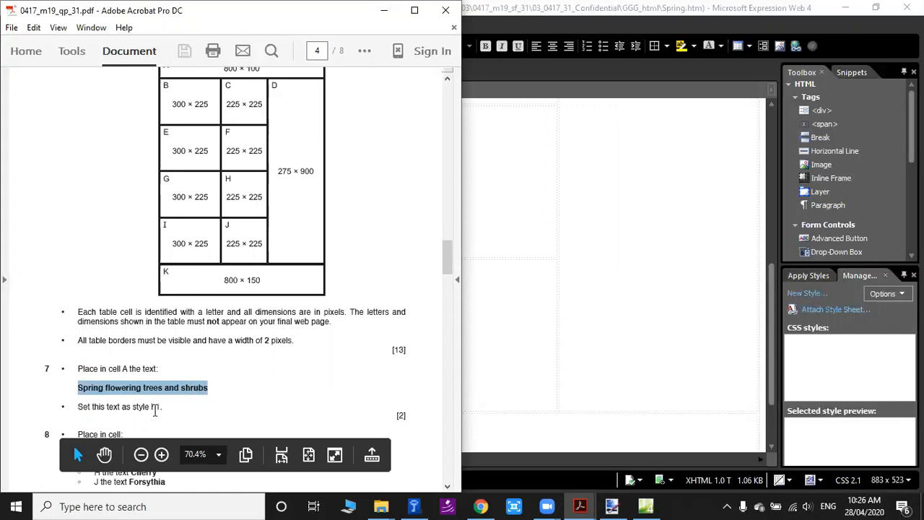
click(483, 162)
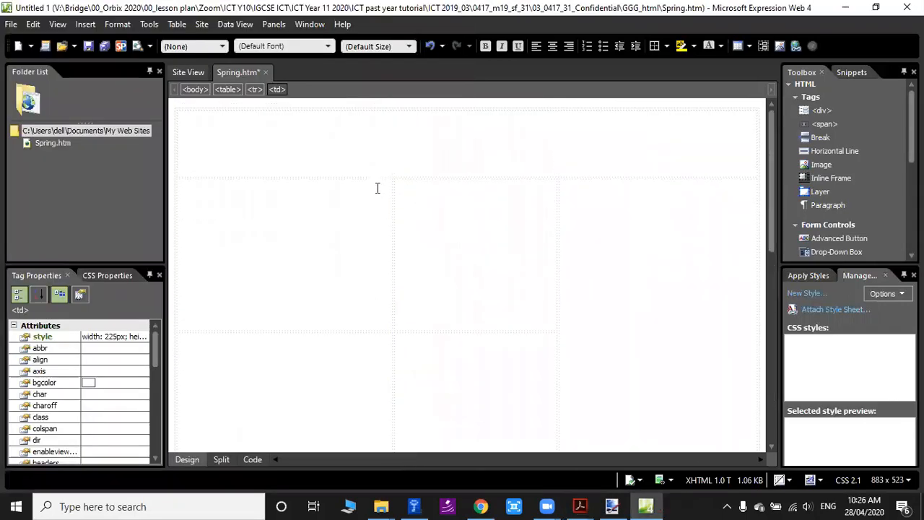
click(437, 154)
key(ctrl+v)
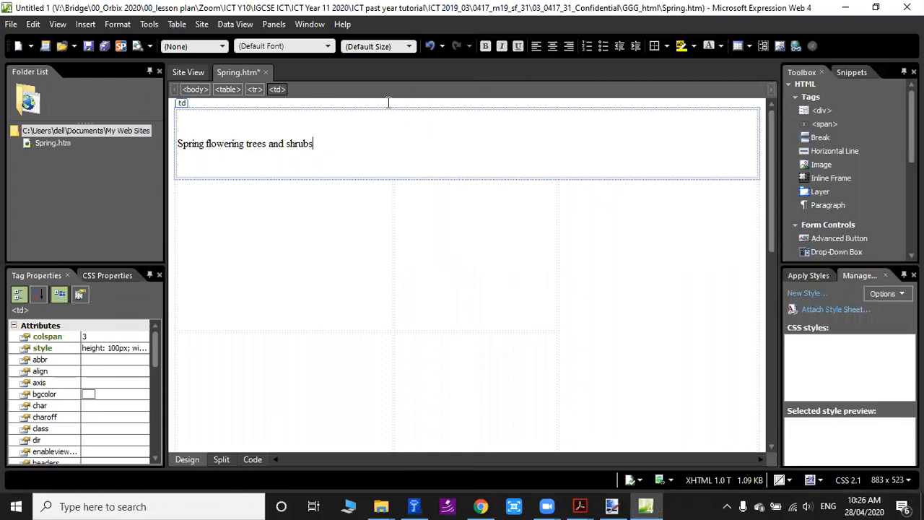
Check question 7's style requirement in the exam PDF and apply Heading 1 <h1> to the first-row text in Spring.htm.
click(612, 506)
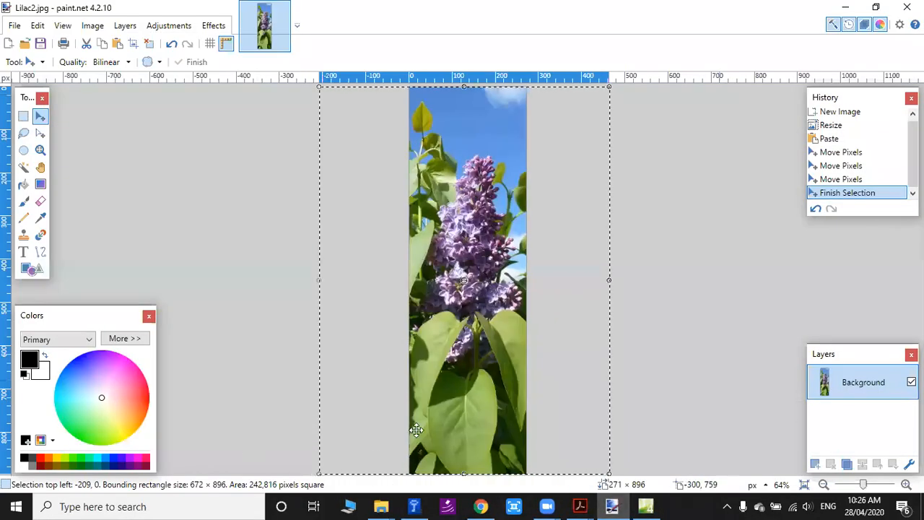
click(581, 506)
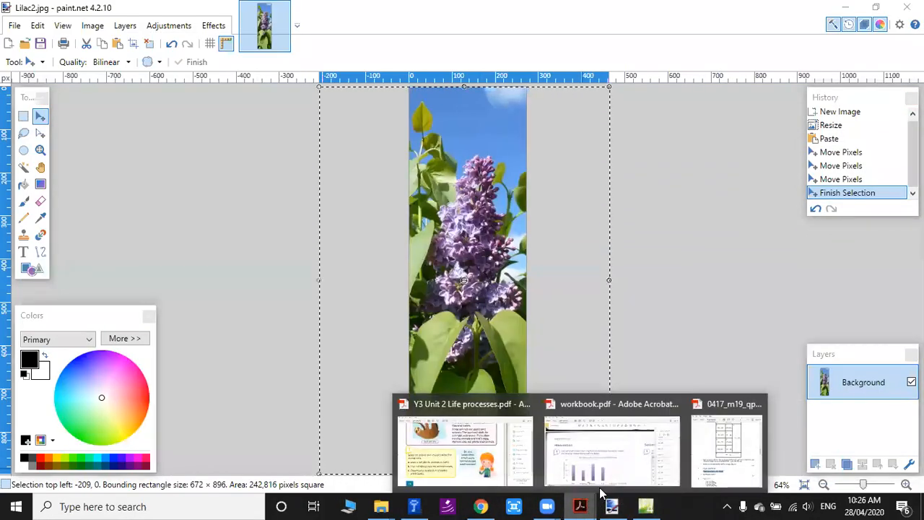
click(731, 449)
scroll(424, 418, down, 2)
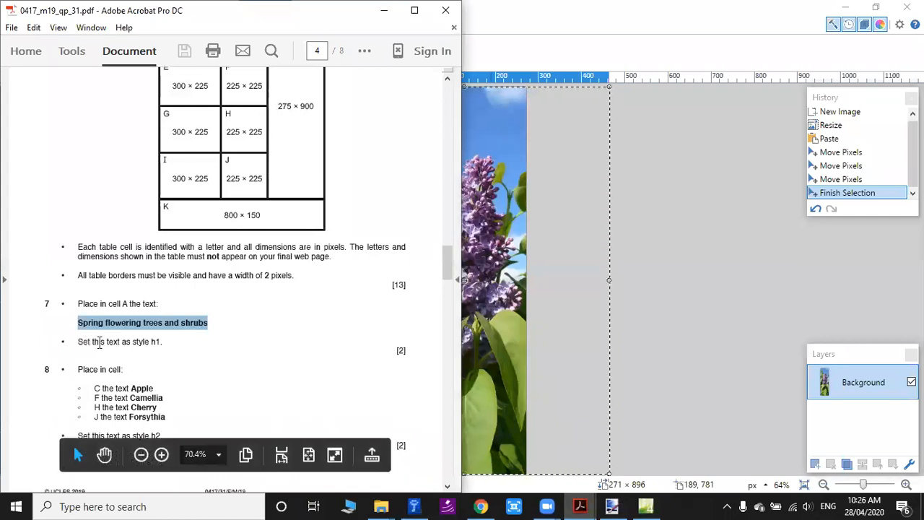
click(136, 341)
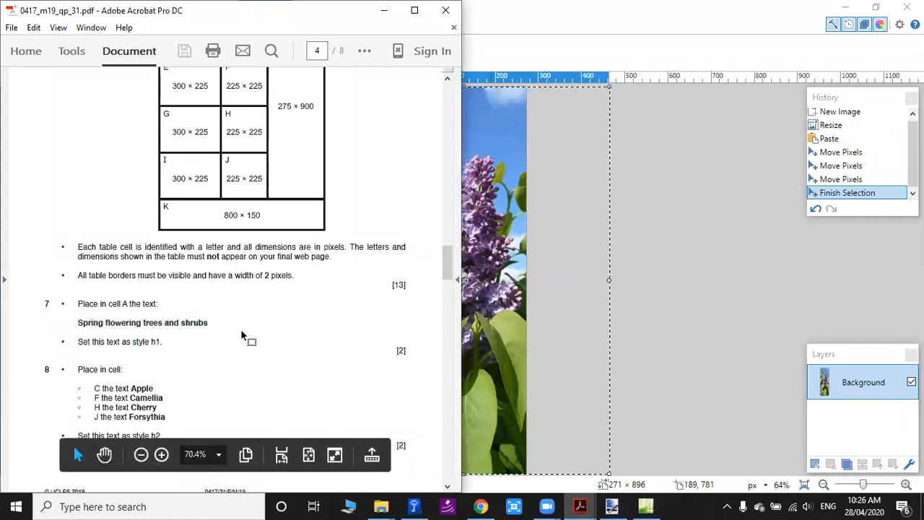
click(645, 506)
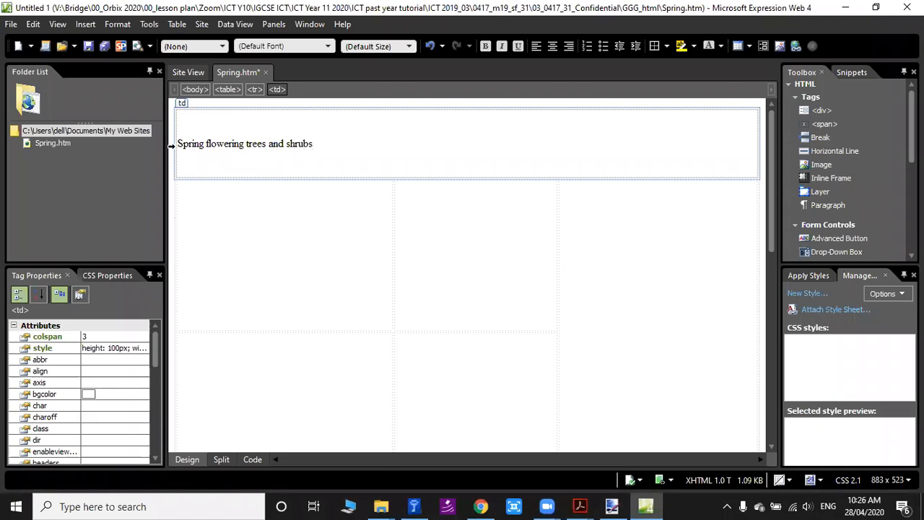
drag(179, 143, 326, 141)
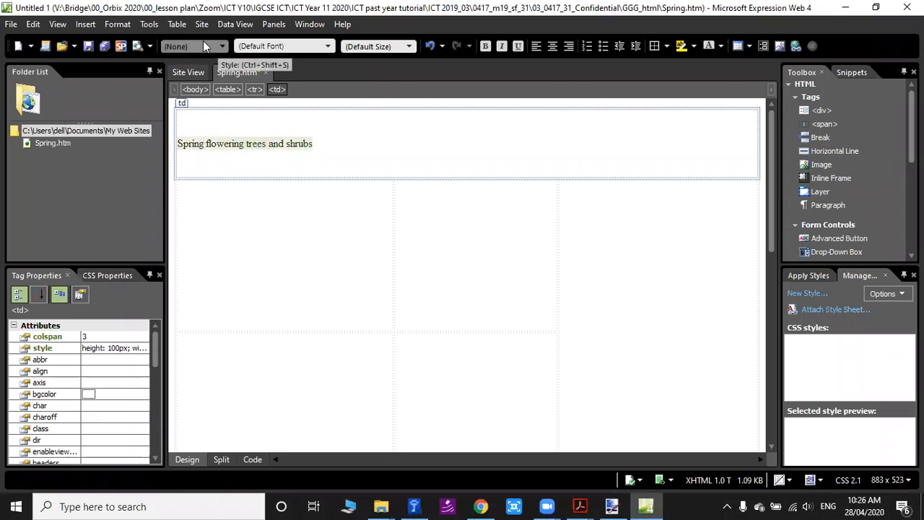
click(206, 46)
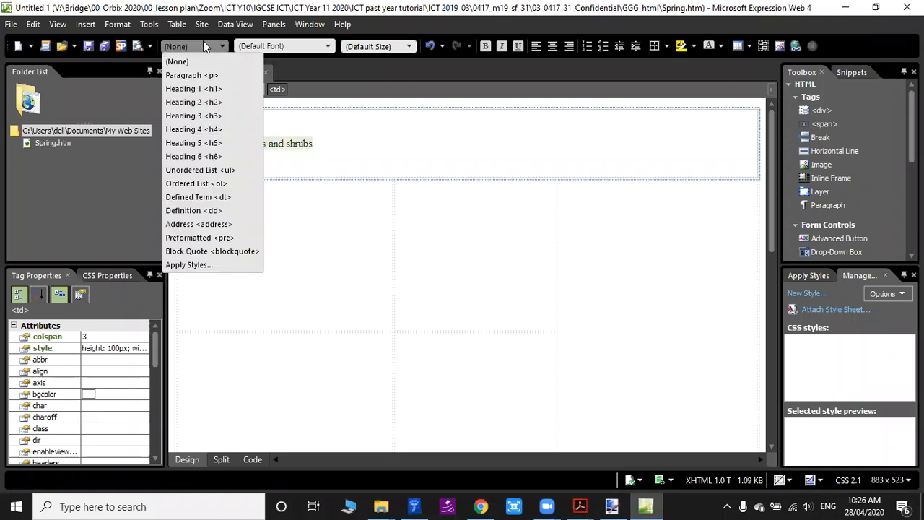
click(233, 90)
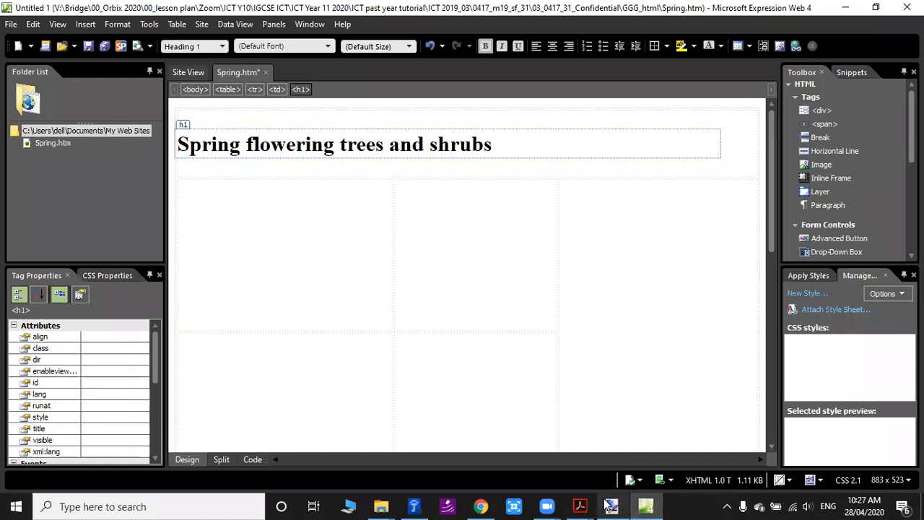
Switch to the exam PDF and read question 8, locating cell C for the text Apple in the table diagram.
mouse_move(610, 506)
mouse_move(580, 505)
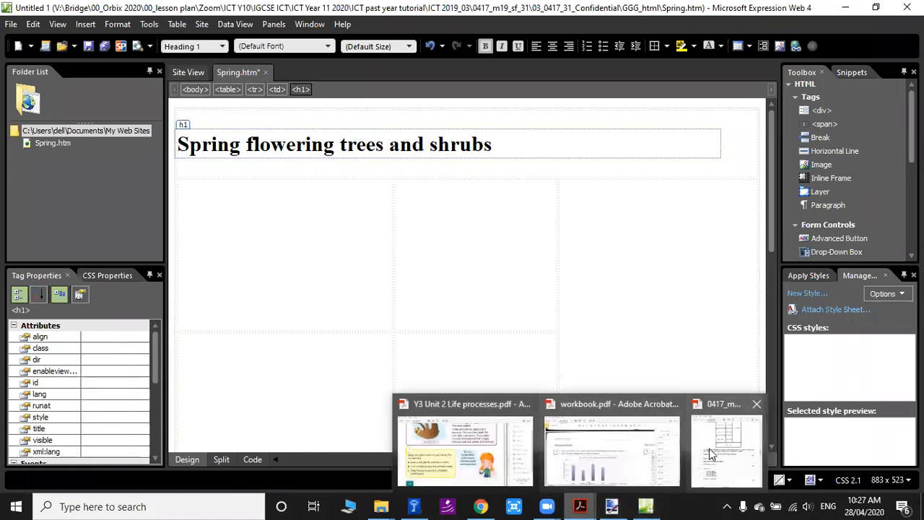
click(731, 434)
scroll(114, 348, down, 2)
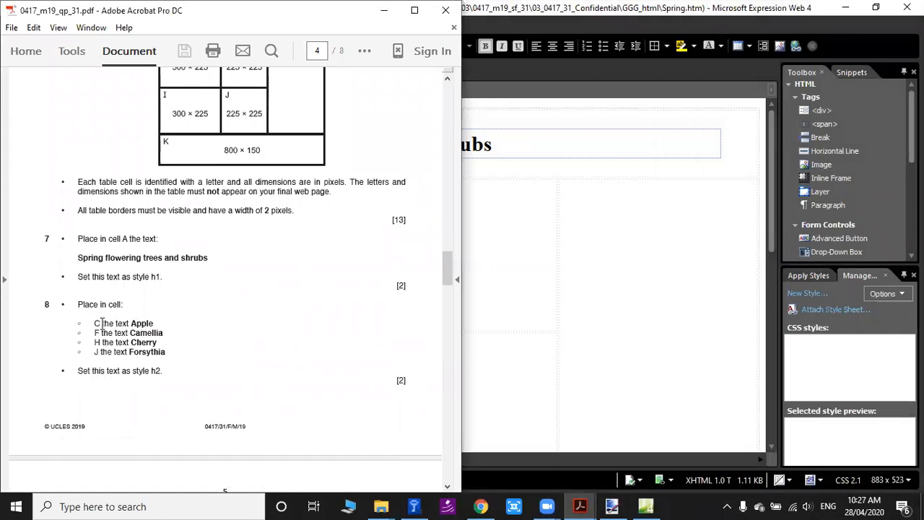
double_click(141, 323)
key(ctrl+c)
scroll(289, 314, up, 5)
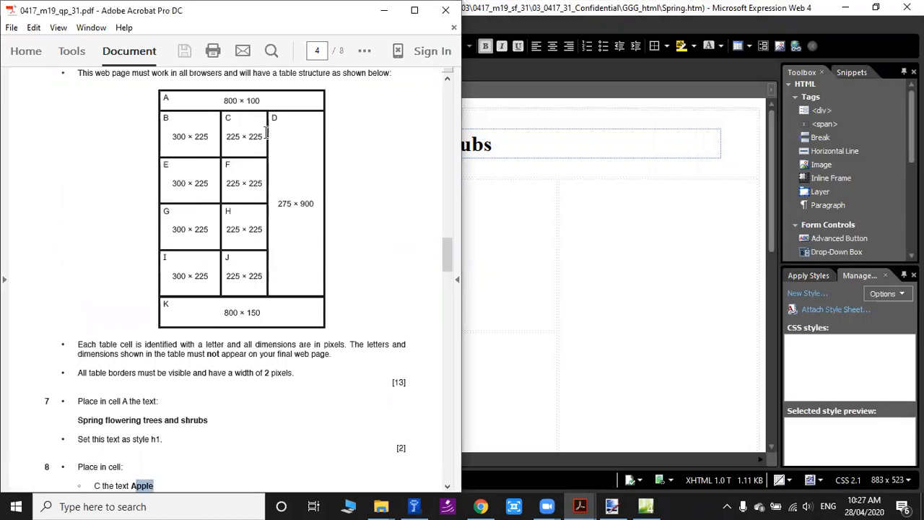
scroll(266, 132, down, 1)
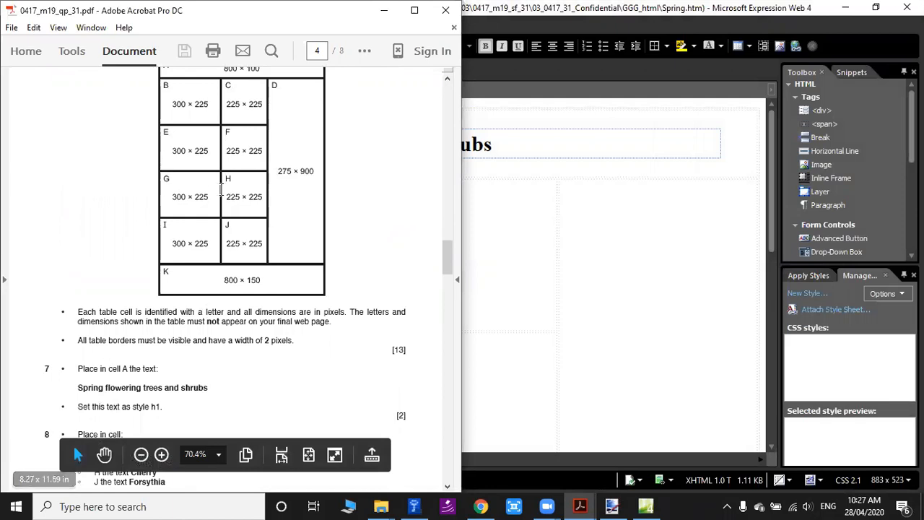
scroll(223, 397, down, 2)
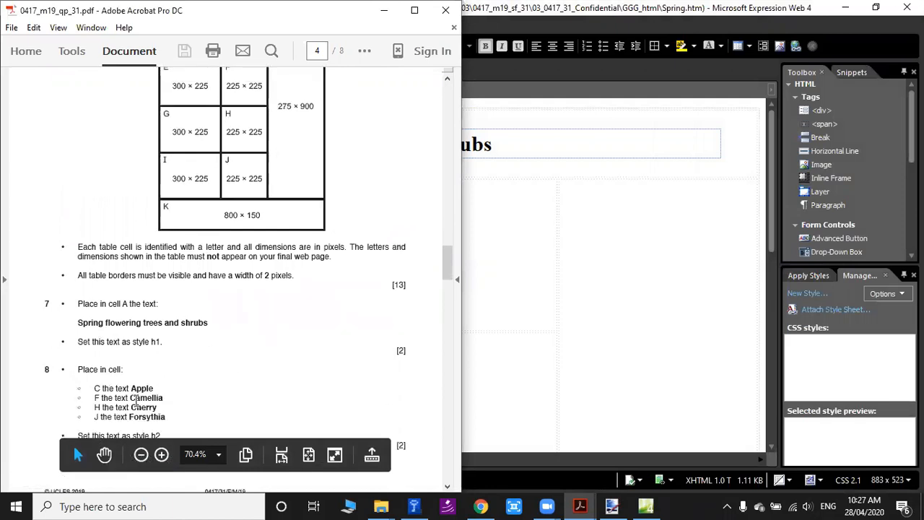
Examine question 8's remaining texts, Camellia, Cherry and Forsythia, and match them to cells F, H and J in the diagram.
drag(135, 399, 165, 397)
scroll(277, 339, down, 1)
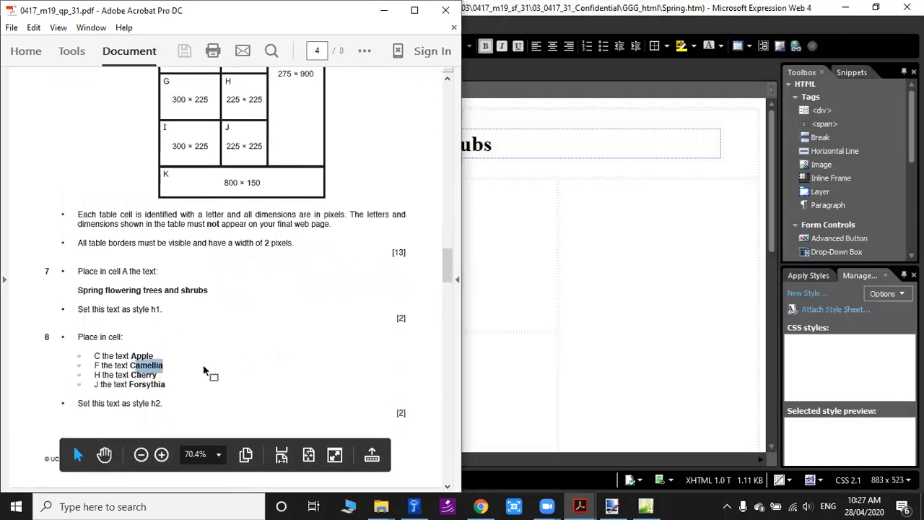
scroll(144, 169, up, 2)
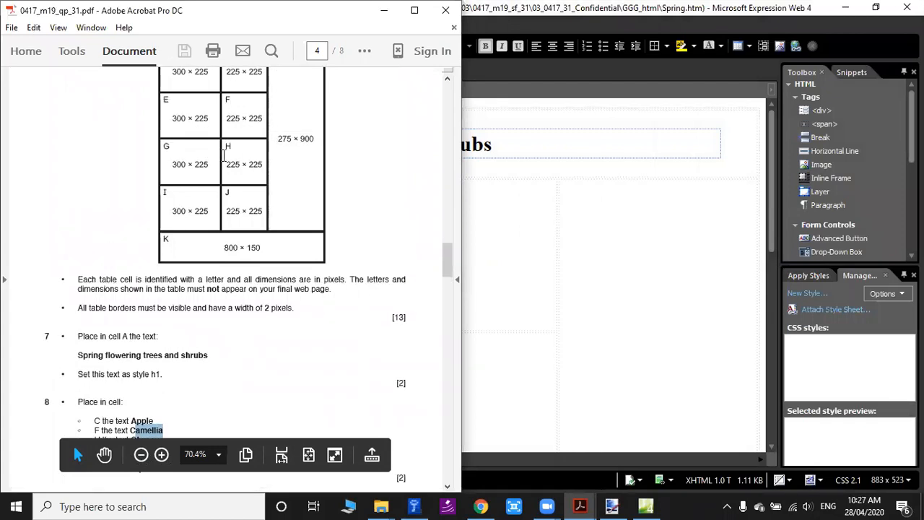
scroll(251, 166, down, 1)
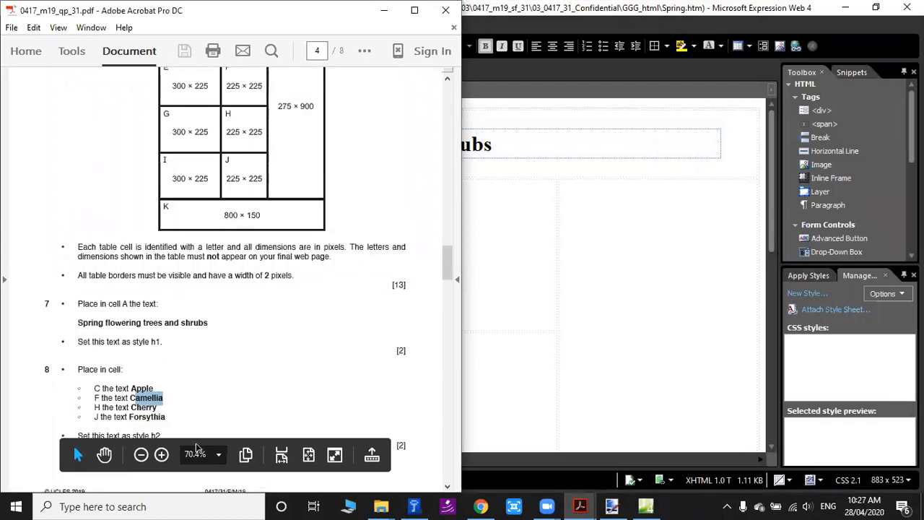
double_click(137, 417)
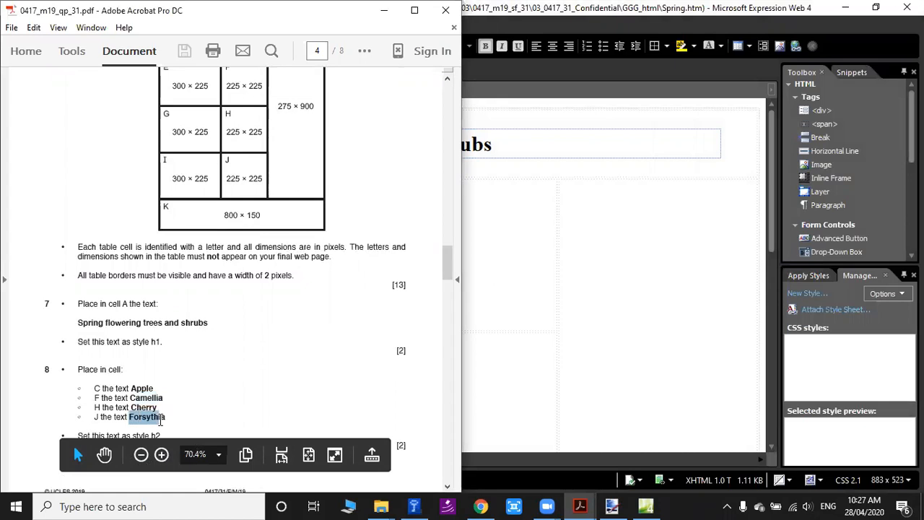
click(95, 417)
double_click(138, 417)
scroll(258, 398, up, 1)
drag(226, 211, 263, 211)
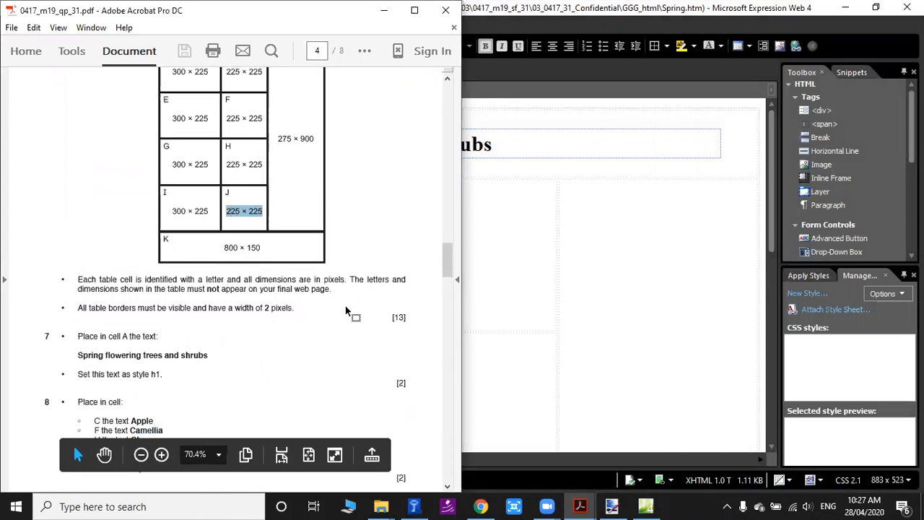
scroll(347, 311, down, 2)
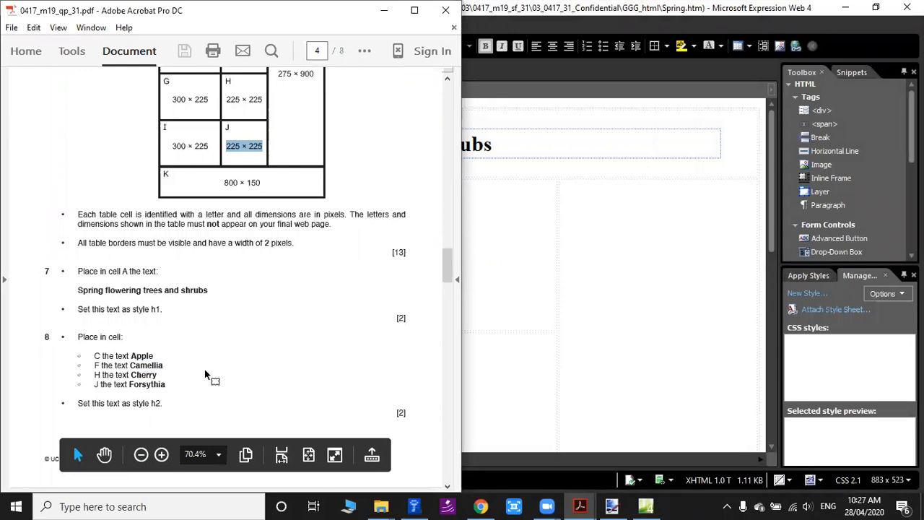
Copy the text Apple from question 8 into cell C, the middle-column cell under the heading in Spring.htm.
drag(131, 356, 151, 356)
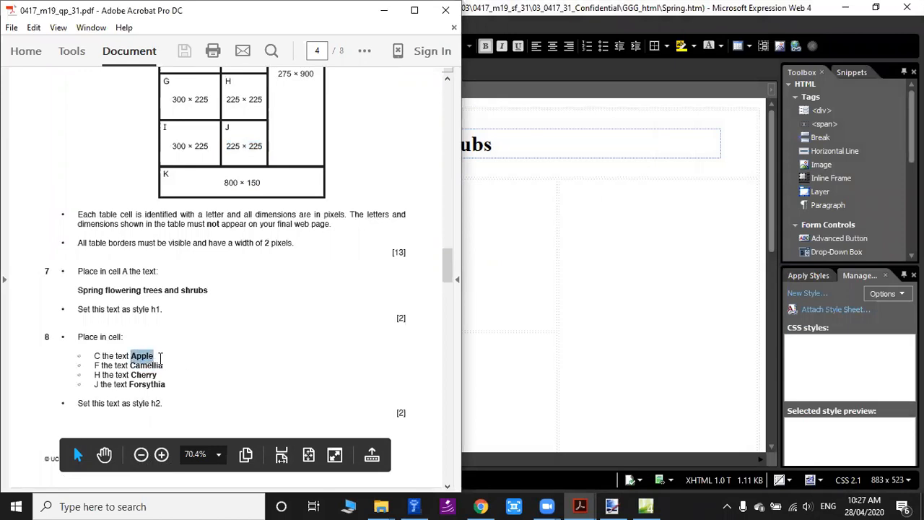
click(580, 506)
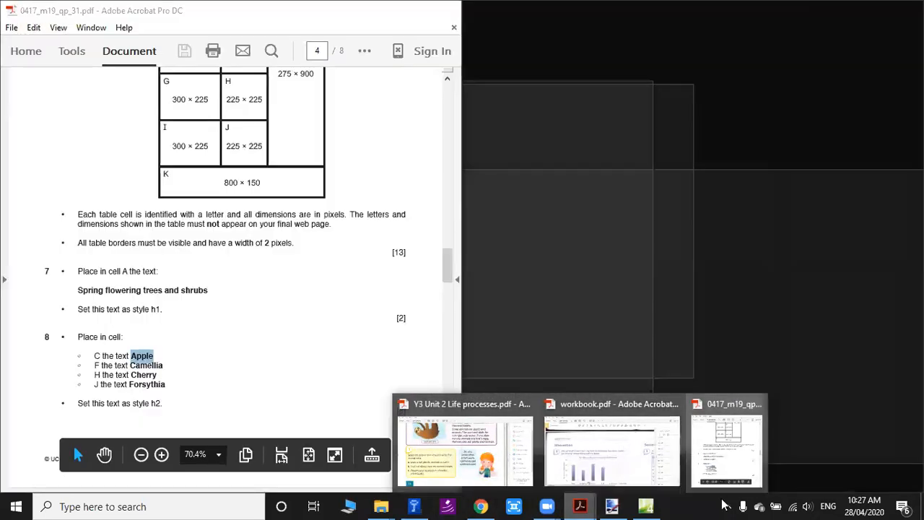
click(646, 506)
click(478, 244)
key(ctrl+v)
Copy the text Camellia from question 8 in the exam PDF into cell F, the cell directly below Apple in Spring.htm.
scroll(487, 369, down, 2)
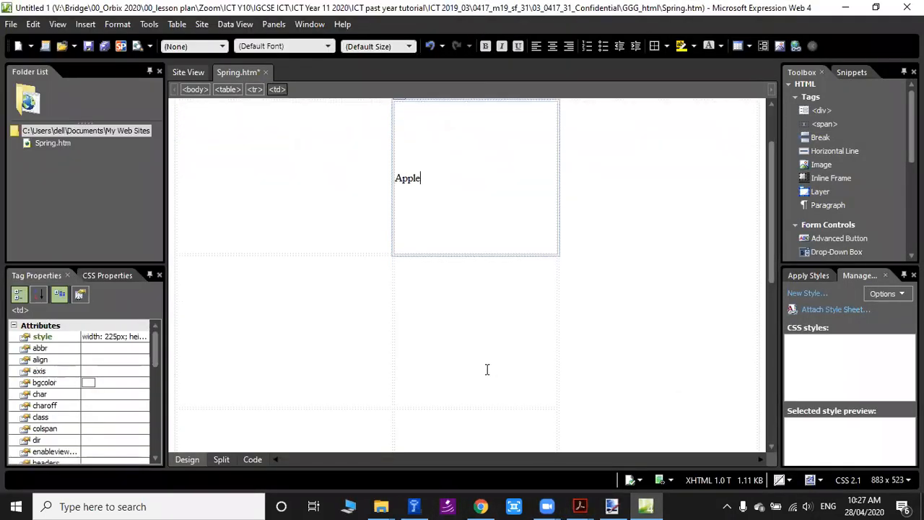
click(506, 322)
scroll(512, 311, down, 1)
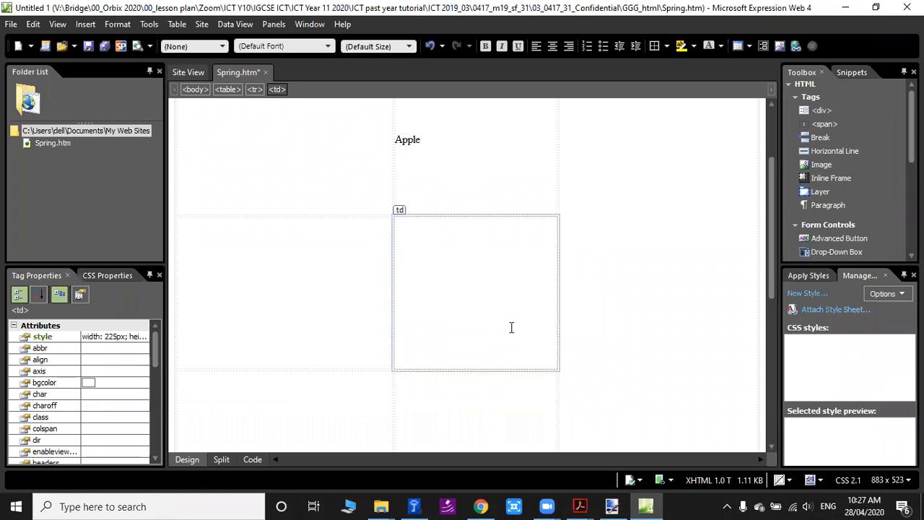
scroll(505, 318, down, 1)
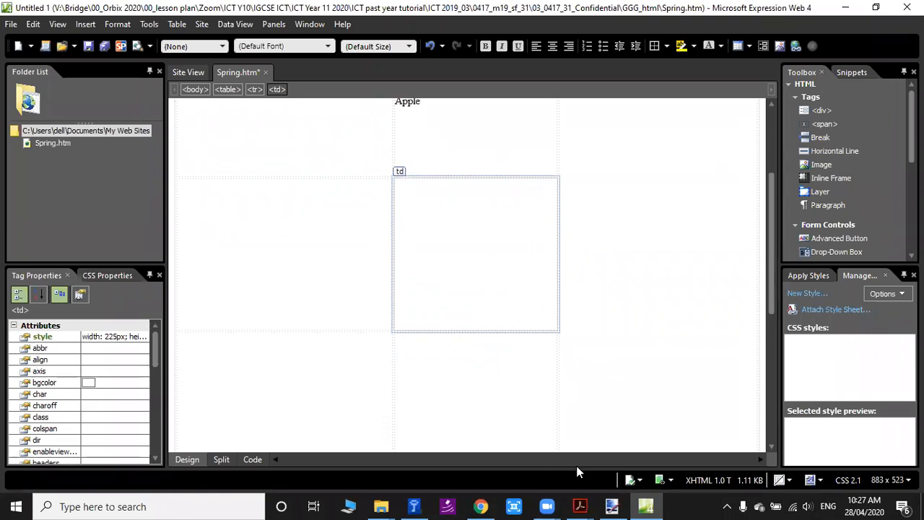
click(580, 506)
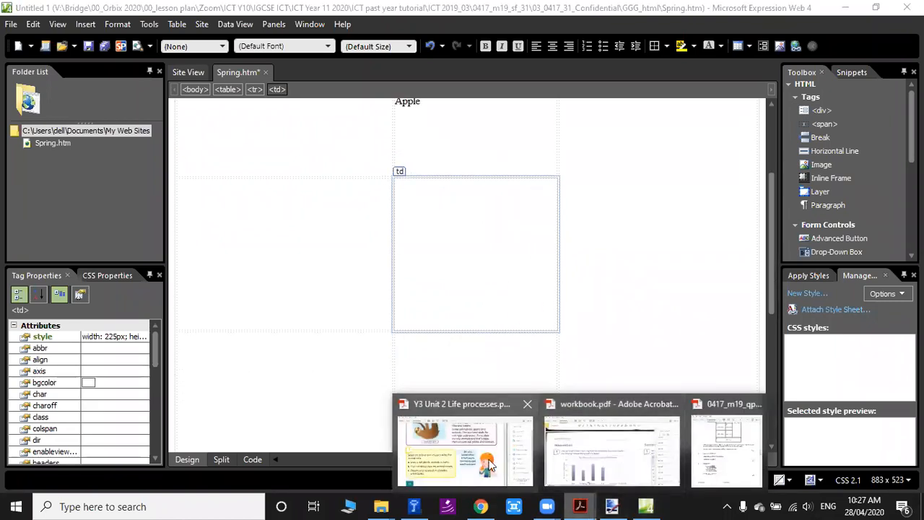
click(727, 449)
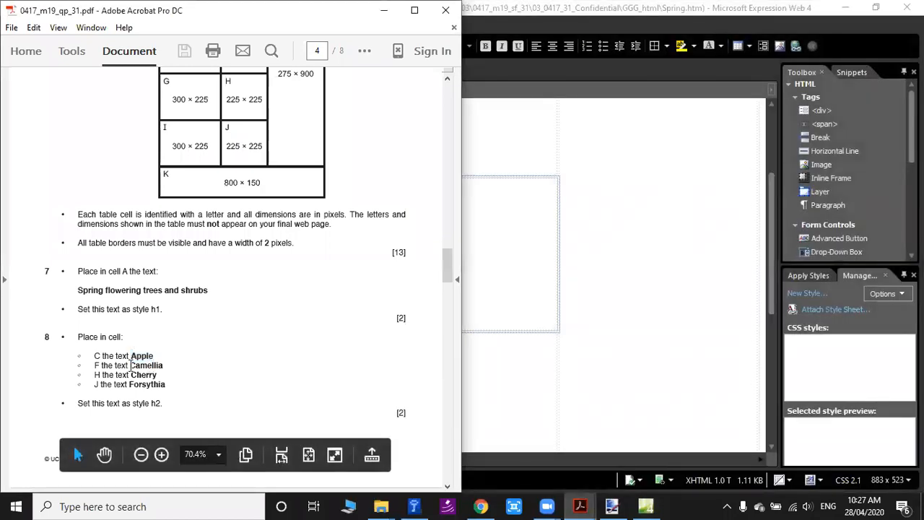
drag(130, 366, 171, 365)
key(ctrl+c)
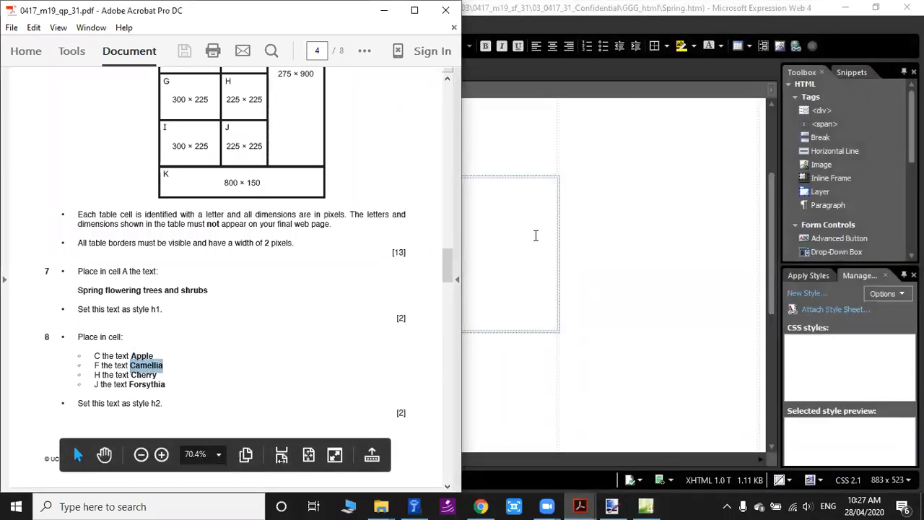
click(535, 236)
scroll(499, 279, down, 2)
key(ctrl+v)
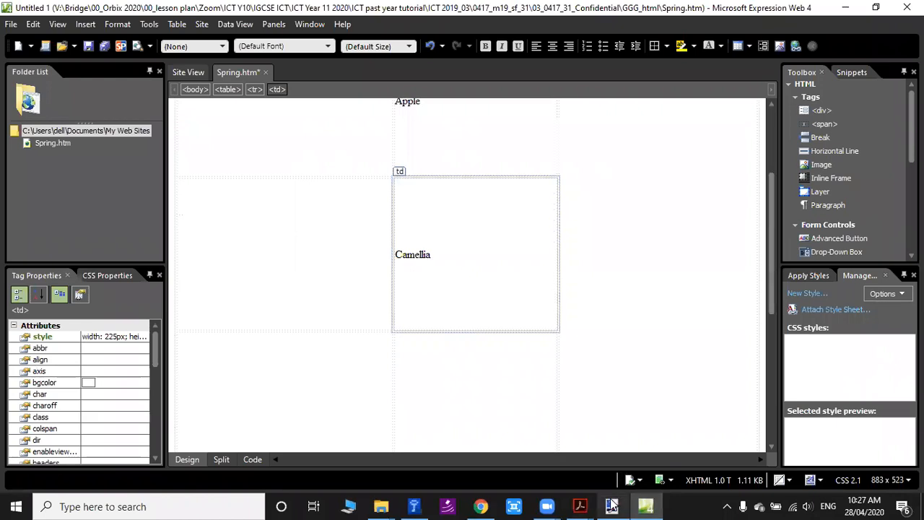
Copy the text Cherry from question 8 in the exam PDF into cell H, directly below Camellia in Spring.htm.
click(645, 506)
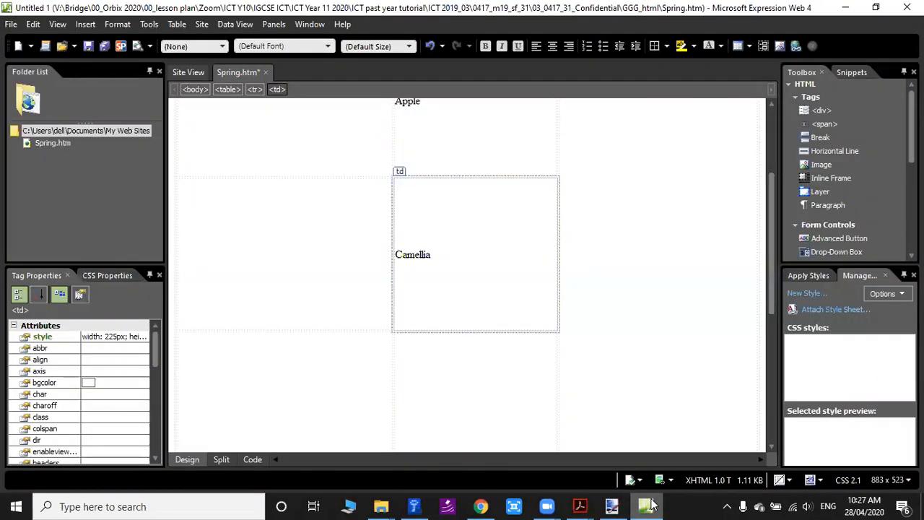
mouse_move(580, 505)
click(730, 448)
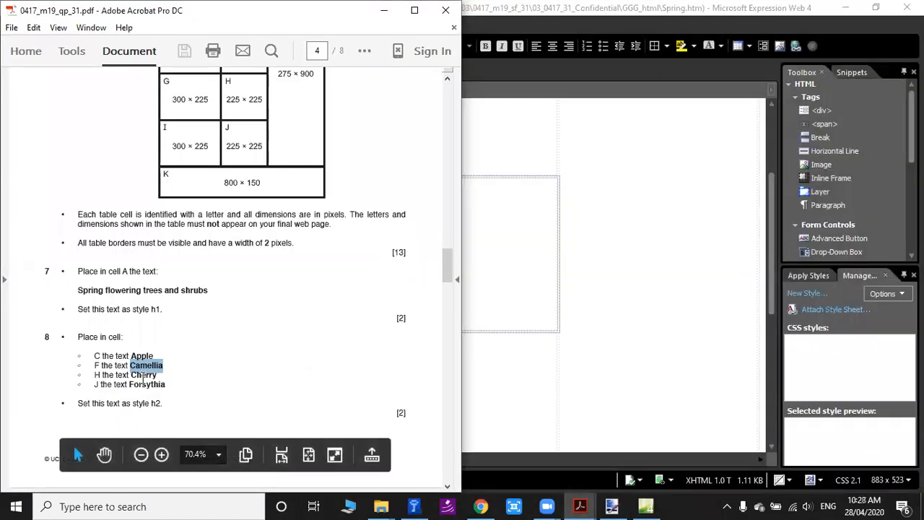
double_click(134, 376)
drag(132, 375, 158, 374)
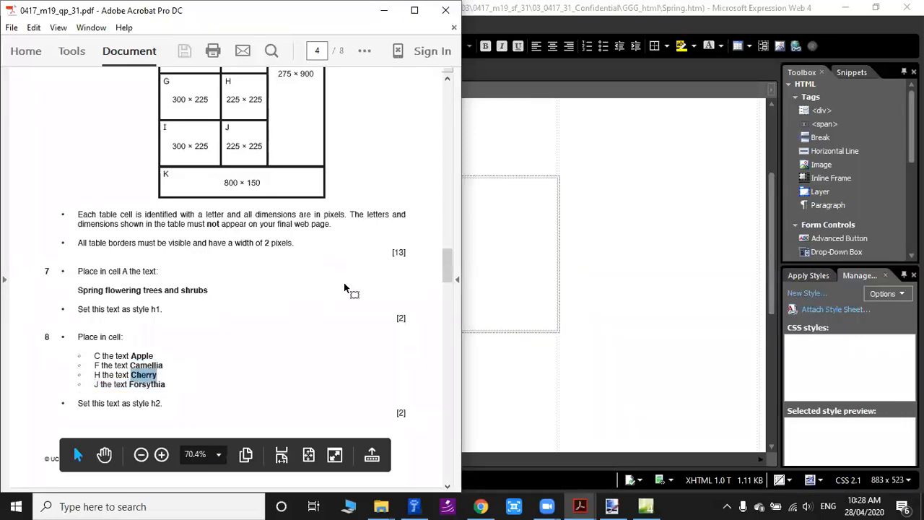
click(509, 228)
scroll(445, 334, down, 2)
click(456, 293)
key(ctrl+v)
Copy the text Forsythia from question 8 in the exam PDF into cell J, directly below Cherry in Spring.htm.
scroll(477, 361, down, 2)
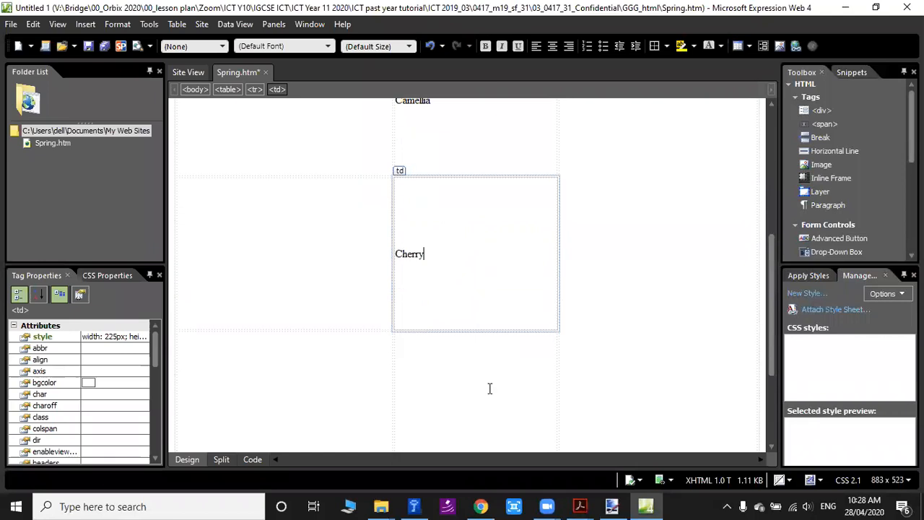
mouse_move(580, 506)
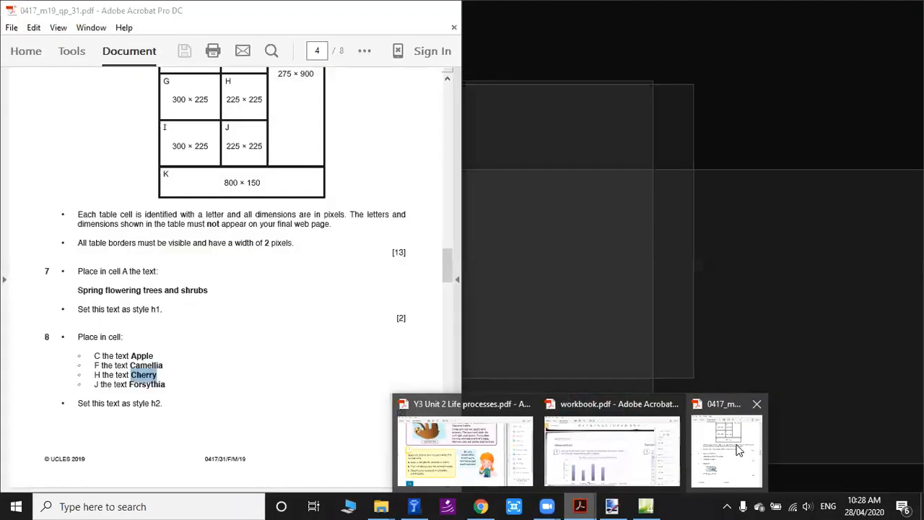
click(726, 451)
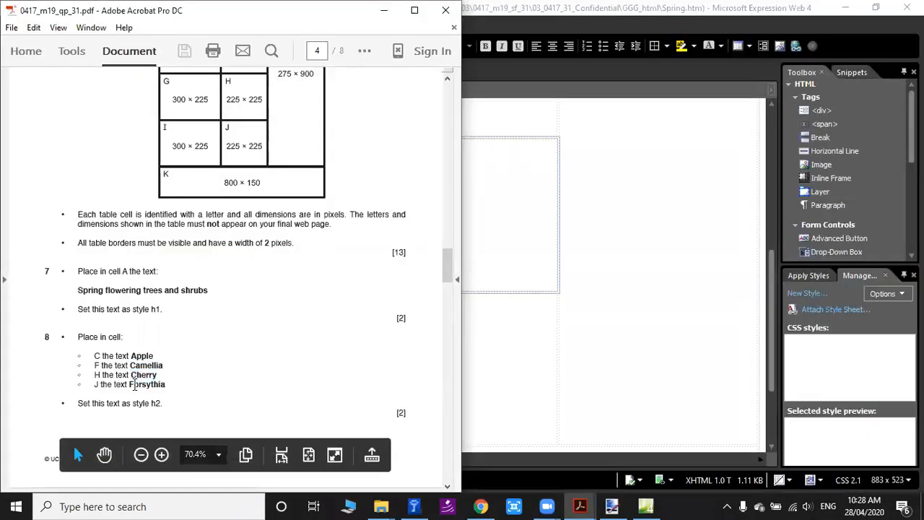
drag(129, 385, 169, 385)
key(ctrl+c)
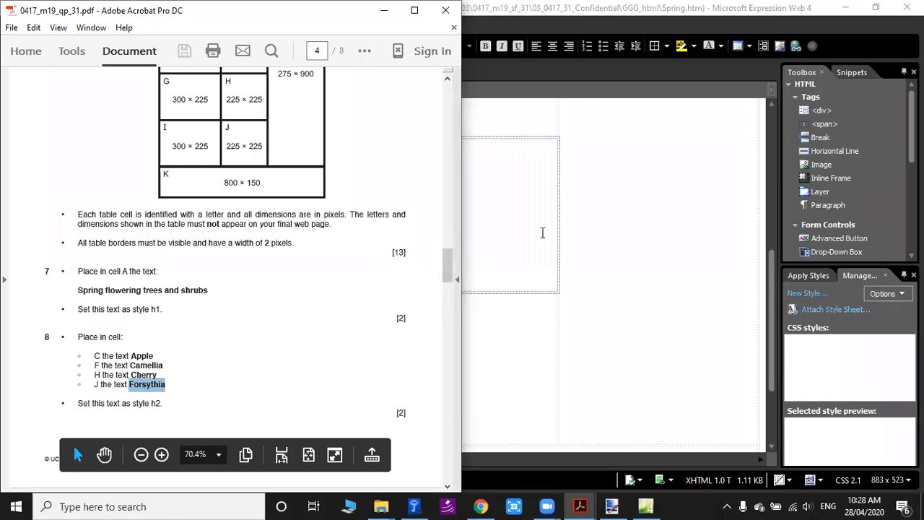
click(543, 233)
click(479, 250)
key(ctrl+v)
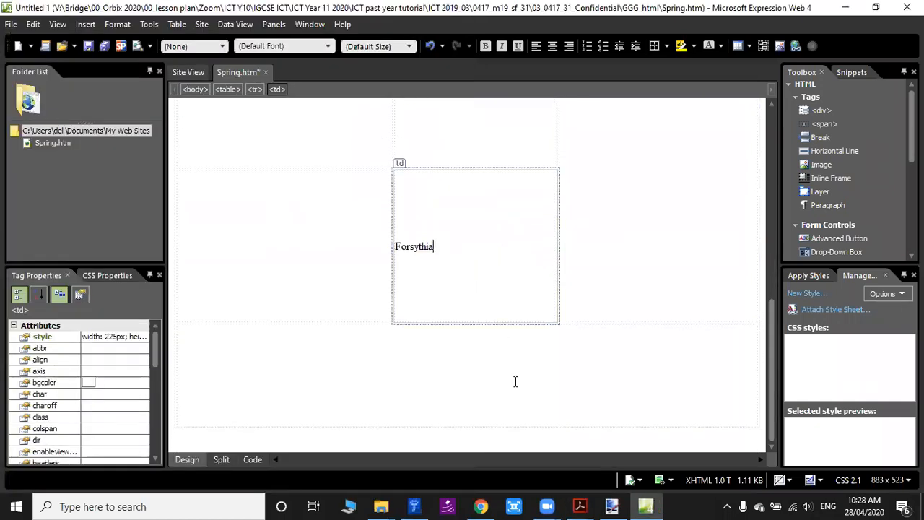
Review the heading and the four plant names in the middle column of the Spring.htm table.
mouse_move(612, 505)
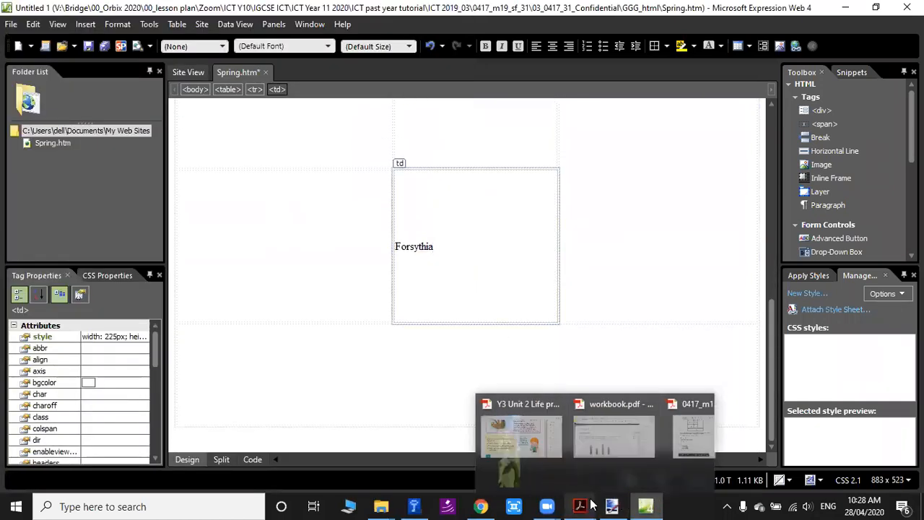
scroll(505, 262, up, 2)
scroll(504, 262, up, 5)
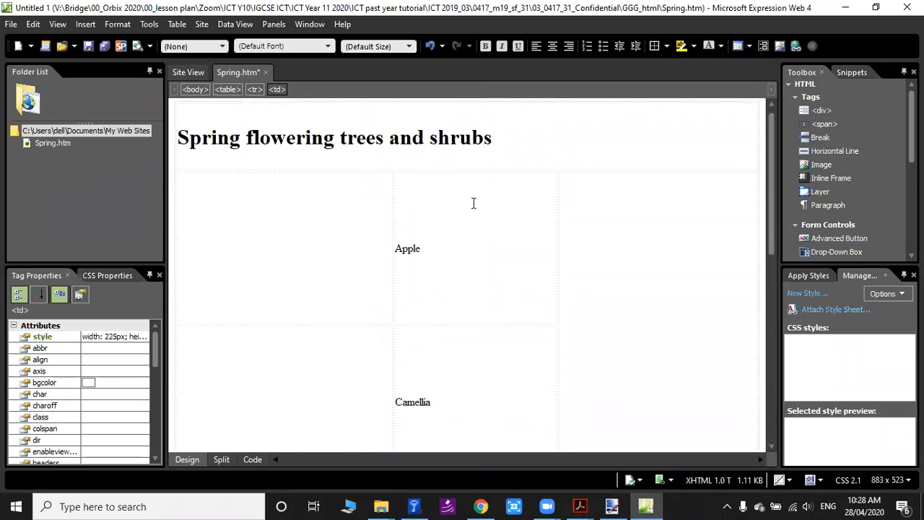
click(476, 247)
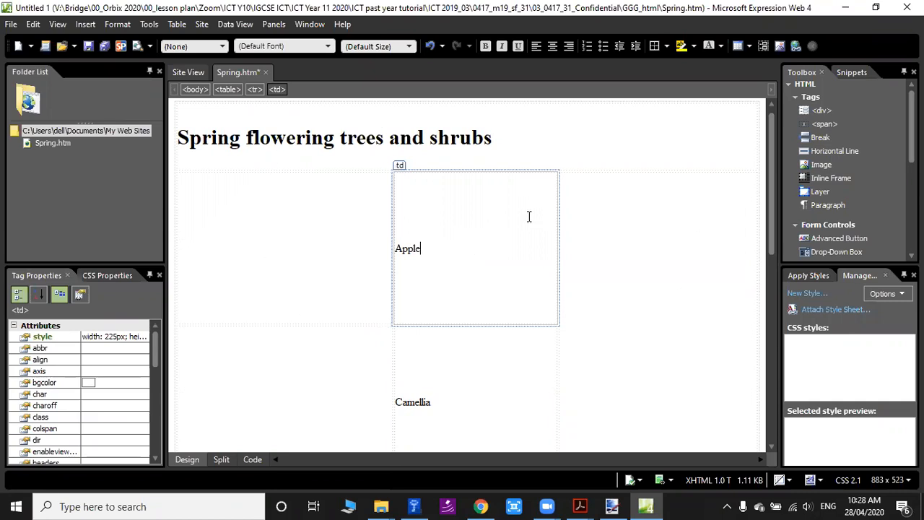
scroll(554, 213, down, 5)
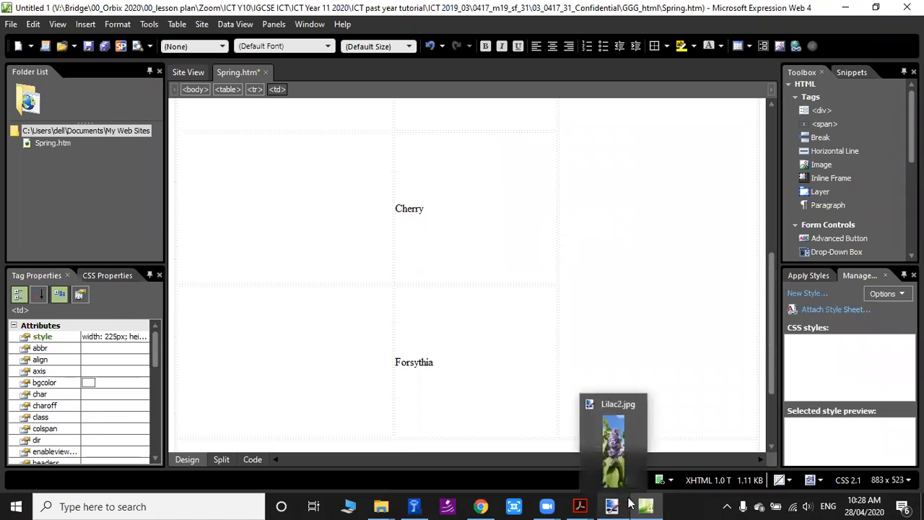
mouse_move(388, 505)
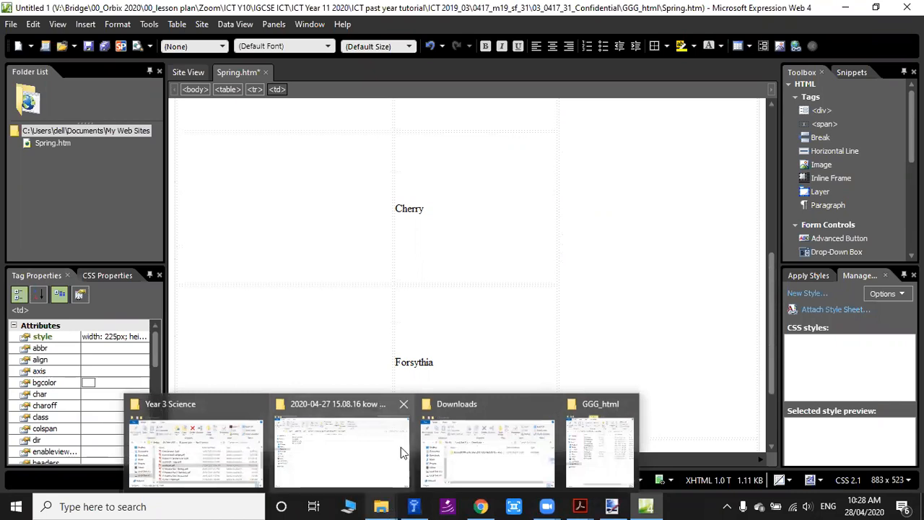
mouse_move(400, 447)
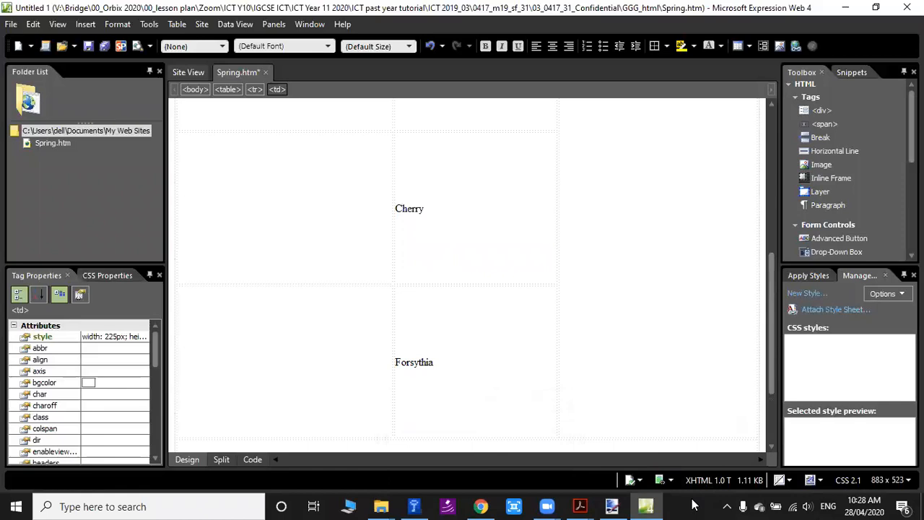
Examine the HTML source of Spring.htm, from the doctype through the table rows to the closing html tag.
click(259, 460)
click(186, 459)
scroll(221, 158, up, 5)
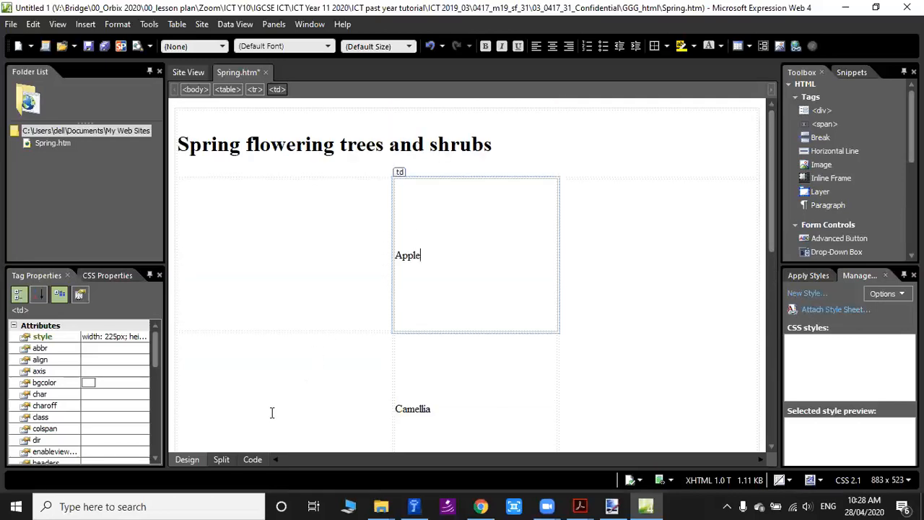
click(255, 460)
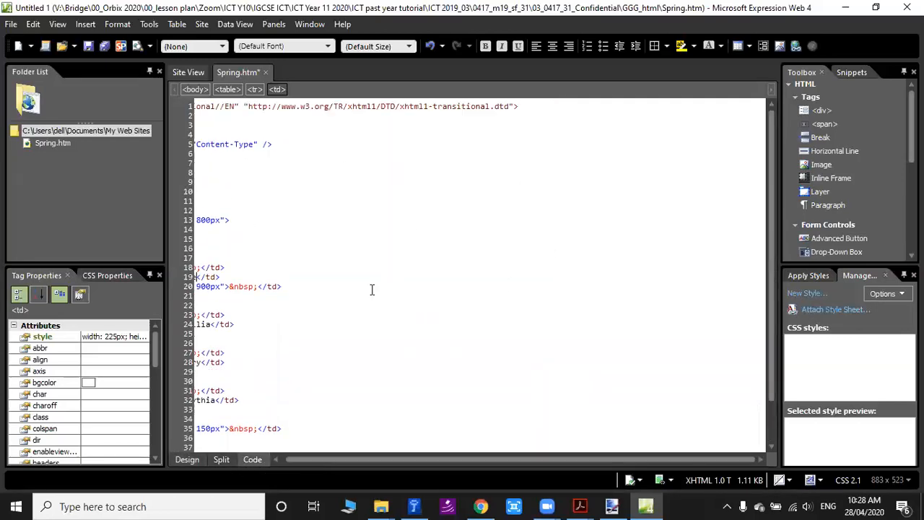
scroll(305, 279, down, 2)
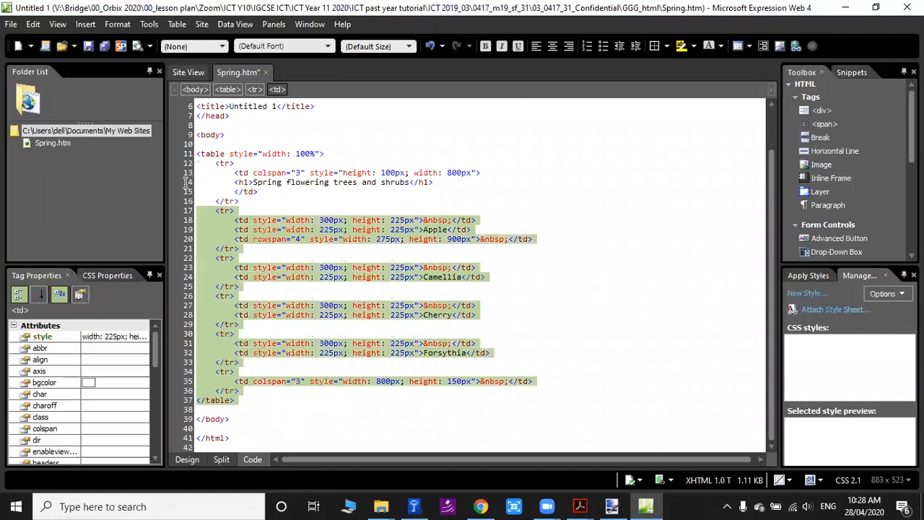
click(361, 238)
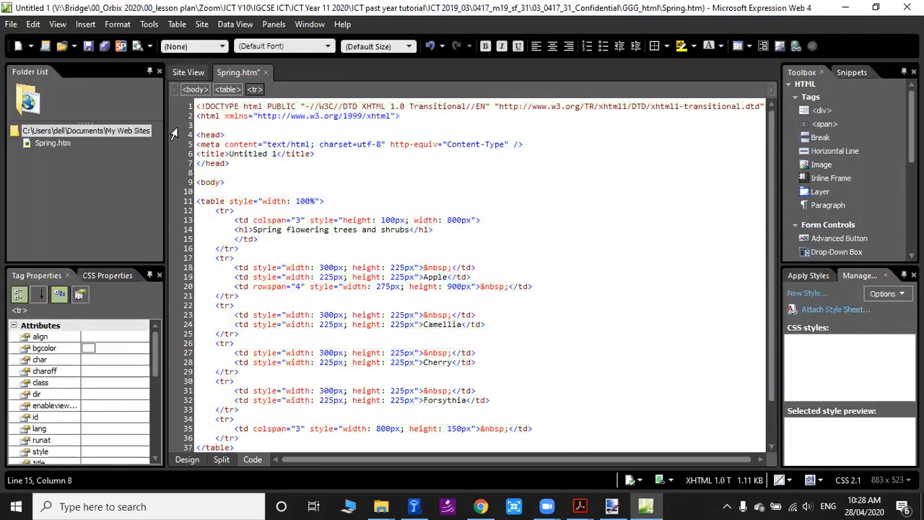
drag(196, 101, 302, 449)
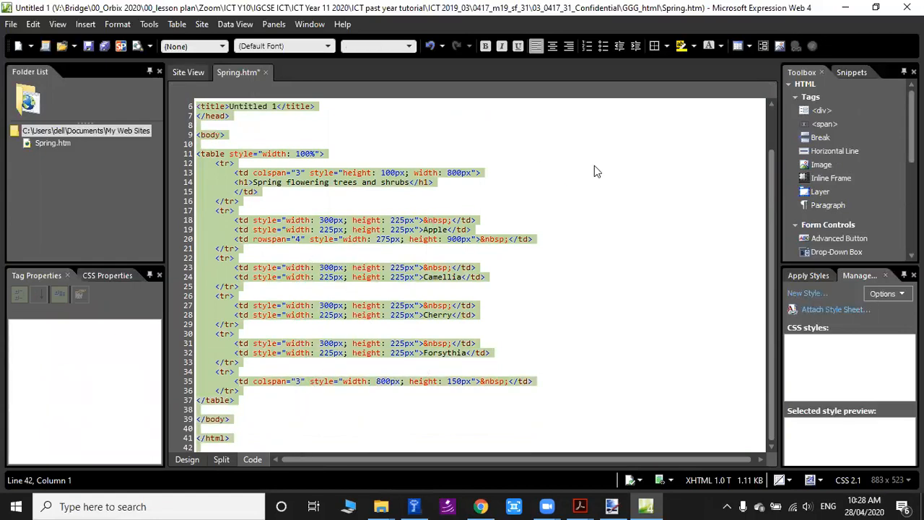
click(343, 431)
scroll(457, 280, up, 2)
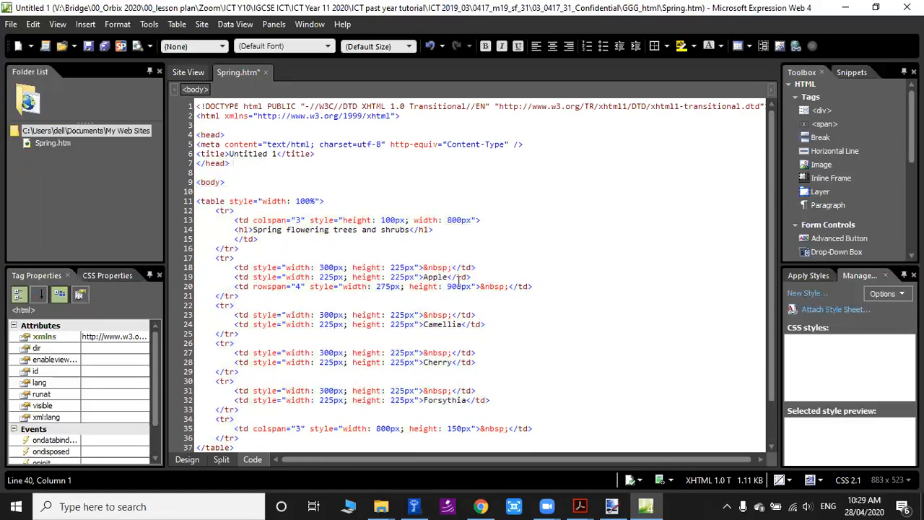
click(322, 343)
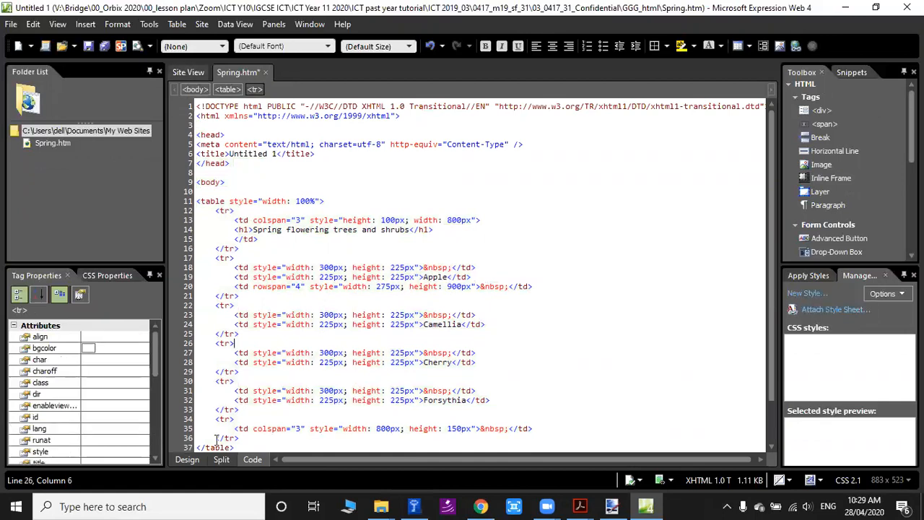
Compare the HTML source of Spring.htm with its page layout, alternating between the Code and Design views.
click(184, 460)
click(250, 460)
click(191, 461)
click(250, 461)
click(188, 460)
click(251, 460)
click(192, 460)
click(253, 461)
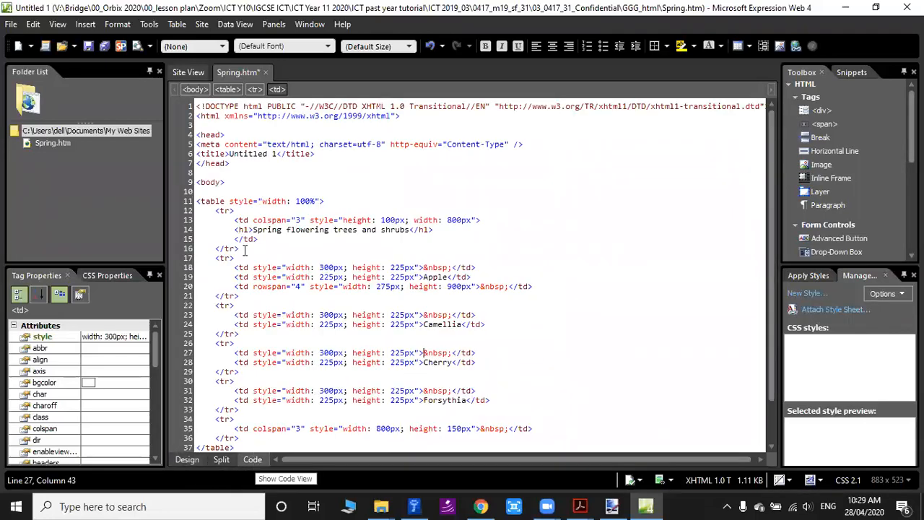
click(192, 462)
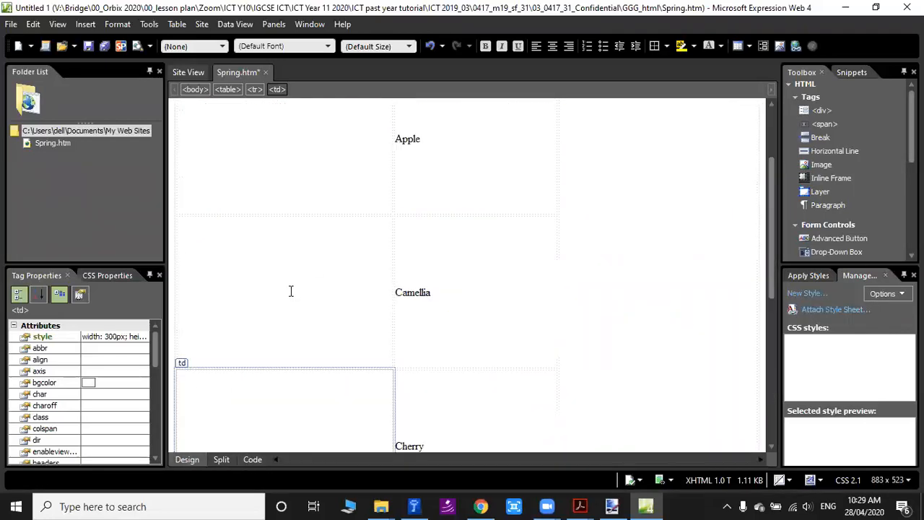
scroll(291, 291, up, 3)
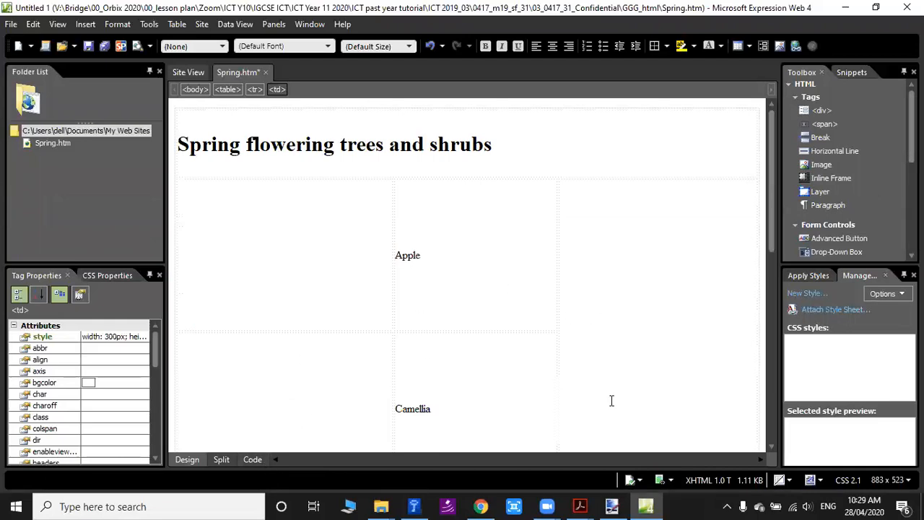
Switch to the exam PDF and read the style requirement for question 8's four cell texts, comparing it with question 7's.
click(580, 506)
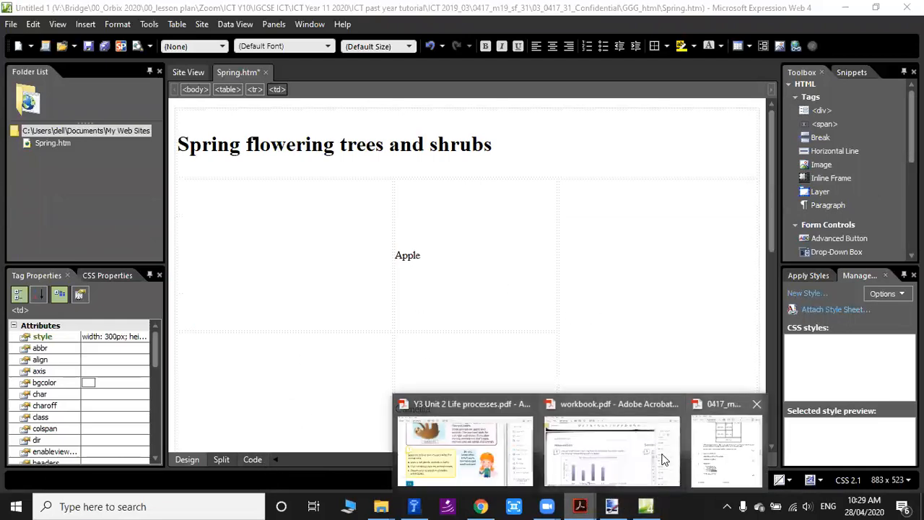
click(707, 457)
scroll(236, 330, down, 3)
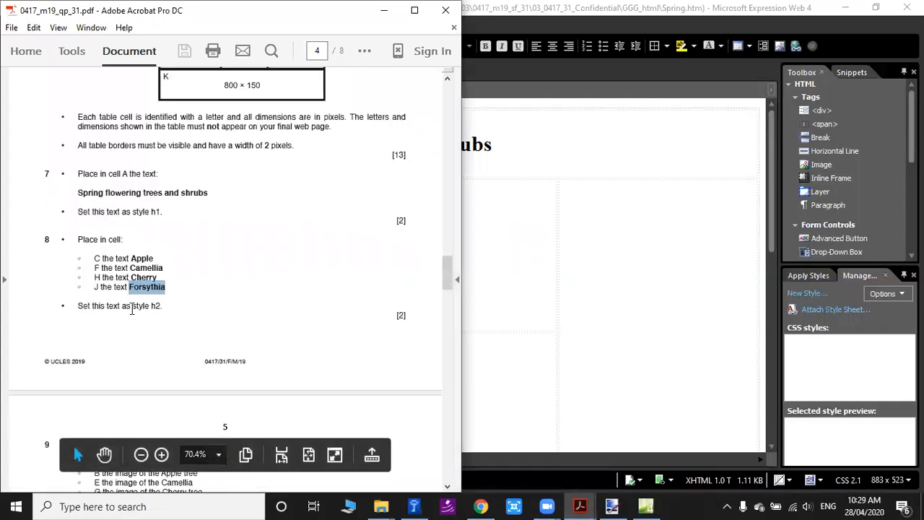
drag(152, 307, 162, 277)
scroll(162, 290, up, 2)
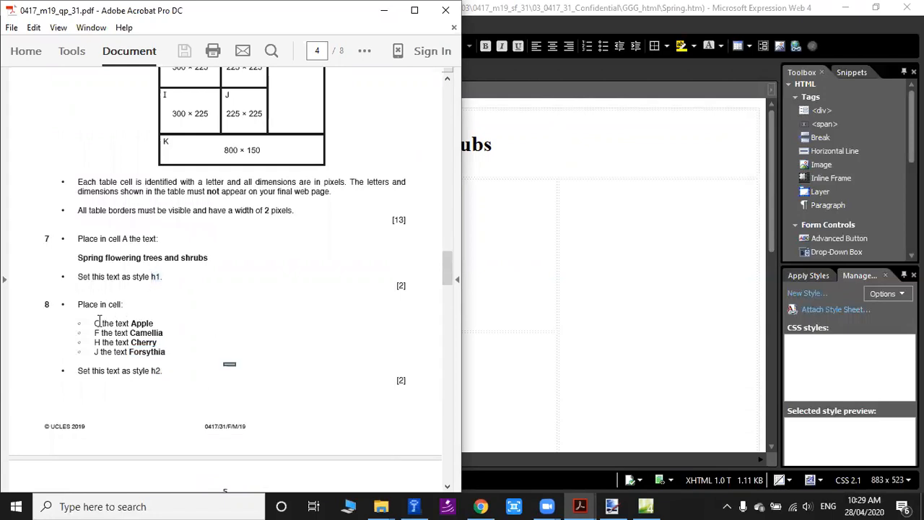
drag(94, 323, 315, 361)
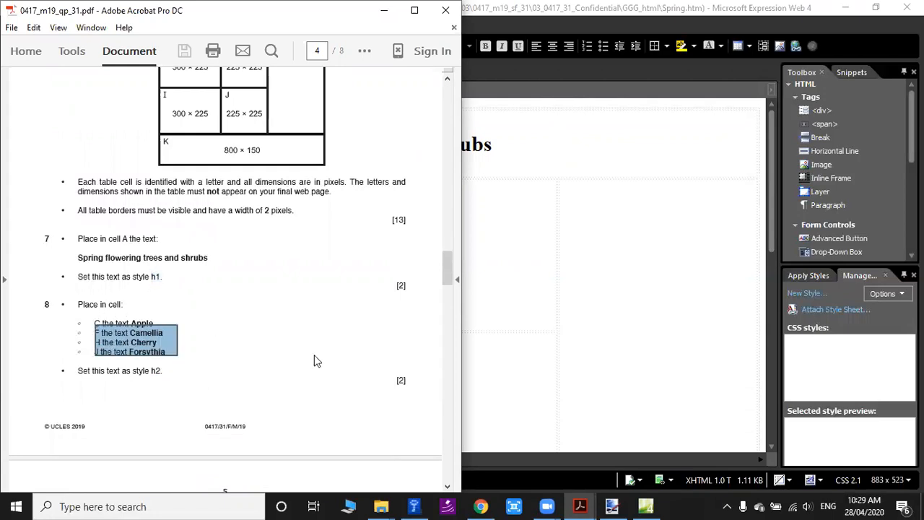
Apply the Heading 2 style to the Apple, Camellia, Cherry and Forsythia cells in the Spring.htm table's middle column.
scroll(233, 138, up, 4)
drag(231, 104, 265, 250)
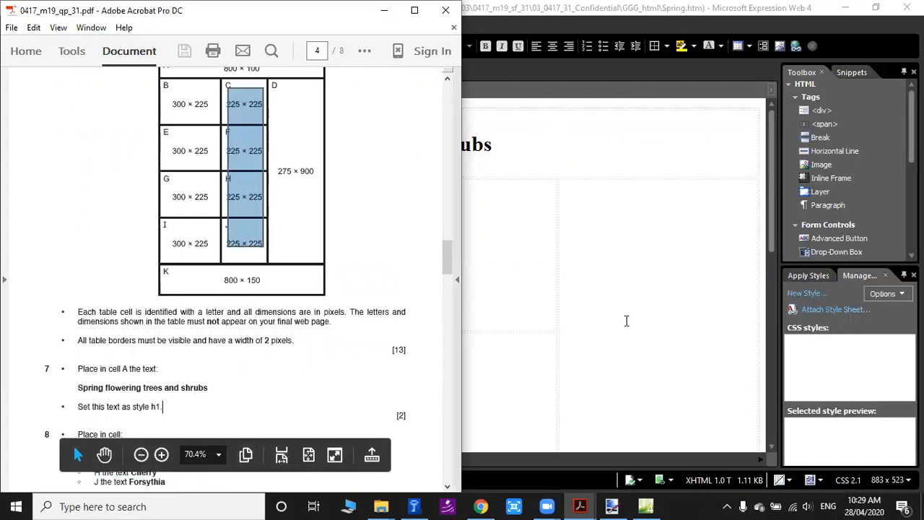
click(625, 319)
drag(403, 174, 517, 441)
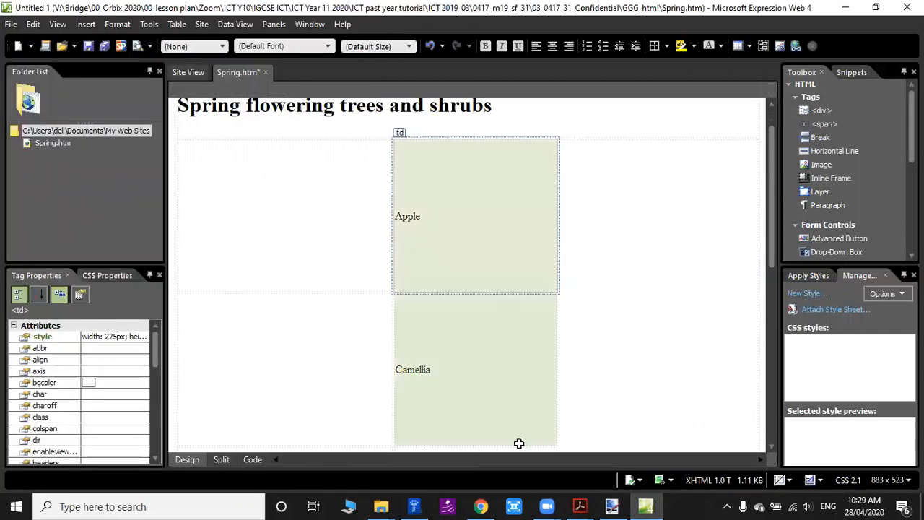
scroll(497, 367, down, 5)
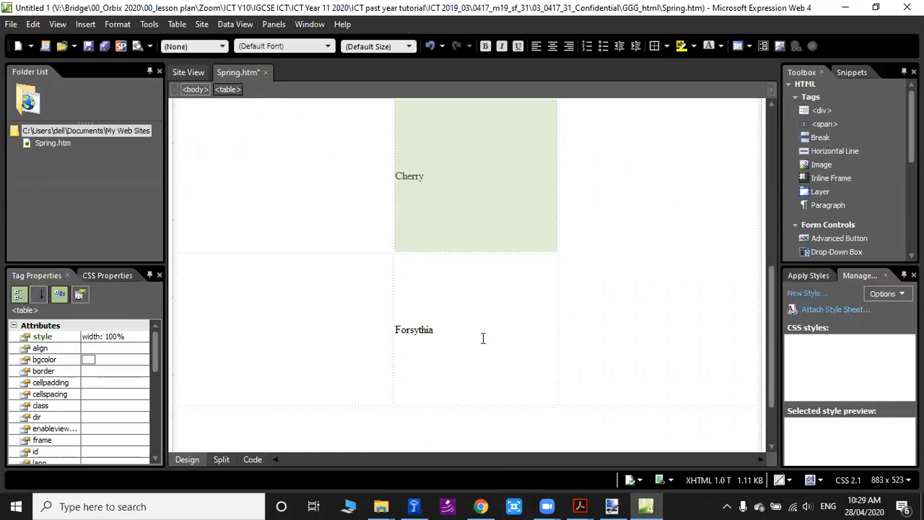
drag(476, 290, 478, 289)
scroll(479, 289, up, 5)
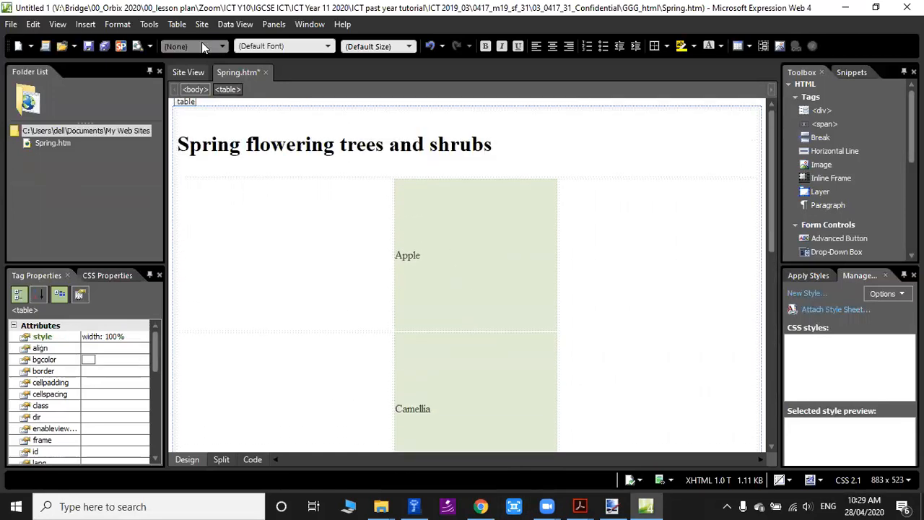
click(201, 43)
click(200, 101)
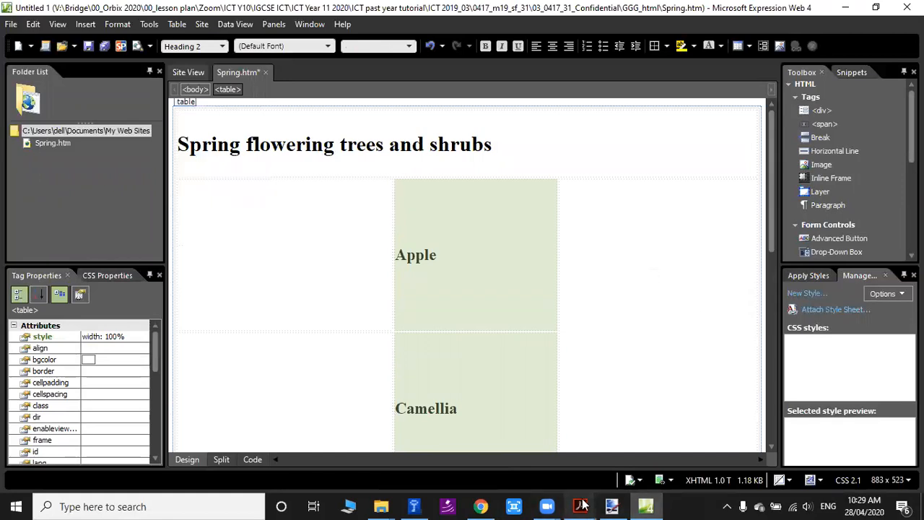
Switch to the exam PDF and read question 9's instructions for placing and resizing the images.
mouse_move(583, 504)
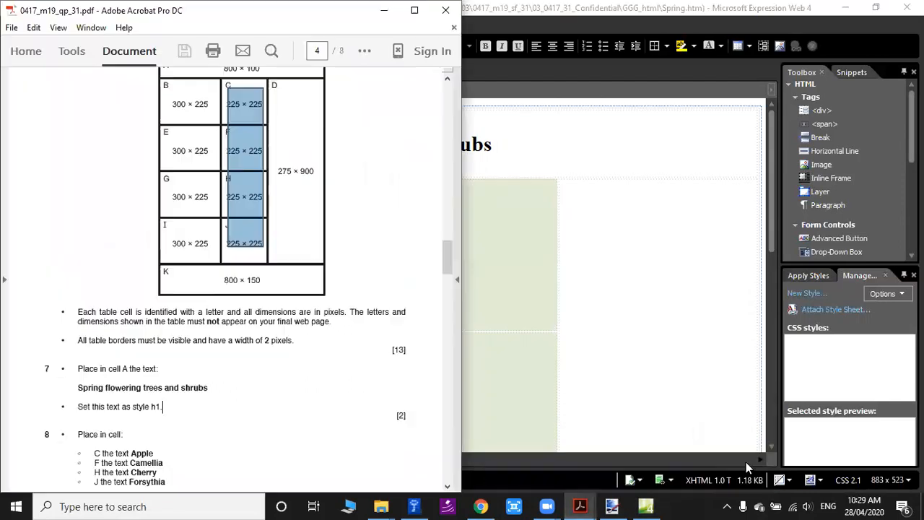
click(725, 444)
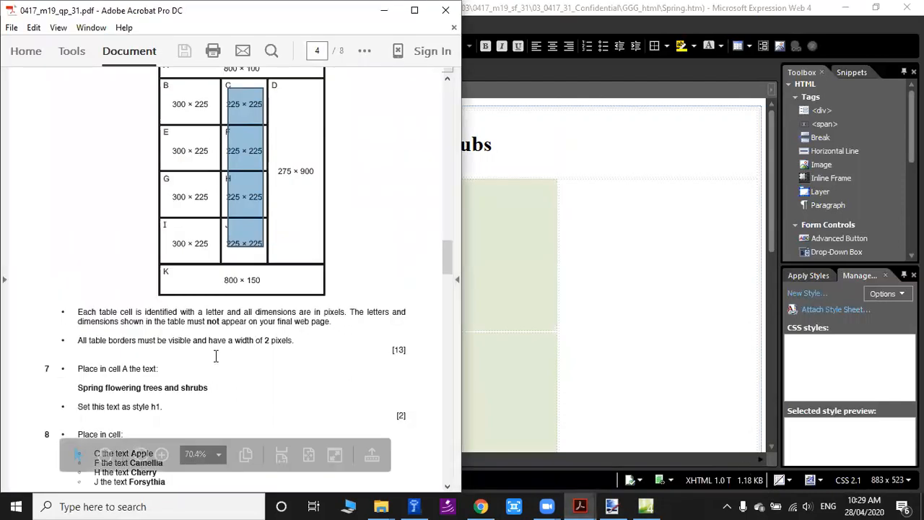
scroll(148, 398, down, 5)
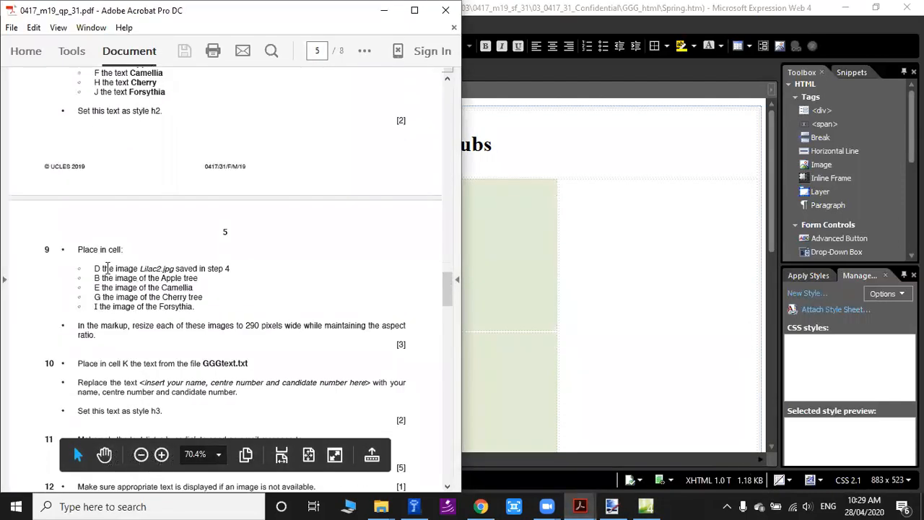
drag(95, 268, 151, 261)
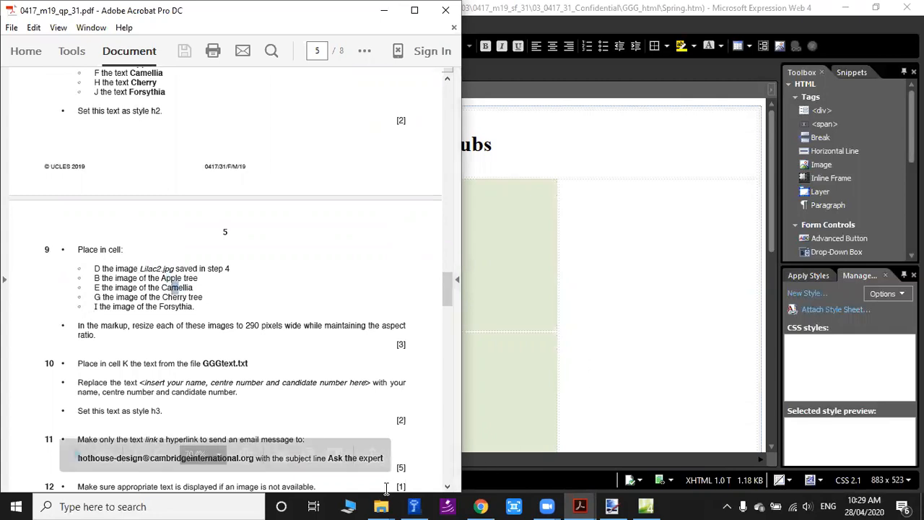
Switch to the GGG_html folder in File Explorer, sort its files by type and narrow the Dimensions column.
mouse_move(381, 506)
click(624, 456)
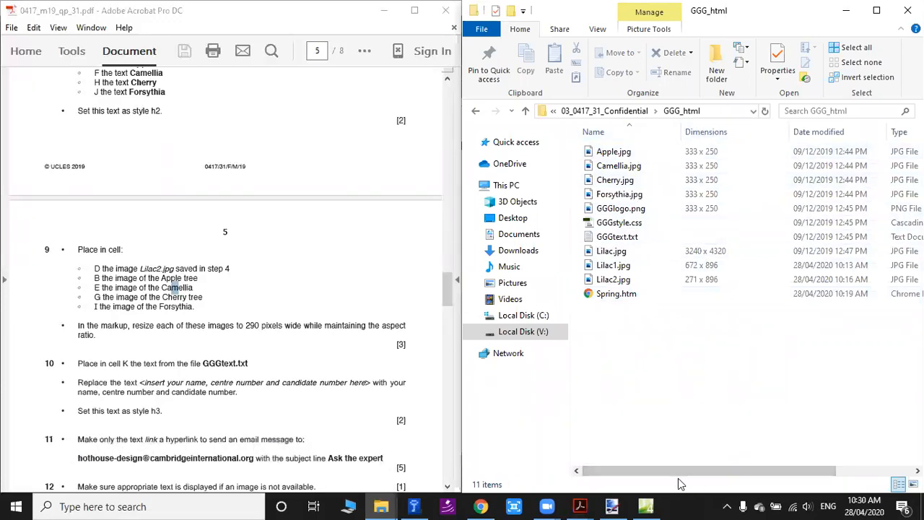
drag(675, 465, 685, 457)
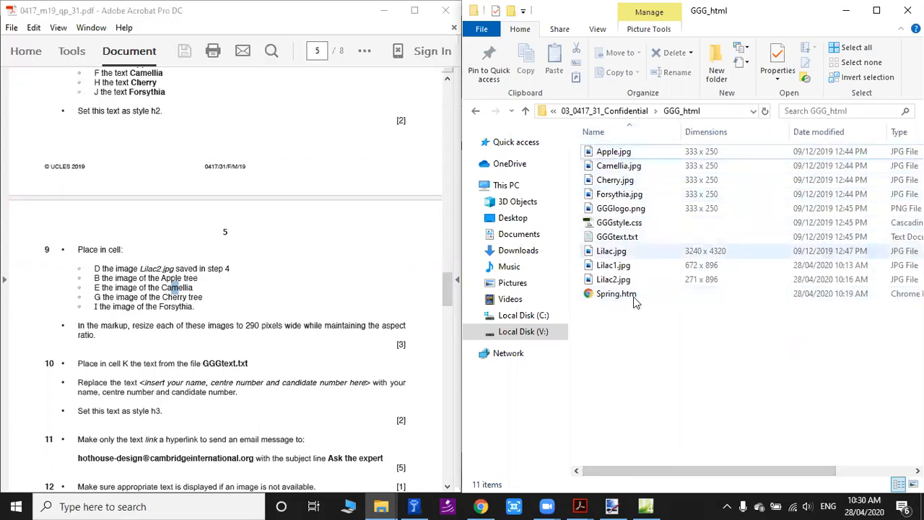
drag(689, 470, 716, 460)
click(870, 133)
drag(787, 130, 742, 140)
Select all the JPG images in the GGG_html folder, from Apple.jpg to Lilac2.jpg.
click(860, 182)
ctrl+click(617, 195)
ctrl+click(616, 209)
ctrl+click(616, 224)
ctrl+click(612, 237)
ctrl+click(612, 251)
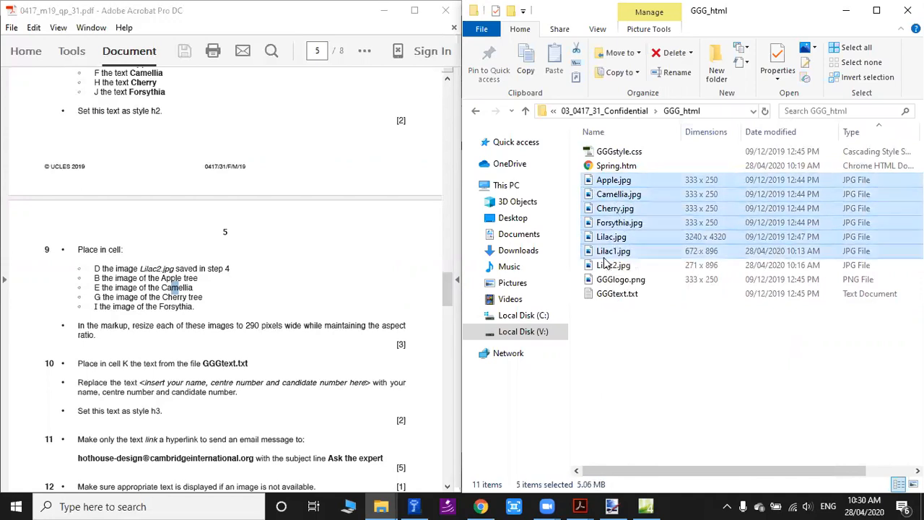
ctrl+click(610, 266)
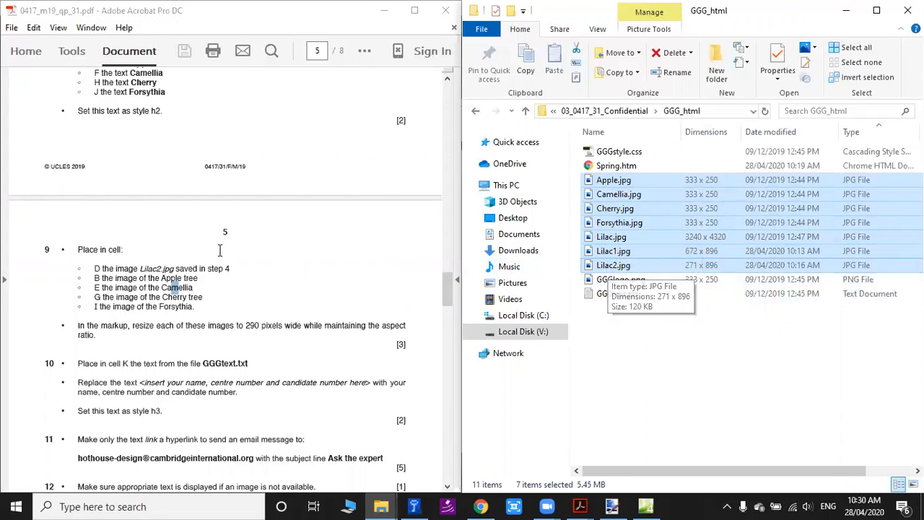
Compare the table layout diagram in the exam PDF with question 9's instruction to place Lilac2.jpg in cell D.
scroll(241, 272, up, 10)
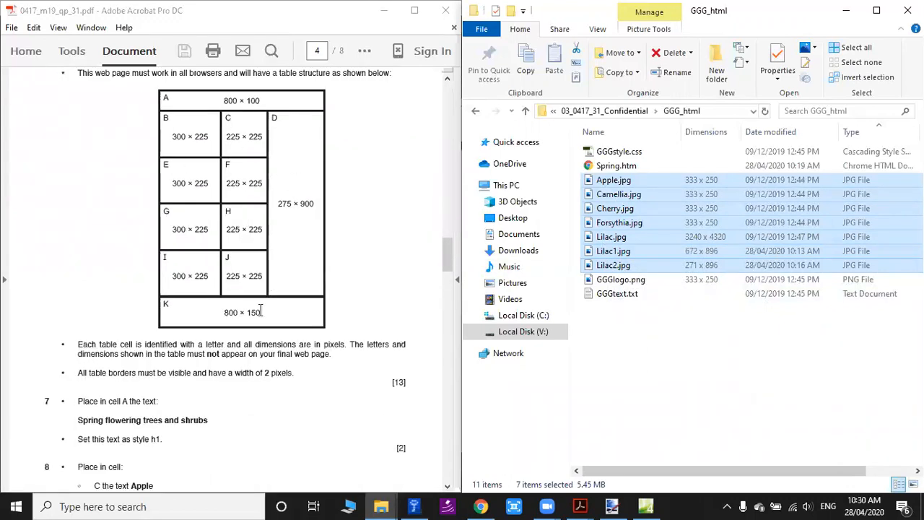
scroll(260, 312, down, 10)
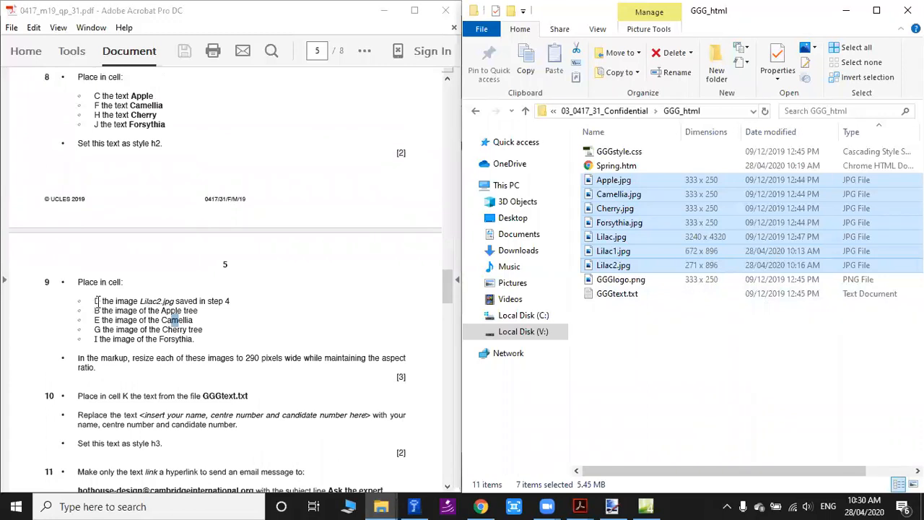
click(96, 301)
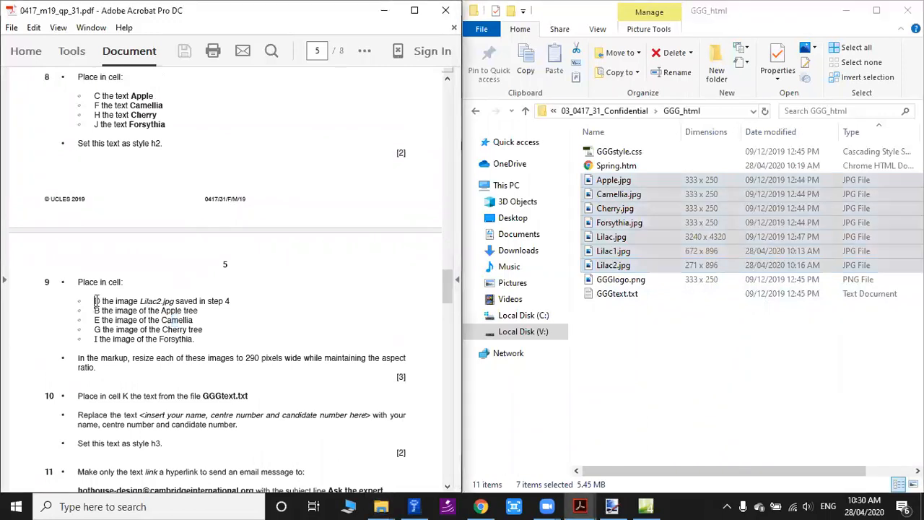
double_click(142, 300)
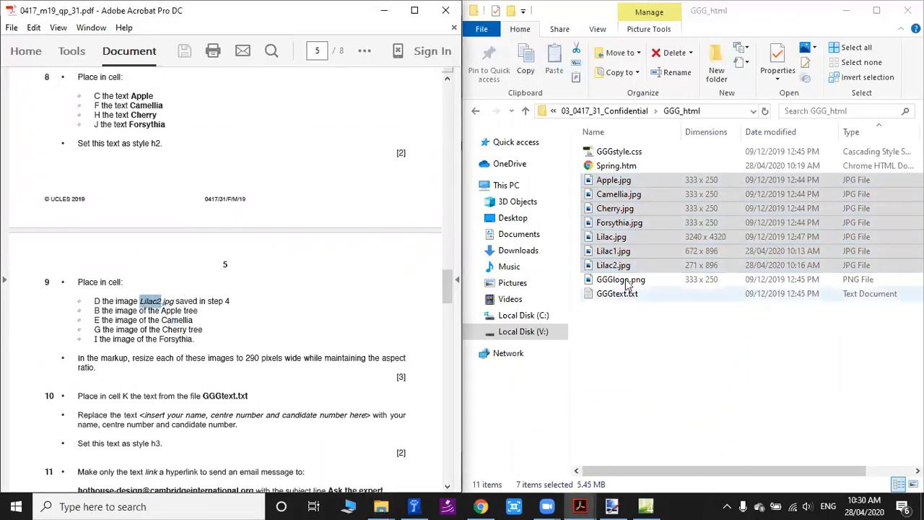
Copy Lilac2.jpg from the GGG_html folder and switch to Spring.htm in Expression Web.
click(647, 268)
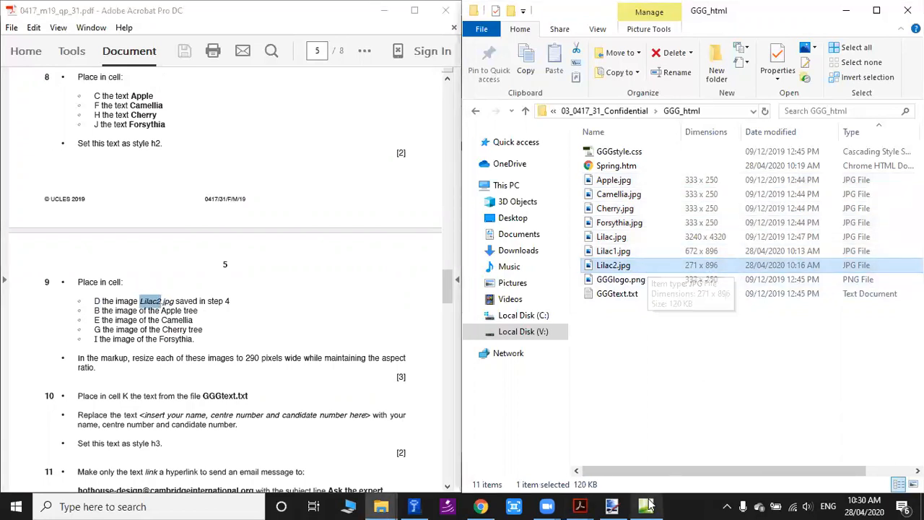
right_click(603, 271)
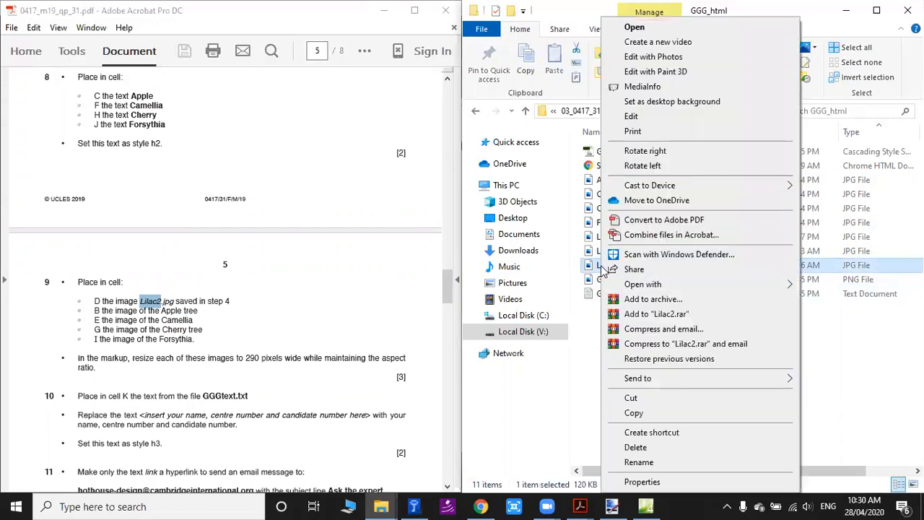
click(644, 414)
click(646, 507)
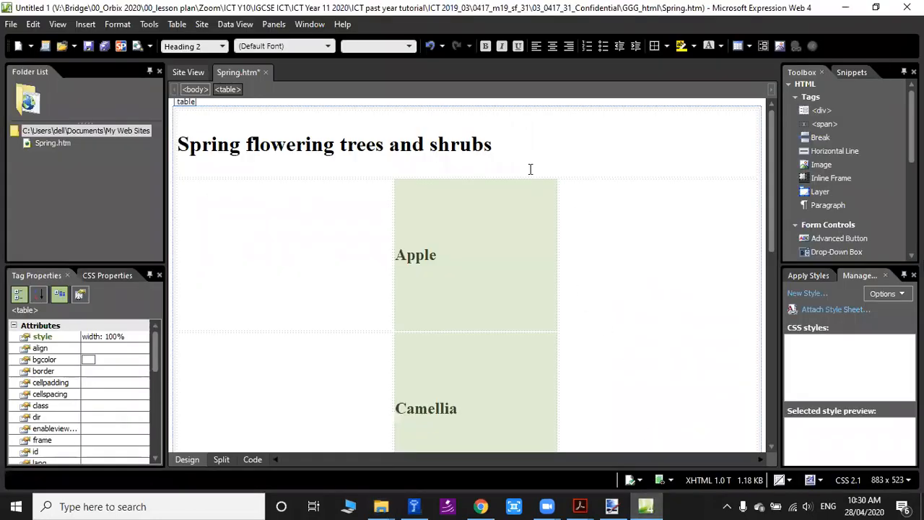
Switch to the exam PDF and locate cell D in question 6's table layout diagram.
mouse_move(580, 506)
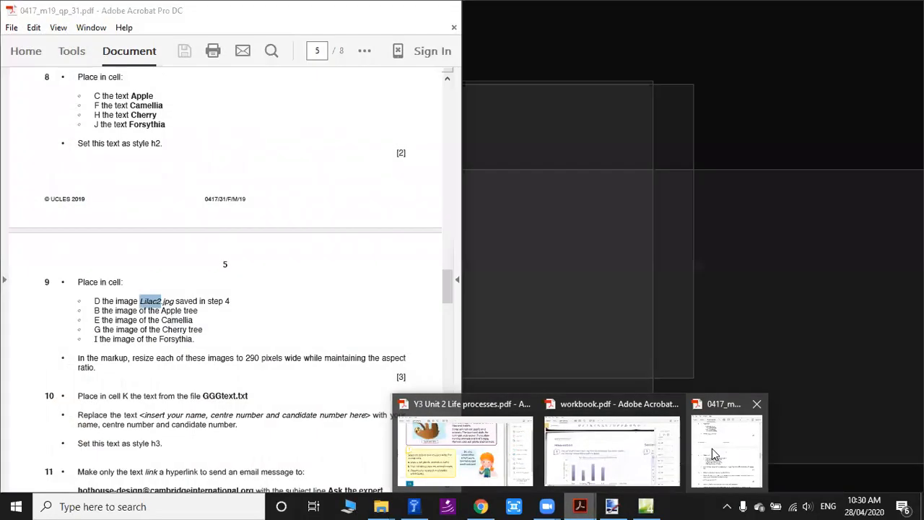
click(712, 448)
scroll(301, 278, up, 10)
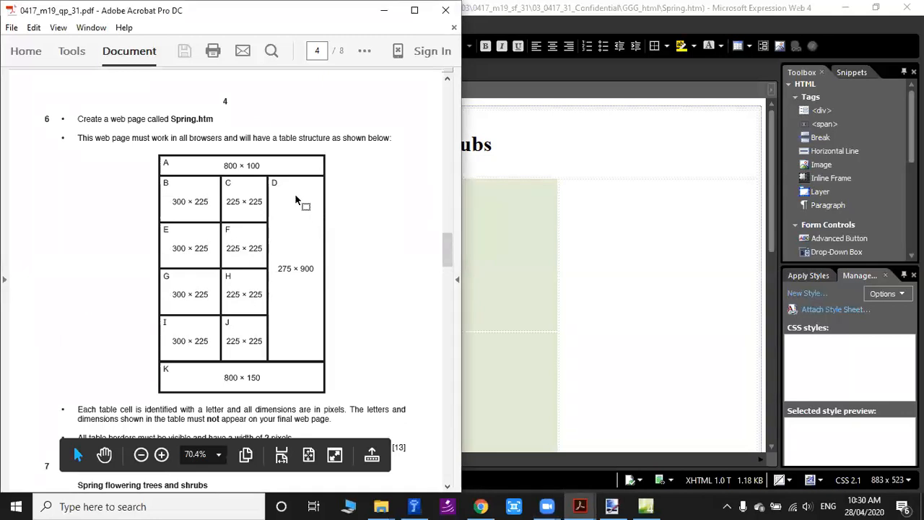
Paste the copied Lilac2.jpg into cell D, the tall four-row cell in Spring.htm, with the alternate text "lilac2".
click(635, 236)
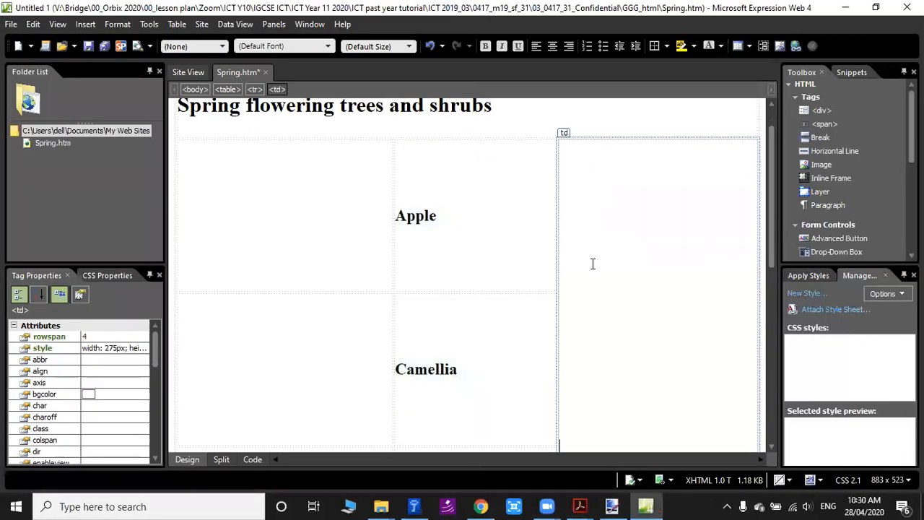
scroll(593, 264, down, 3)
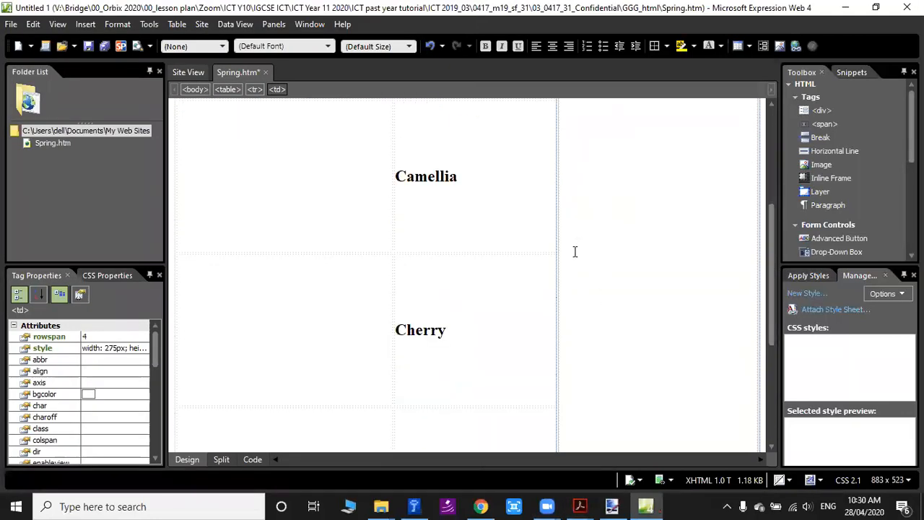
key(ctrl+v)
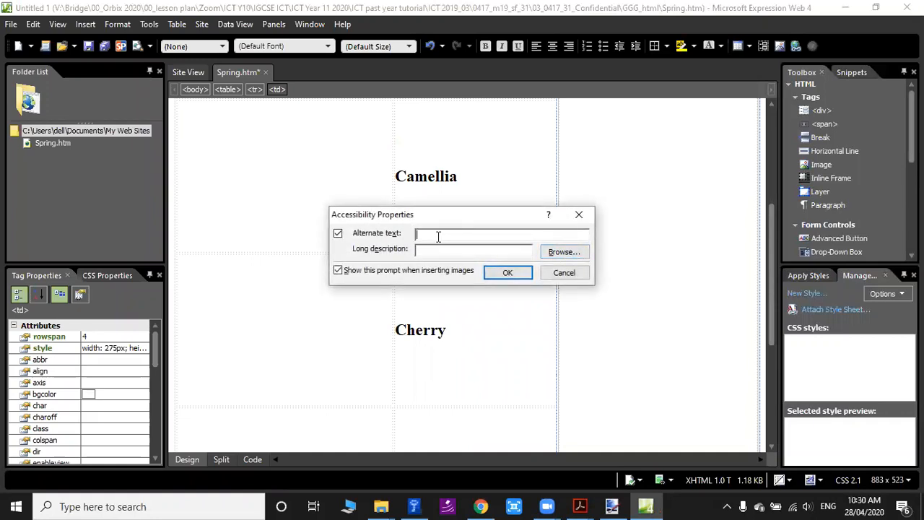
text(lilac2)
click(505, 272)
scroll(682, 264, down, 3)
scroll(682, 265, up, 6)
scroll(684, 270, up, 3)
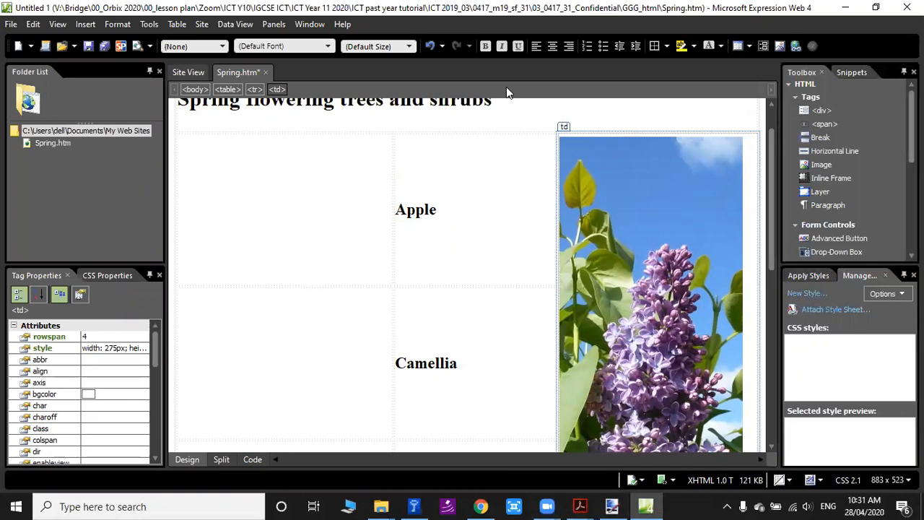
Arrange the Spring.htm window beside the GGG_html folder and copy Apple.jpg from that folder.
key(super+Left)
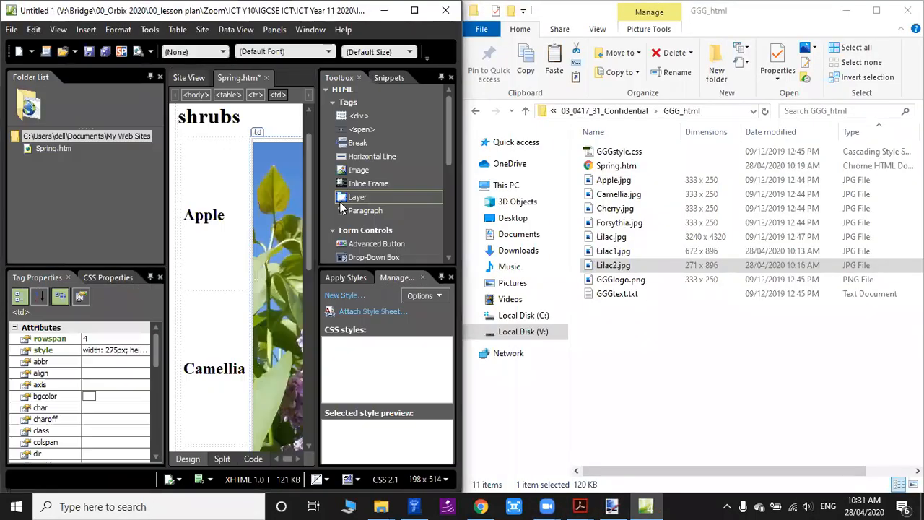
click(272, 196)
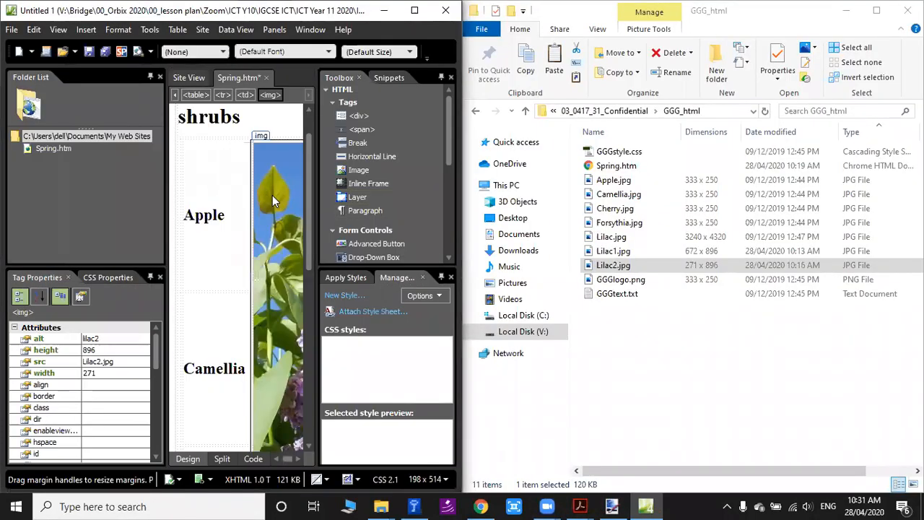
click(610, 182)
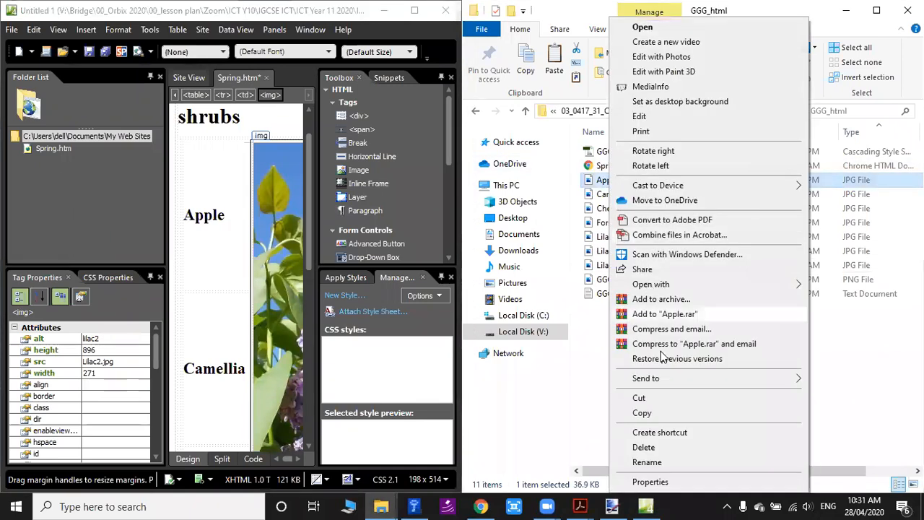
click(654, 412)
Maximize Spring.htm and paste the copied image into cell B, beside the Apple heading, with the alternate text "apple".
click(206, 215)
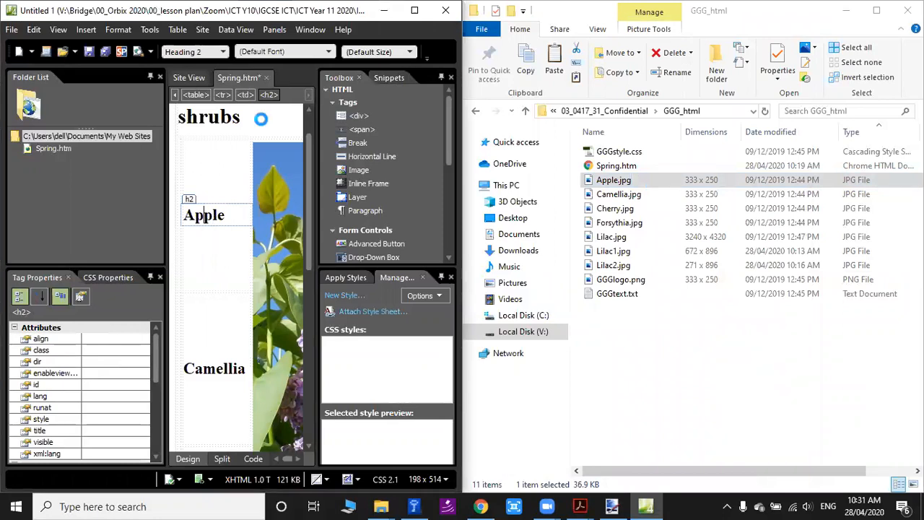
double_click(156, 10)
right_click(273, 207)
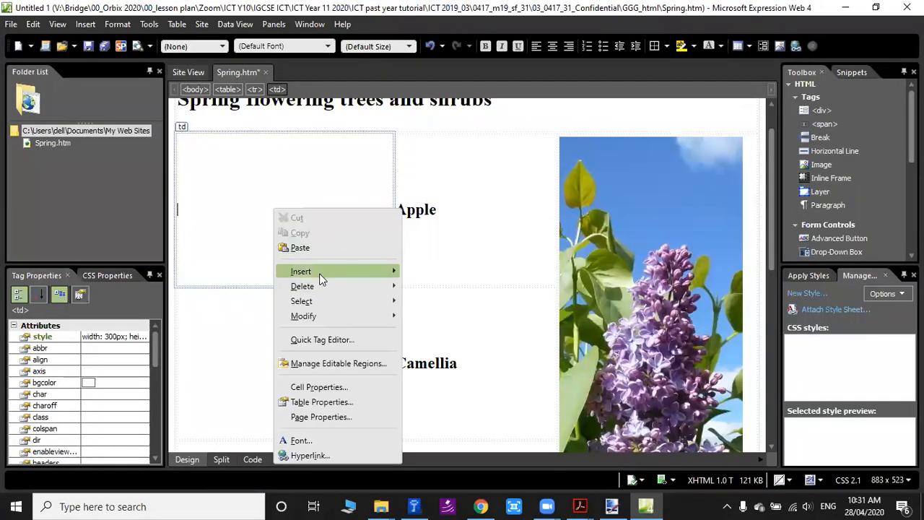
click(324, 247)
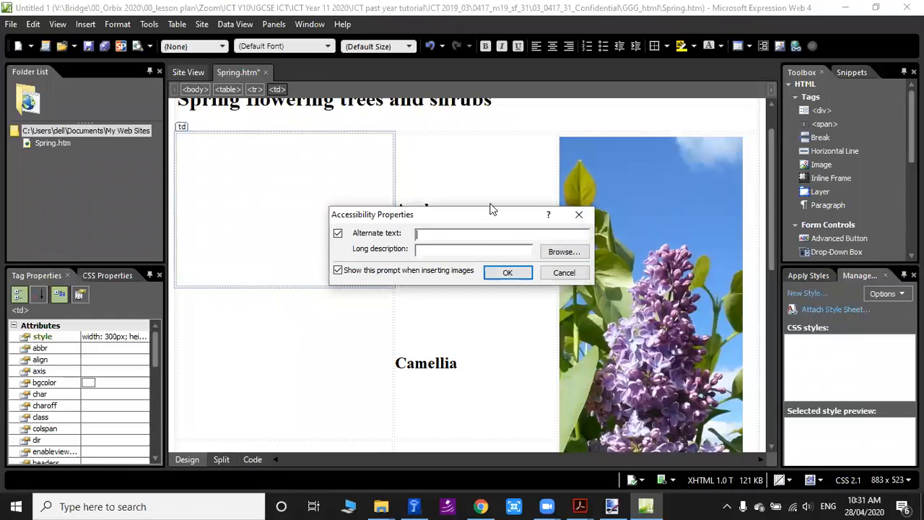
text(apple)
key(Return)
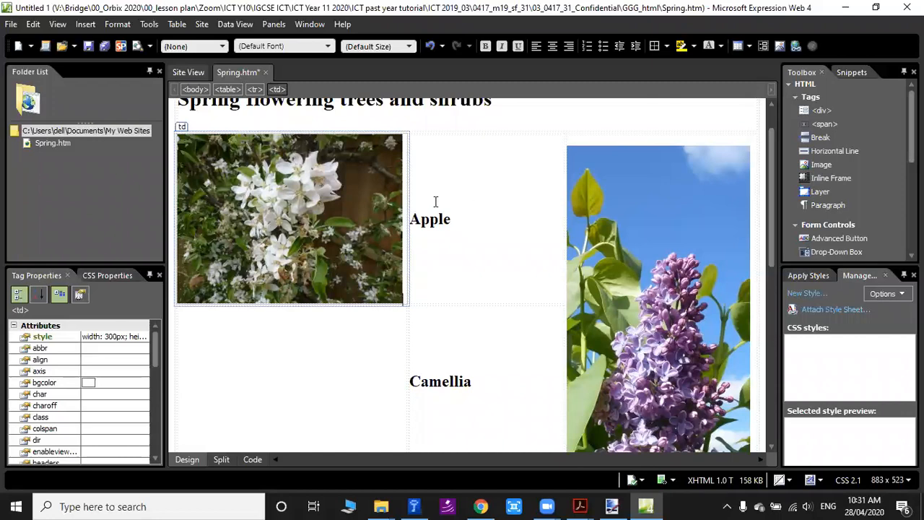
Restore the Spring.htm window beside the GGG_html folder and copy Camellia.jpg from that folder.
double_click(786, 5)
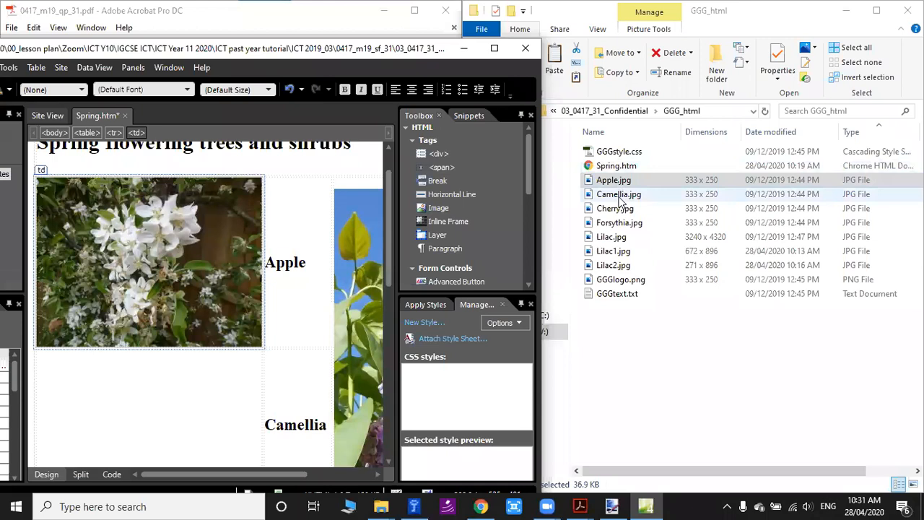
click(617, 195)
right_click(617, 195)
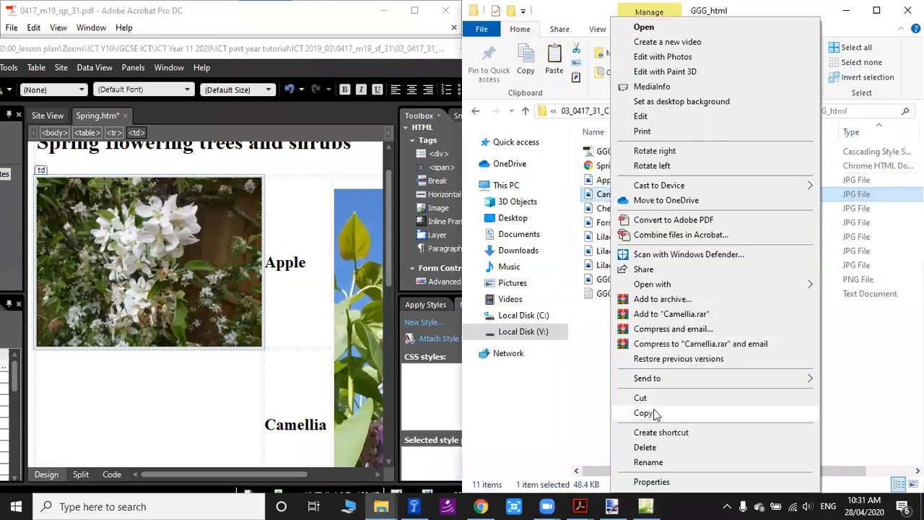
click(653, 409)
Paste the copied image into cell E, beside the Camellia heading, with the alternate text "Camellia".
click(185, 434)
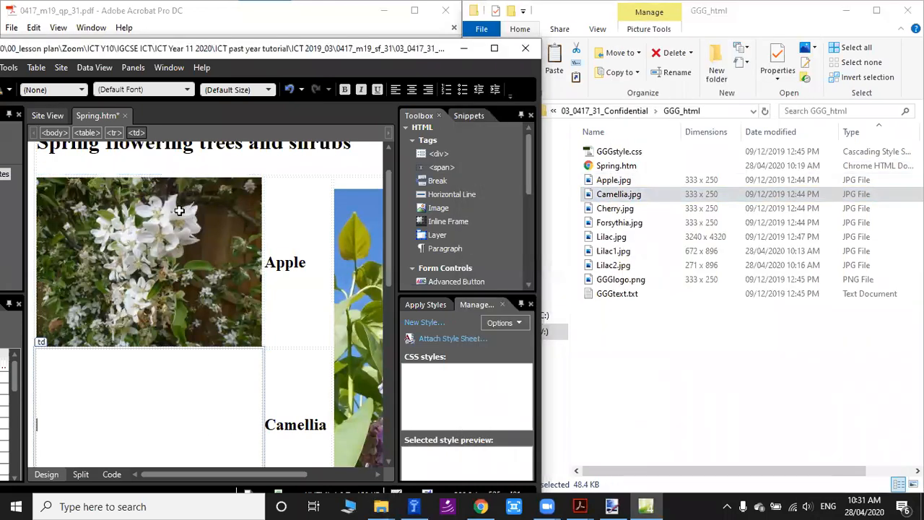
key(ctrl+v)
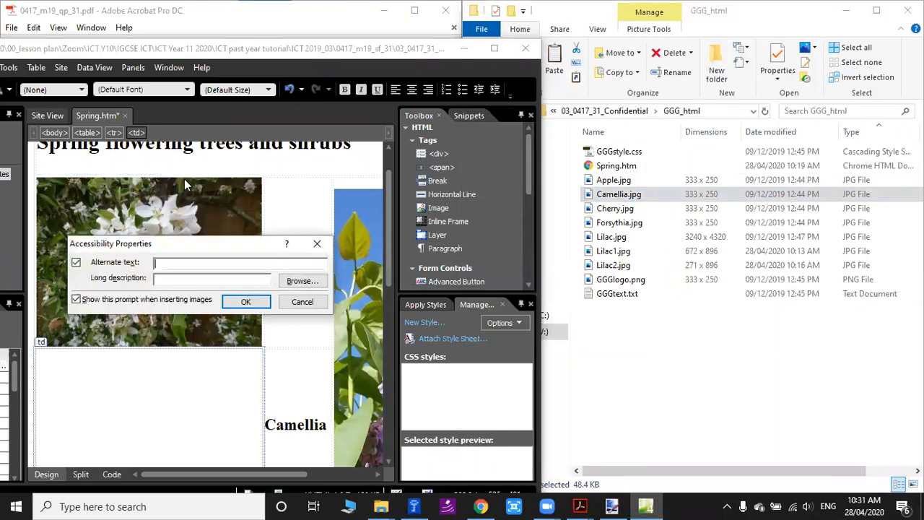
click(612, 195)
click(612, 195)
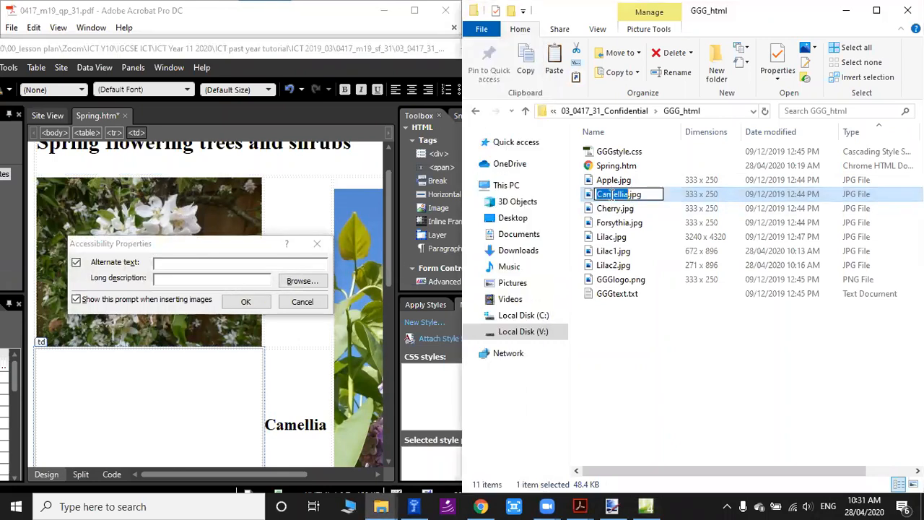
click(235, 263)
key(ctrl+v)
click(258, 302)
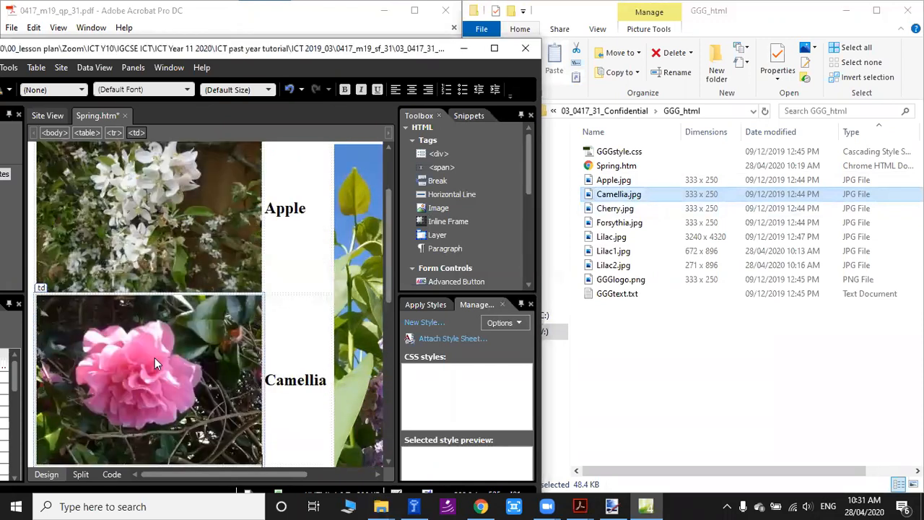
Copy Cherry.jpg from the GGG_html folder into cell G, beside the Cherry heading, and enter its alternate text.
click(623, 209)
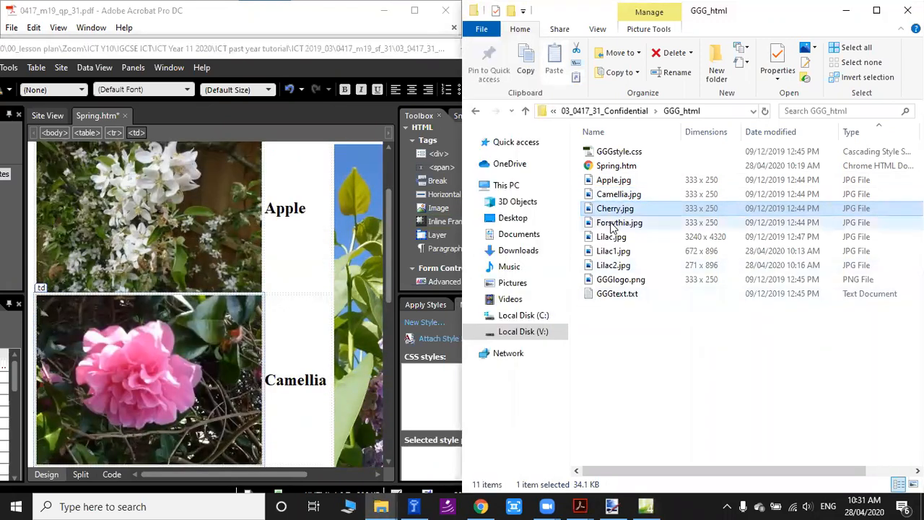
scroll(140, 294, down, 3)
drag(140, 295, 140, 297)
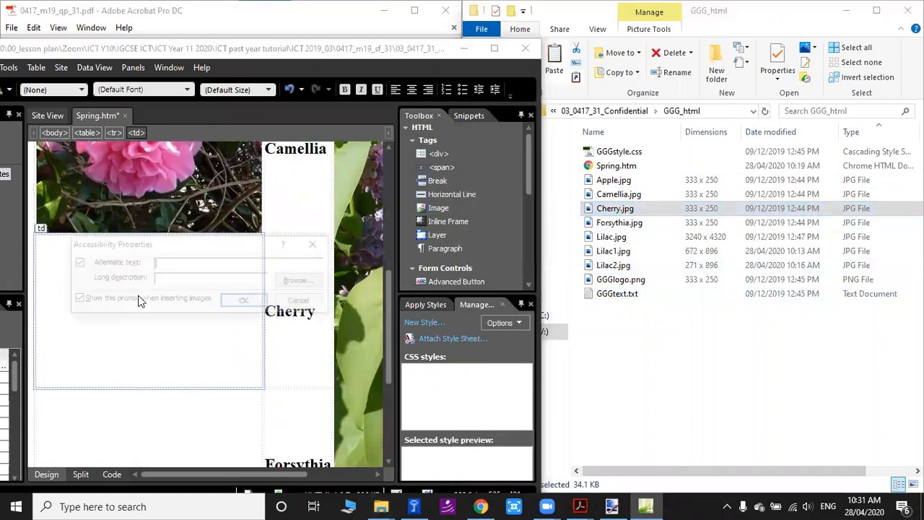
text(Cherry)
key(Return)
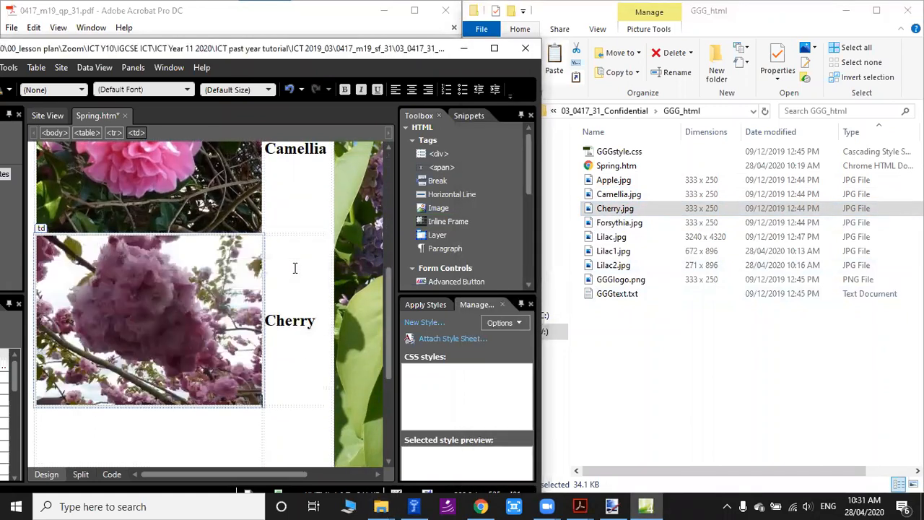
Copy Forsythia.jpg from the GGG_html folder into cell I, beside the Forsythia heading, with the alternate text "Forsythia".
click(634, 224)
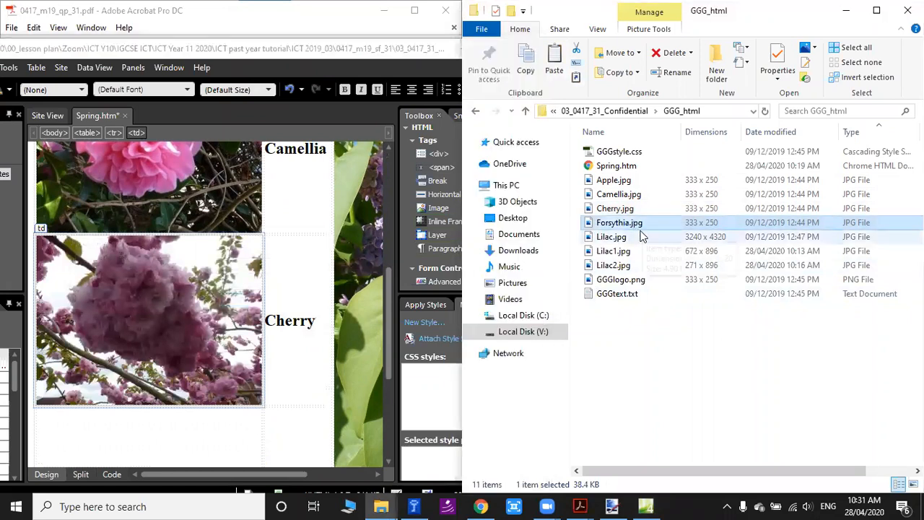
scroll(221, 349, down, 3)
drag(145, 326, 143, 327)
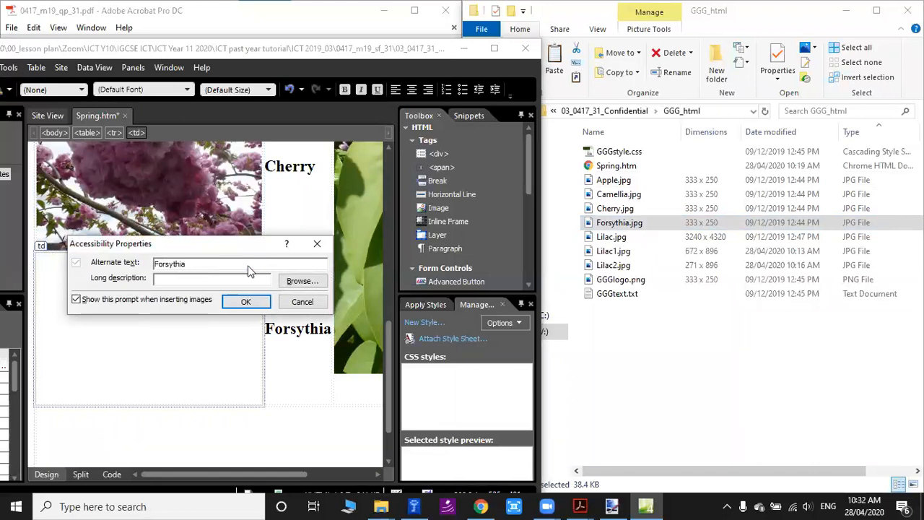
key(Return)
scroll(320, 291, up, 5)
scroll(329, 309, down, 5)
Delete the Forsythia image and paste it again in the same cell, using the file's base name "Forsythia" as alternate text.
click(172, 313)
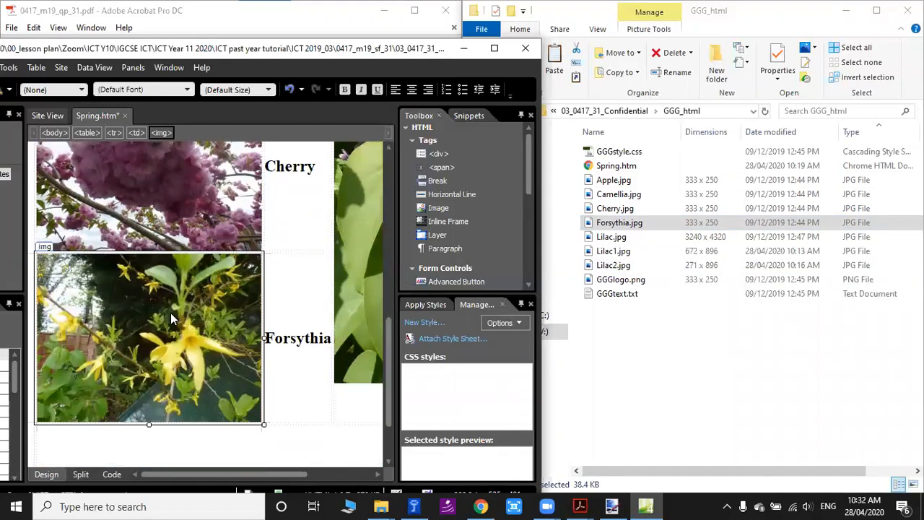
key(Delete)
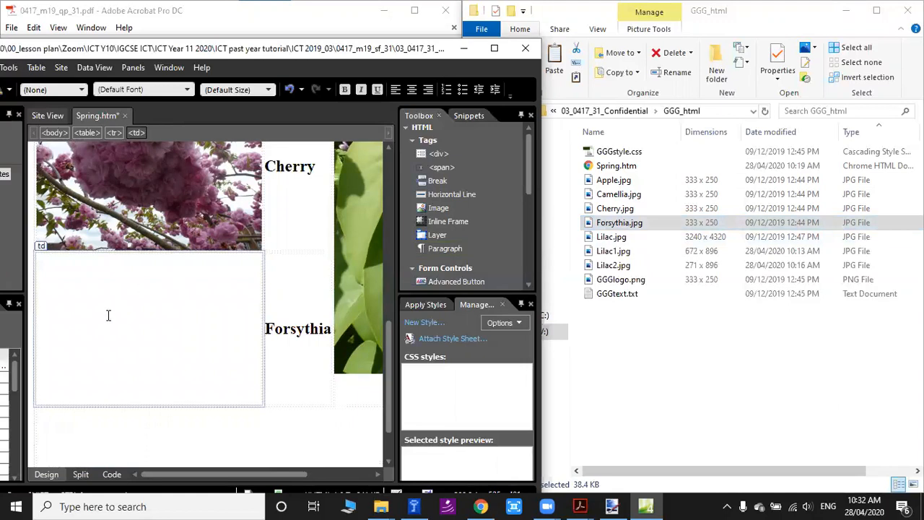
drag(104, 315, 105, 315)
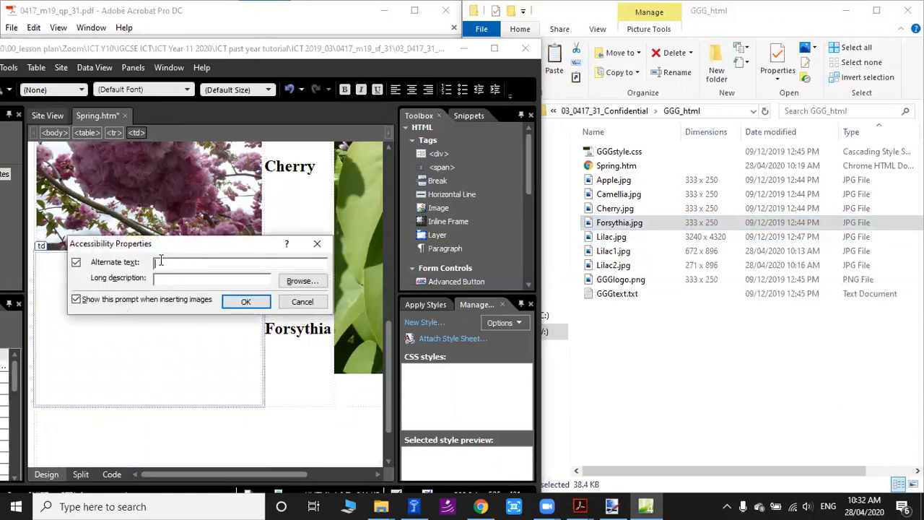
click(605, 228)
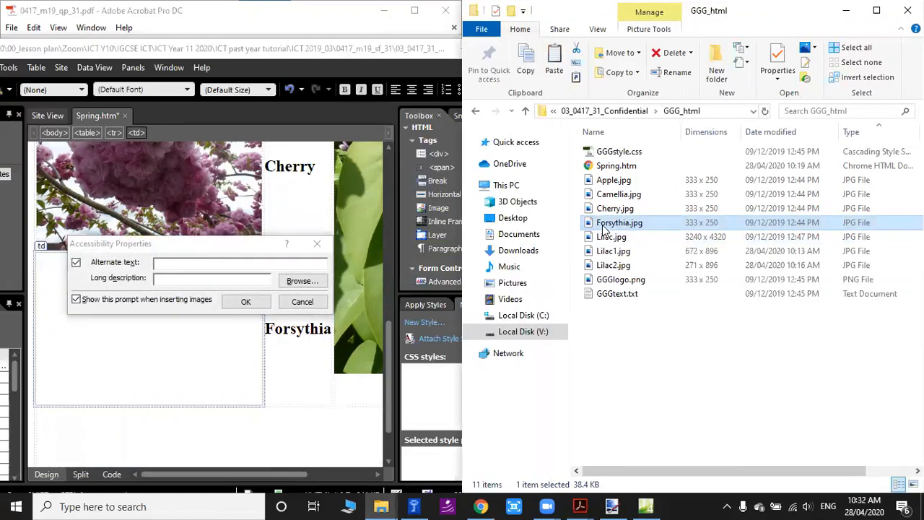
click(605, 226)
key(ctrl+c)
click(214, 265)
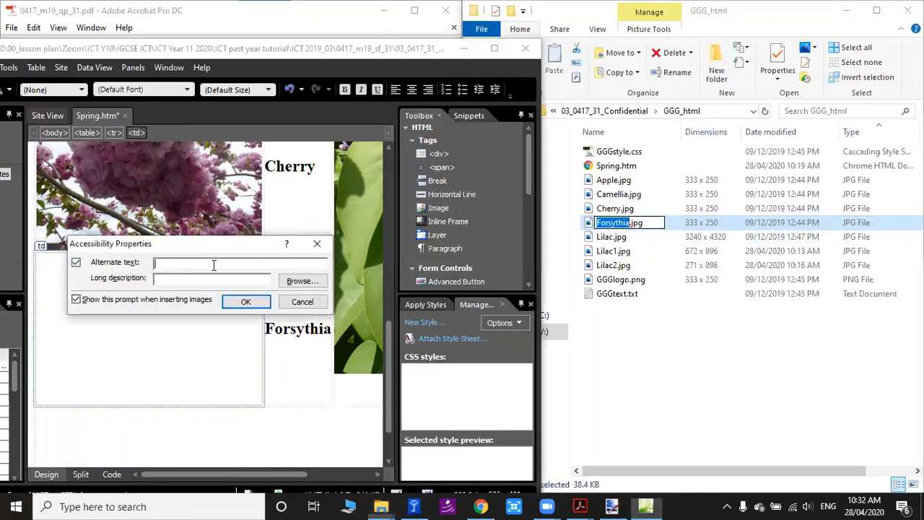
key(ctrl+v)
click(245, 301)
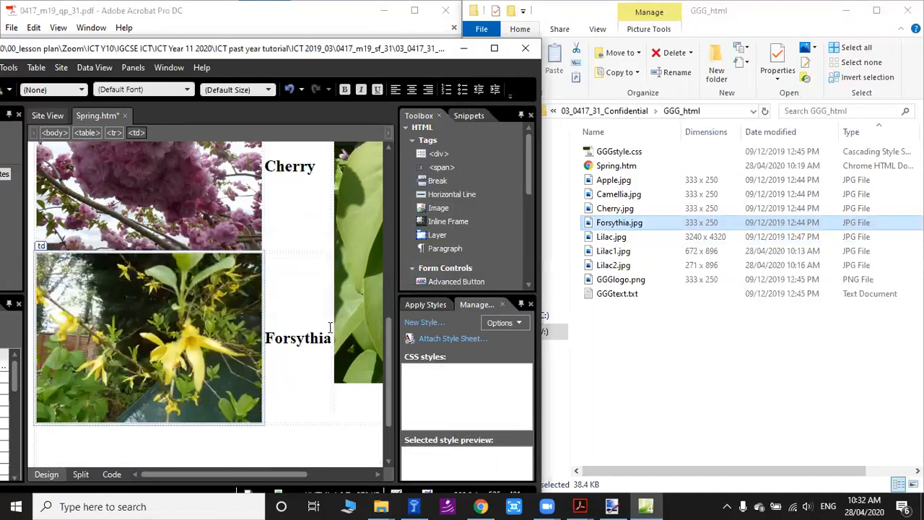
Maximize Spring.htm and examine the placed plant images and their headings down the table.
double_click(203, 52)
scroll(624, 247, up, 6)
scroll(632, 268, down, 6)
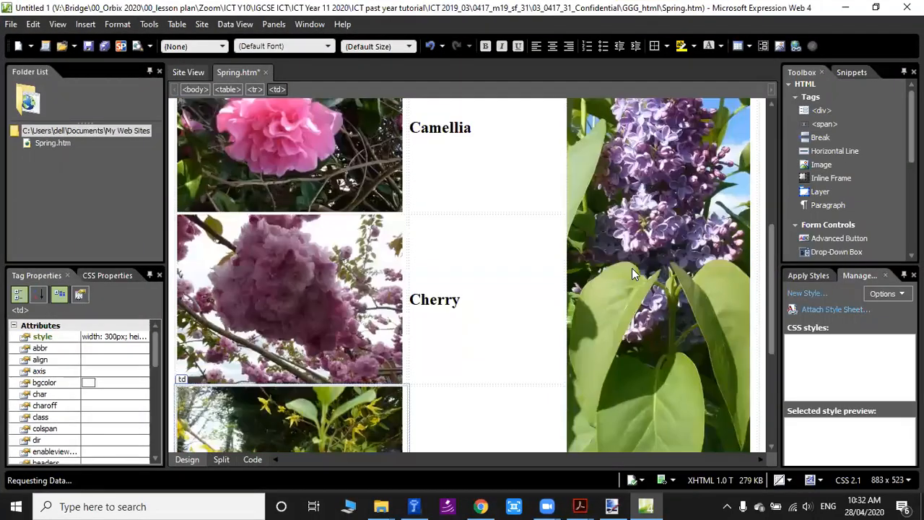
scroll(637, 266, up, 3)
scroll(586, 250, down, 3)
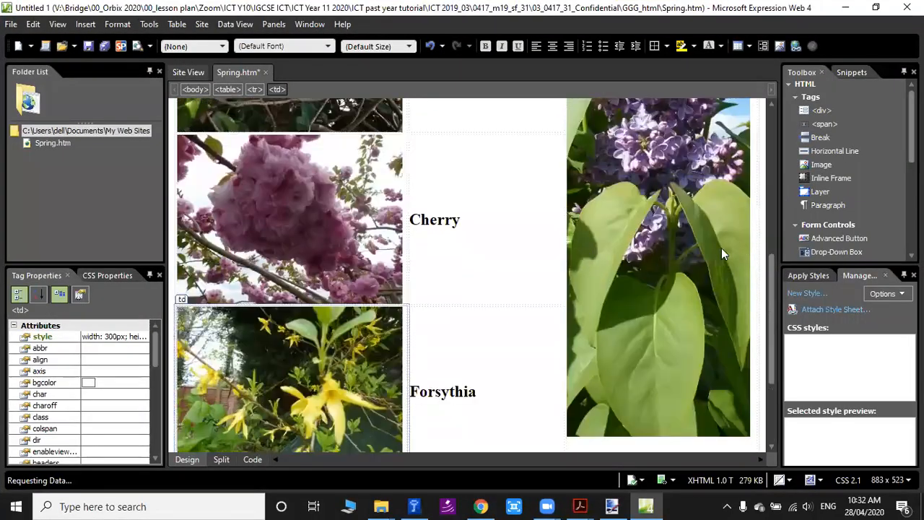
scroll(645, 293, up, 6)
scroll(644, 293, down, 5)
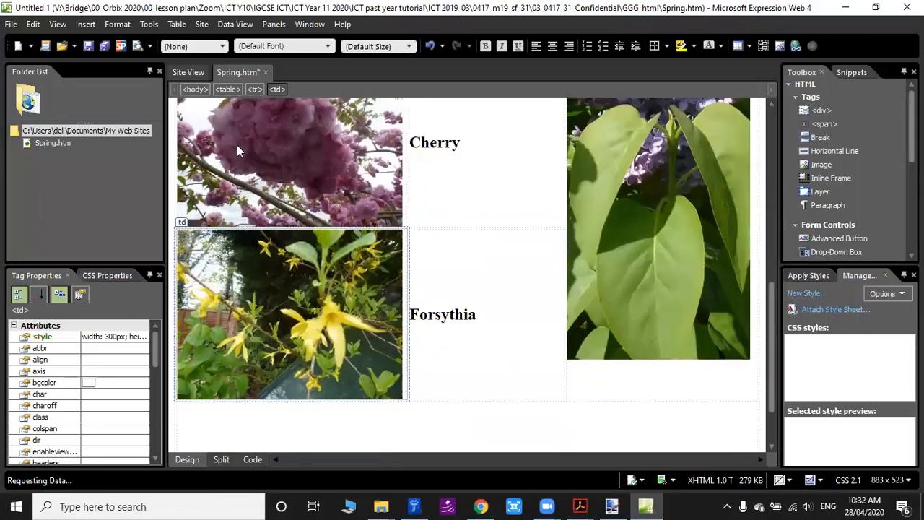
click(468, 312)
click(466, 143)
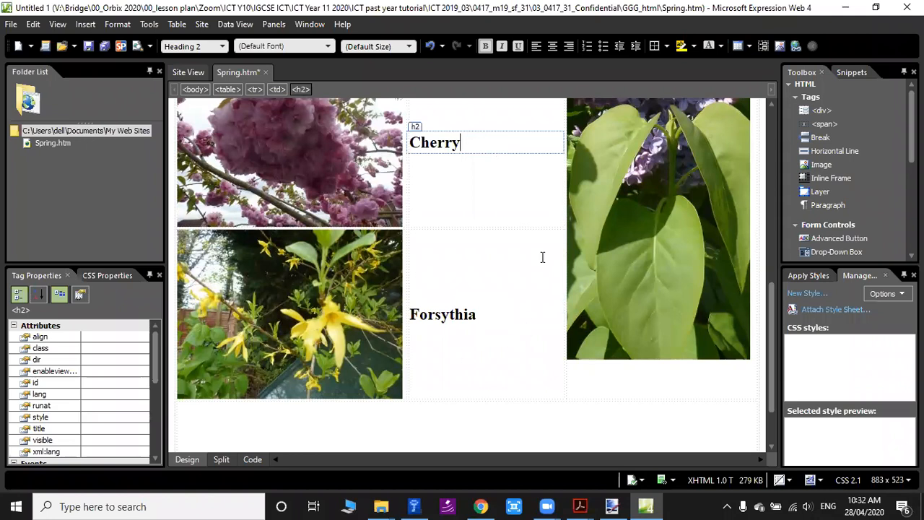
scroll(543, 257, up, 3)
click(159, 24)
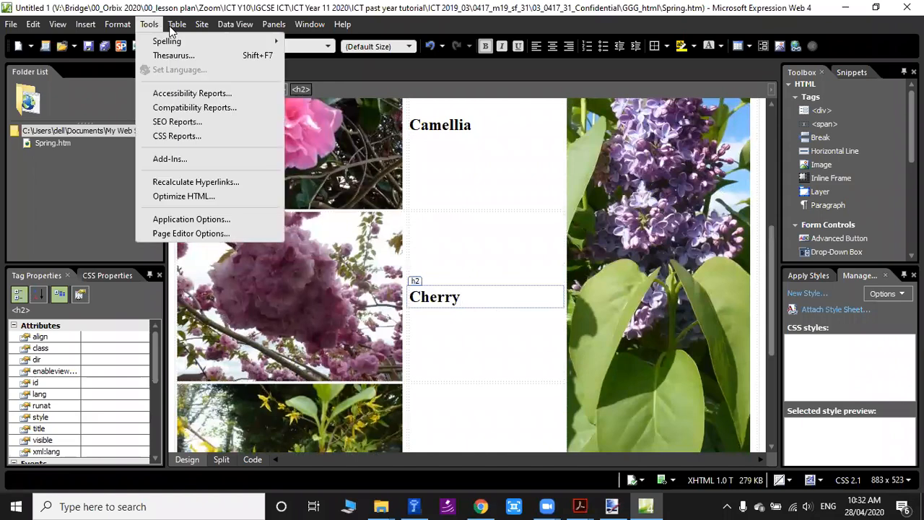
click(177, 23)
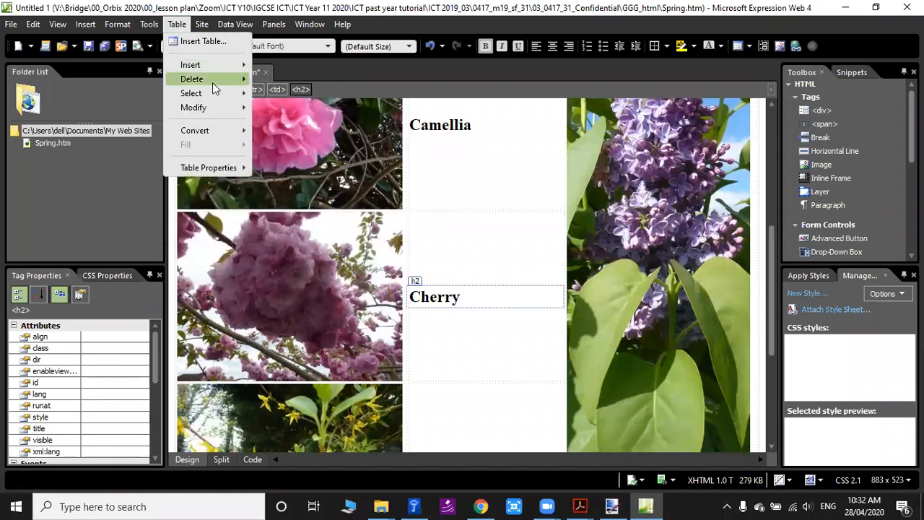
click(427, 210)
click(325, 275)
click(477, 375)
click(482, 194)
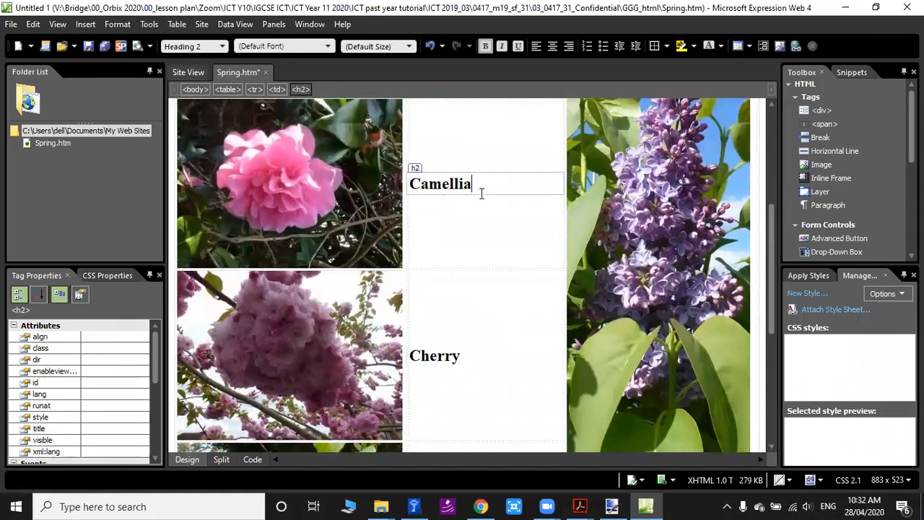
scroll(498, 289, down, 5)
Switch to the exam PDF and read question 9's instruction on the pixel width and aspect ratio for the images.
click(581, 506)
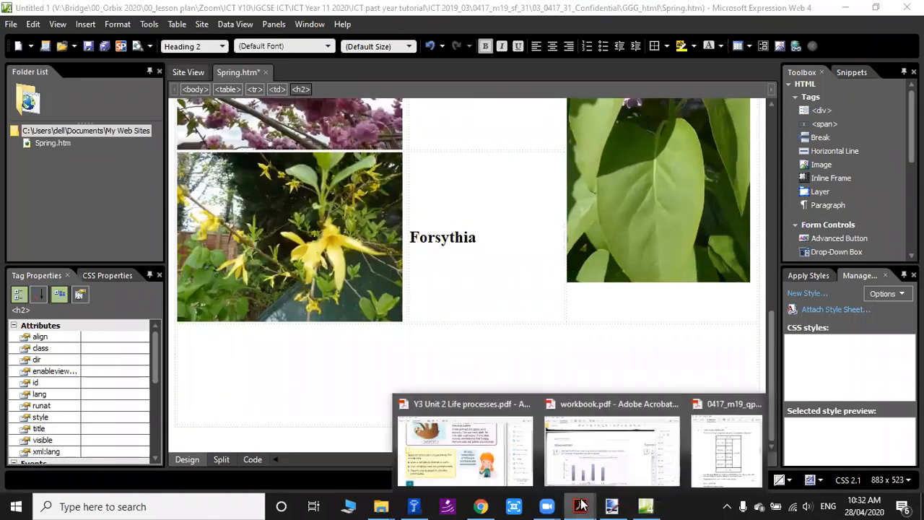
click(725, 447)
scroll(181, 421, down, 10)
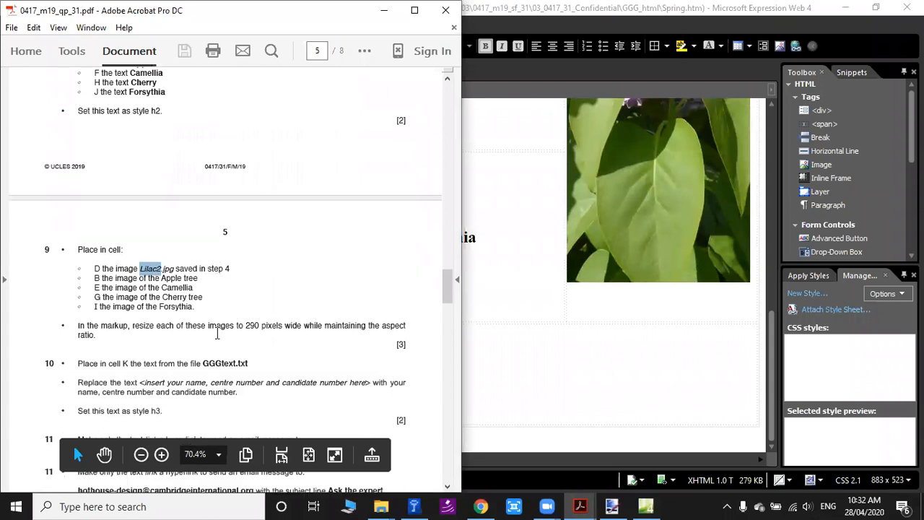
scroll(217, 333, down, 1)
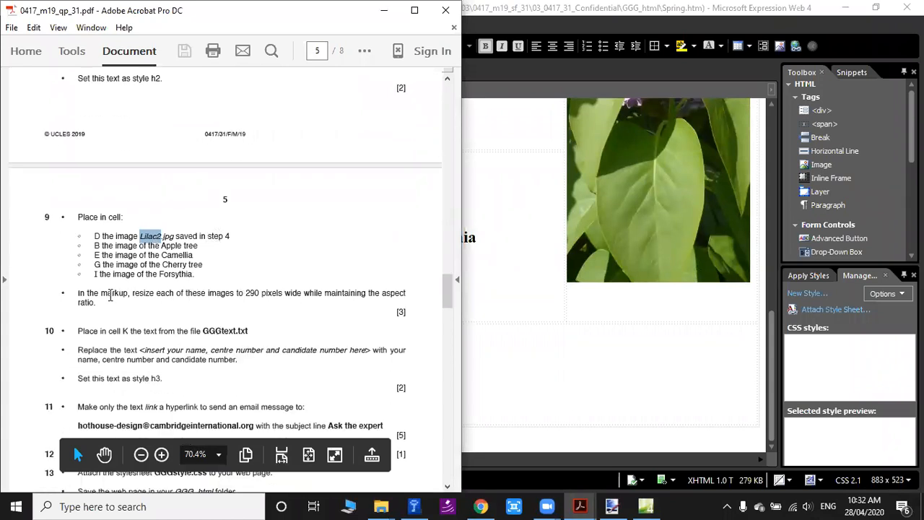
drag(135, 293, 156, 293)
click(253, 293)
drag(254, 292, 262, 292)
click(373, 322)
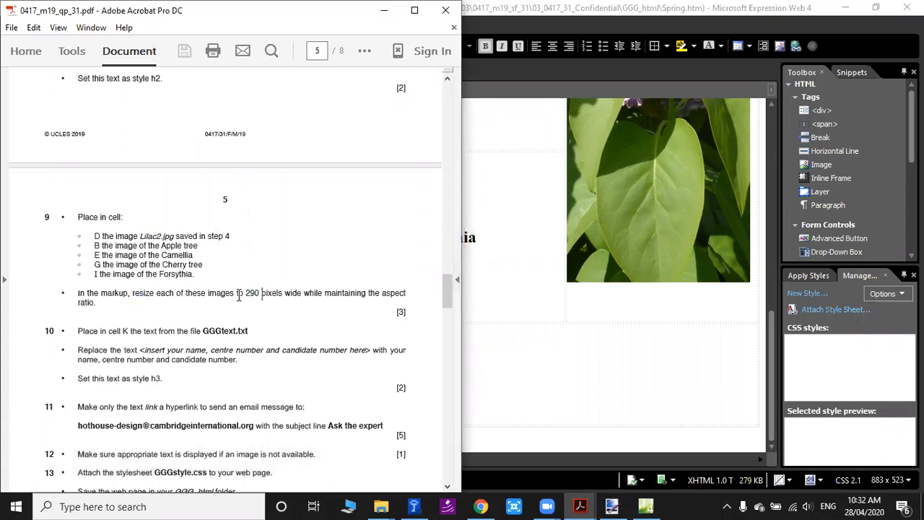
drag(247, 293, 260, 293)
Switch back to Spring.htm in Expression Web and select the Apple image in the first plant row.
click(655, 243)
scroll(341, 268, up, 5)
click(311, 228)
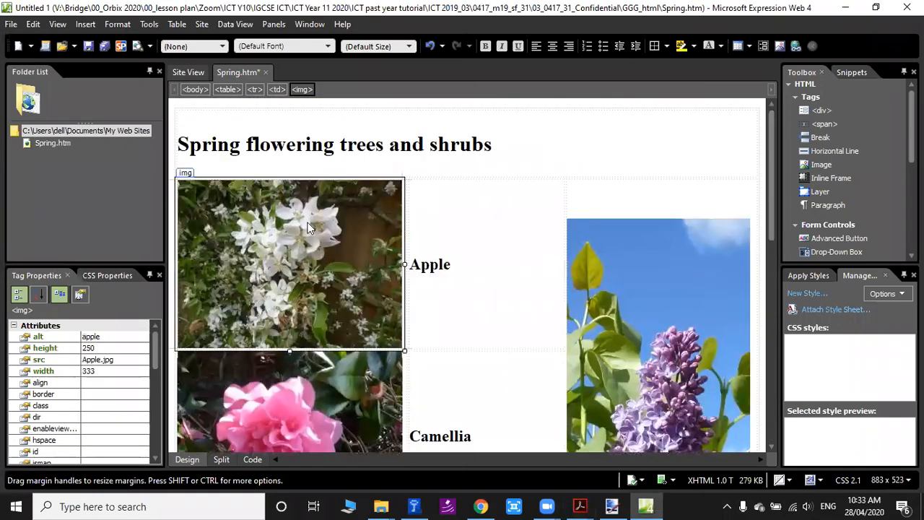
right_click(261, 219)
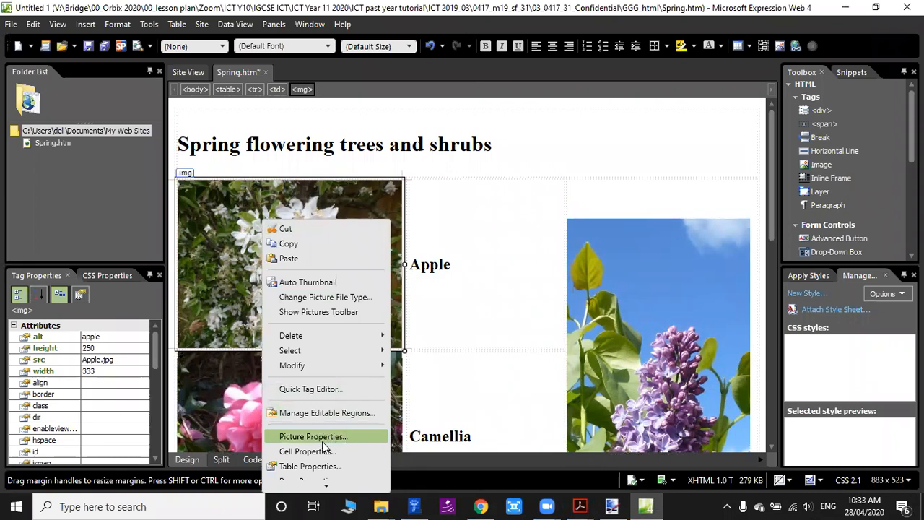
click(451, 332)
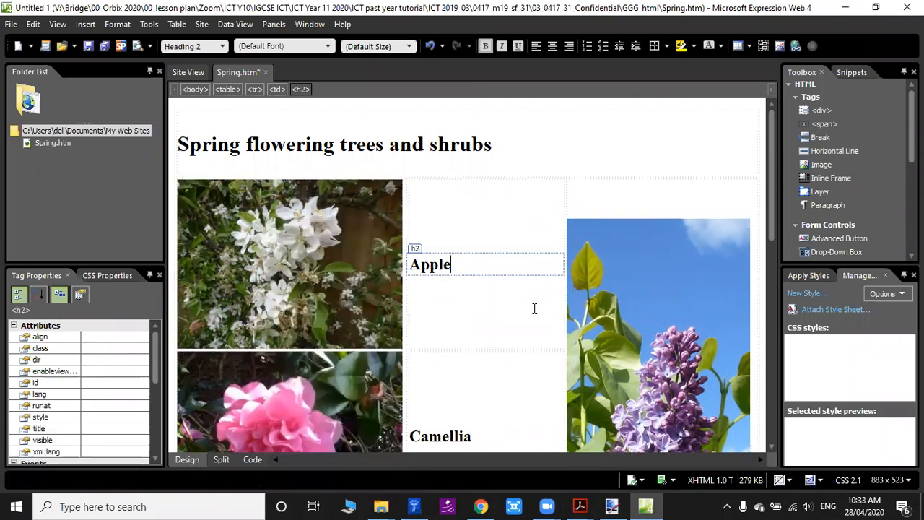
right_click(484, 261)
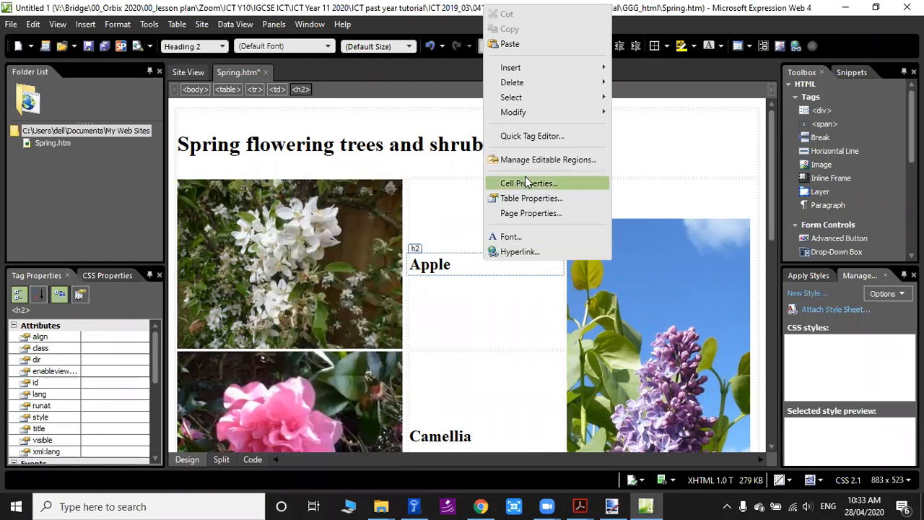
click(426, 232)
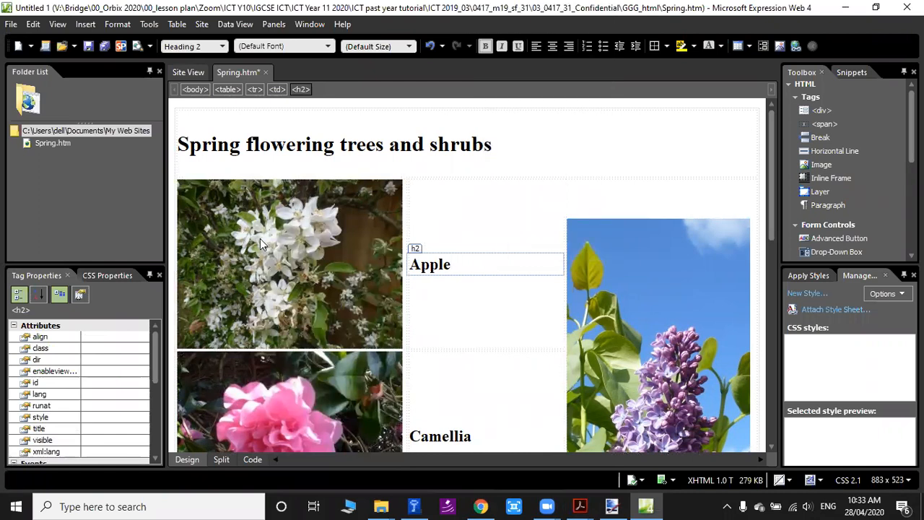
Set the Apple image's width to 290 pixels in its picture properties, keeping the aspect ratio.
click(260, 239)
right_click(251, 240)
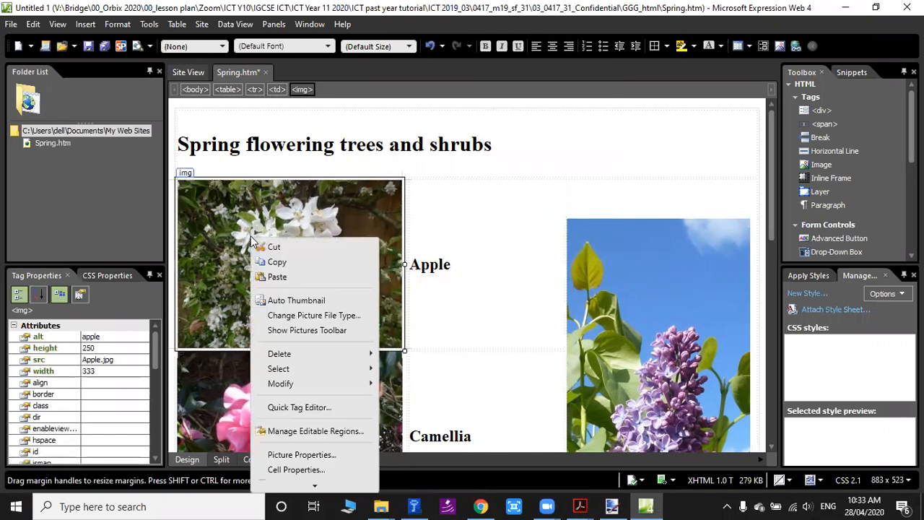
click(310, 455)
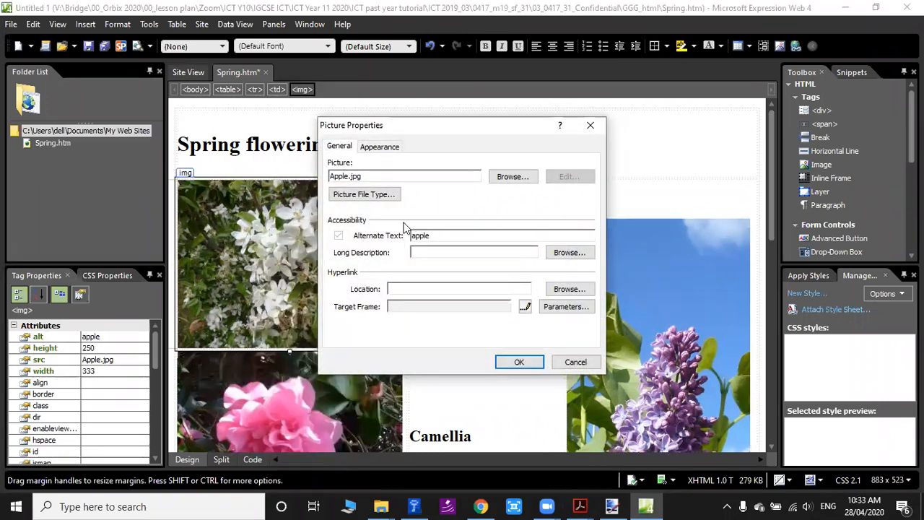
click(383, 148)
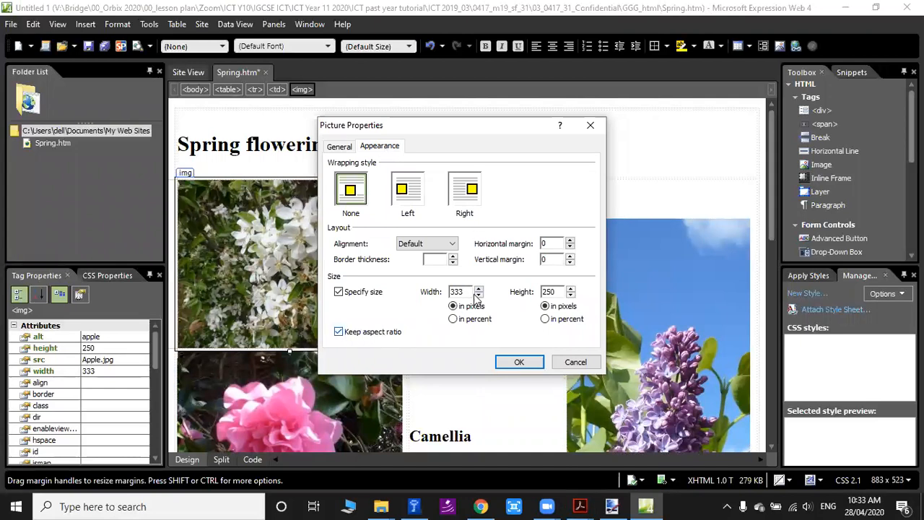
double_click(465, 291)
text(290)
click(530, 364)
Set the width of the table cell containing the Camellia image to 290 pixels in the cell properties.
click(295, 377)
scroll(296, 378, down, 3)
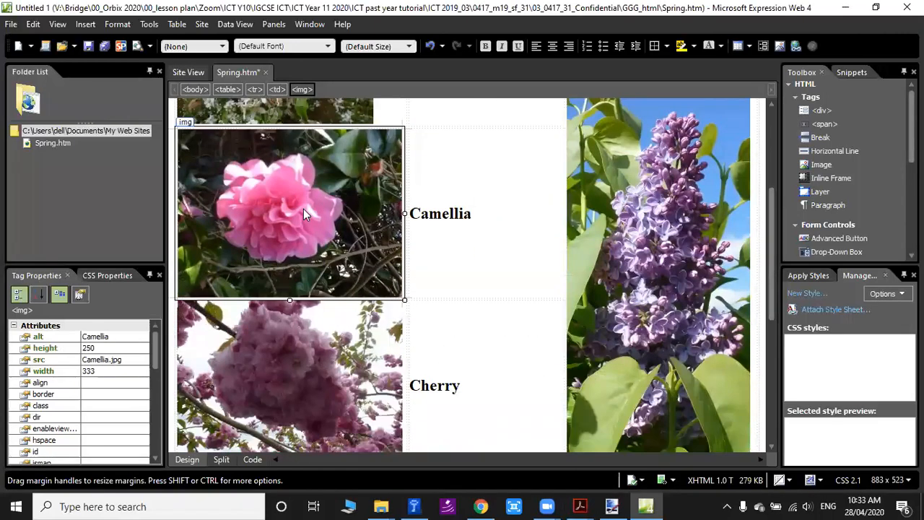
right_click(303, 209)
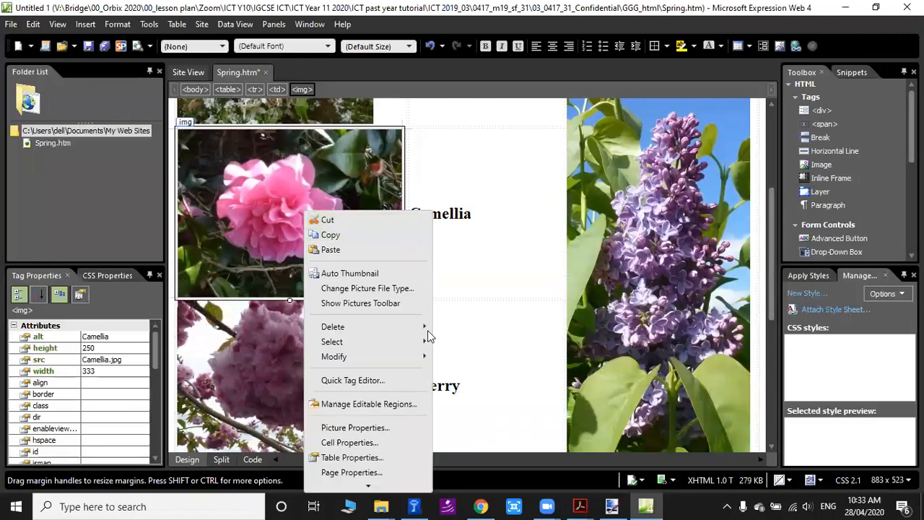
click(371, 442)
double_click(511, 169)
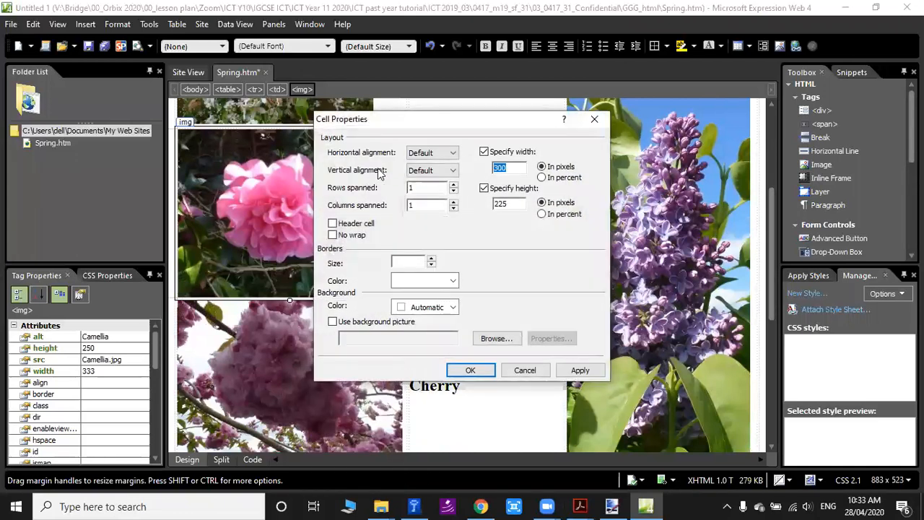
text(290)
click(470, 370)
Resize the Camellia image to 290 pixels wide through its picture properties, with the aspect ratio kept.
right_click(357, 246)
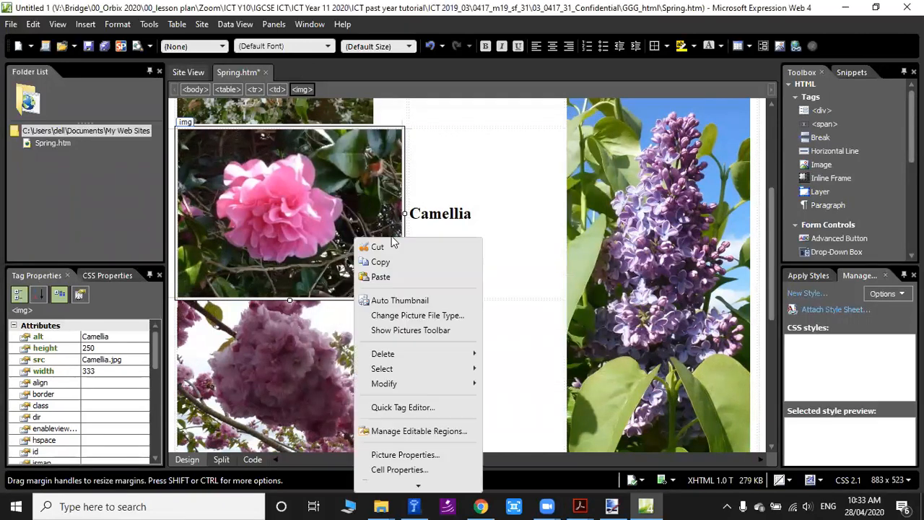
click(405, 454)
click(390, 146)
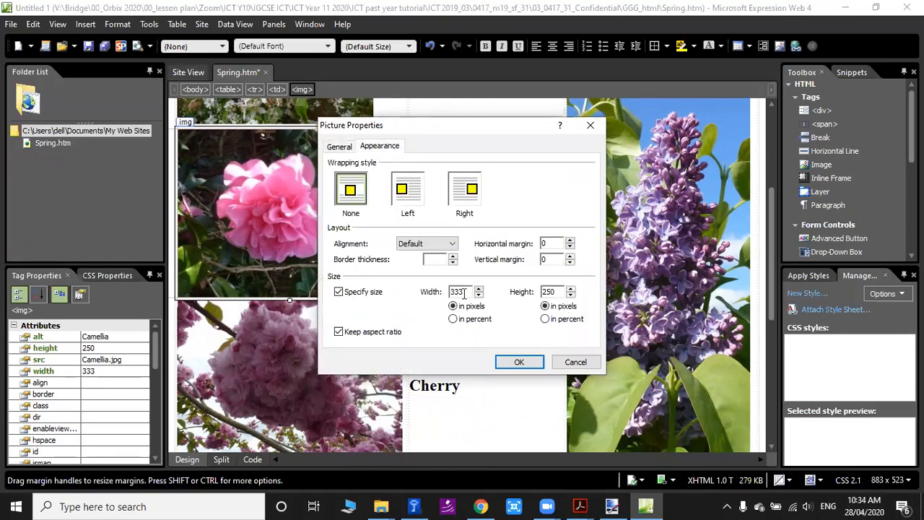
click(332, 148)
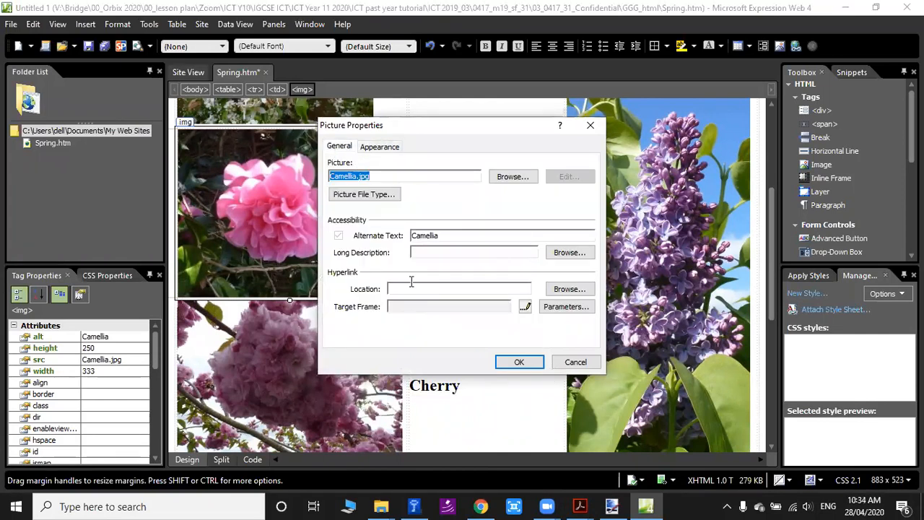
click(381, 148)
double_click(461, 291)
text(290)
click(533, 360)
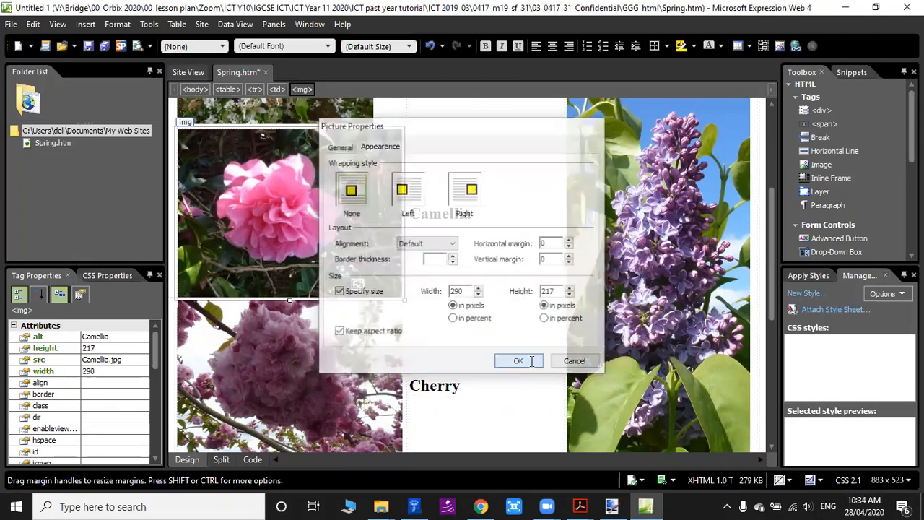
Undo the last resize of the Camellia image.
click(398, 204)
right_click(396, 205)
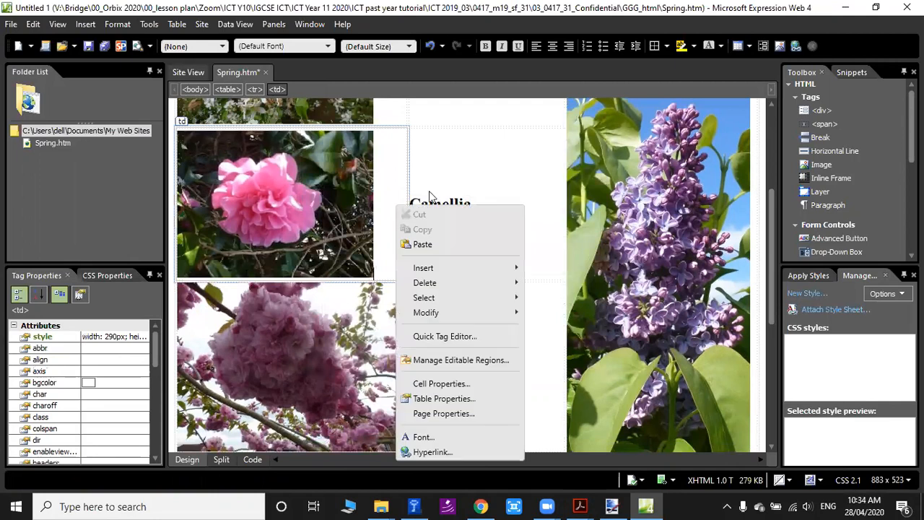
click(453, 194)
key(ctrl+z)
Reopen the Camellia image's picture properties and set its width to 290 pixels again, keeping the aspect ratio.
right_click(318, 219)
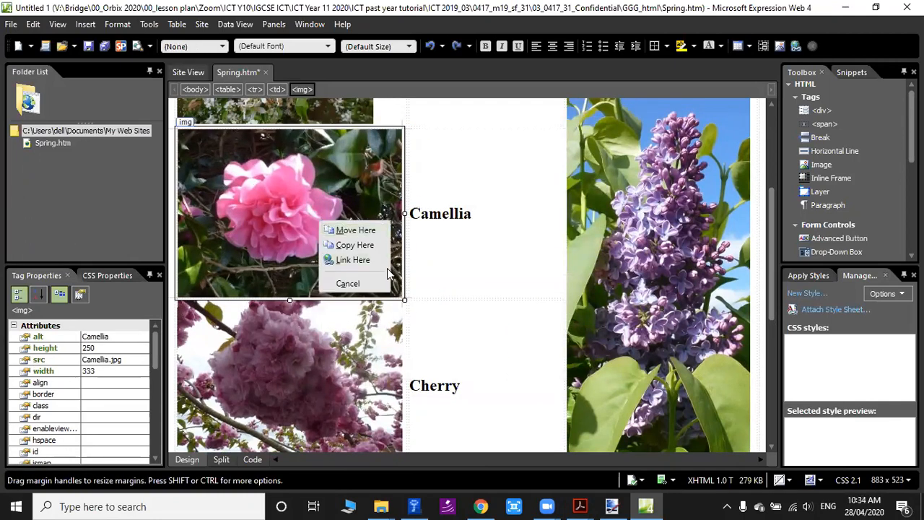
click(269, 236)
right_click(329, 206)
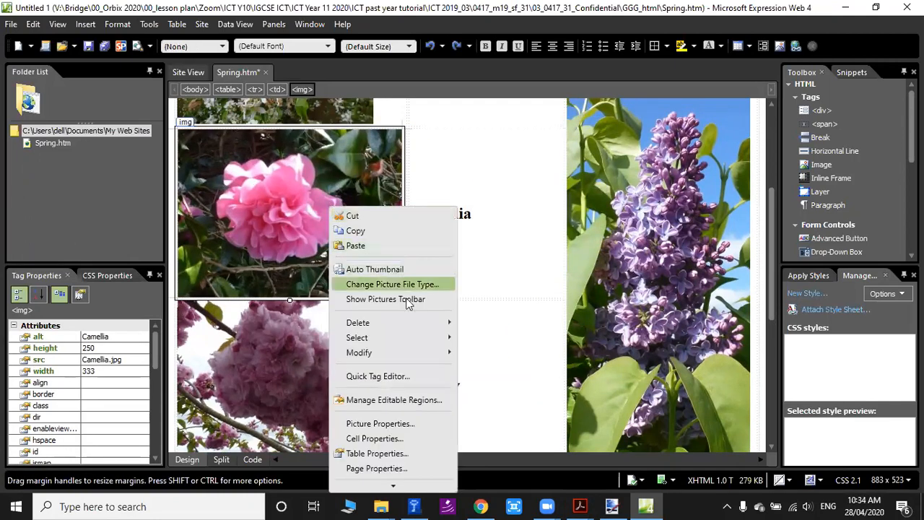
click(369, 422)
click(380, 146)
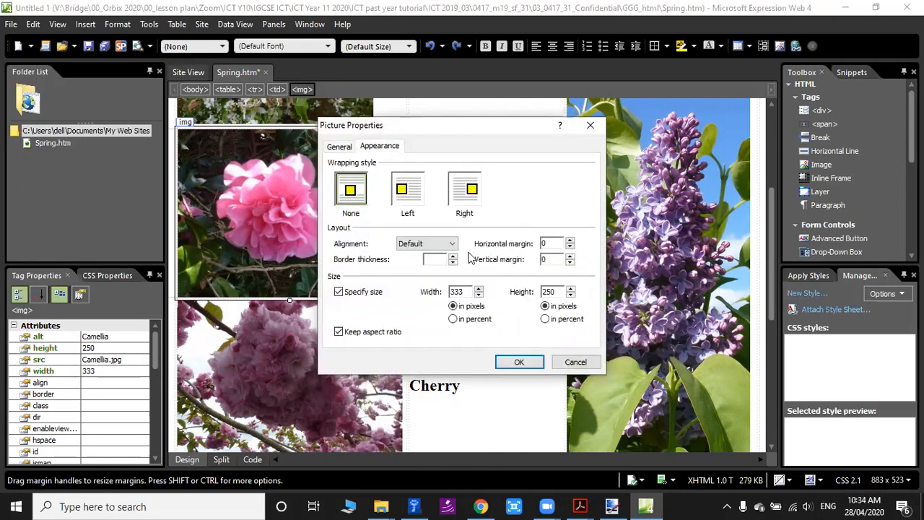
double_click(459, 291)
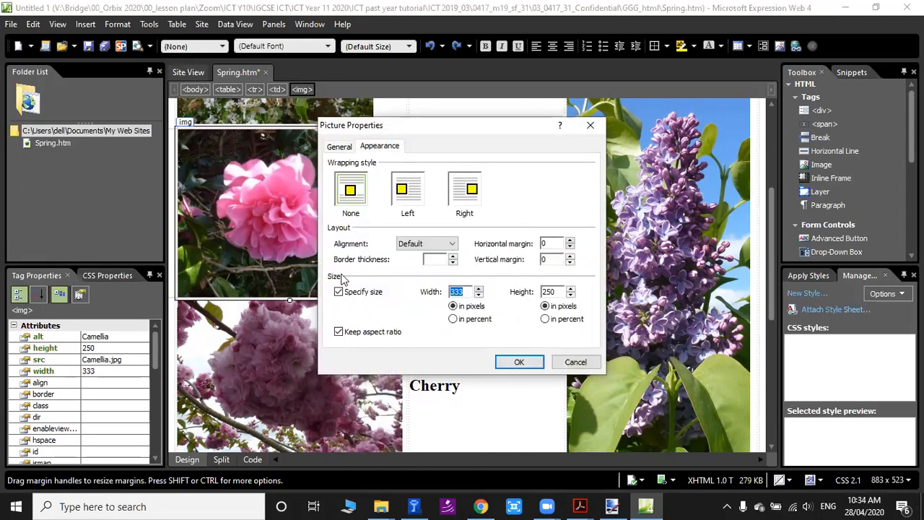
text(290)
click(517, 362)
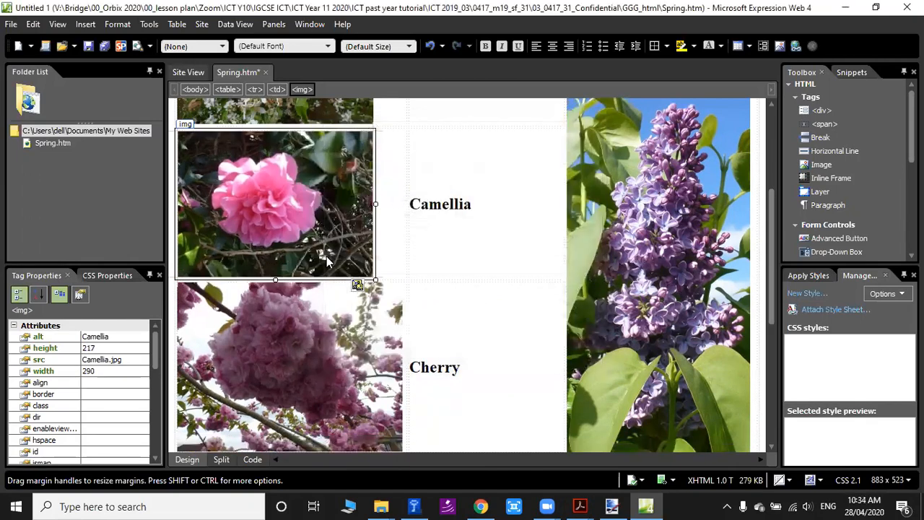
Set the Cherry image's width to 290 pixels in its picture properties, keeping the aspect ratio.
scroll(326, 256, down, 2)
click(304, 259)
right_click(303, 259)
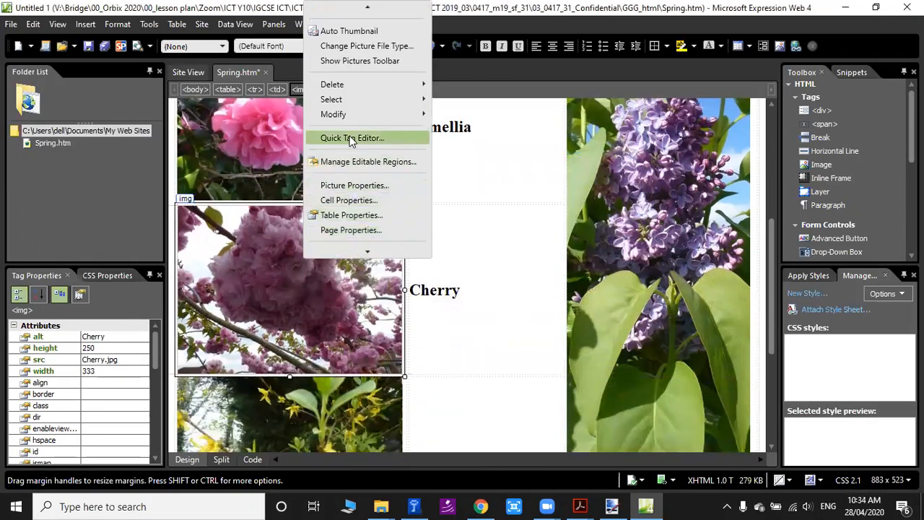
click(346, 185)
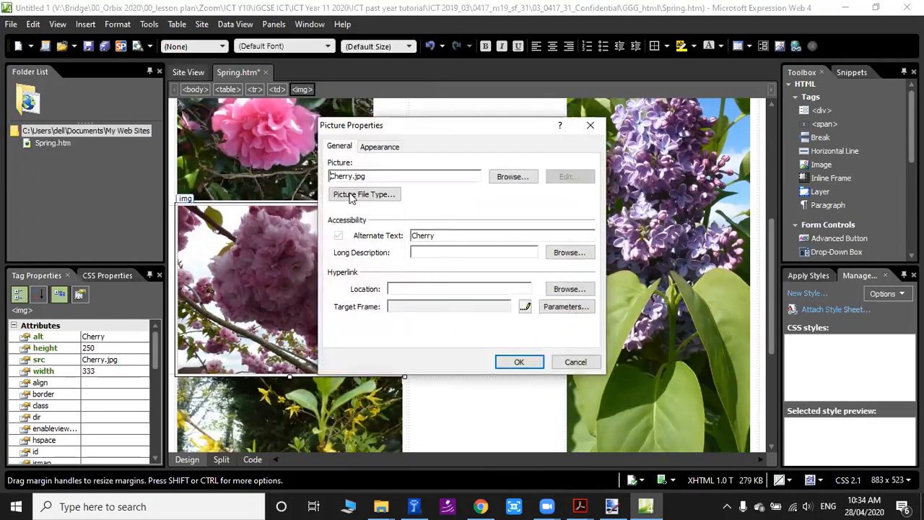
click(376, 147)
double_click(457, 291)
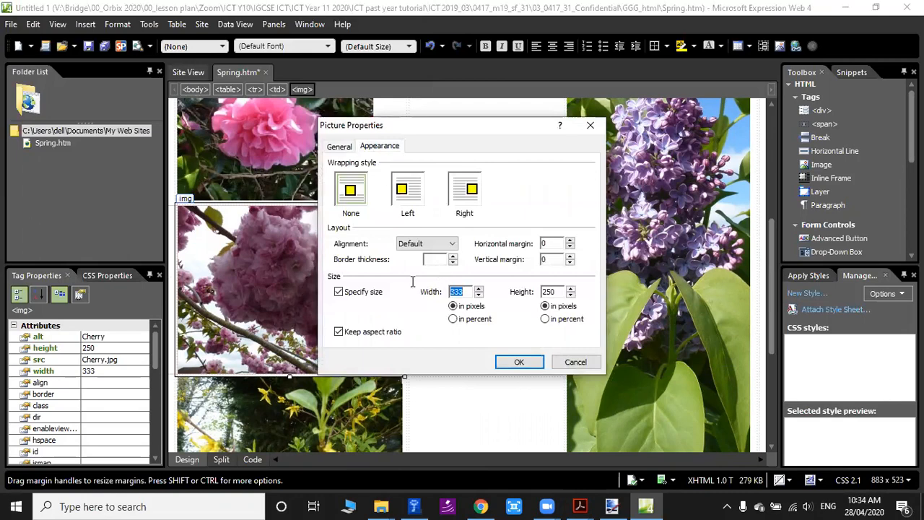
text(290)
click(519, 361)
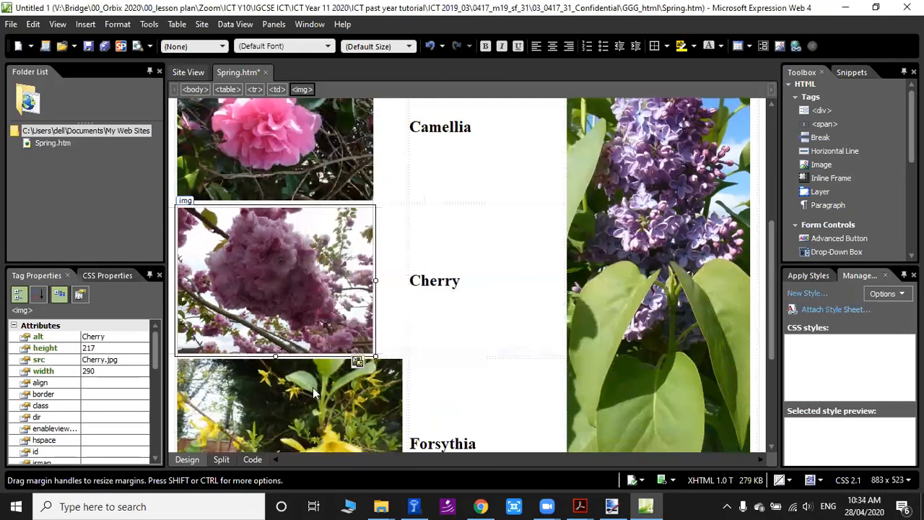
Set the Forsythia image's width to 290 pixels in its picture properties, keeping the aspect ratio.
scroll(313, 387, down, 2)
click(294, 311)
right_click(294, 312)
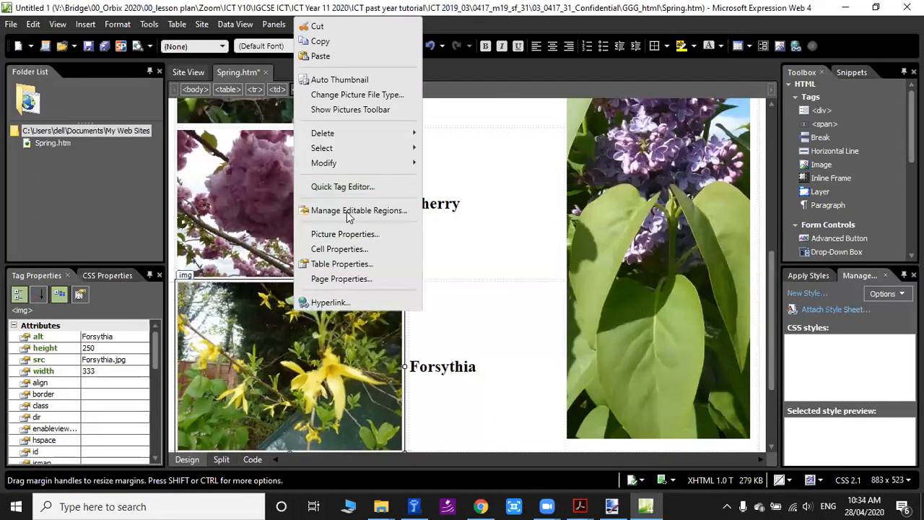
click(339, 234)
click(372, 147)
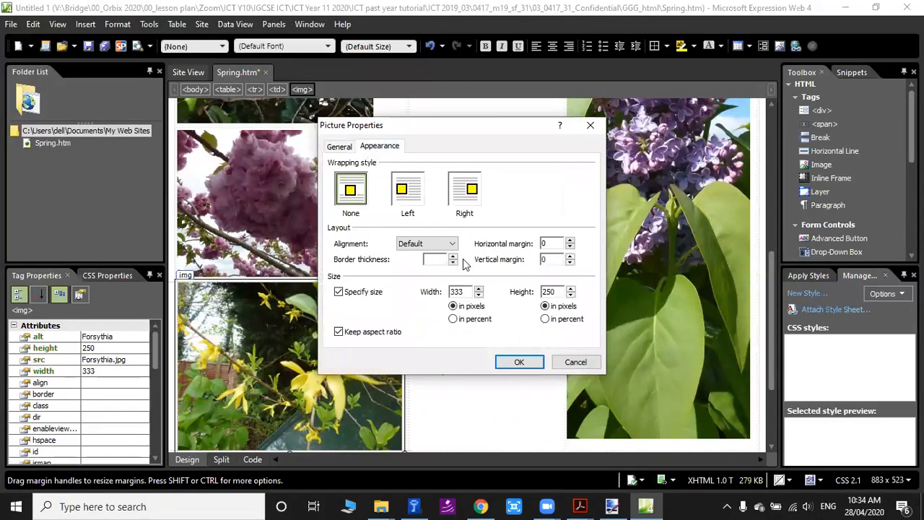
double_click(457, 291)
text(290)
click(519, 361)
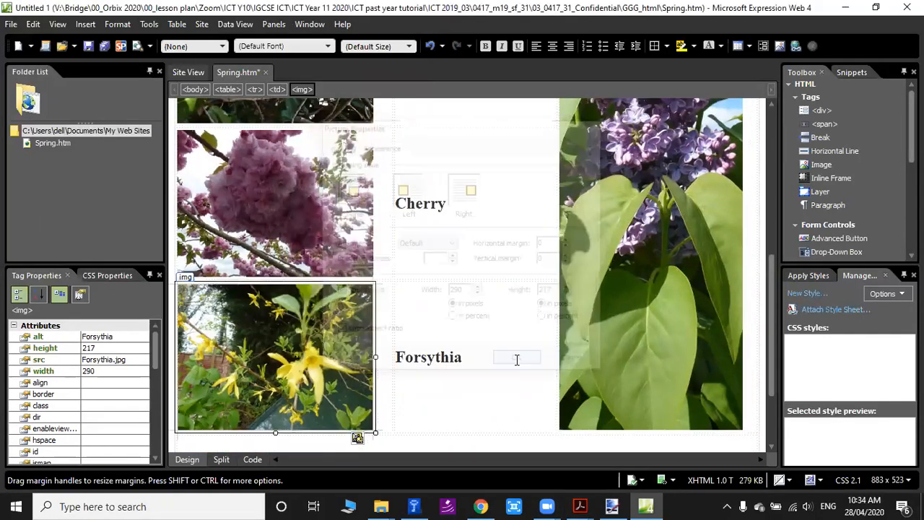
Select the Lilac2 image, then check question 9's image width and cell D's dimensions in the exam PDF.
scroll(505, 368, down, 2)
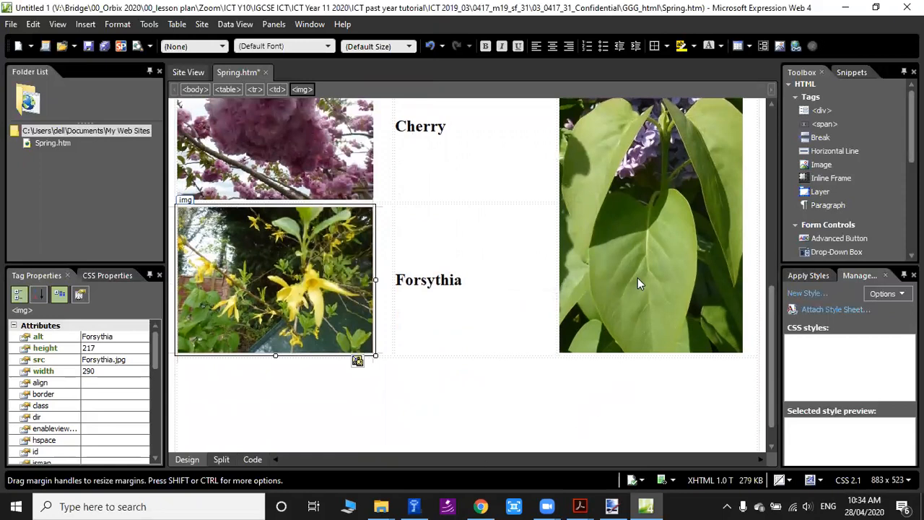
click(658, 272)
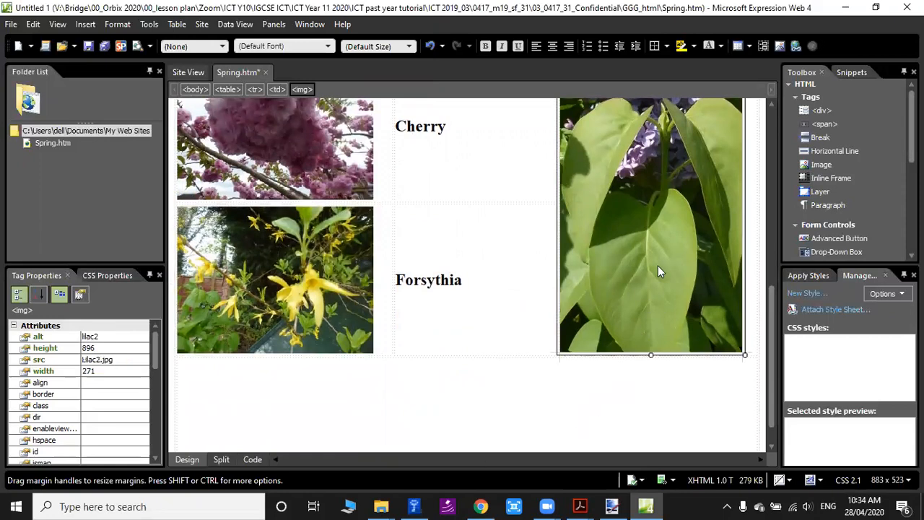
mouse_move(580, 506)
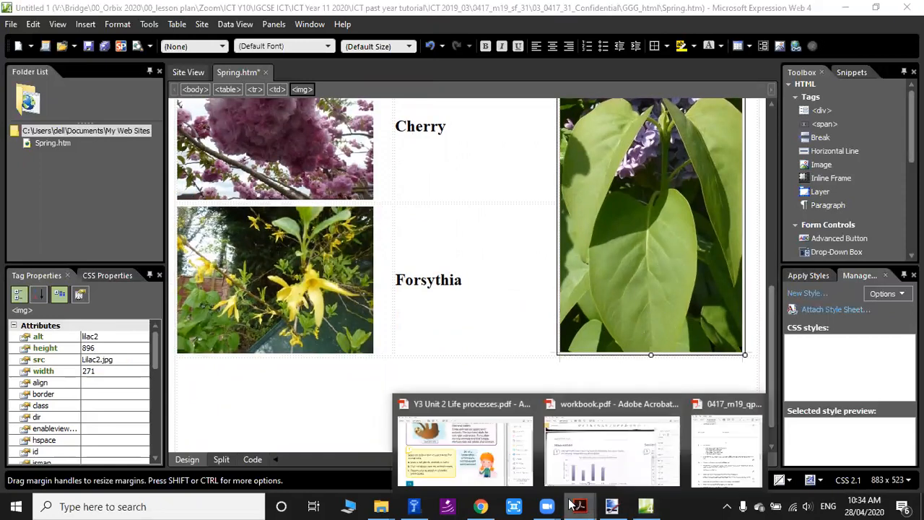
click(713, 428)
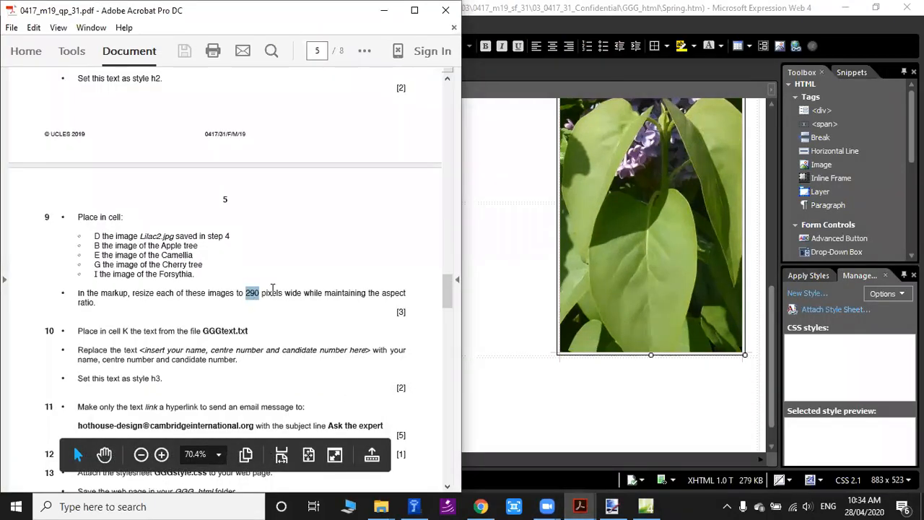
scroll(357, 335, up, 1)
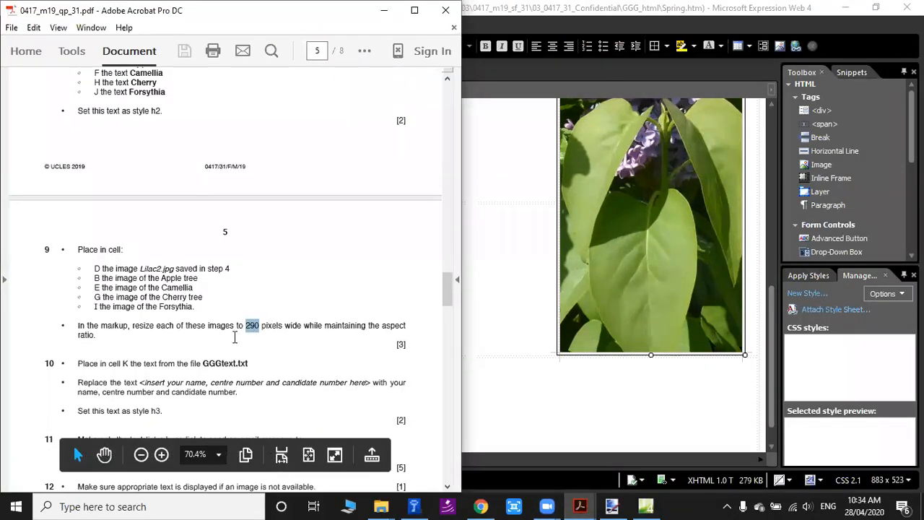
scroll(249, 325, up, 10)
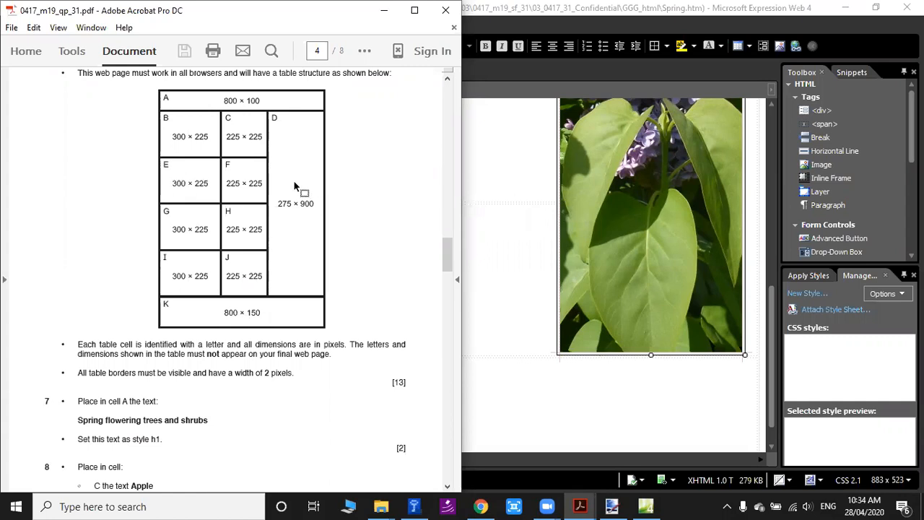
Review the images placed in Spring.htm, then re-read question 9's image resizing instruction in the exam PDF.
click(509, 67)
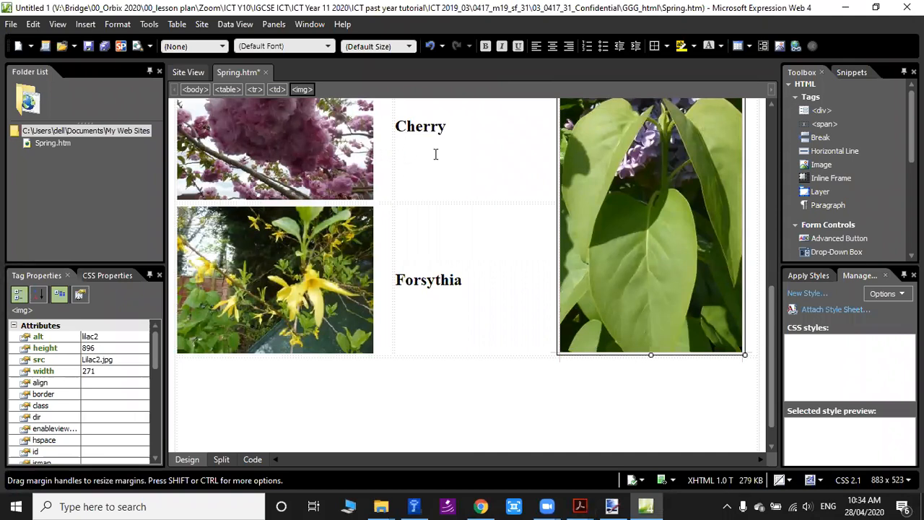
scroll(494, 218, up, 5)
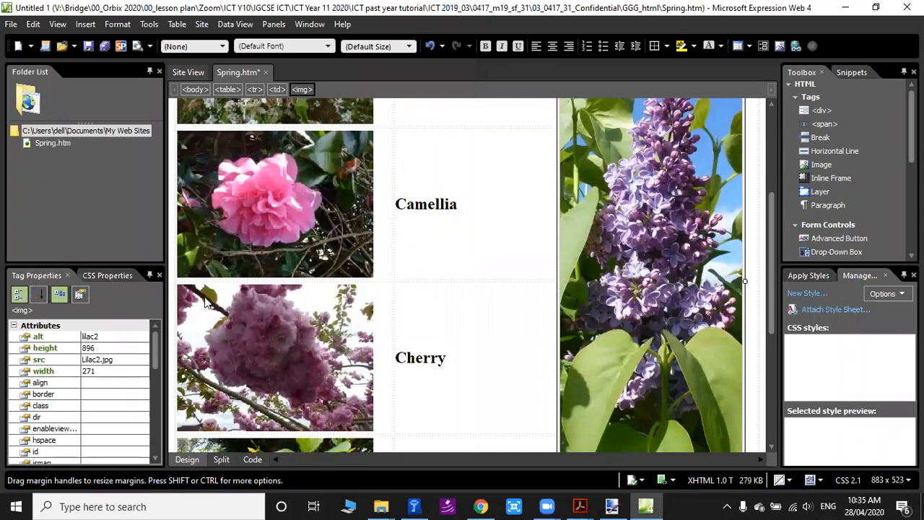
scroll(351, 182, up, 3)
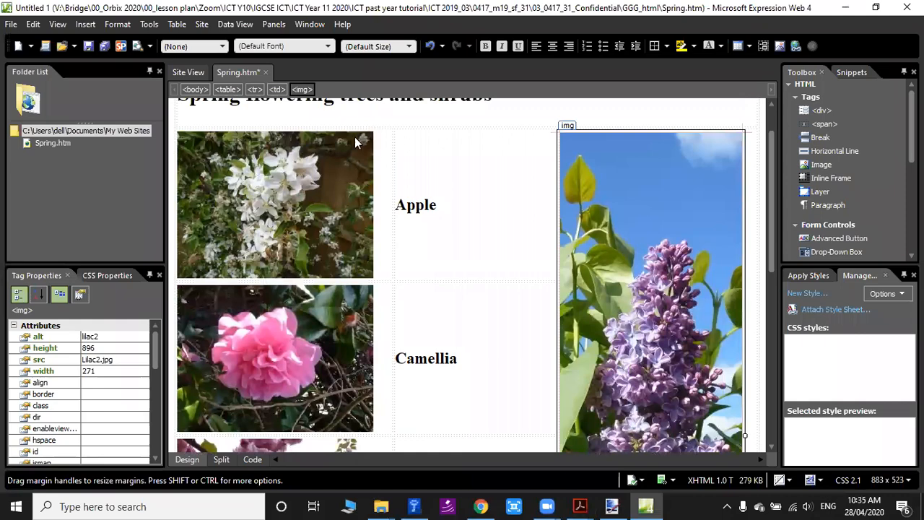
scroll(369, 178, down, 6)
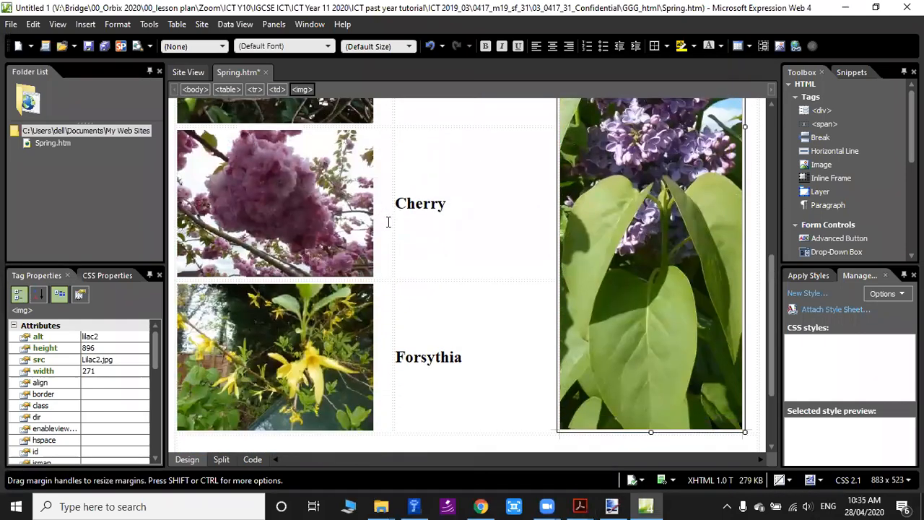
click(612, 506)
mouse_move(582, 505)
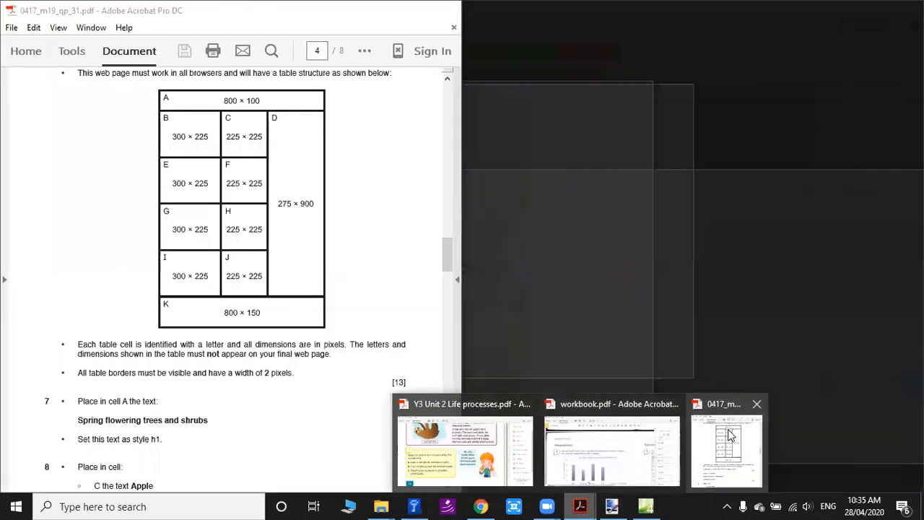
click(730, 444)
scroll(266, 349, down, 1)
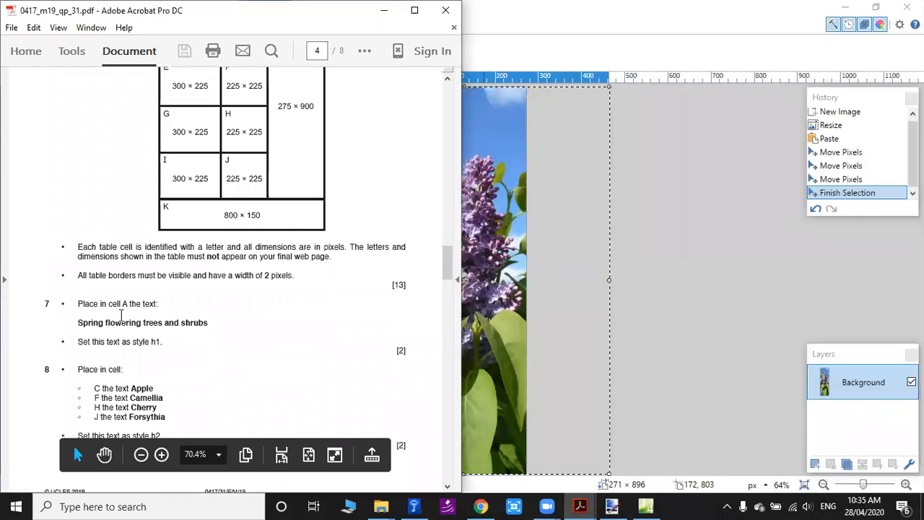
scroll(124, 303, down, 10)
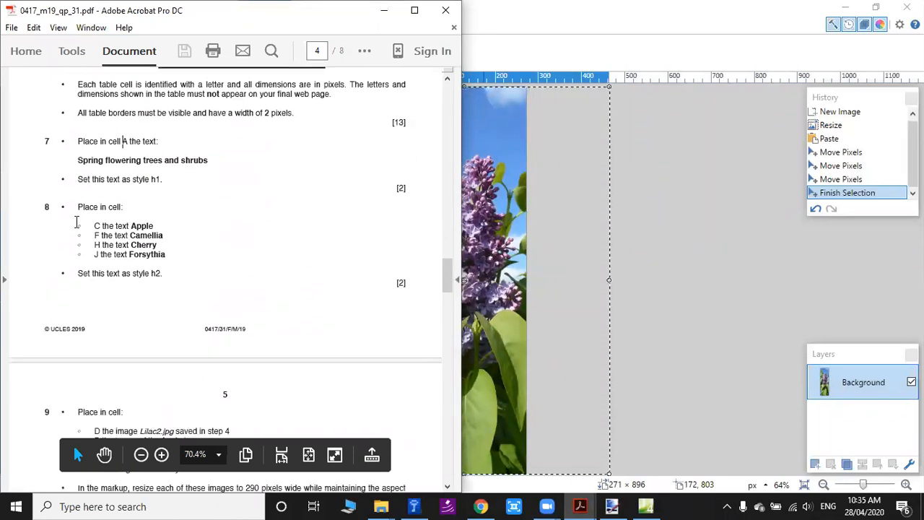
scroll(188, 307, down, 1)
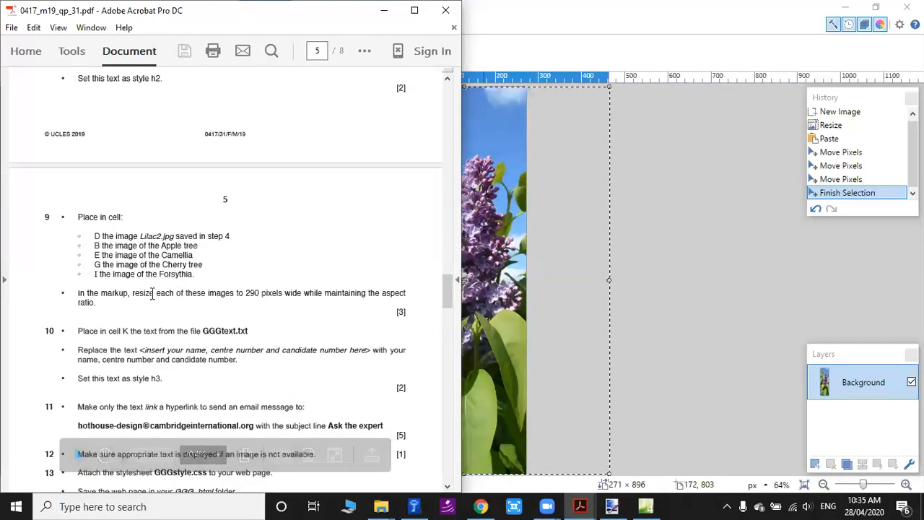
drag(236, 293, 301, 292)
click(266, 289)
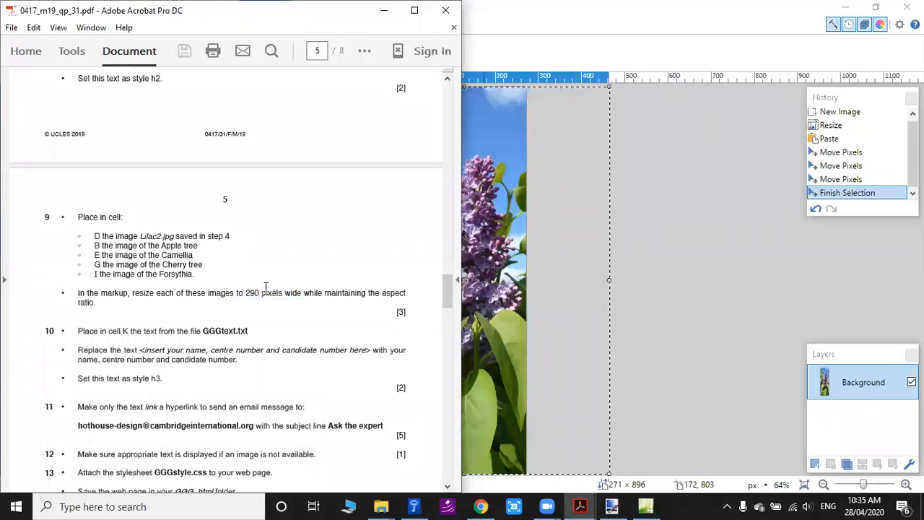
double_click(254, 292)
click(295, 292)
drag(247, 293, 323, 293)
Open GGGtext.txt from the GGG_html folder beside the exam PDF and copy all of its text for question 10.
drag(203, 331, 248, 331)
click(210, 332)
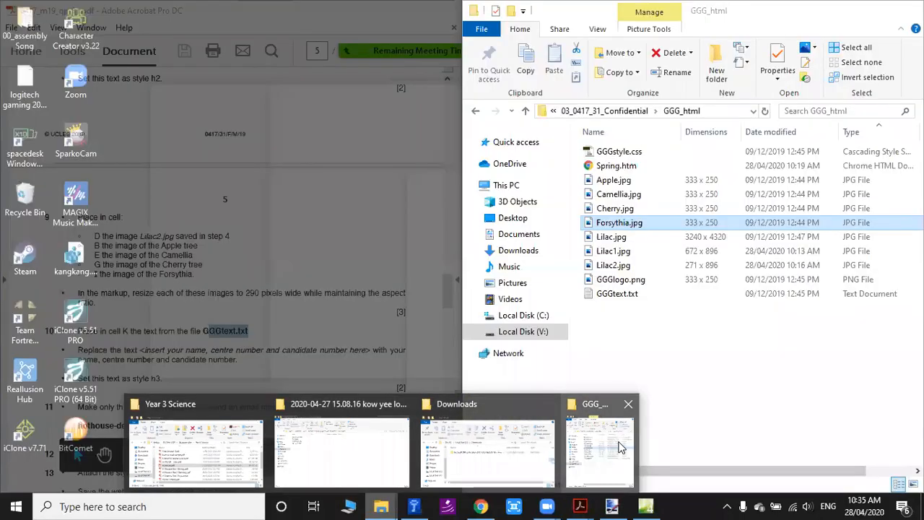
click(599, 451)
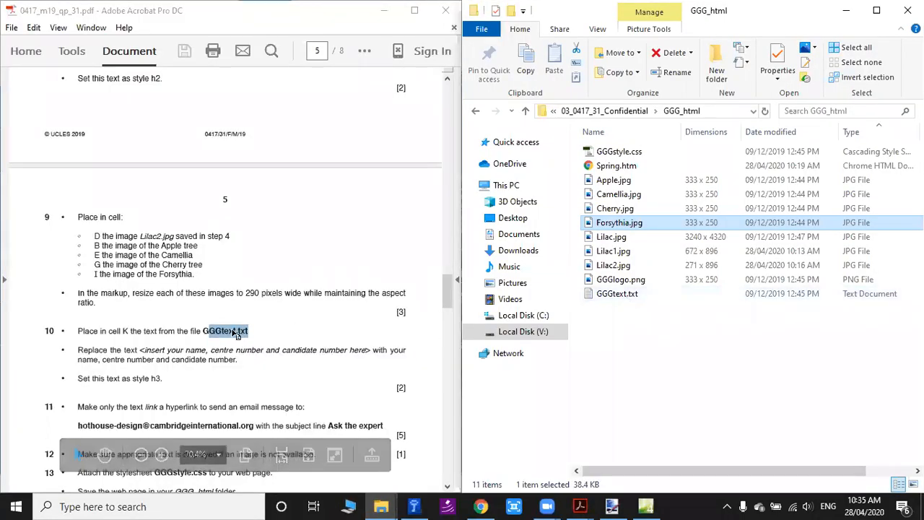
double_click(610, 294)
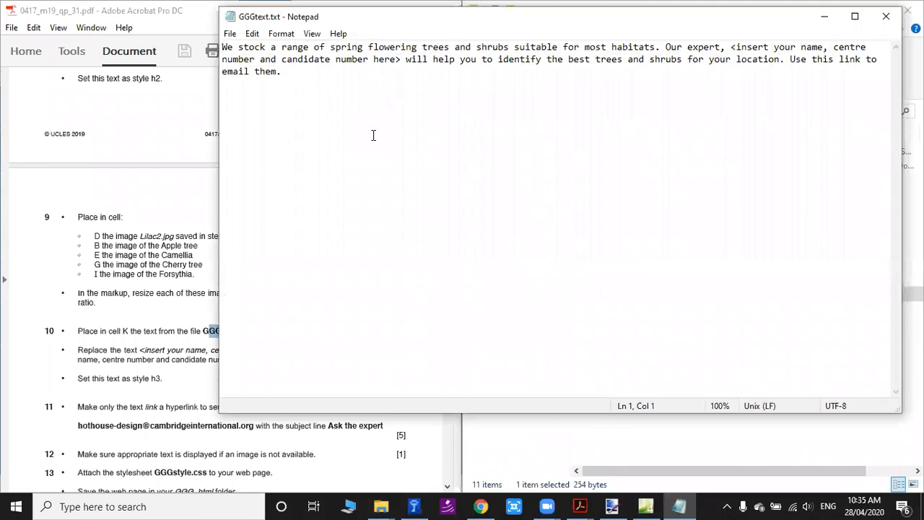
key(super+Right)
click(803, 102)
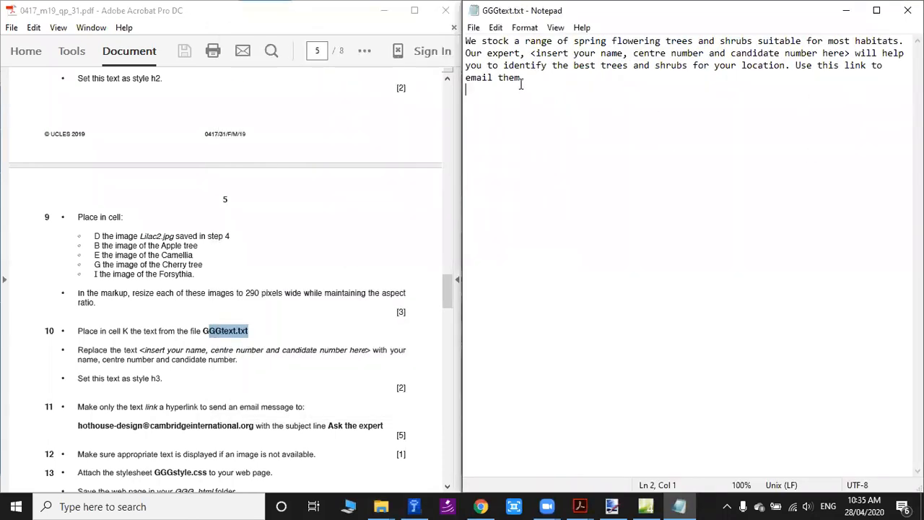
key(ctrl+a)
key(ctrl+c)
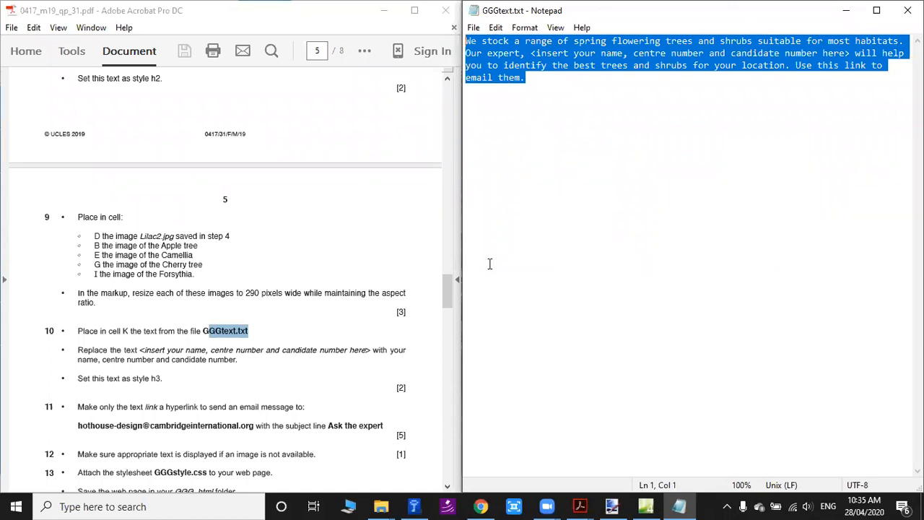
Check where cell K sits in the exam's table layout and paste the GGGtext.txt text into that cell of Spring.htm.
double_click(113, 333)
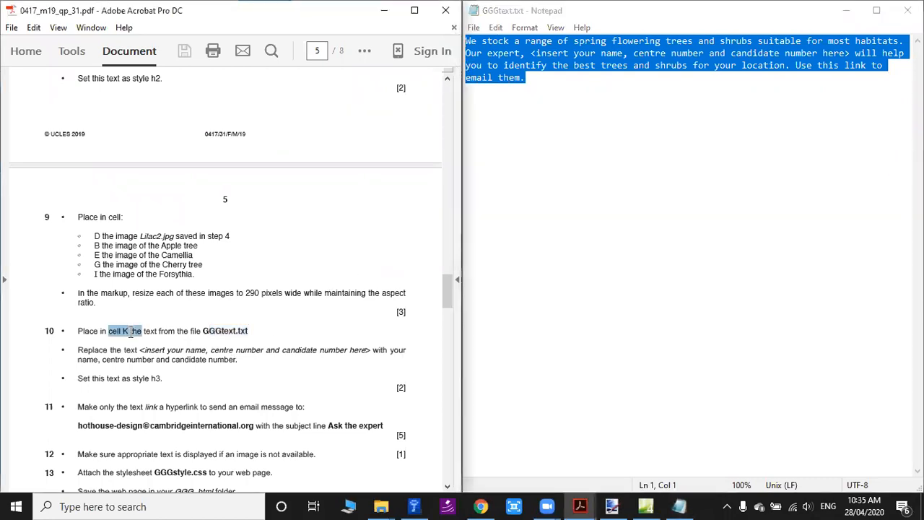
scroll(302, 252, up, 10)
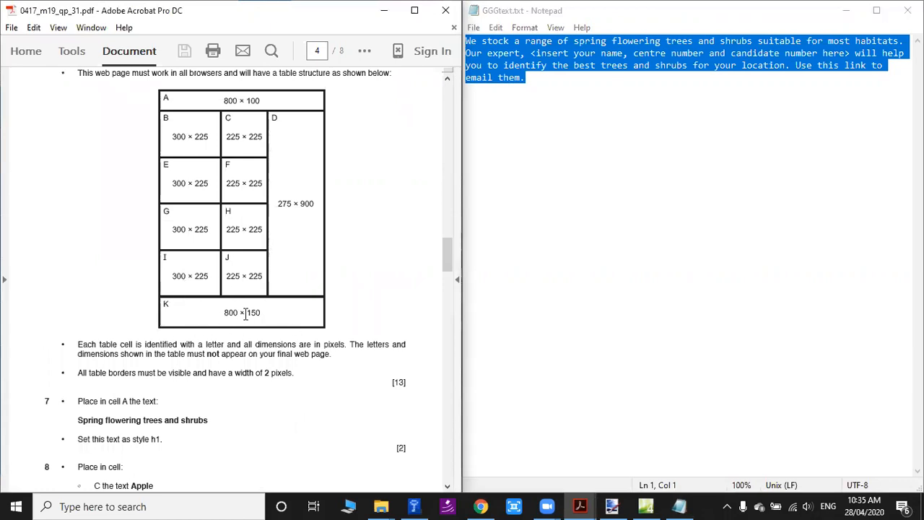
click(645, 506)
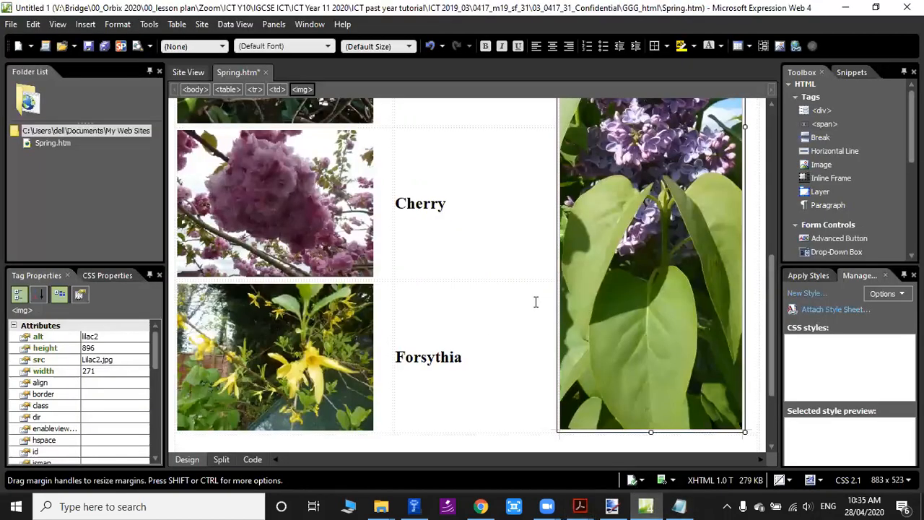
click(214, 373)
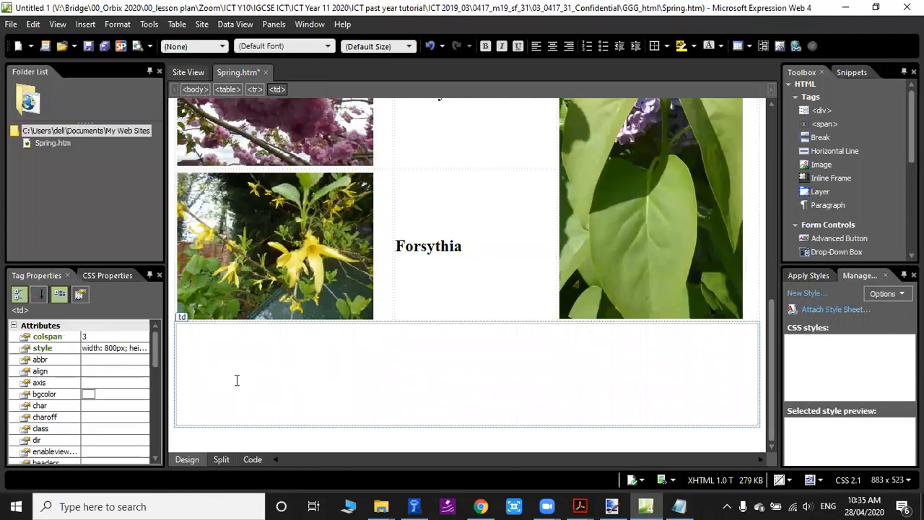
key(ctrl+v)
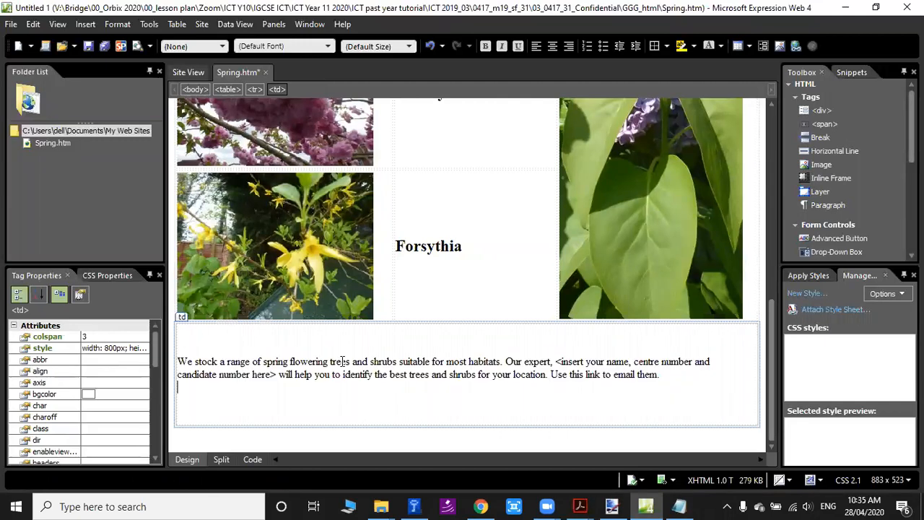
Replace the name part of the placeholder in cell K, including its opening angle bracket, with the candidate's name.
drag(563, 366, 690, 363)
drag(182, 374, 262, 369)
drag(556, 362, 630, 359)
text(Freddie)
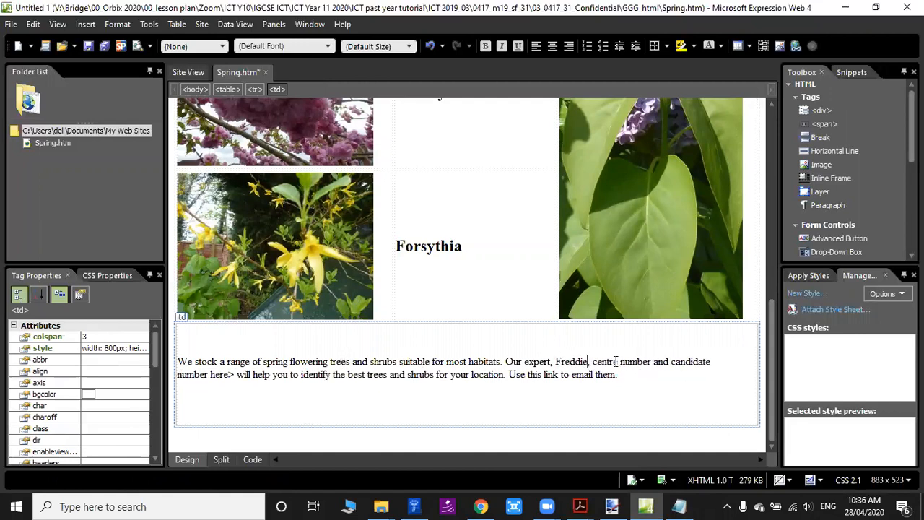
Replace the rest of cell K's placeholder with the centre number and a digits-only candidate number, removing the closing angle bracket.
drag(630, 364, 653, 361)
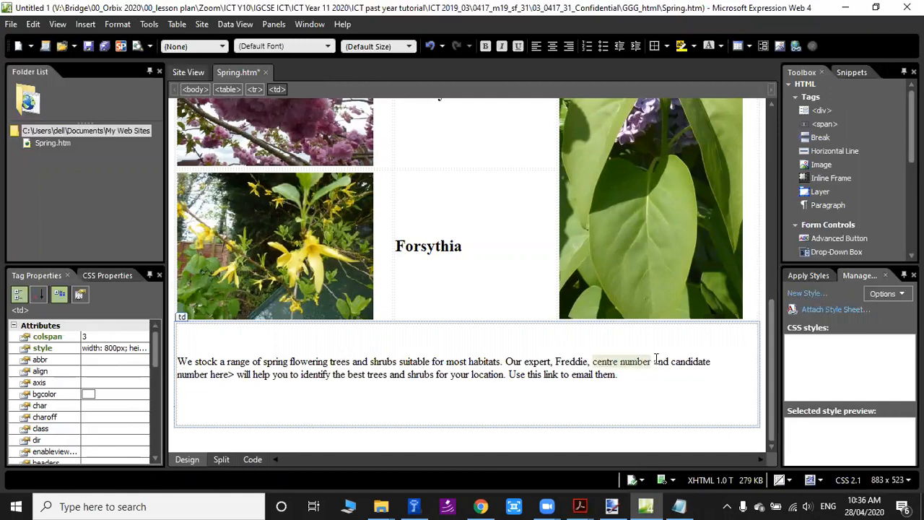
text(Orbix0)
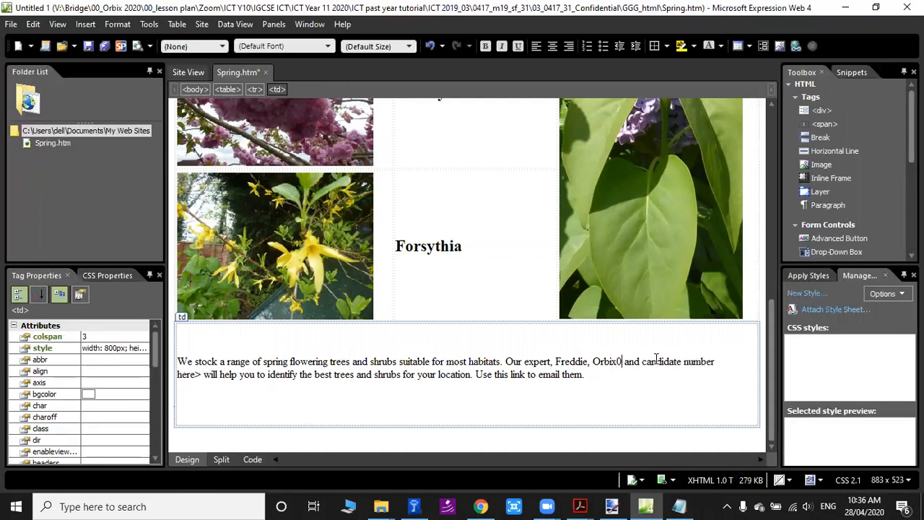
text(001)
drag(660, 361, 231, 374)
text(c0001 will)
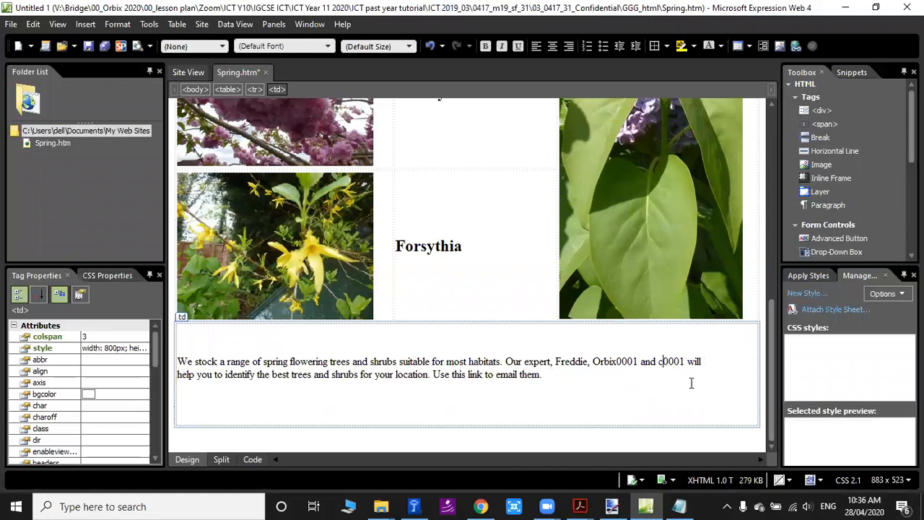
key(BackSpace)
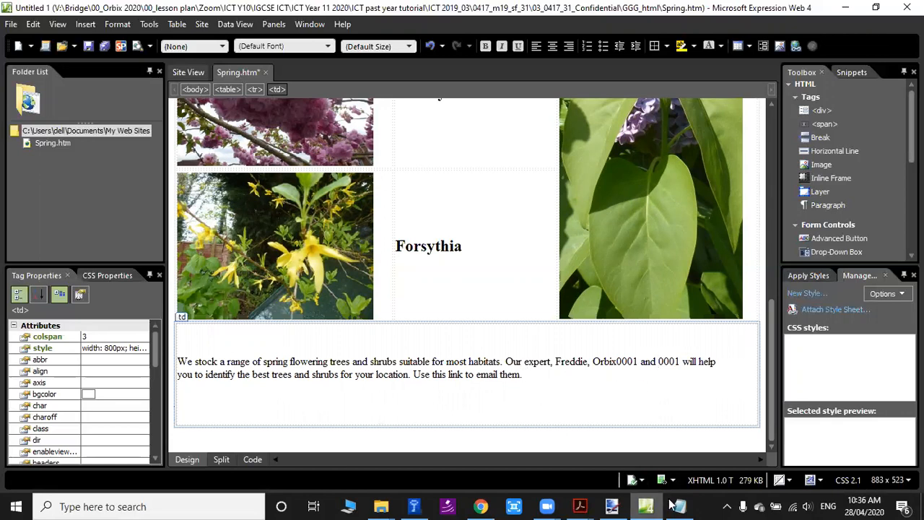
Check the table border visibility and width requirement in the exam PDF, then examine the table in Spring.htm from its top row.
click(580, 506)
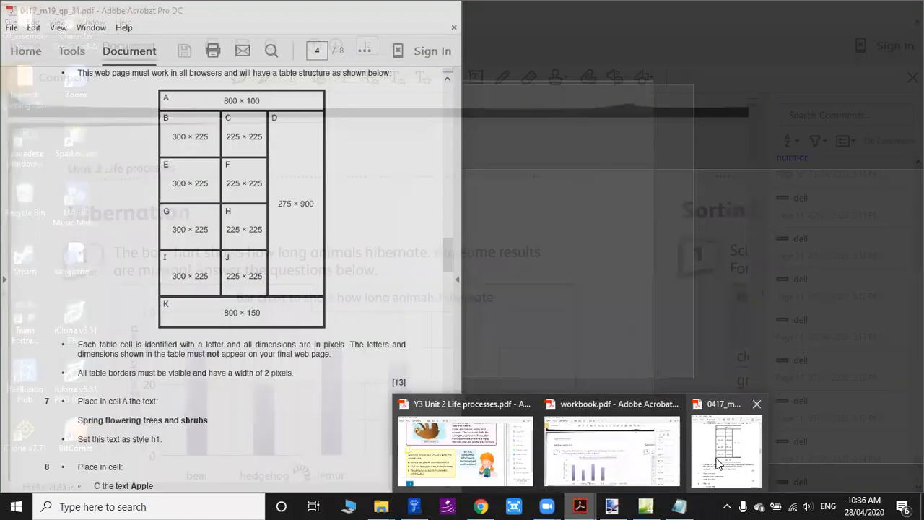
click(717, 463)
scroll(287, 376, down, 2)
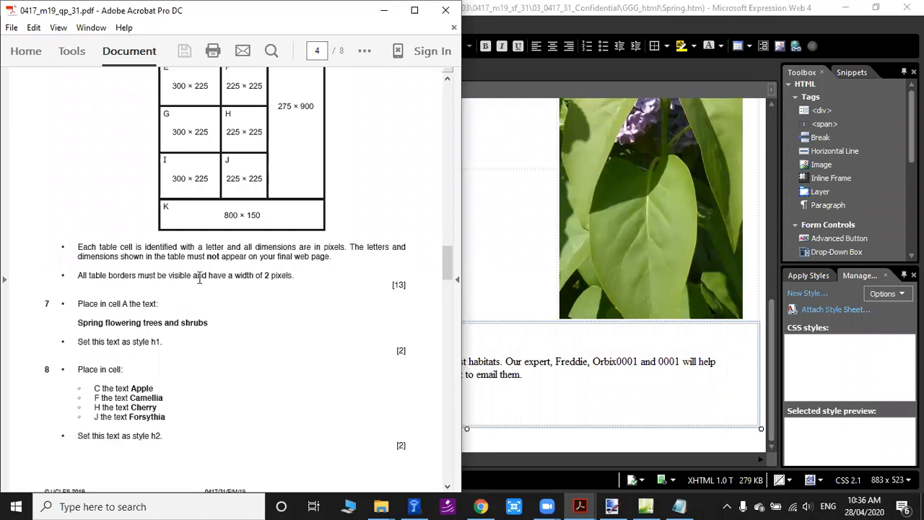
double_click(267, 275)
scroll(347, 288, down, 5)
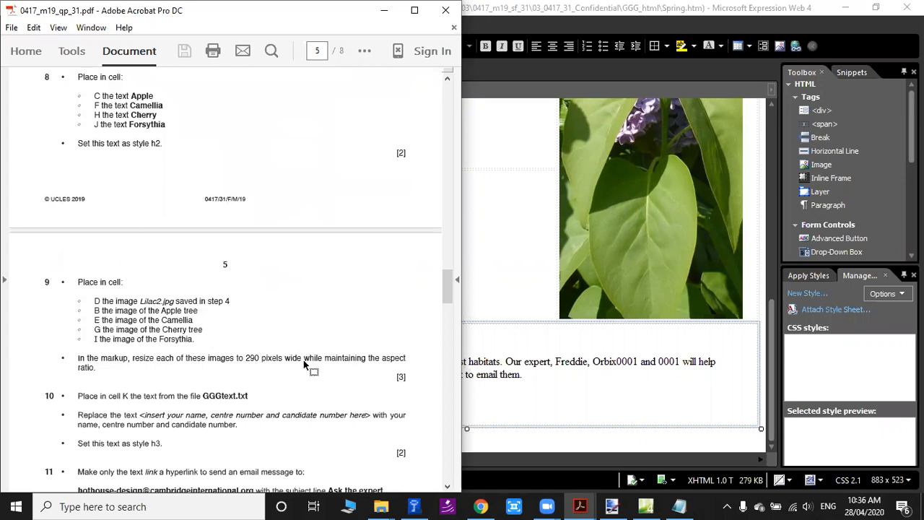
scroll(304, 361, up, 4)
drag(234, 243, 292, 245)
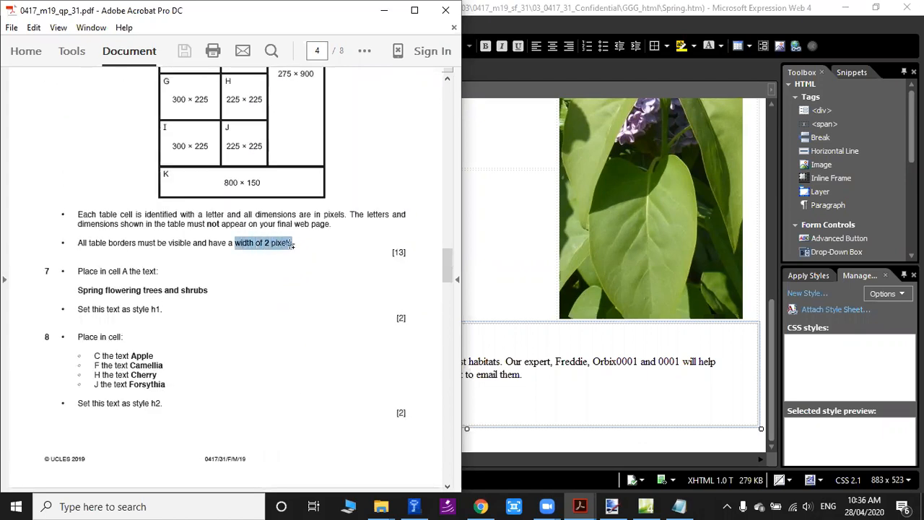
click(135, 243)
drag(89, 242, 155, 243)
click(214, 243)
drag(263, 242, 292, 244)
scroll(547, 276, up, 5)
click(517, 226)
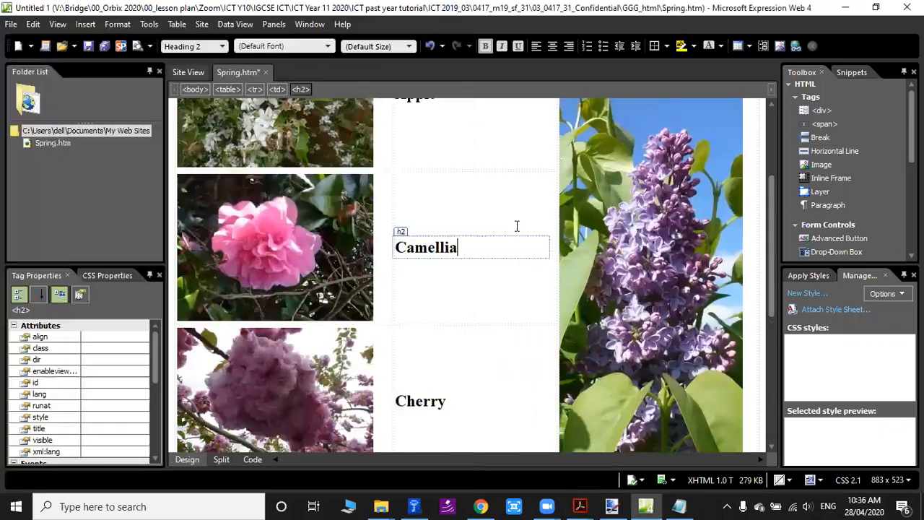
scroll(510, 230, up, 4)
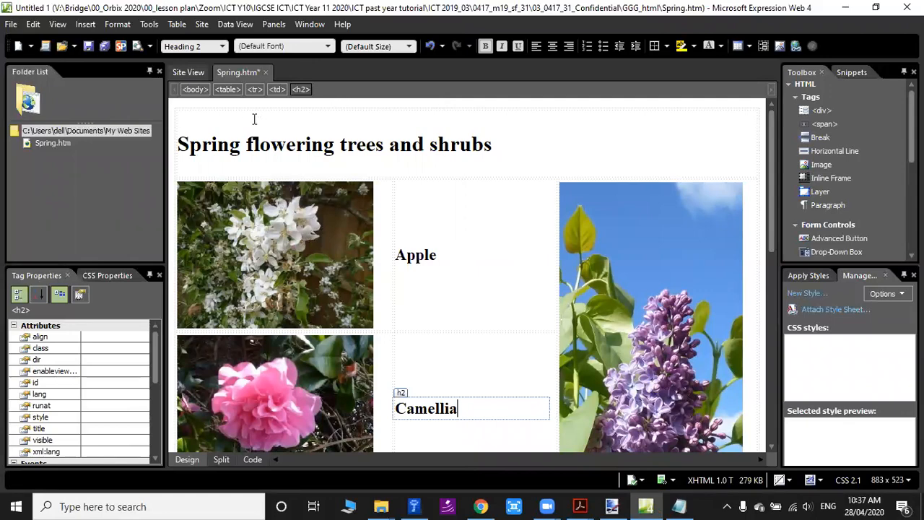
Set the border size of the whole table in Spring.htm to 2, checking the width requirement in the exam PDF.
click(231, 106)
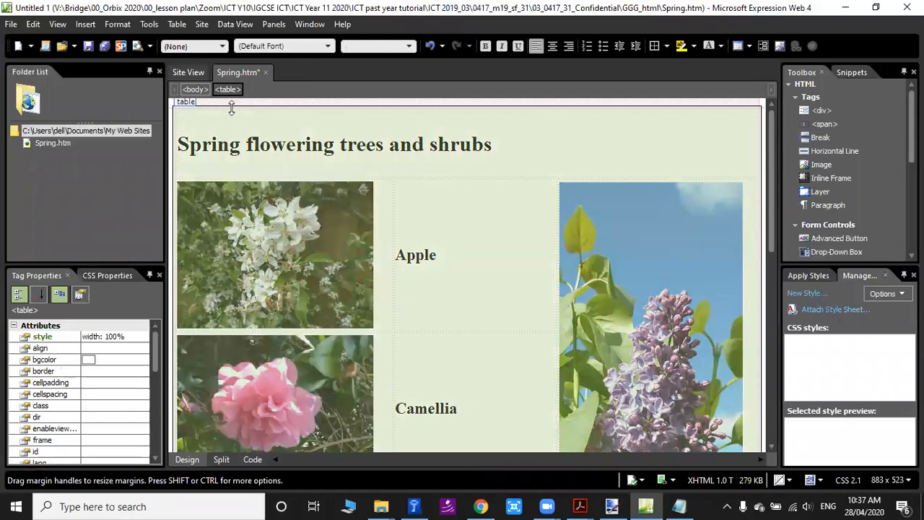
click(455, 247)
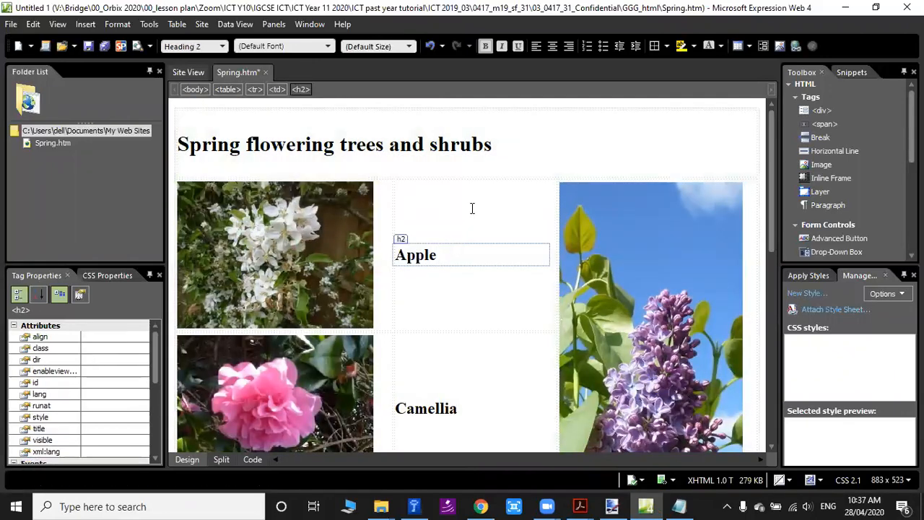
click(409, 168)
click(215, 106)
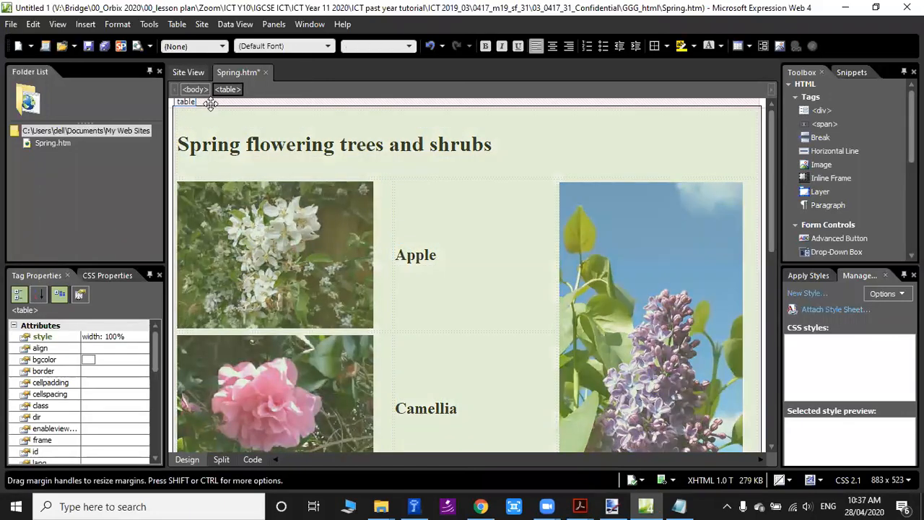
right_click(215, 106)
click(274, 278)
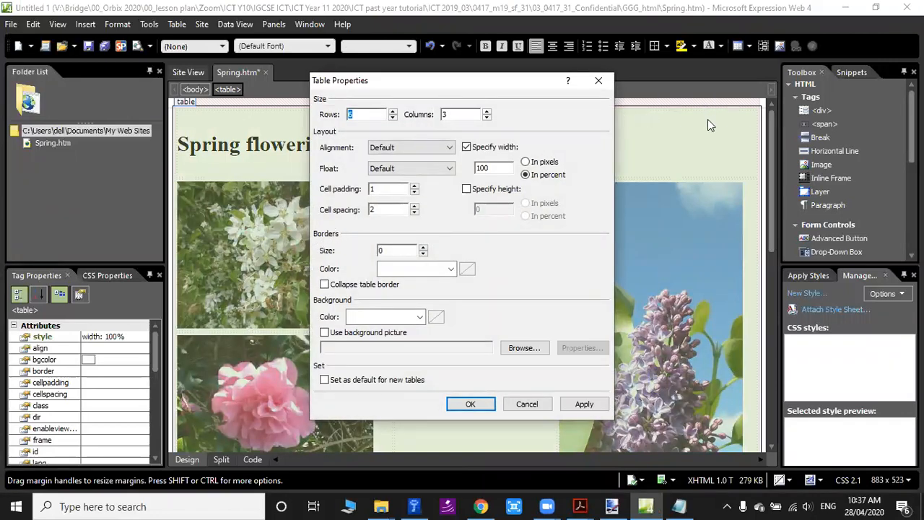
click(423, 248)
click(580, 506)
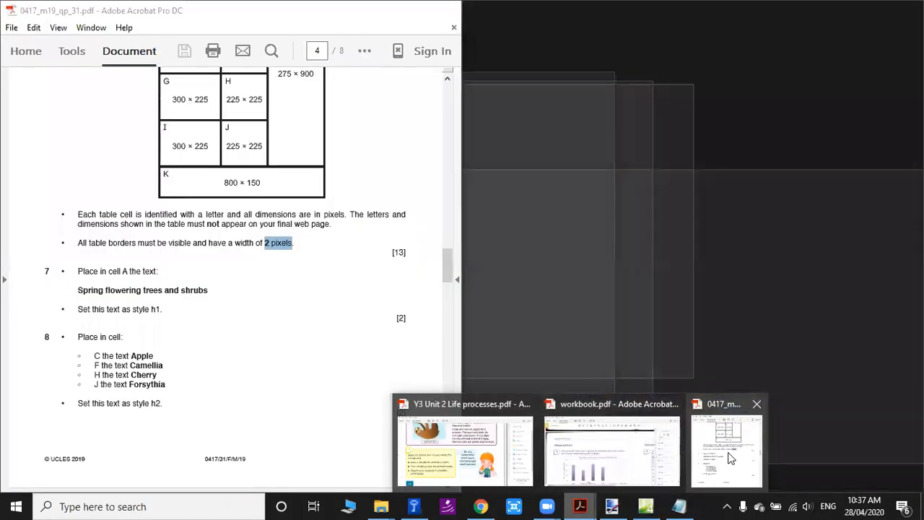
click(729, 455)
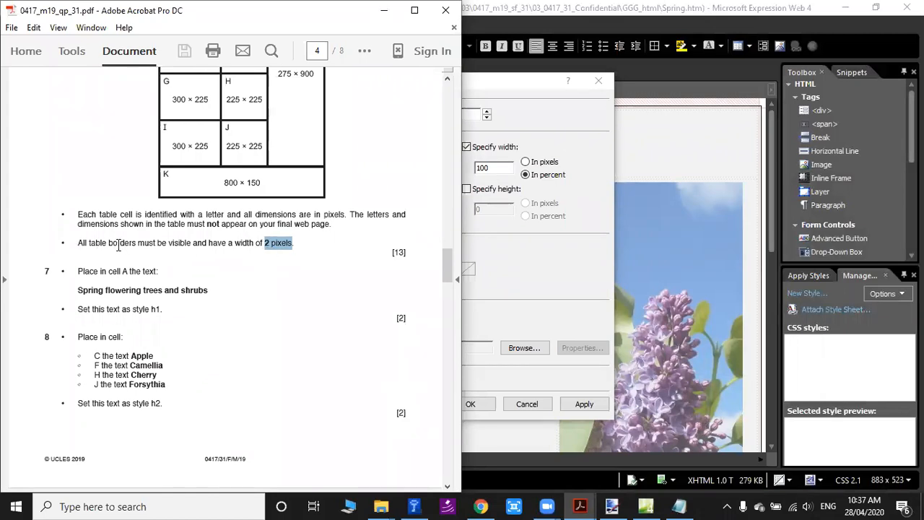
click(526, 81)
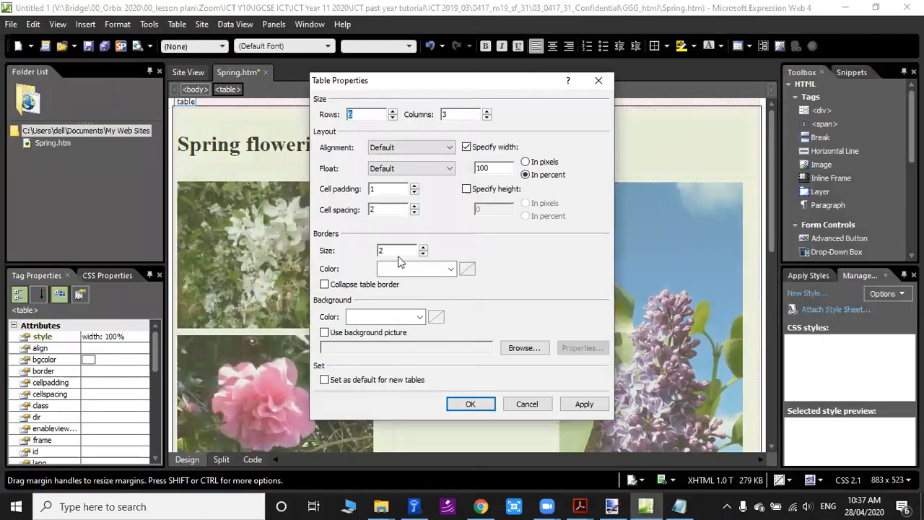
Set the table's border colour to black (#000000), apply the table properties and check the border around the table.
click(451, 268)
click(543, 357)
click(415, 268)
click(402, 290)
click(450, 270)
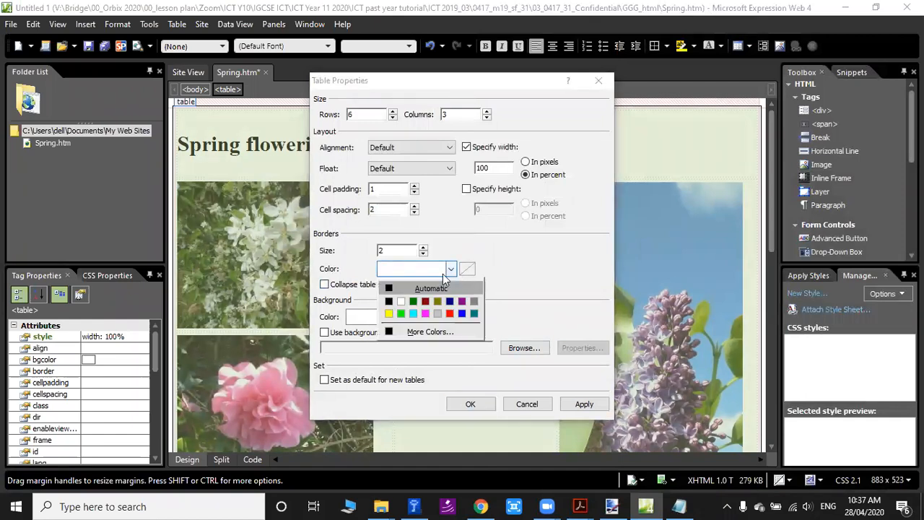
click(389, 302)
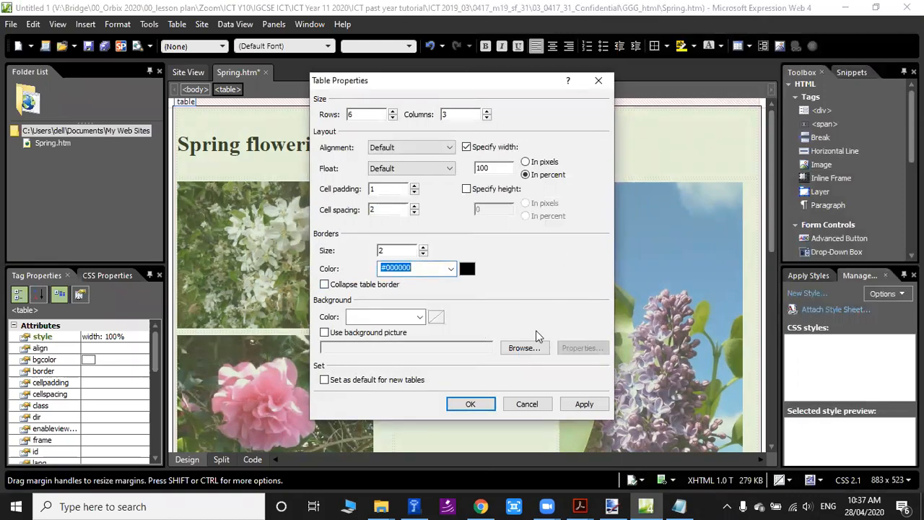
click(473, 401)
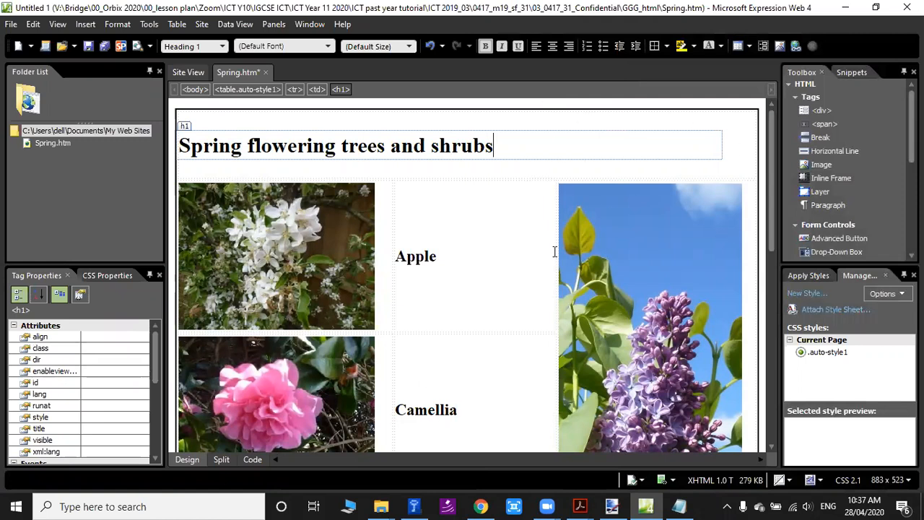
click(229, 104)
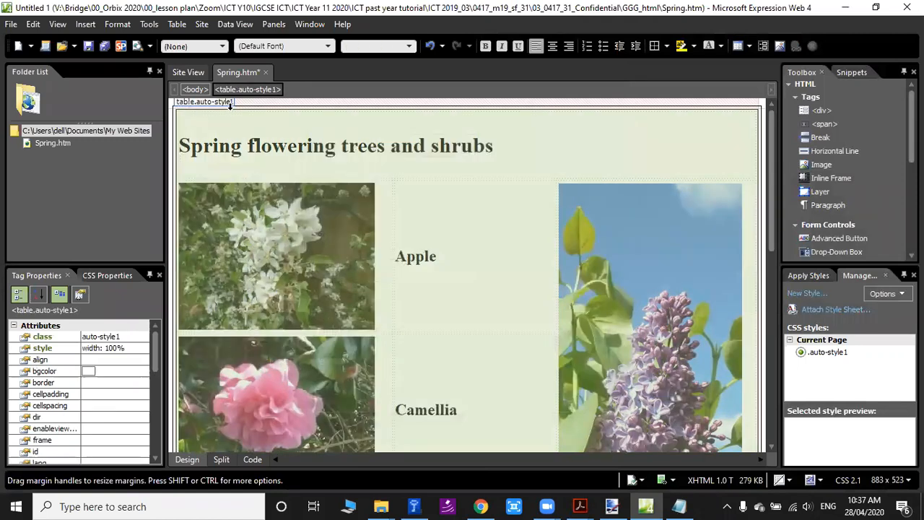
click(329, 141)
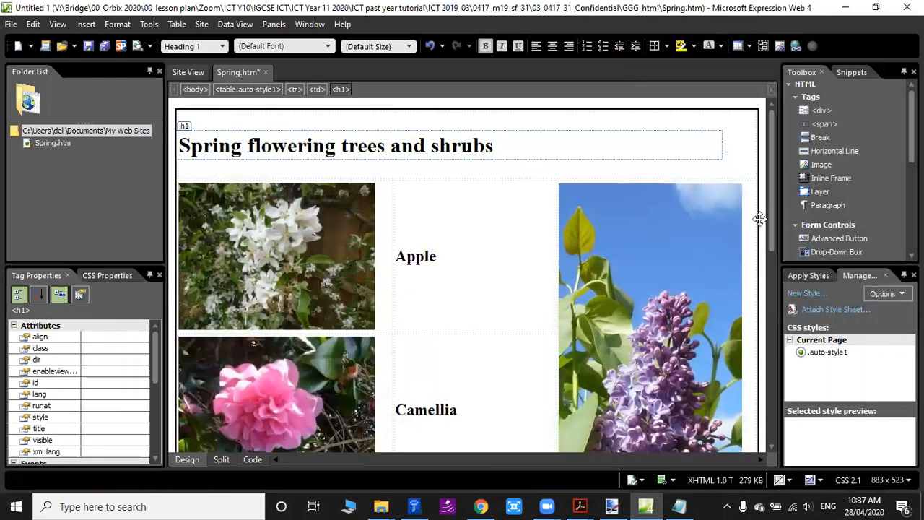
Check question 10's style requirement in the exam PDF and set all of cell K's text in Spring.htm to Heading 3.
scroll(758, 217, down, 3)
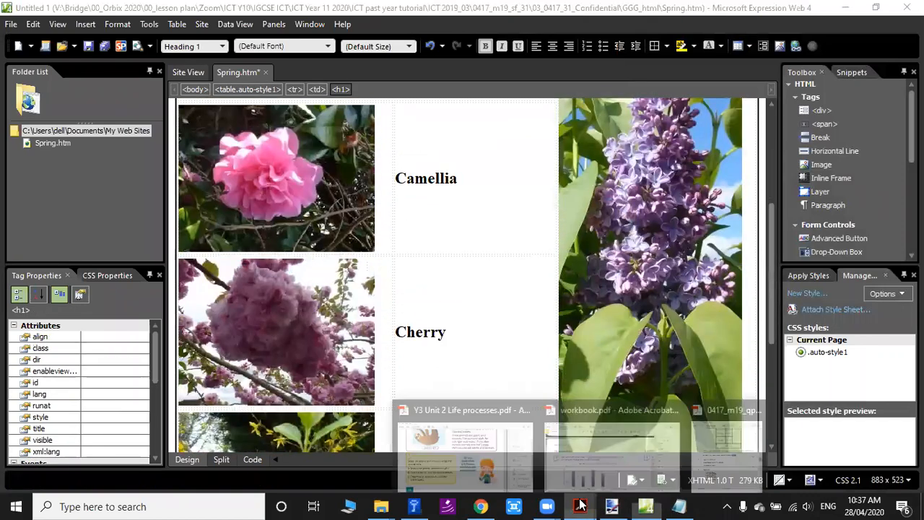
click(717, 450)
scroll(241, 329, down, 5)
scroll(240, 330, down, 3)
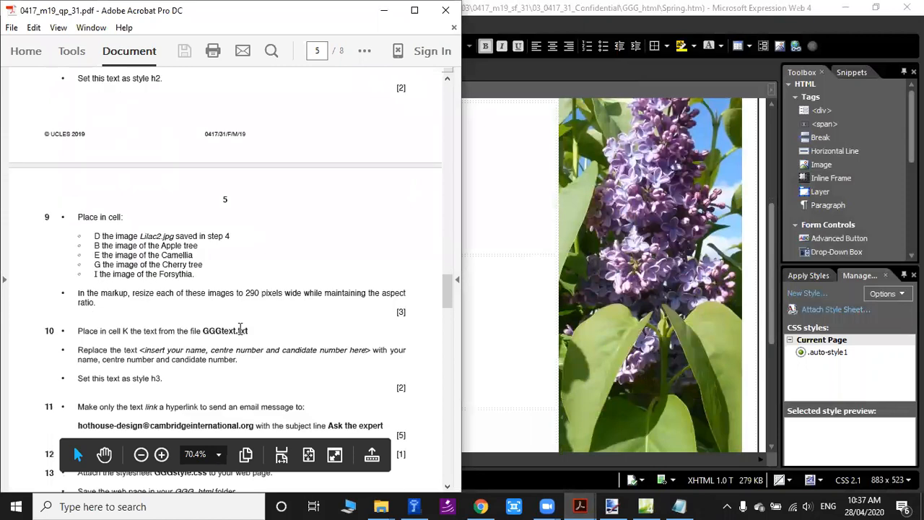
scroll(246, 278, down, 2)
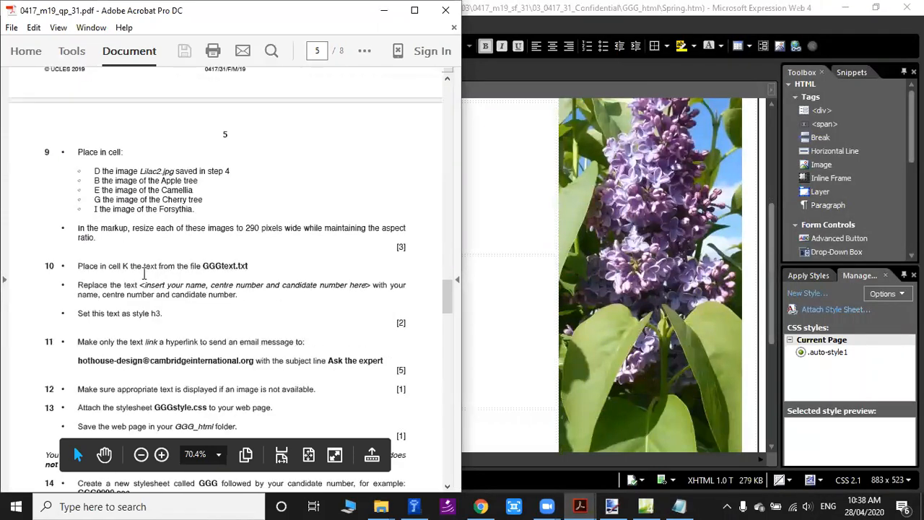
scroll(543, 346, down, 3)
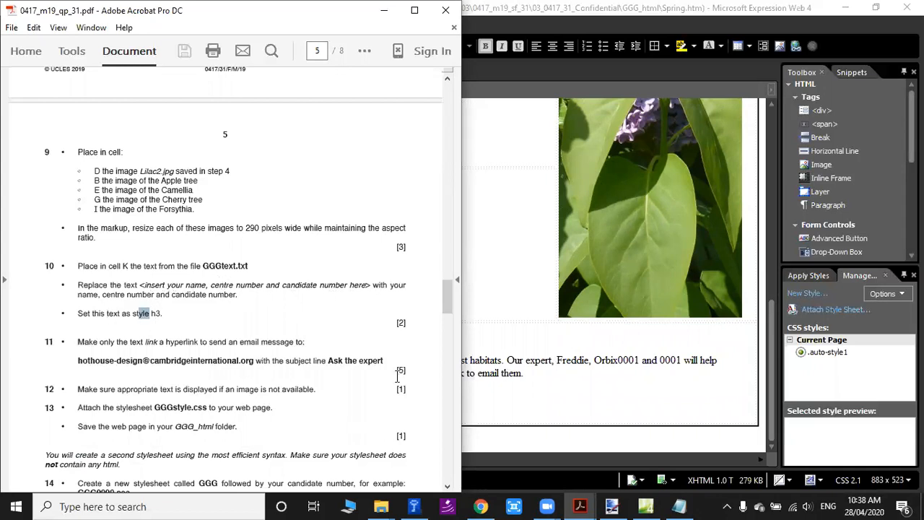
key(alt+Tab)
drag(182, 357, 534, 377)
click(222, 46)
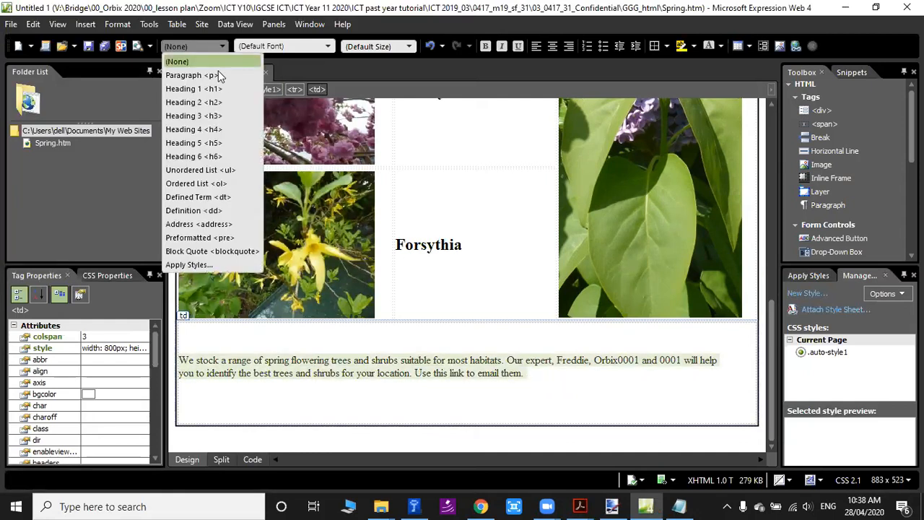
click(195, 346)
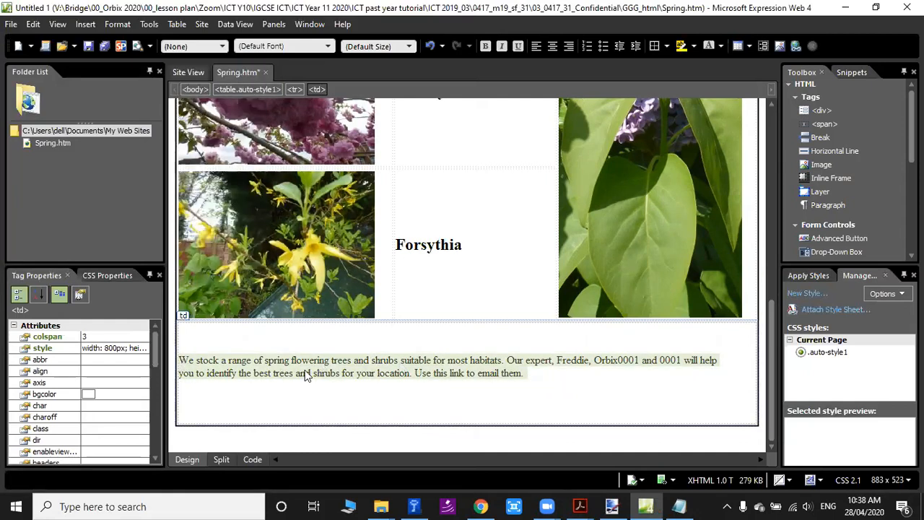
click(206, 46)
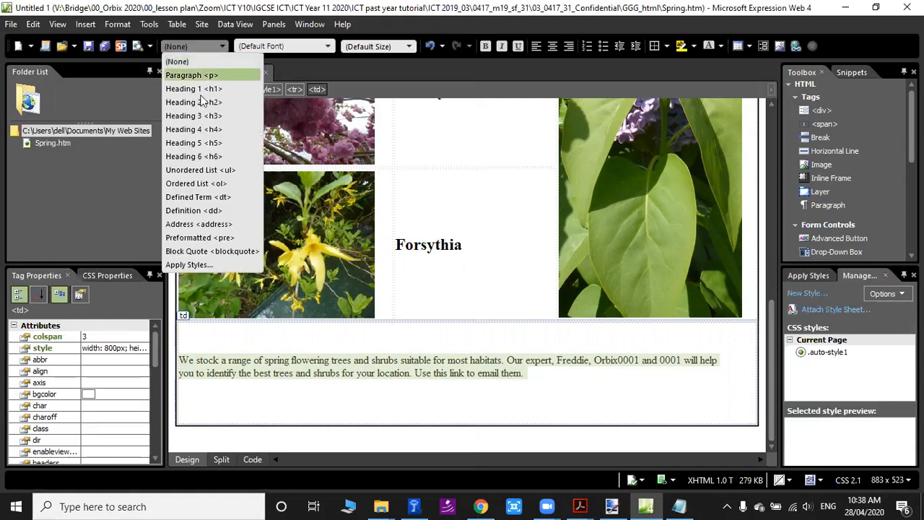
click(195, 114)
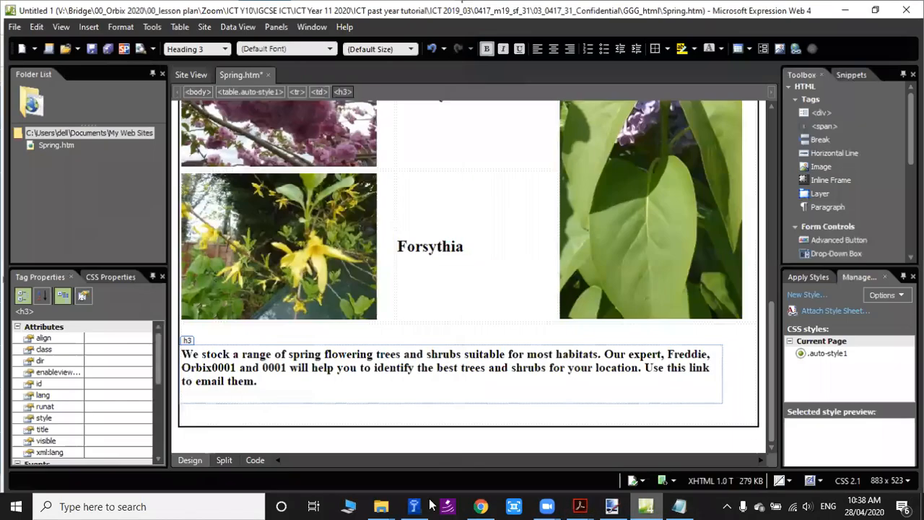
Read question 11's hyperlink instruction in the exam PDF and select only the word "link" in cell K of Spring.htm.
mouse_move(580, 507)
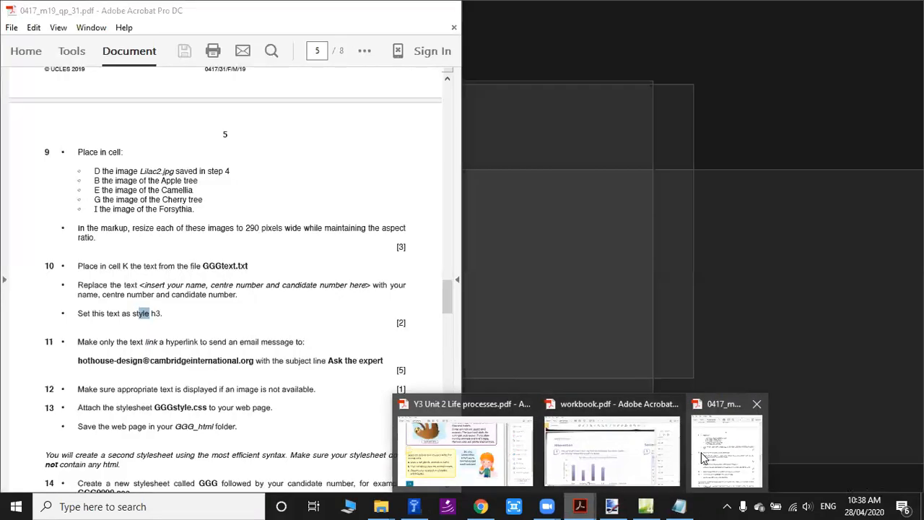
click(701, 452)
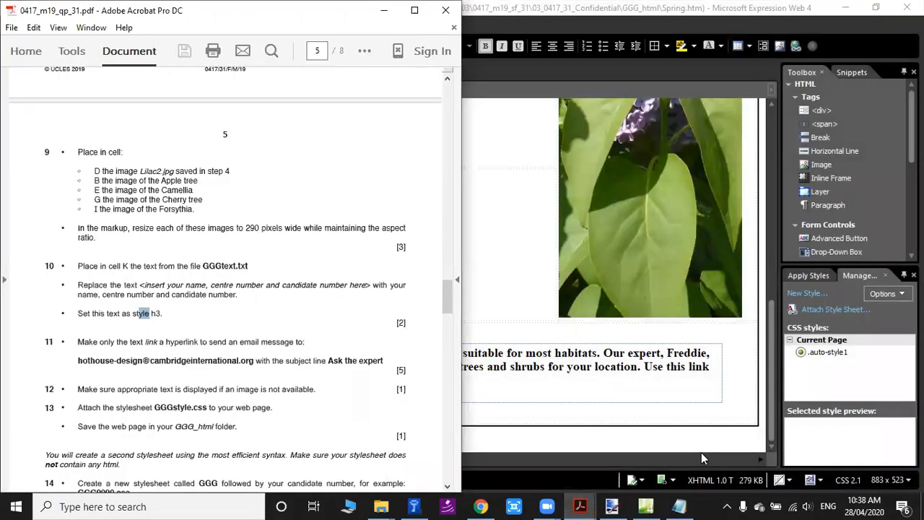
scroll(73, 444, down, 2)
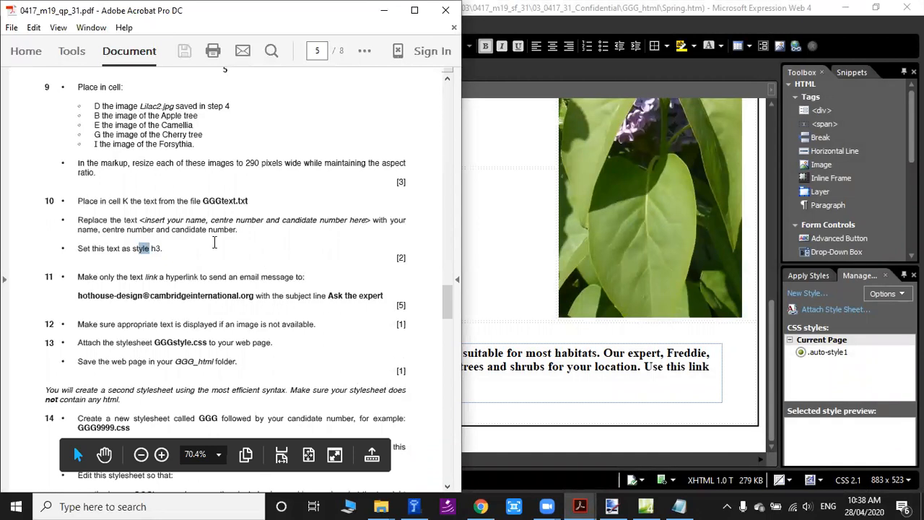
drag(78, 277, 199, 277)
click(241, 276)
click(199, 278)
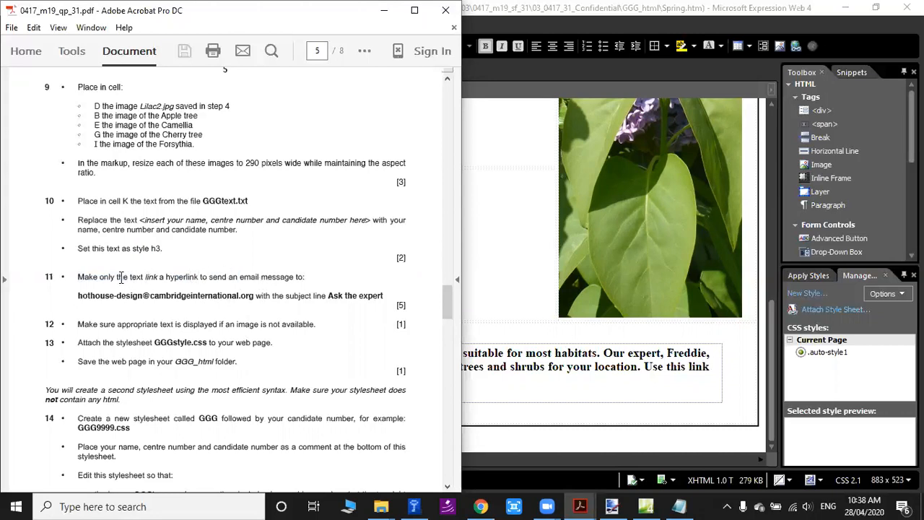
click(532, 385)
double_click(695, 367)
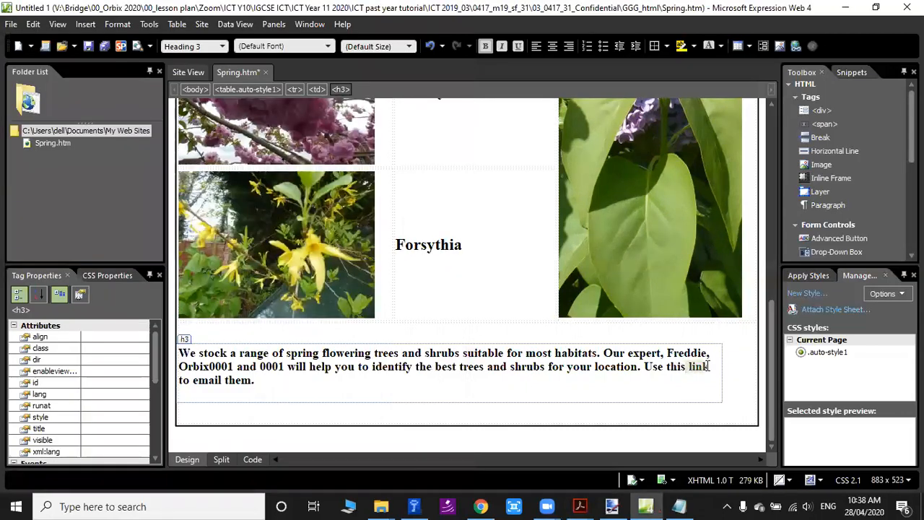
drag(192, 356, 262, 392)
click(495, 375)
double_click(699, 367)
Copy question 11's e-mail address from the exam PDF and enter it as the mailto address of a hyperlink on "link".
mouse_move(585, 505)
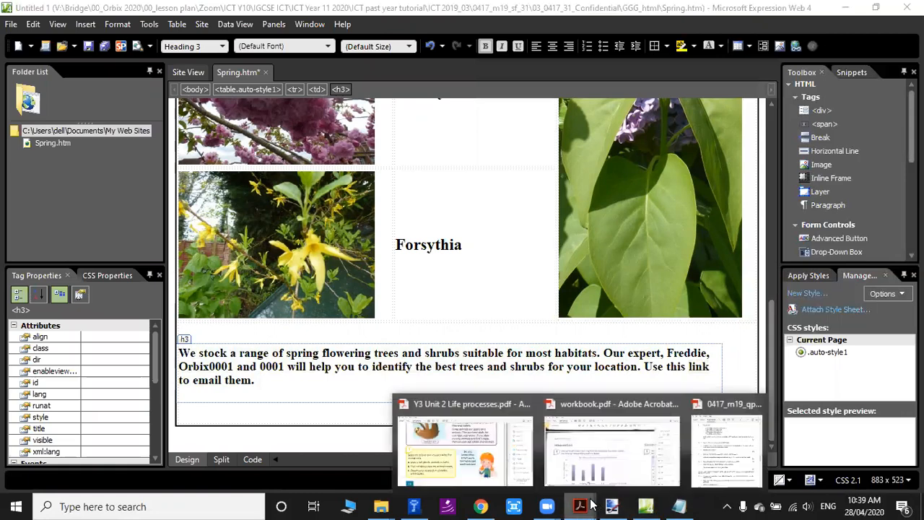
mouse_move(720, 459)
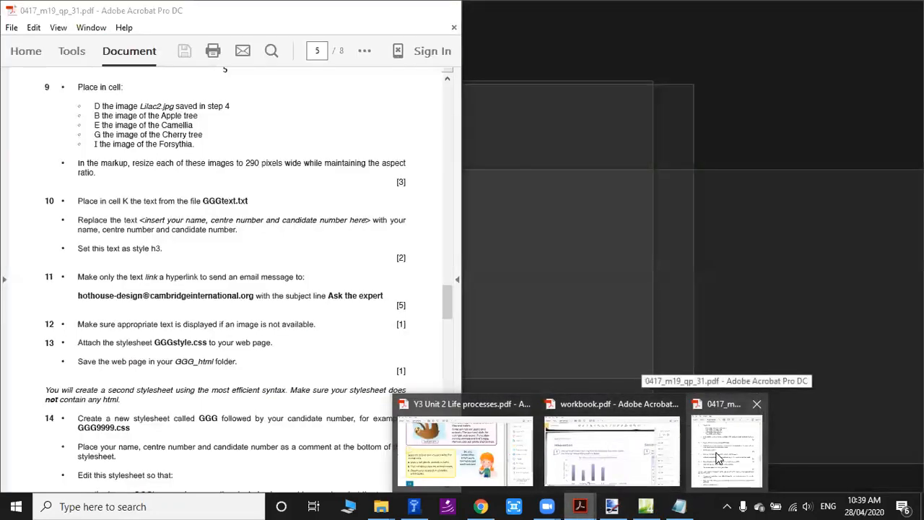
click(719, 457)
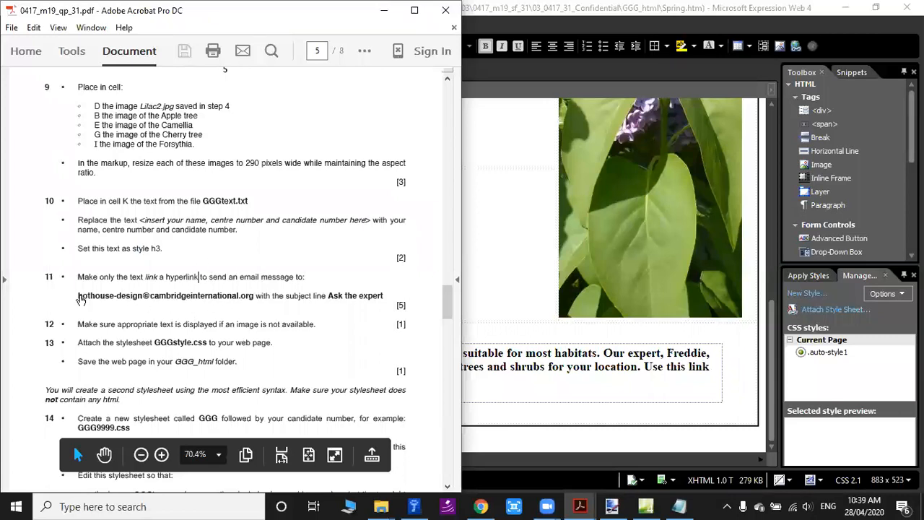
drag(76, 295, 255, 296)
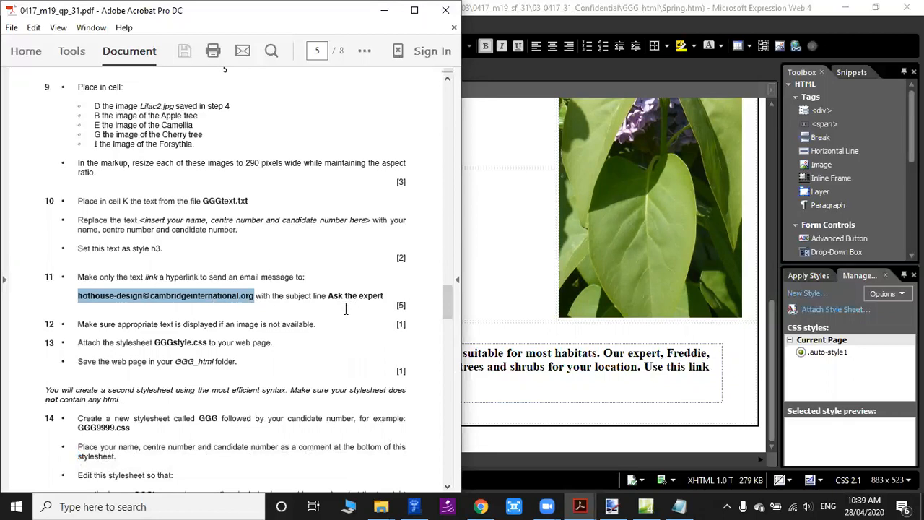
click(665, 74)
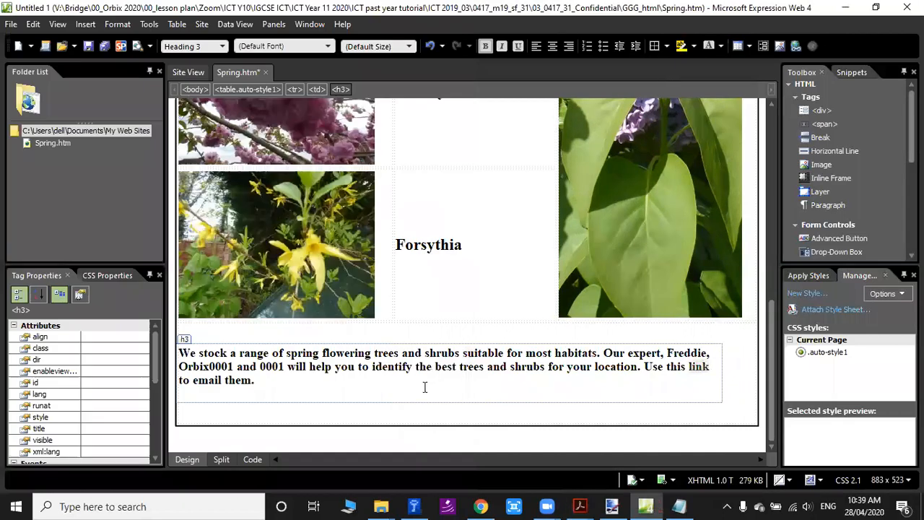
right_click(694, 371)
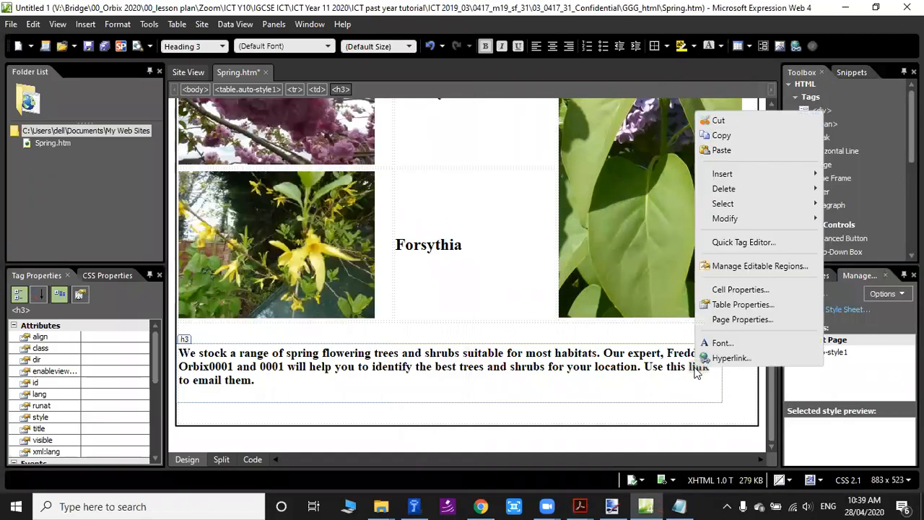
click(748, 357)
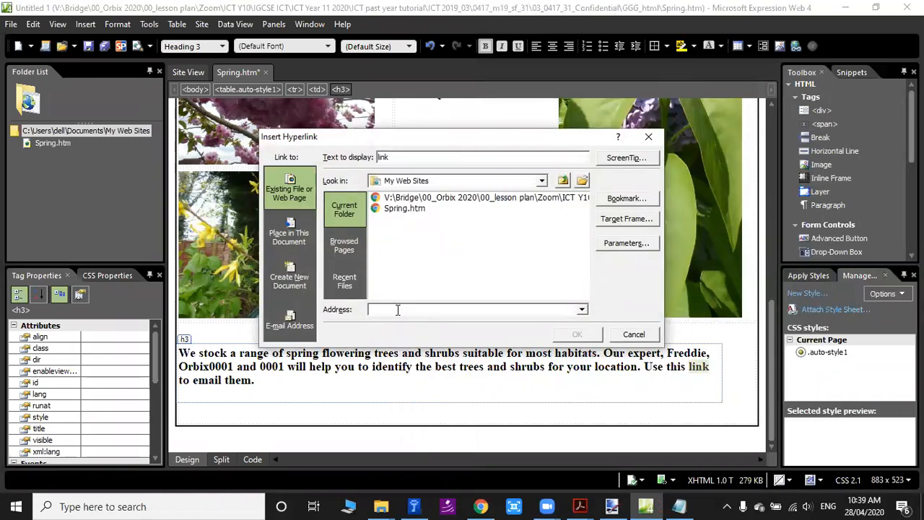
key(ctrl+v)
Copy question 11's subject text "Ask the expert" from the exam PDF, enter it as the hyperlink's display text and insert the mailto link.
click(578, 505)
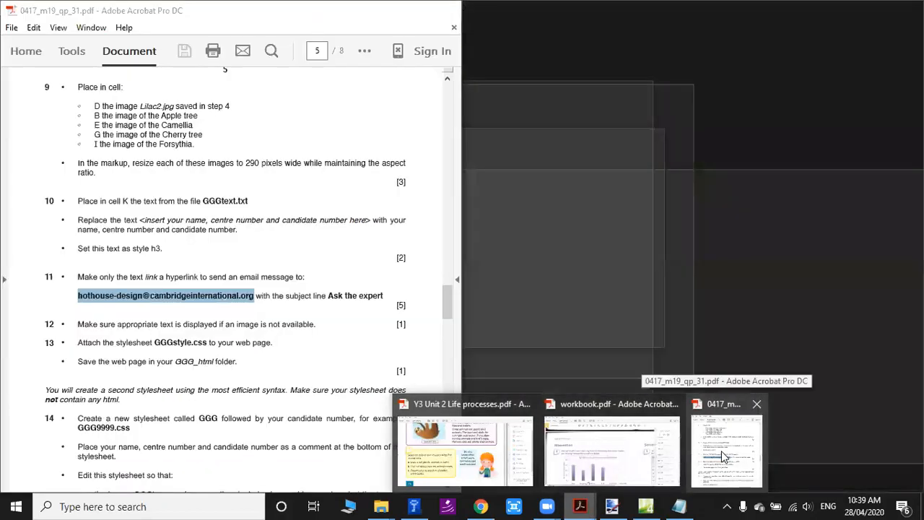
click(613, 442)
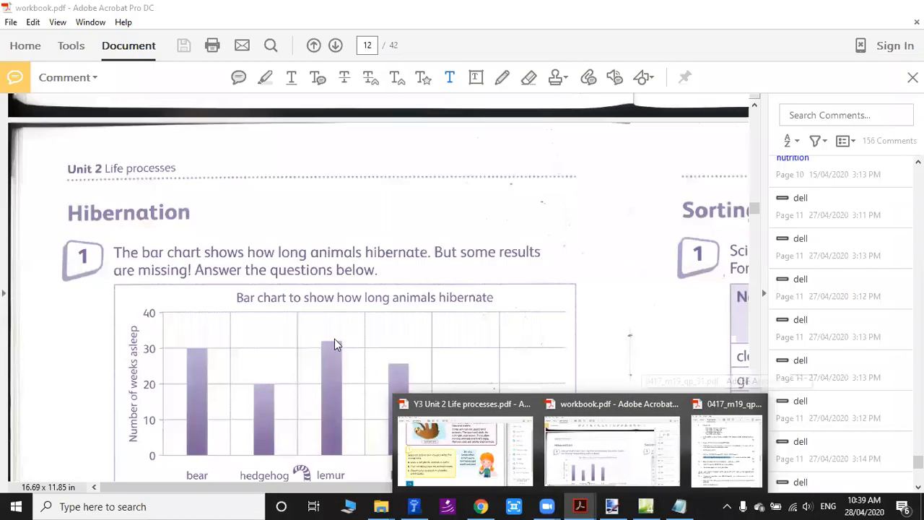
click(744, 461)
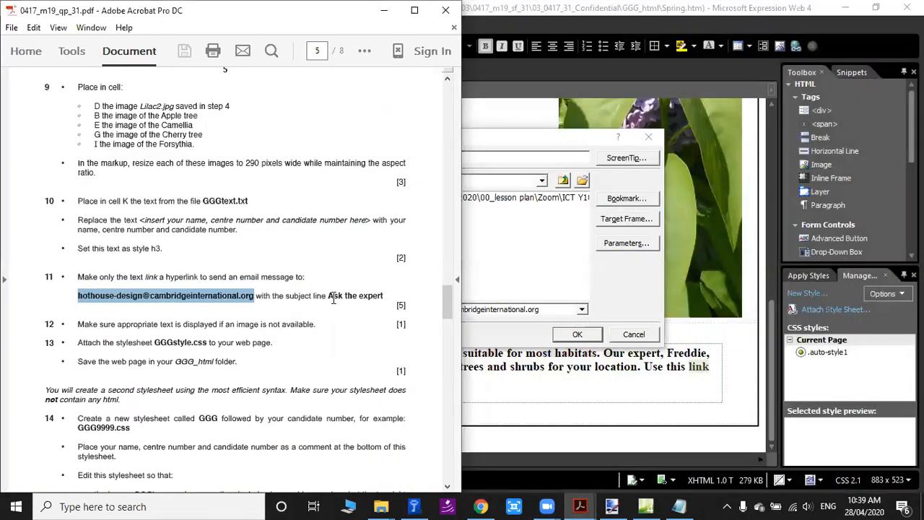
drag(329, 296, 383, 297)
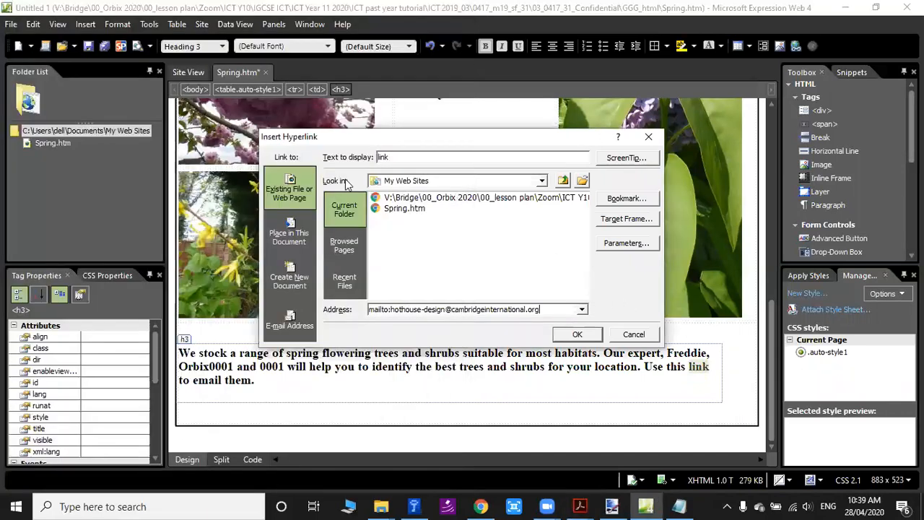
click(628, 308)
double_click(404, 159)
text(Ask the expert)
click(587, 334)
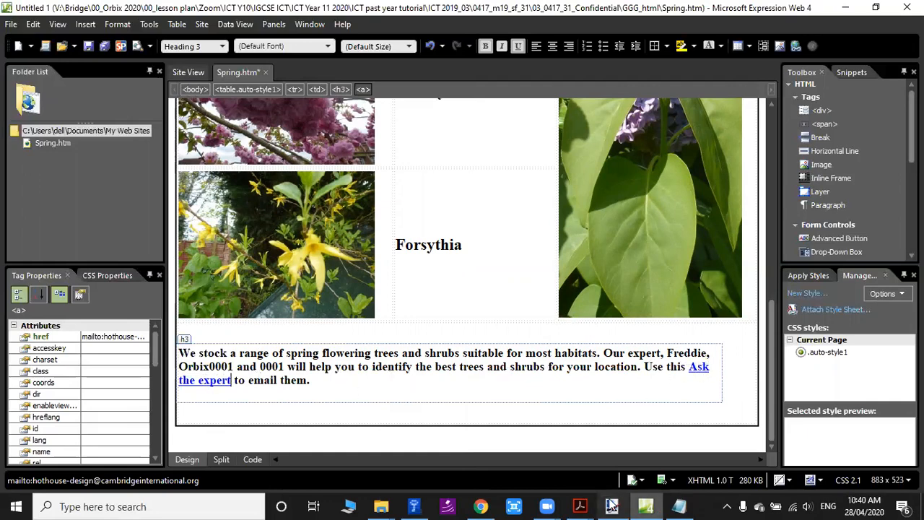
Read questions 12 and 13 in the exam PDF about alternative image text, attaching GGGstyle.css and saving to the GGG_html folder.
mouse_move(583, 503)
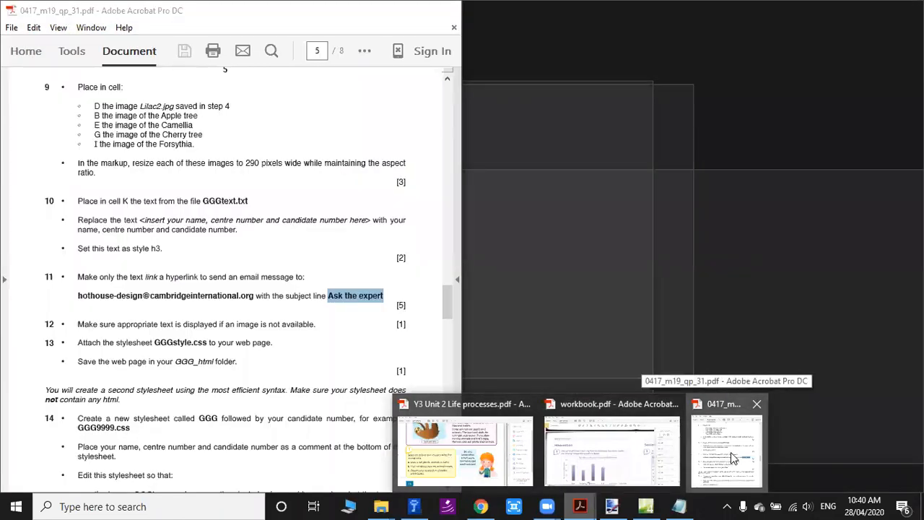
click(730, 453)
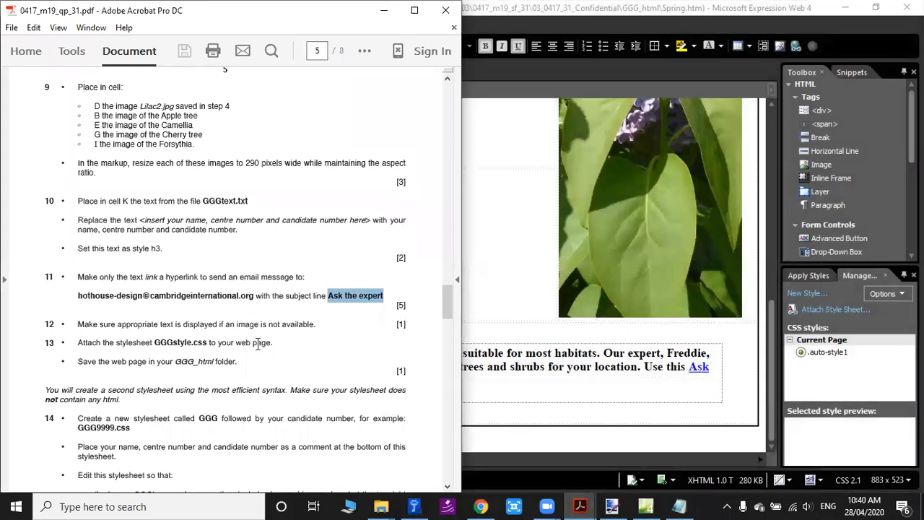
scroll(258, 344, down, 3)
scroll(269, 357, up, 2)
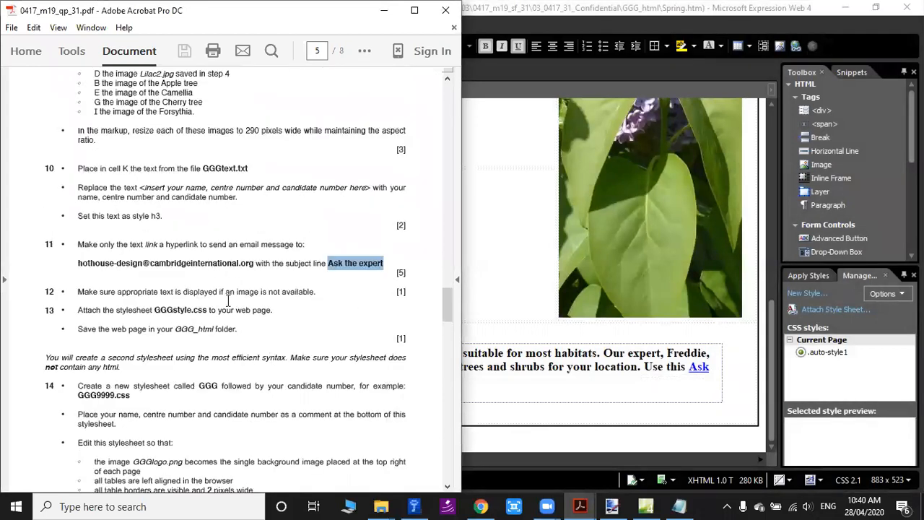
drag(78, 292, 206, 311)
click(234, 335)
click(213, 312)
click(221, 309)
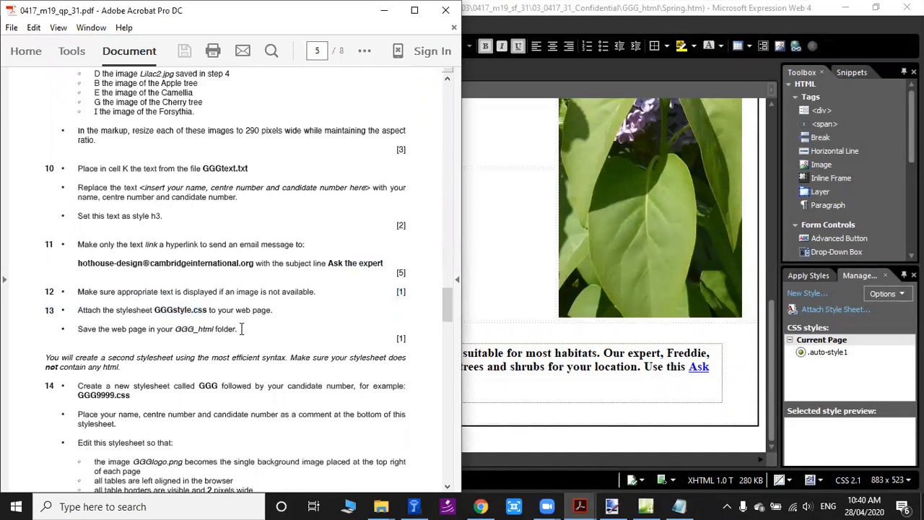
Return to Spring.htm and look over the page from its heading and images to the e-mail link in cell K.
click(513, 306)
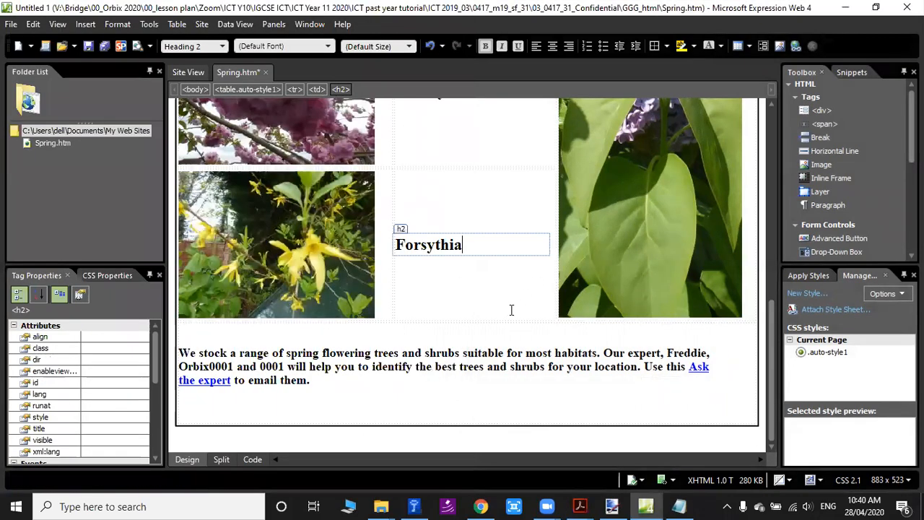
scroll(460, 388, up, 3)
scroll(554, 203, up, 2)
scroll(547, 364, down, 5)
click(676, 383)
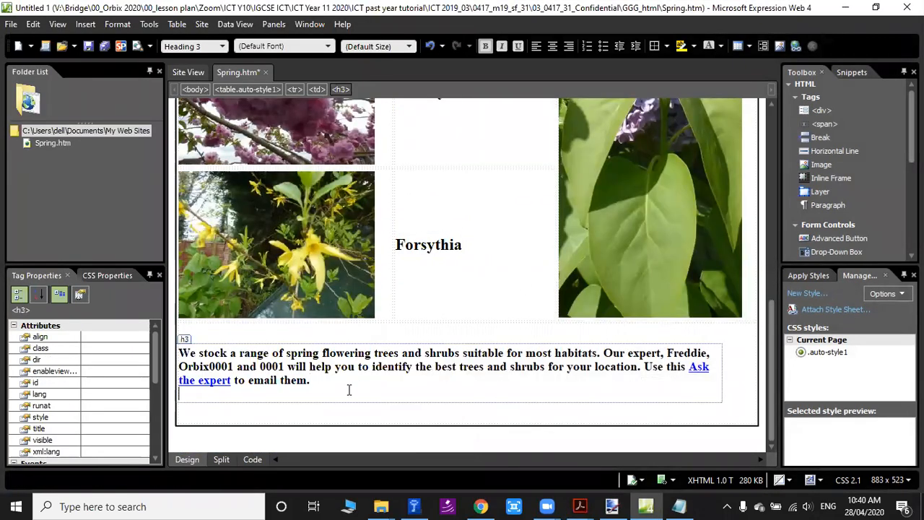
scroll(455, 378, up, 5)
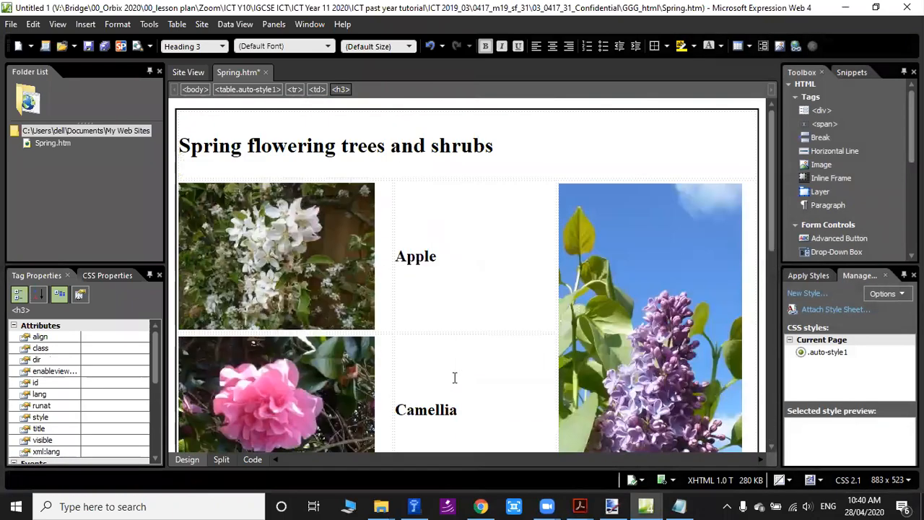
scroll(522, 392, down, 5)
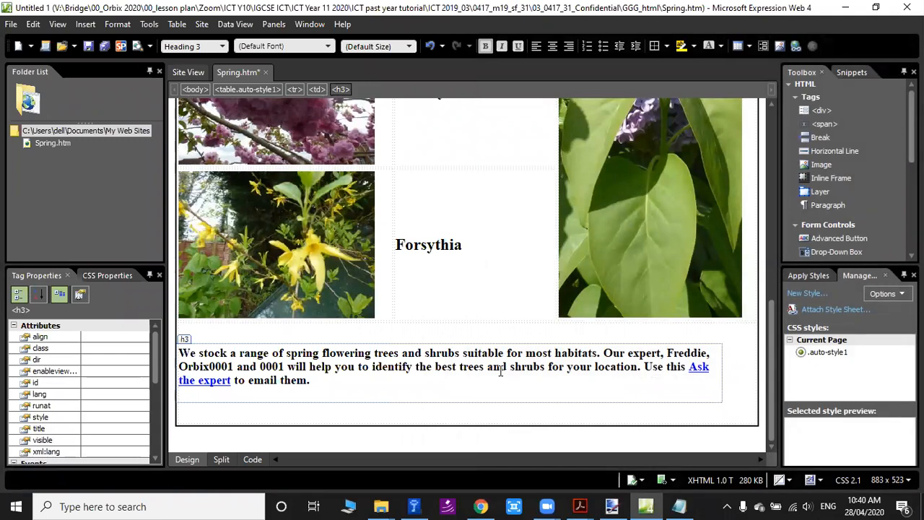
click(348, 379)
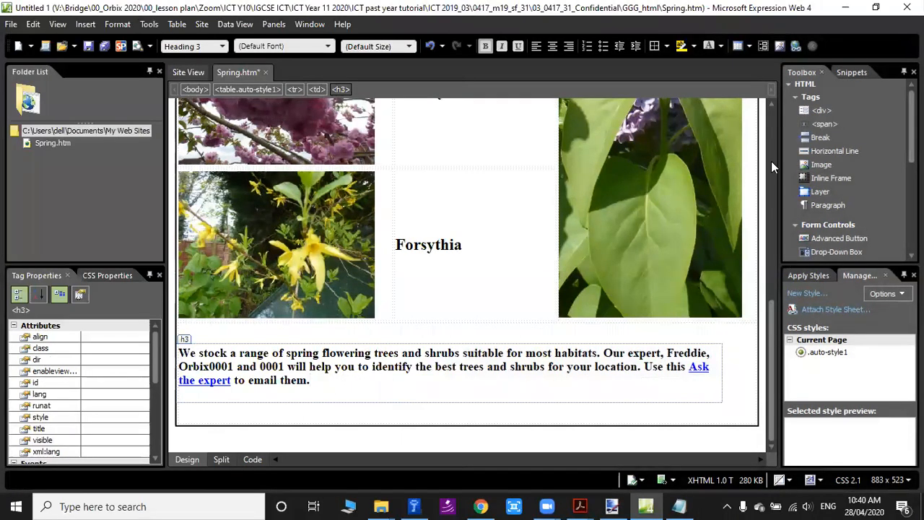